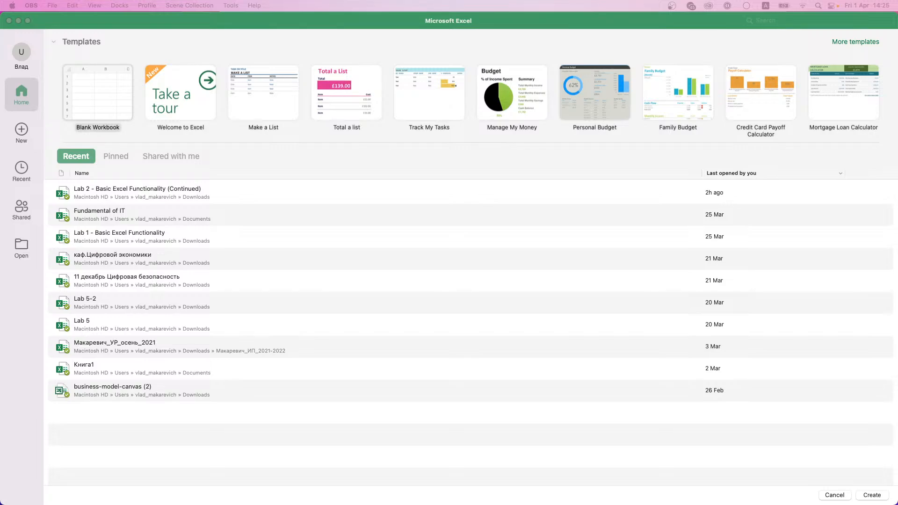
Step: Open the Fundamental of IT workbook from the Recent list on the start screen
double_click(118, 215)
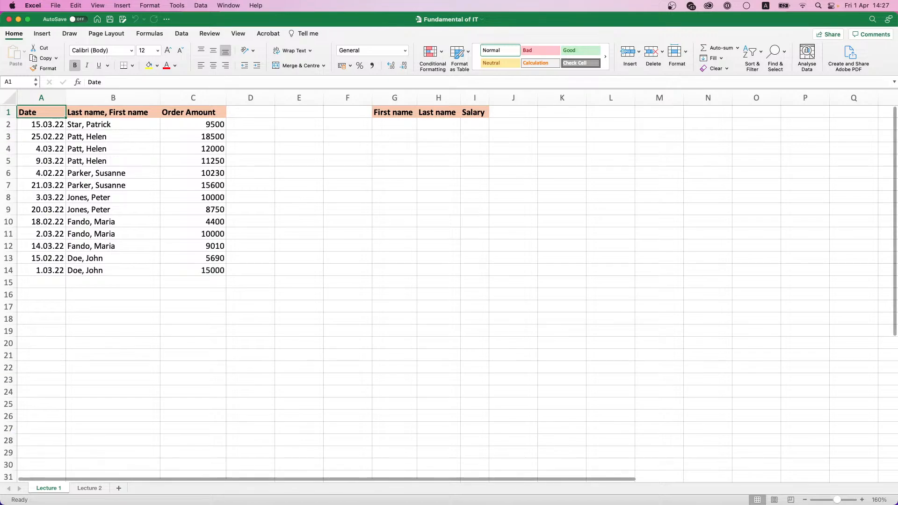
mouse_move(28, 503)
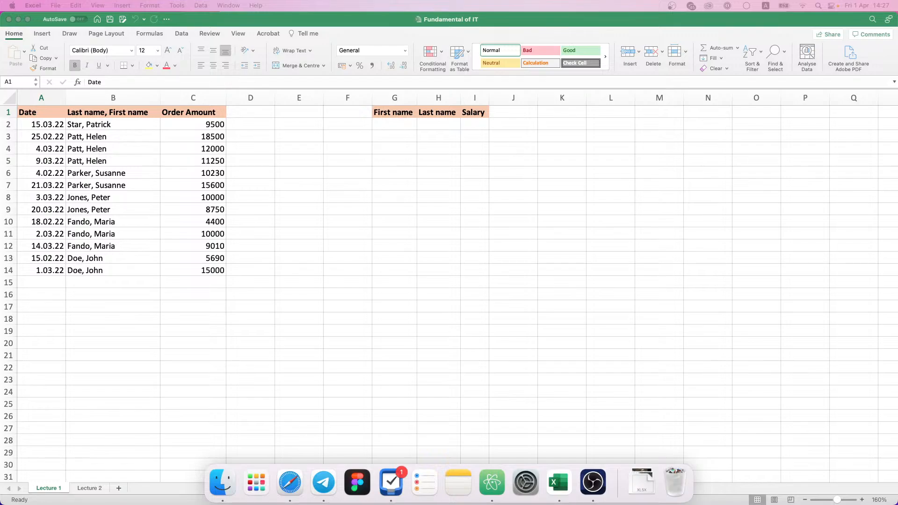
click(574, 271)
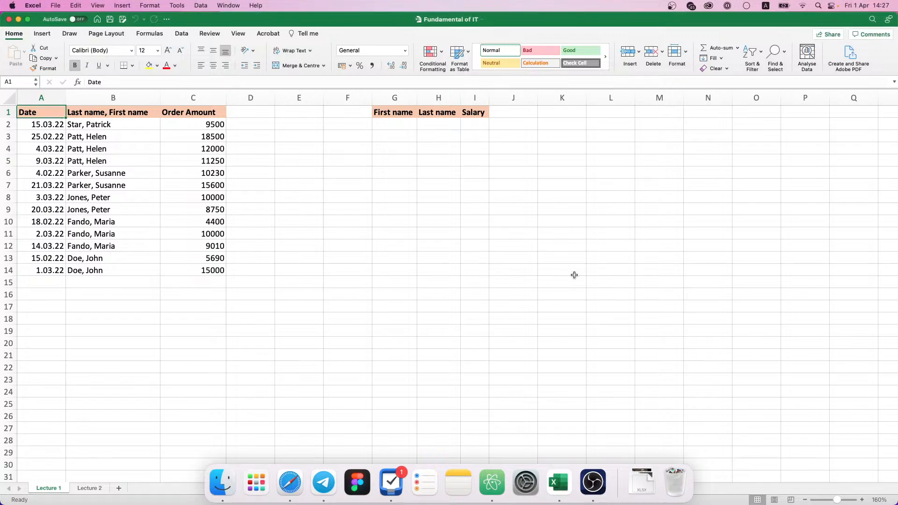
right_click(614, 464)
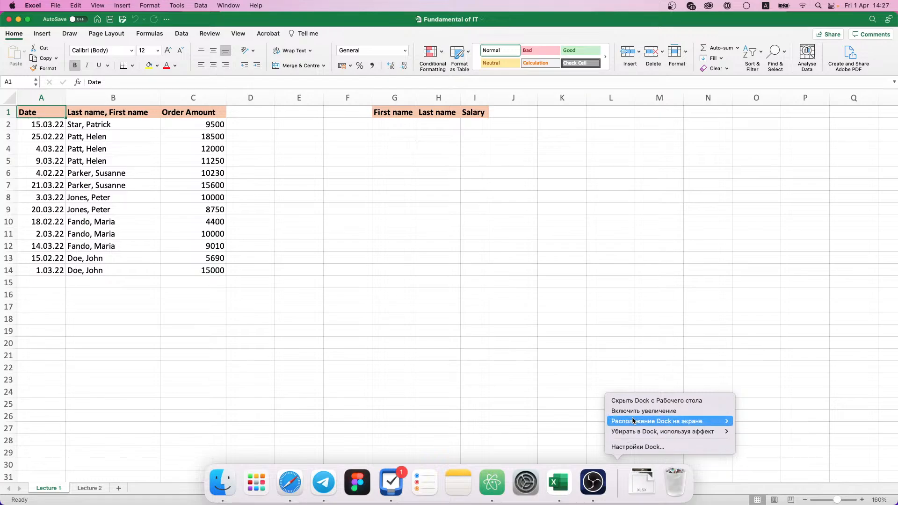
click(636, 401)
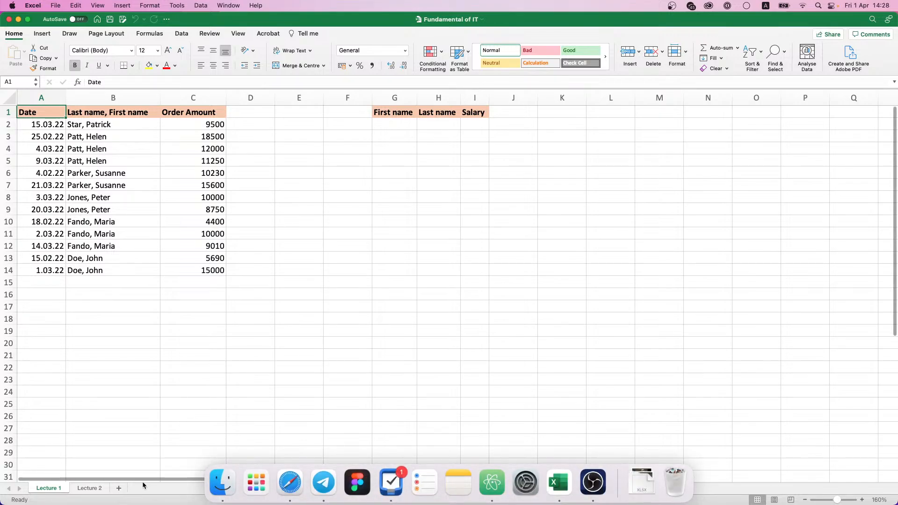
Step: Switch to the Lecture 2 sheet and make cell A1 bold
click(90, 487)
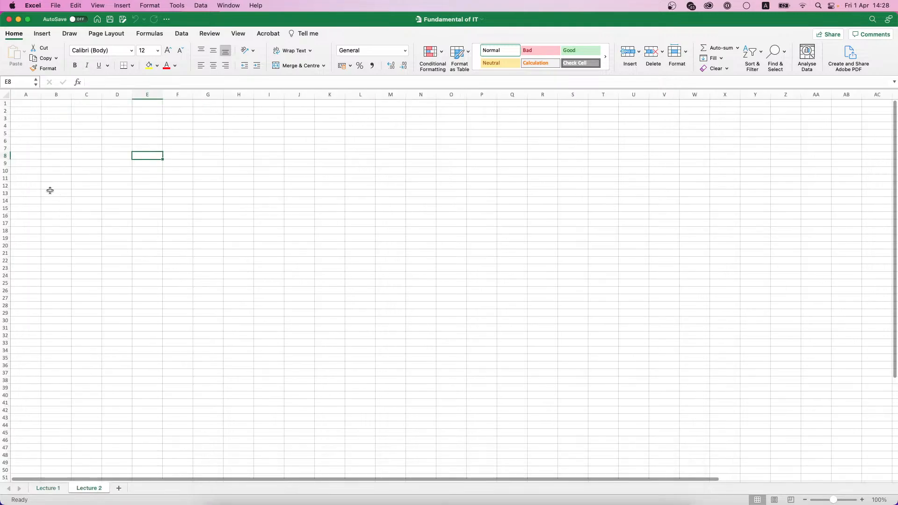
click(28, 106)
key(super+b)
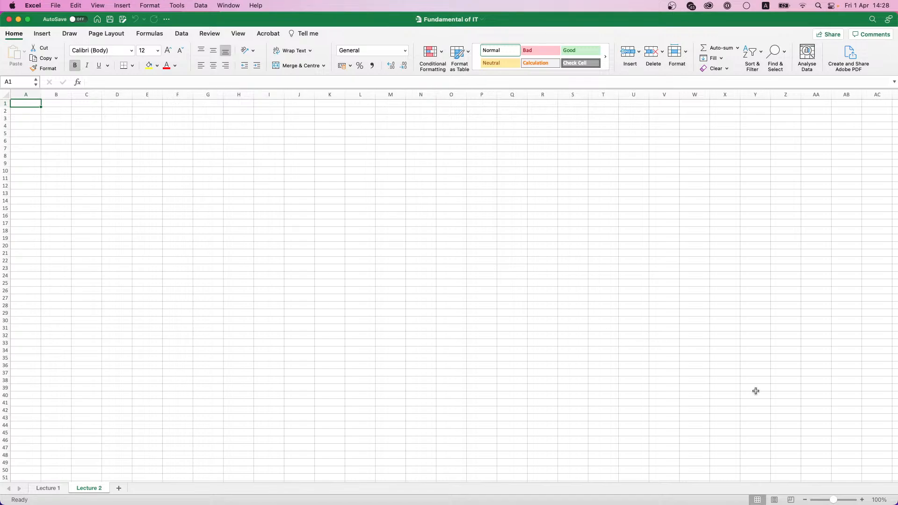
Step: Zoom the Lecture 2 sheet in to 160%
click(861, 500)
click(861, 499)
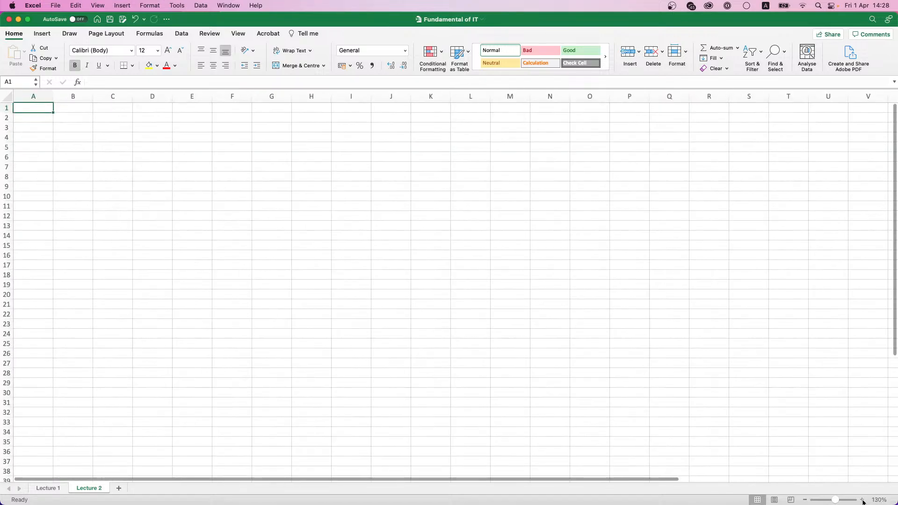
click(861, 499)
click(861, 500)
click(861, 500)
click(861, 500)
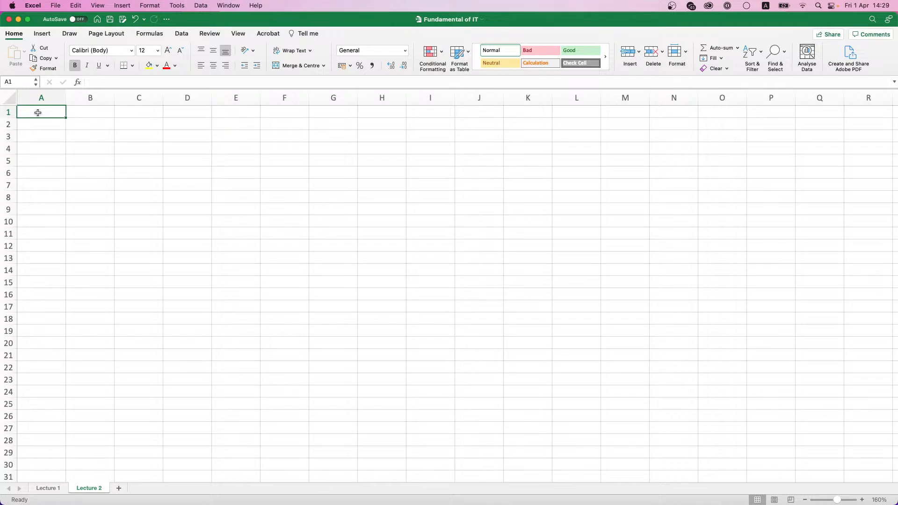
Step: Enter the headers Employee Name in A1 and No. of Deals in B1
text(Employee)
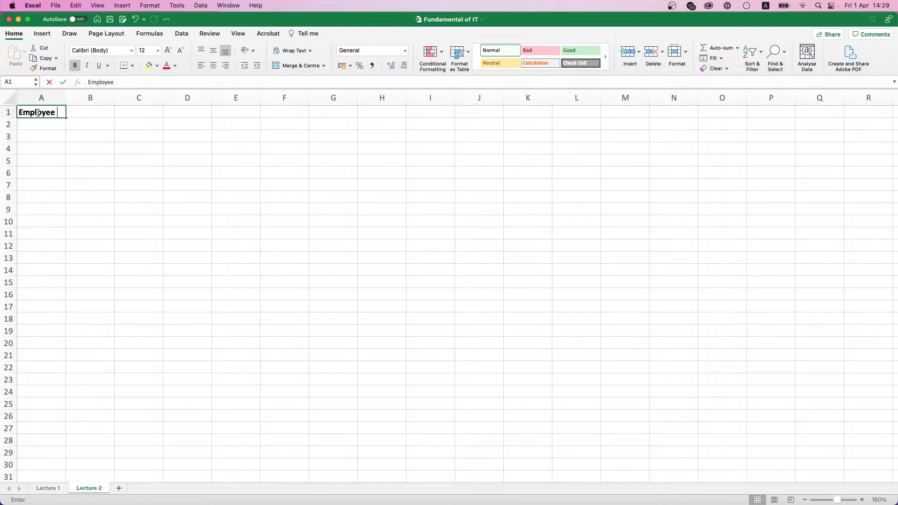
text( Name)
key(Tab)
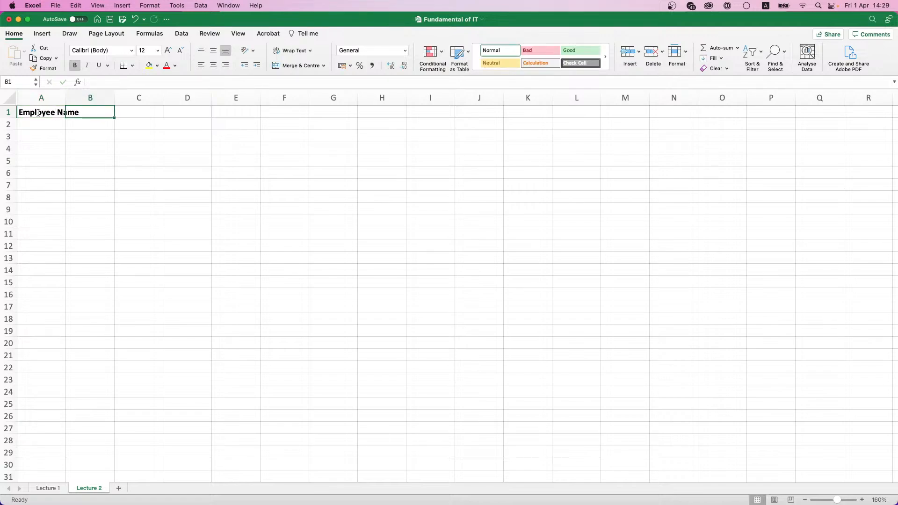
text(N)
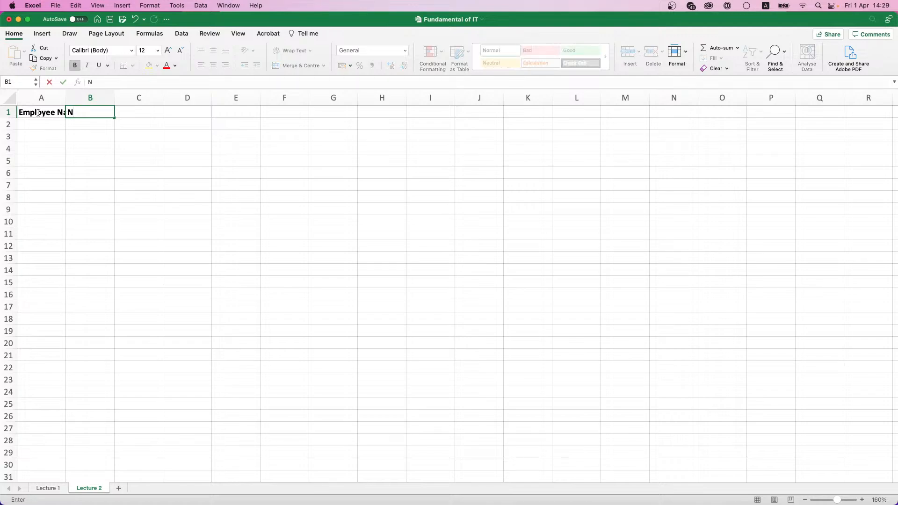
text(o. of Deals)
key(Return)
key(Up)
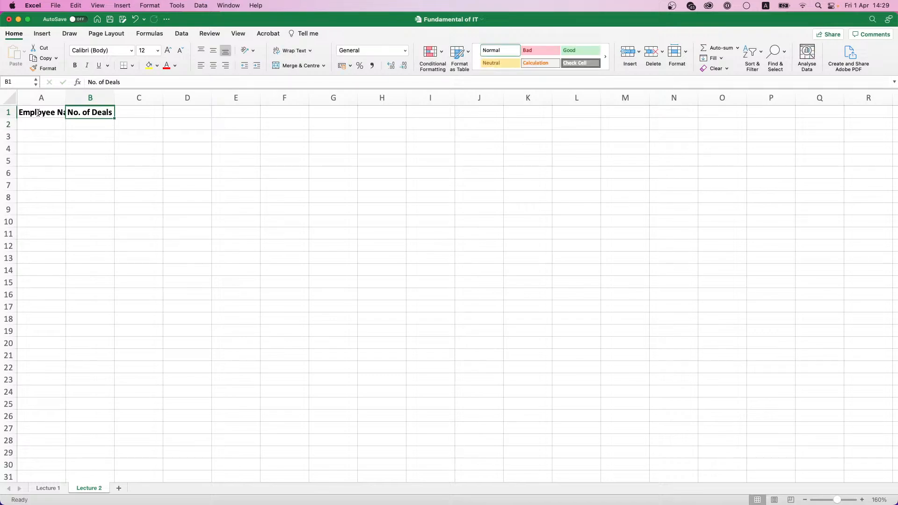
Step: Autofit column A to Employee Name and shade A1:B1 light blue
click(37, 112)
double_click(66, 98)
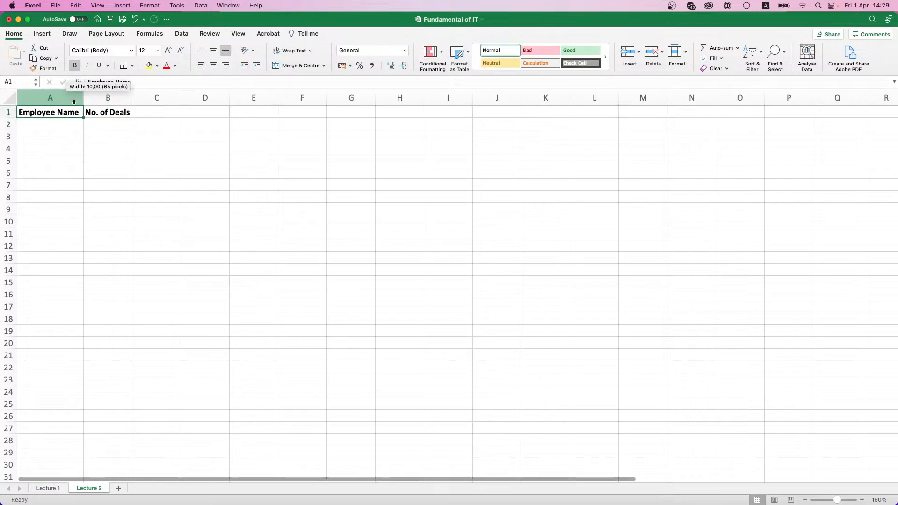
drag(65, 113, 112, 113)
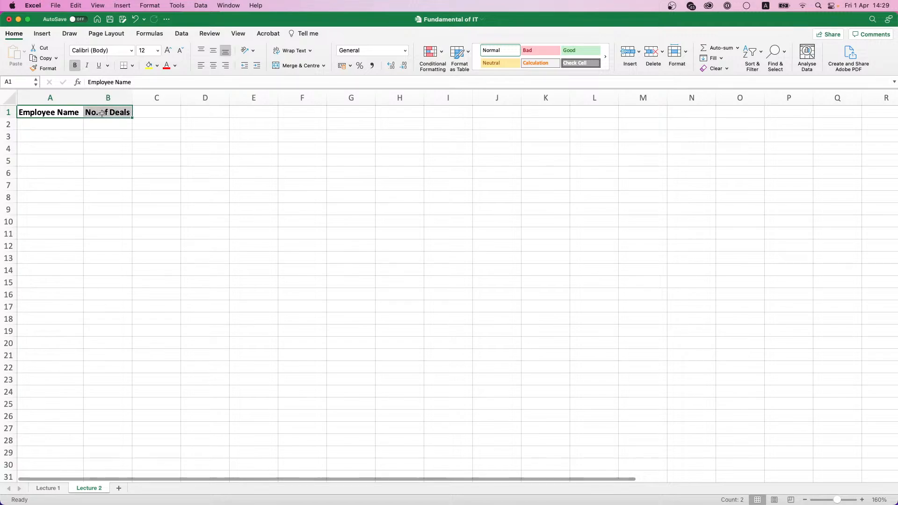
click(156, 67)
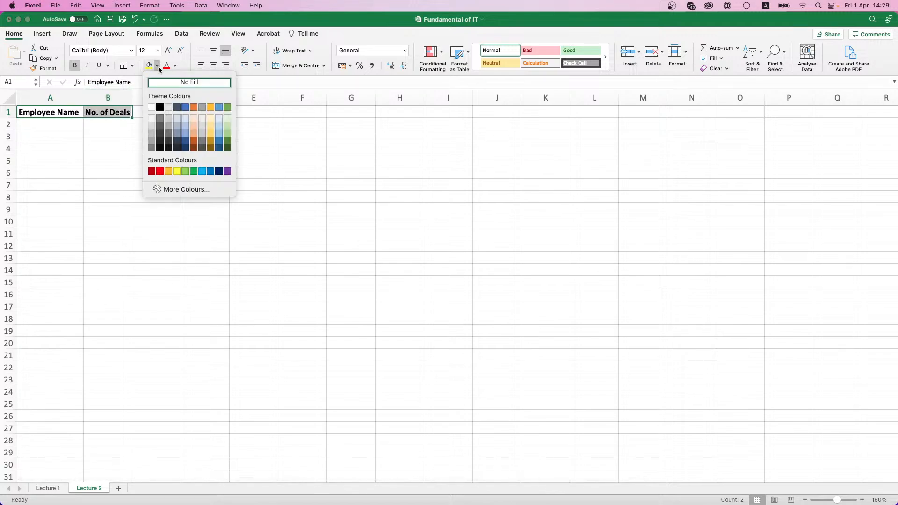
click(186, 125)
click(106, 134)
click(53, 123)
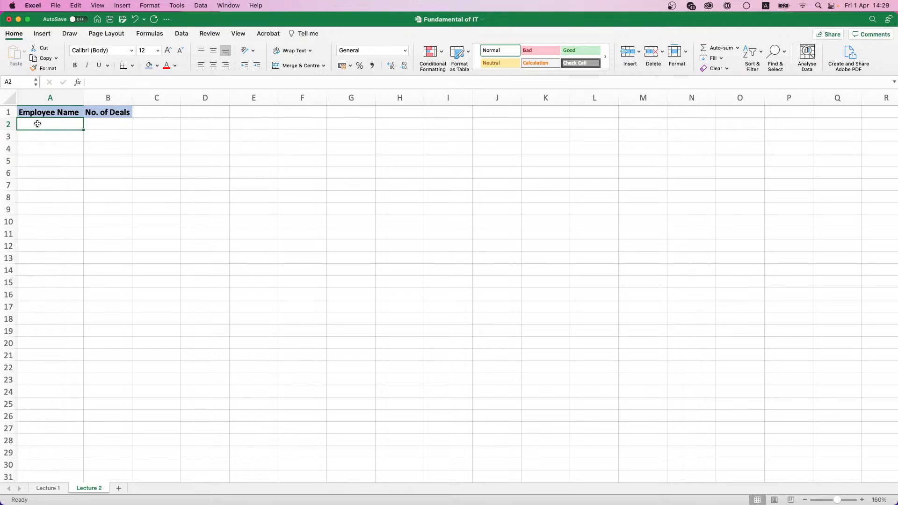
text(Ra)
key(BackSpace)
key(BackSpace)
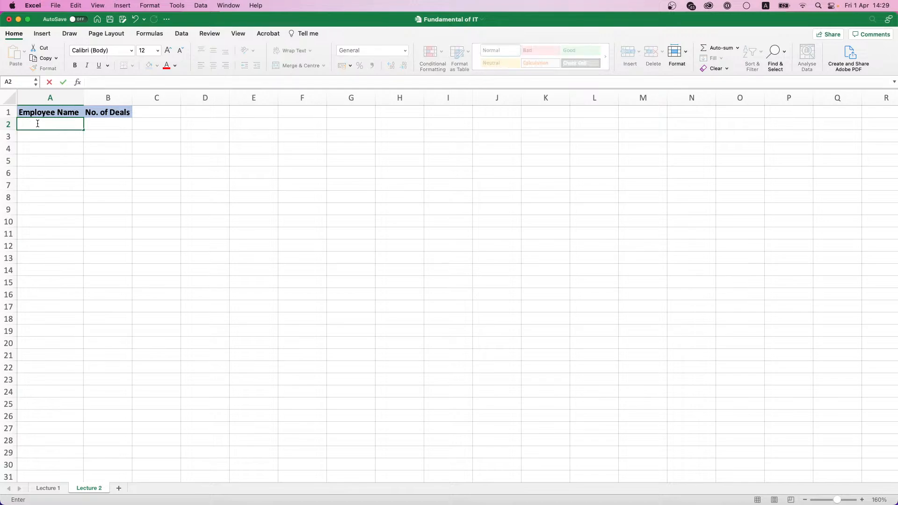
key(Tab)
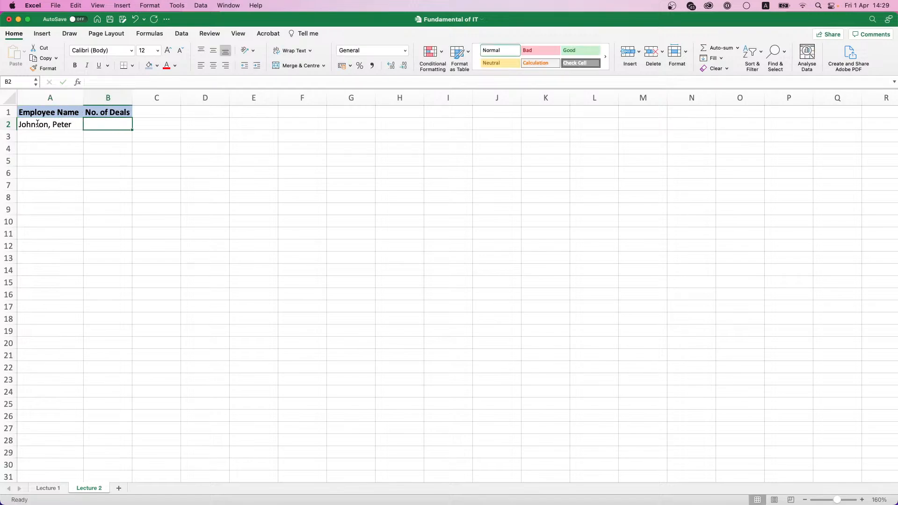
text(5)
key(Tab)
key(Down)
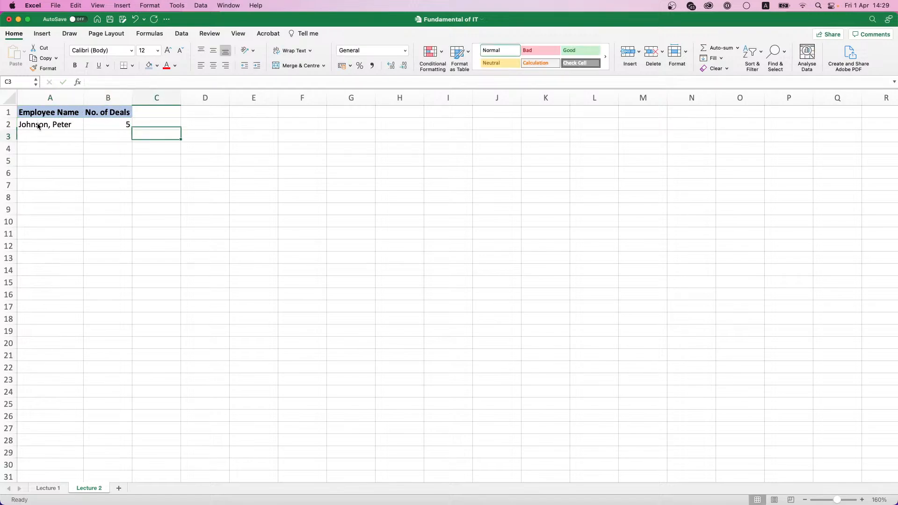
key(Left)
key(Left)
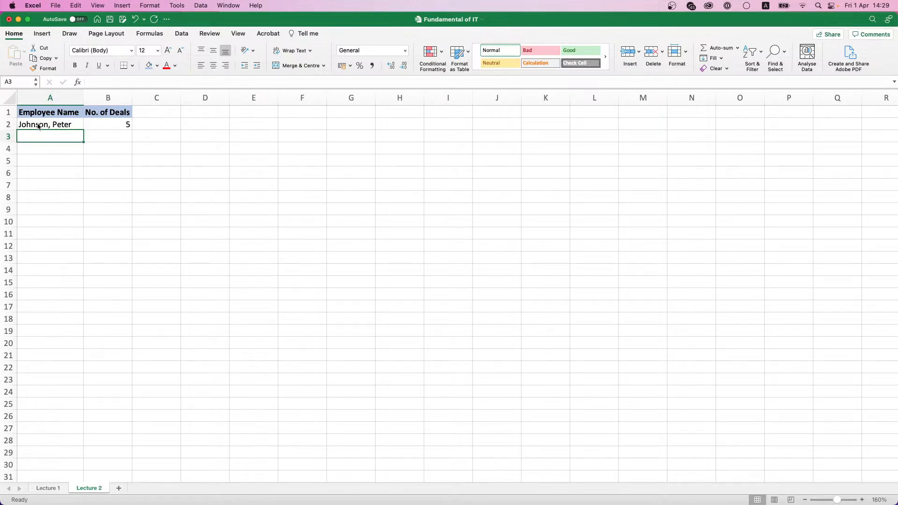
text(G)
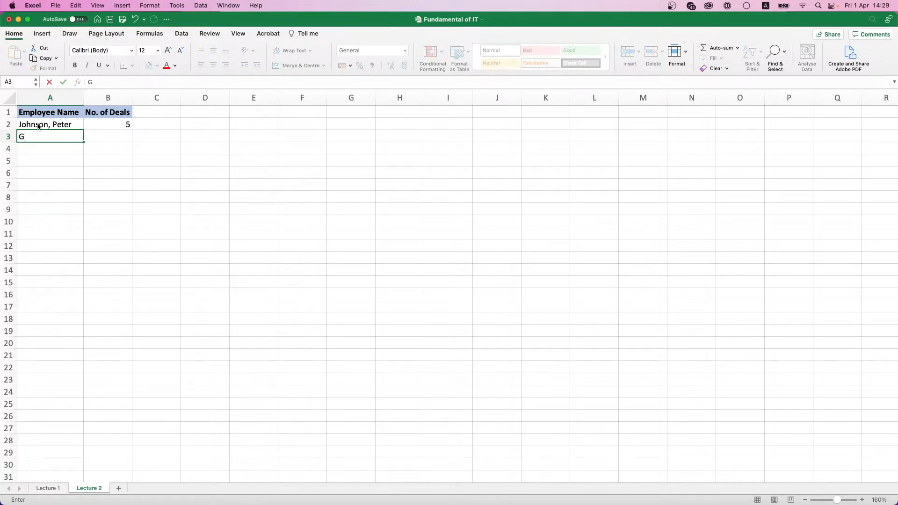
key(BackSpace)
key(Return)
text(Ma)
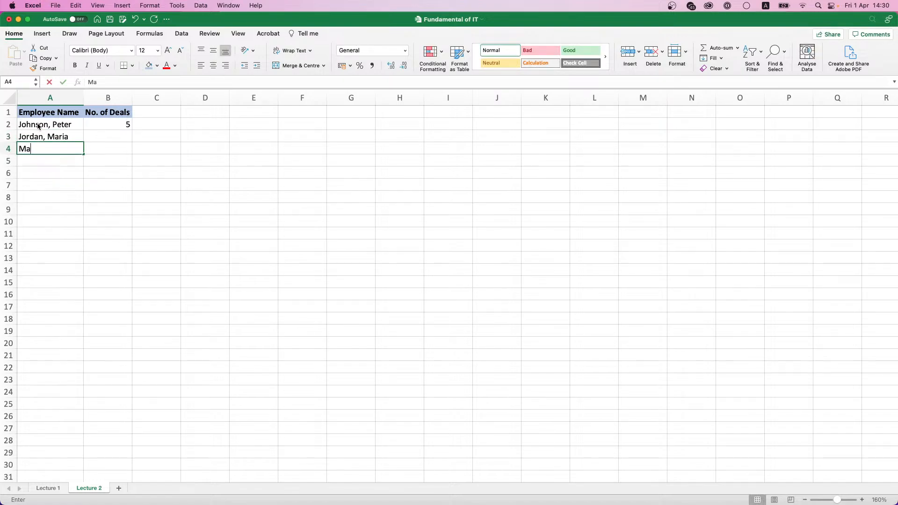
text(rtin, )
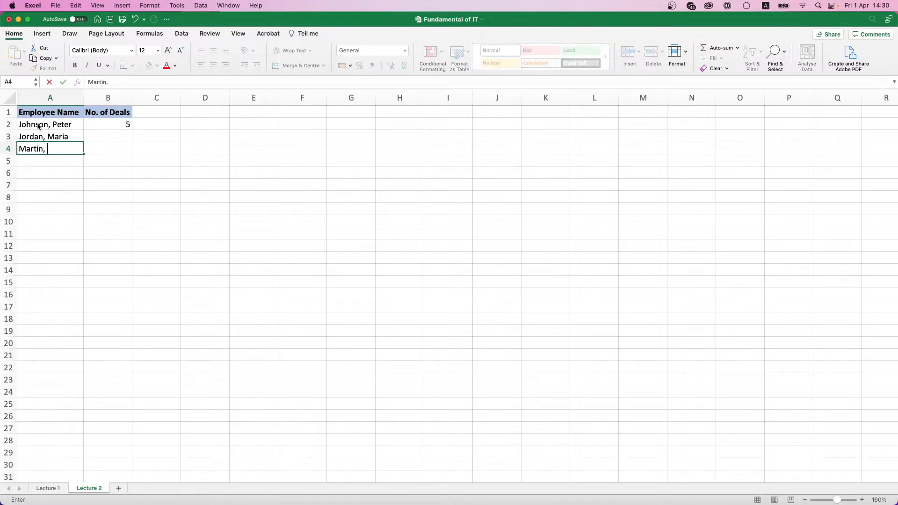
text(Ricky)
key(Return)
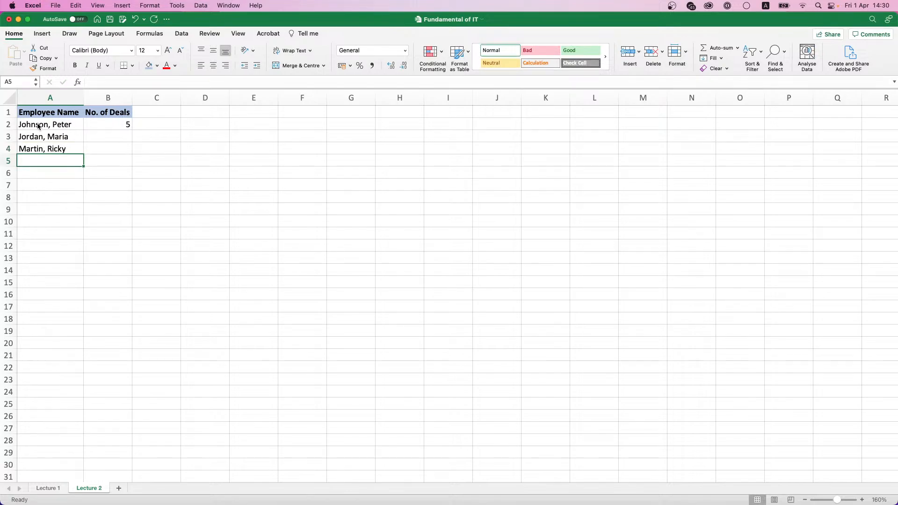
text(Iglesias)
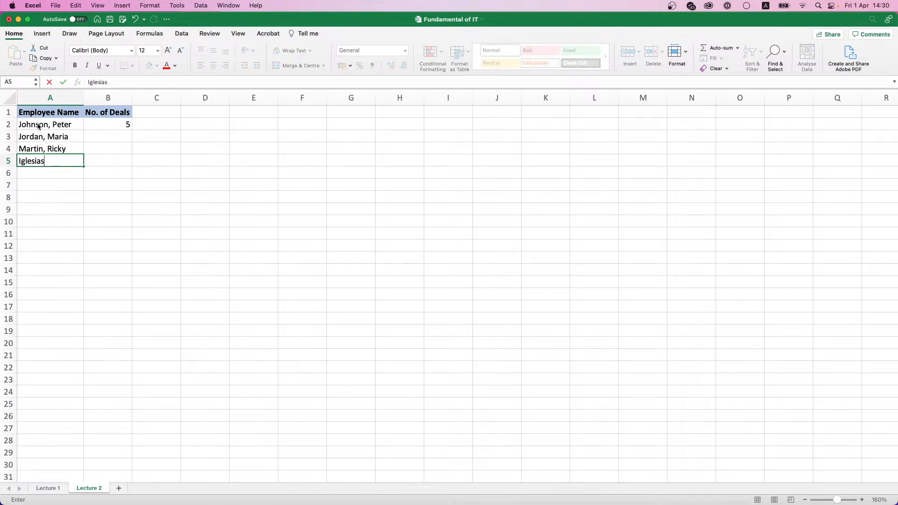
text(, Enrique)
key(Return)
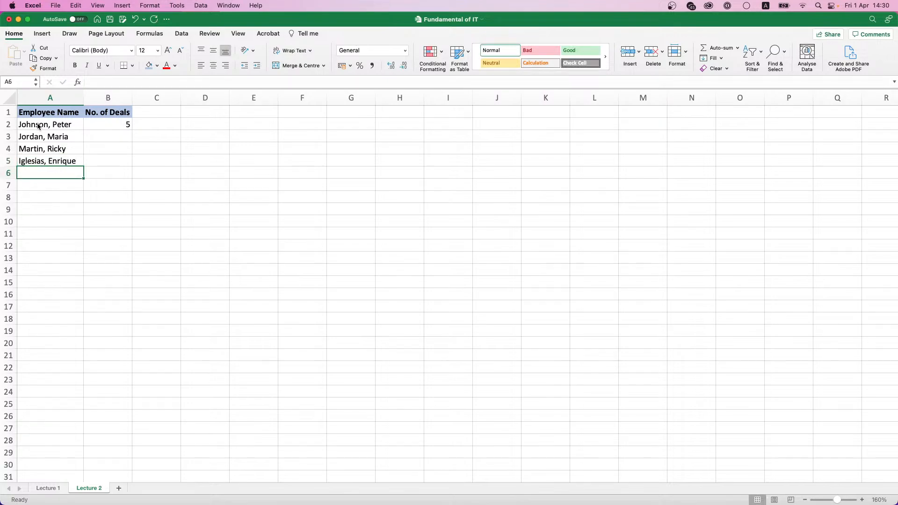
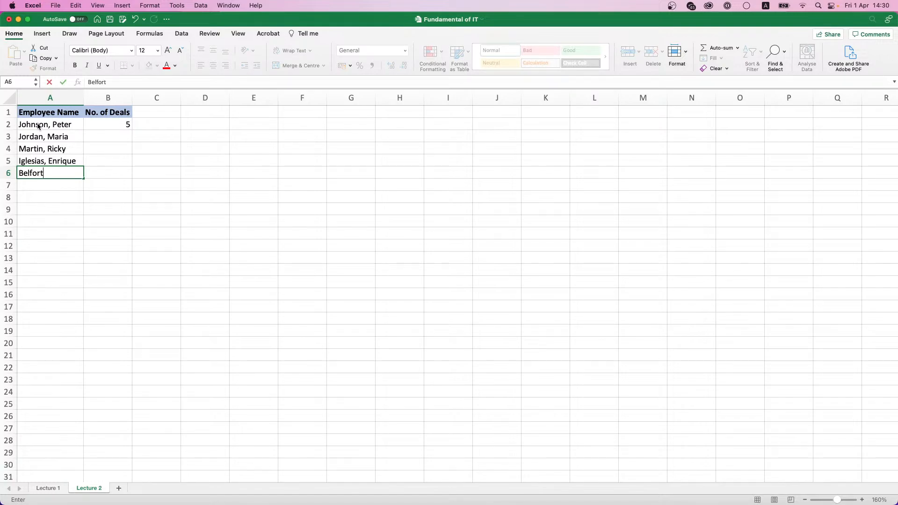
key(Return)
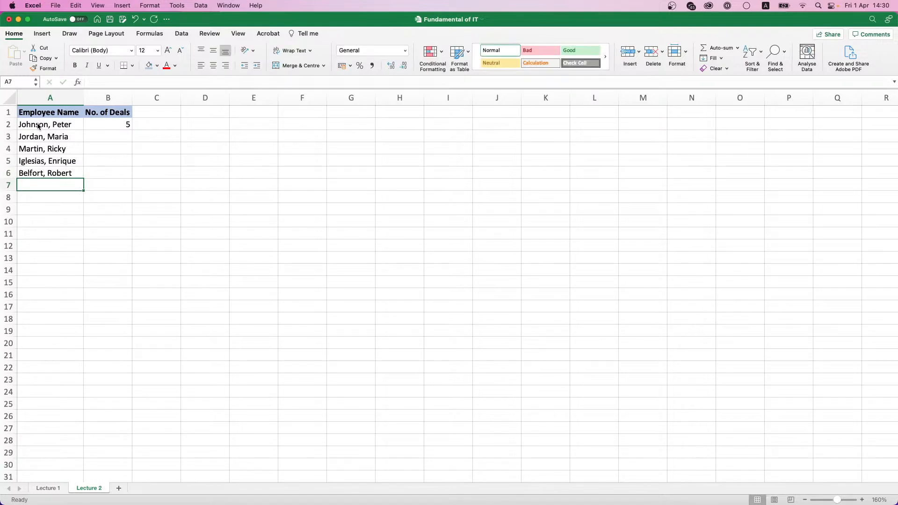
text(Doe)
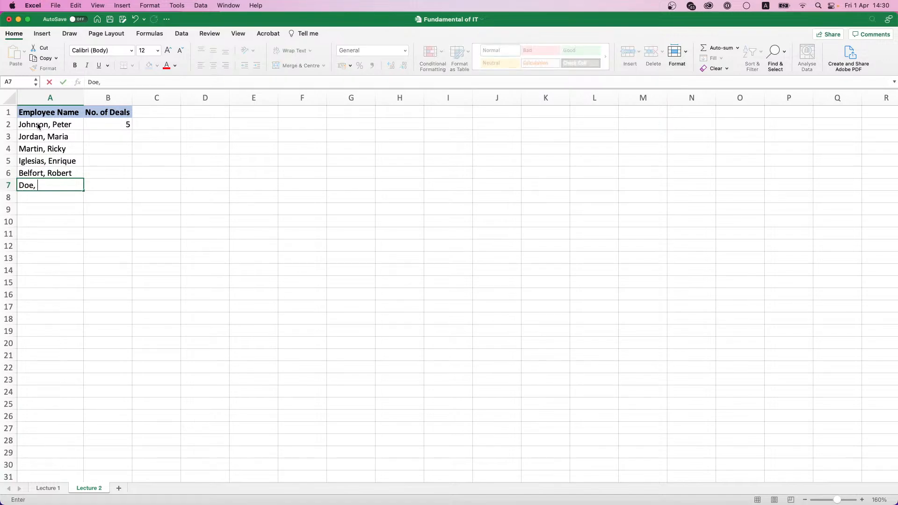
text(, John)
key(Tab)
key(Up)
key(Up)
key(Up)
key(Up)
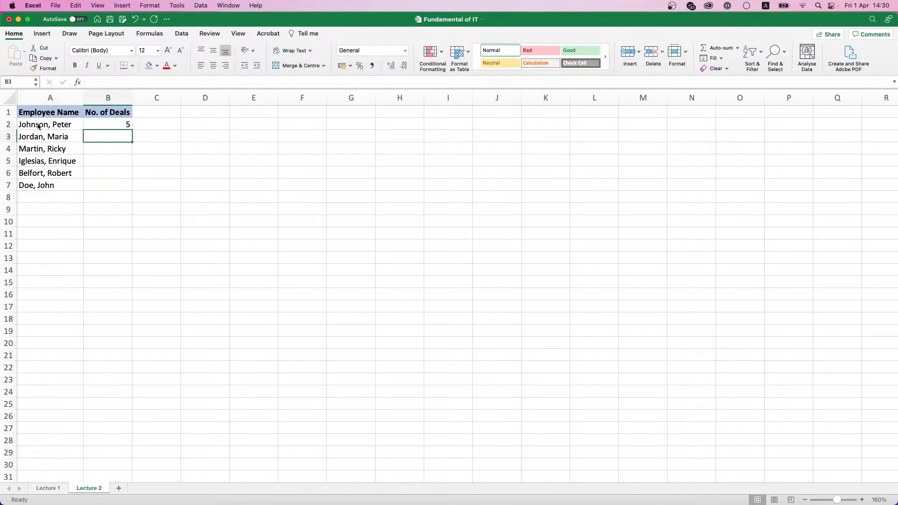
Step: Enter deal counts 6, 10, 12, 3 and 11 in B3:B7
text(6)
key(Return)
text(10)
key(Return)
text(12)
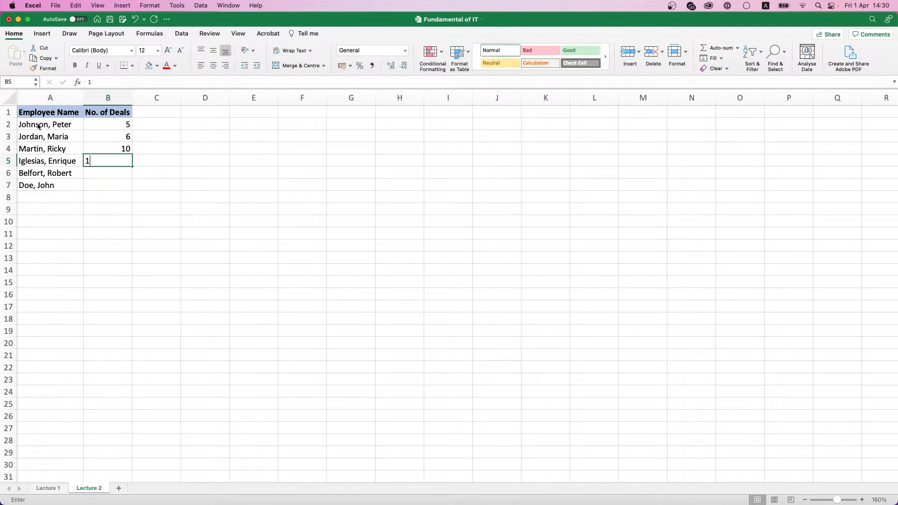
key(Return)
text(3)
key(Return)
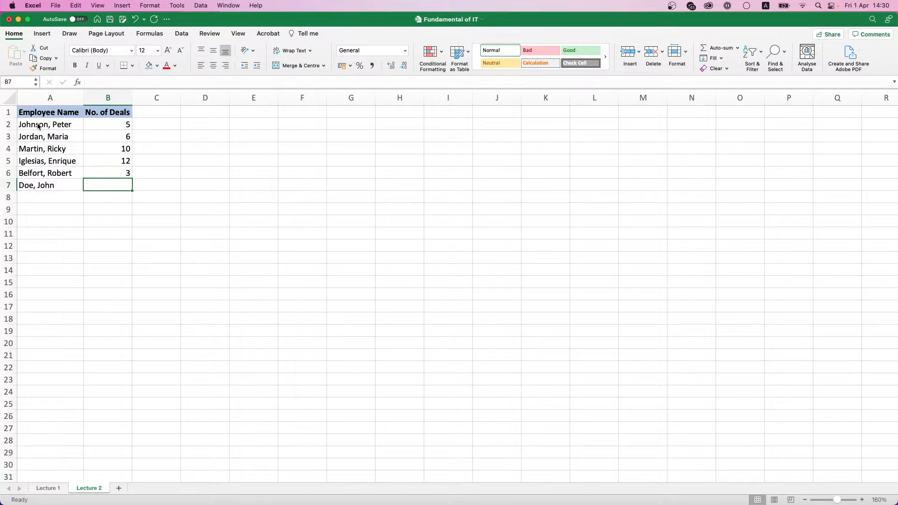
text(11)
key(Return)
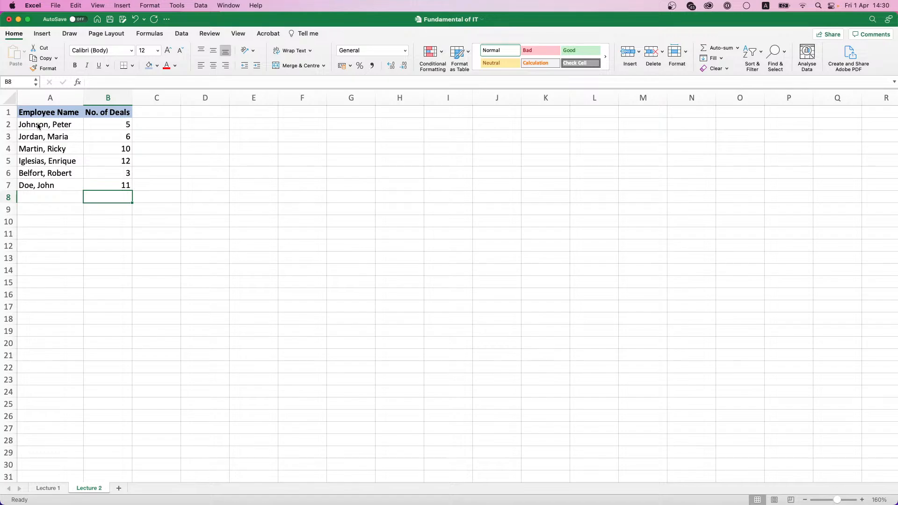
click(46, 125)
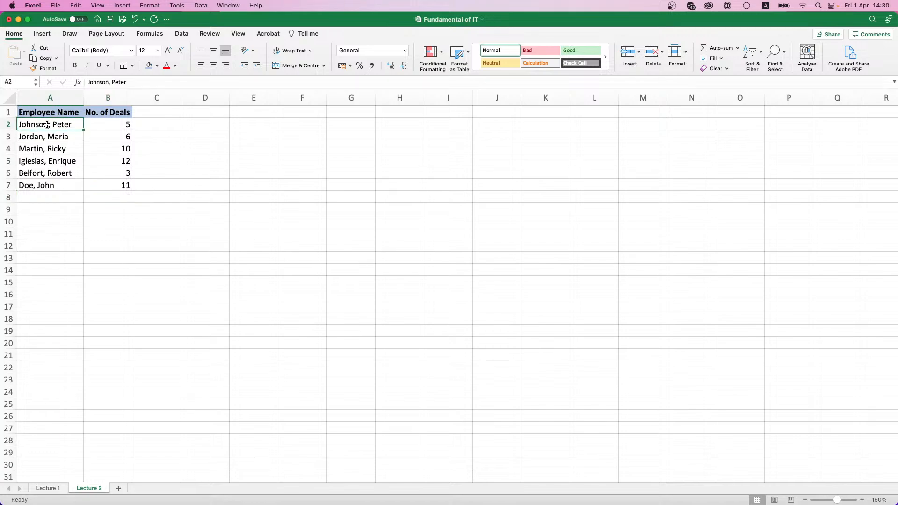
click(70, 136)
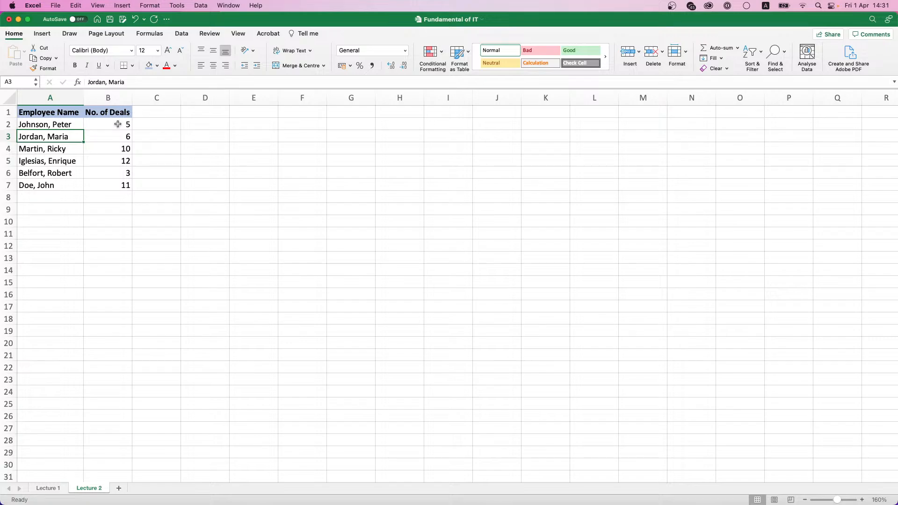
click(32, 111)
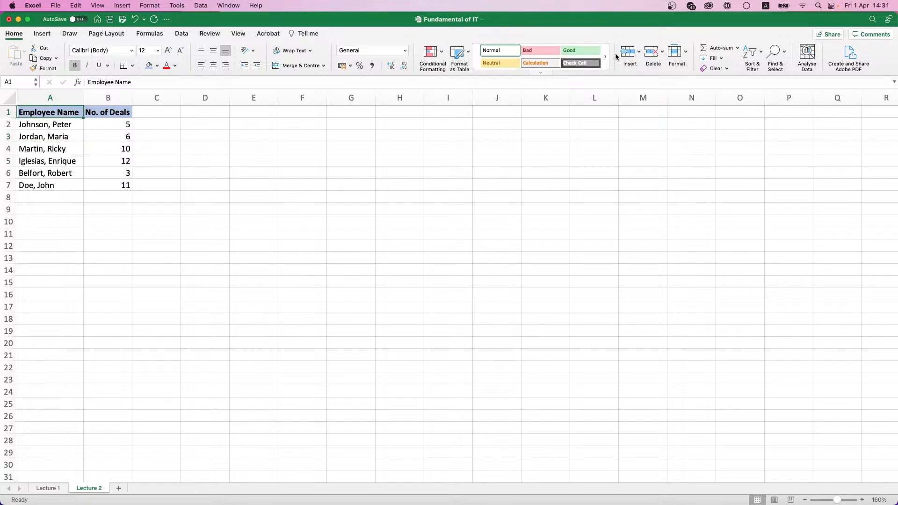
Step: Insert a new column A and add a bold Date heading in A1
click(639, 52)
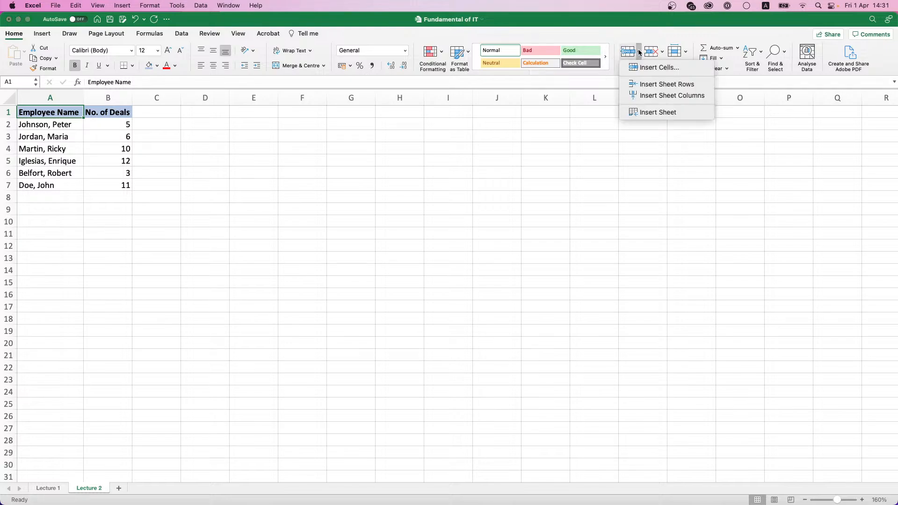
click(653, 95)
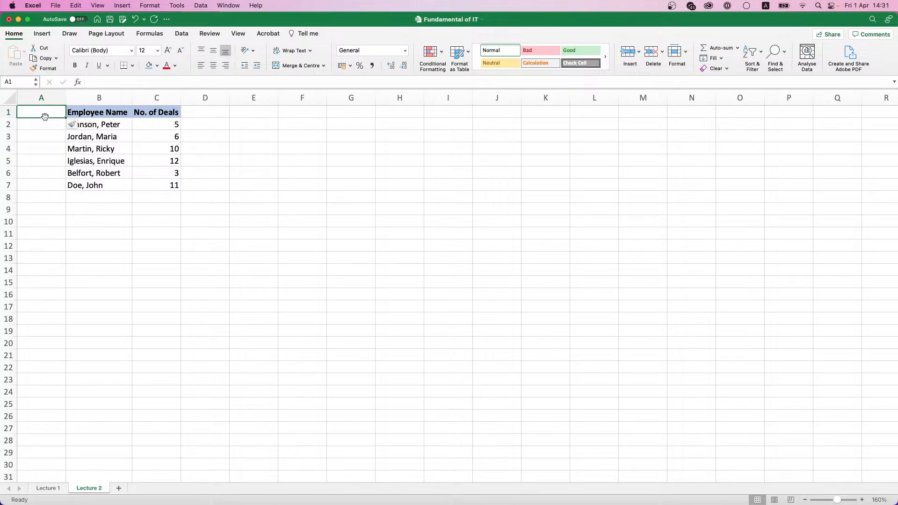
text(Date)
key(ctrl+Return)
click(75, 65)
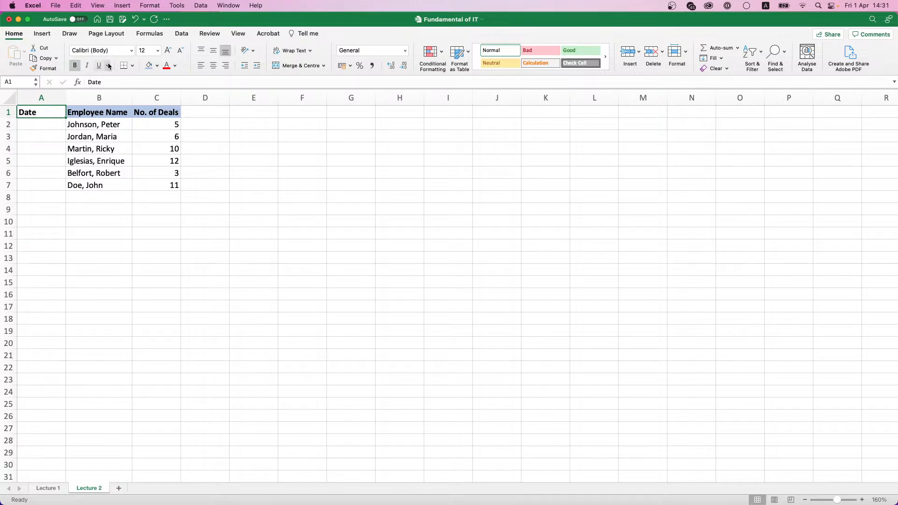
click(49, 124)
click(54, 113)
Step: Fill the Date heading light blue and enter 01.02.2022, 12.02.22, 16.02.2022, 24.02.2022 in A2:A5
click(149, 65)
click(47, 125)
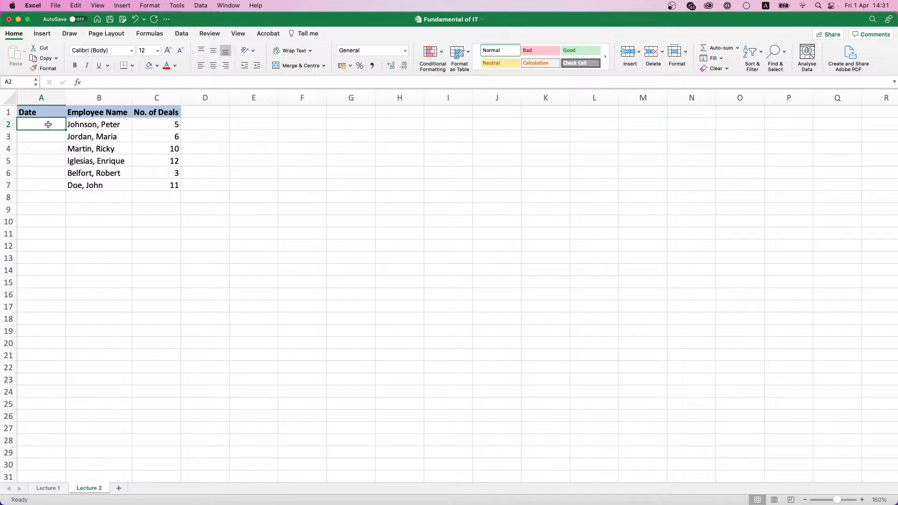
text(01.)
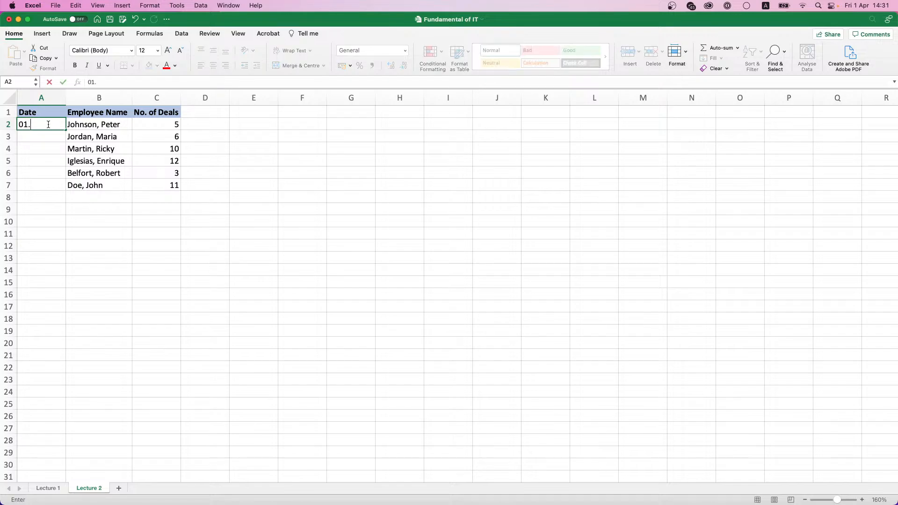
text(02.2022)
key(Return)
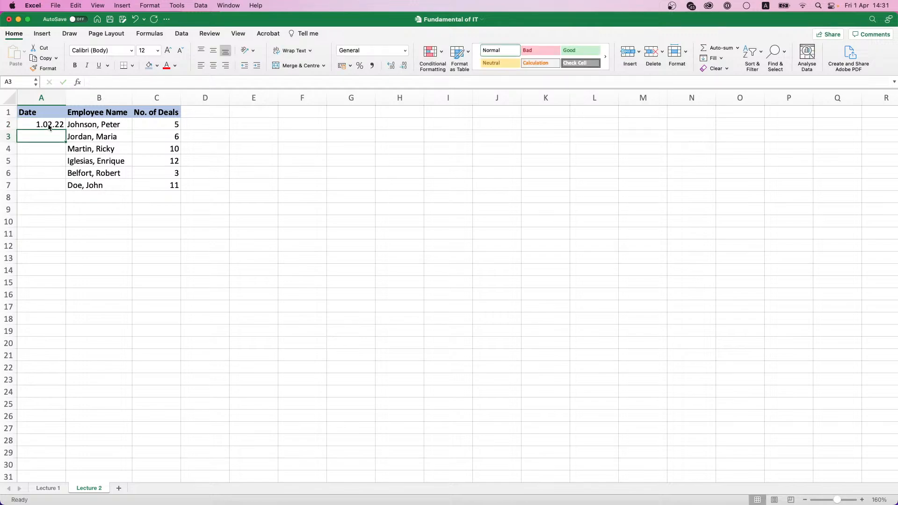
text(12.0)
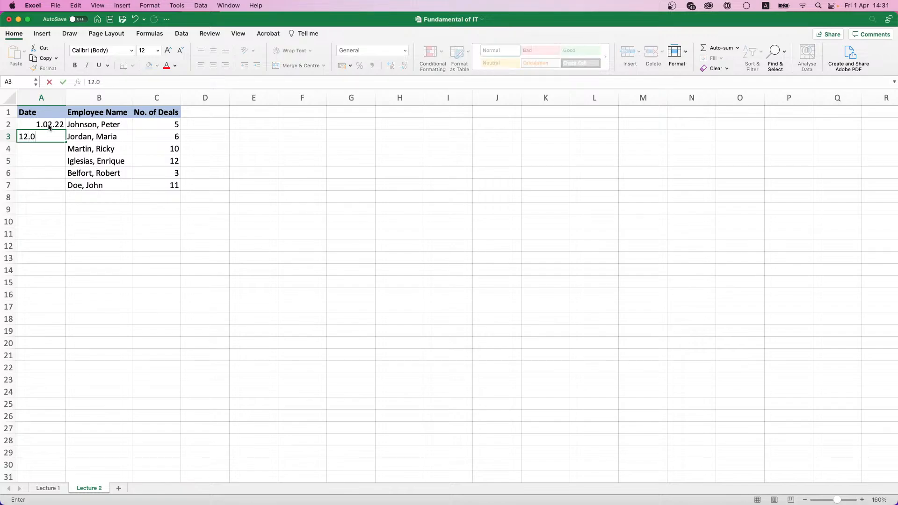
text(2.22)
key(Return)
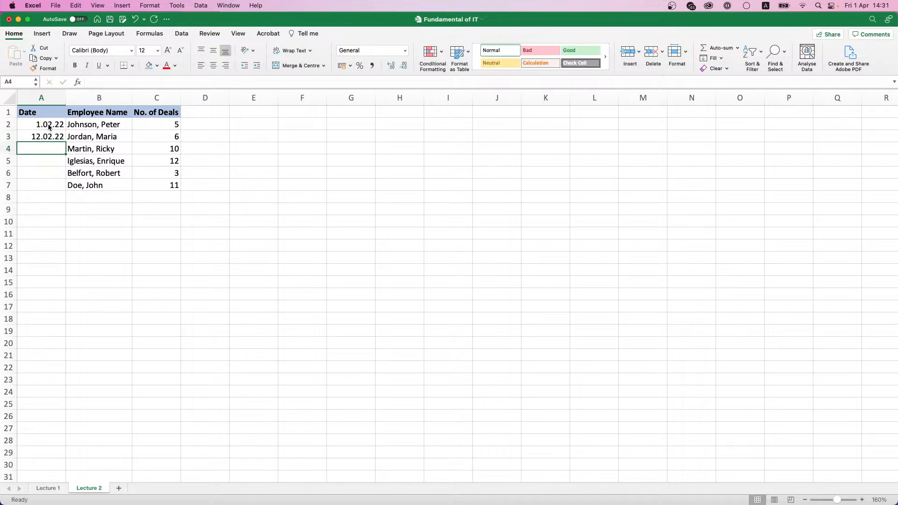
text(16.)
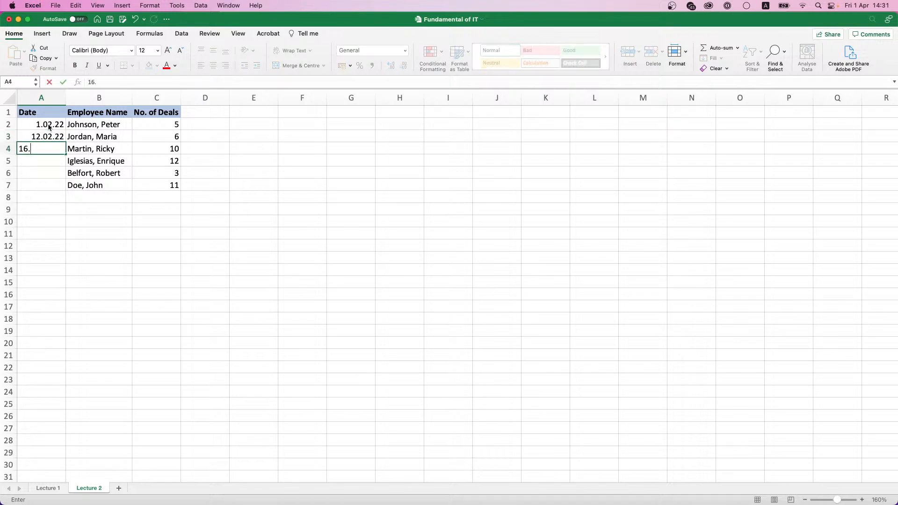
text(02.2022)
key(Return)
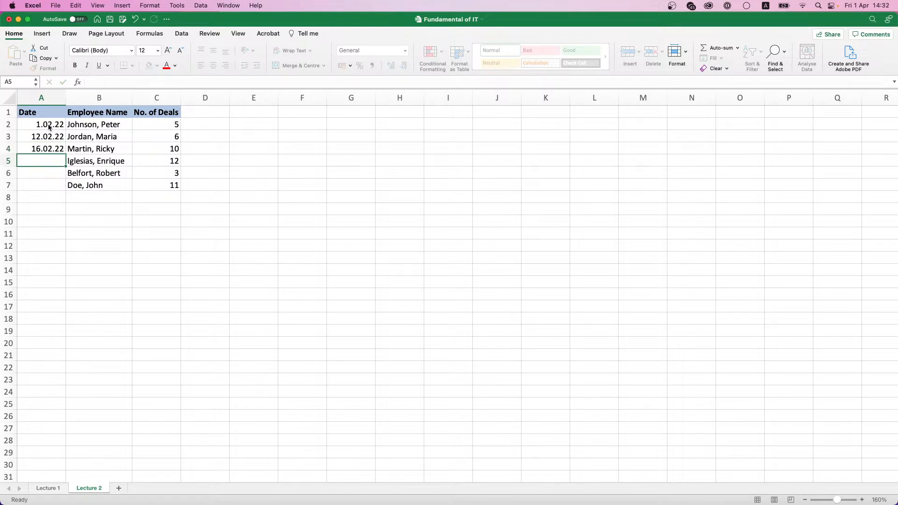
text(24.0)
text(2.2022)
key(Tab)
key(shift+Tab)
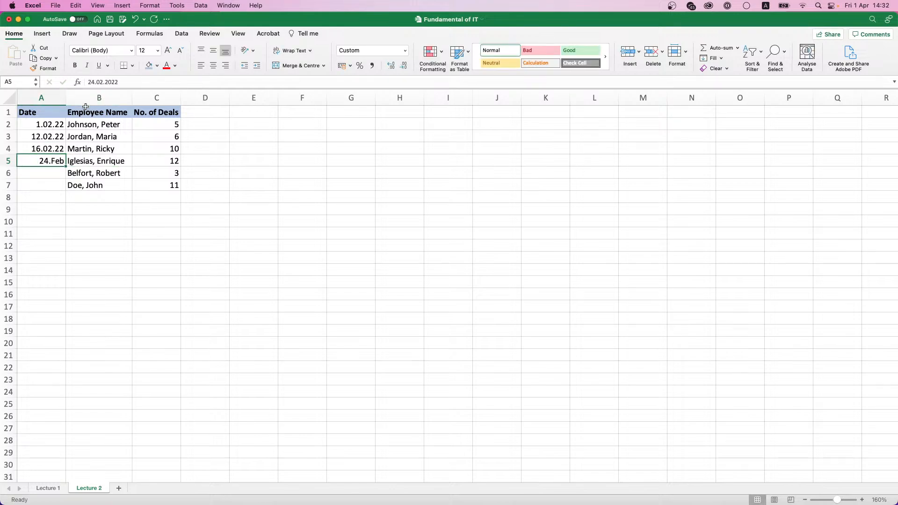
Step: Apply the Short Date format to A2:A4 and A5 so 24.Feb reads 24.02.22
click(45, 148)
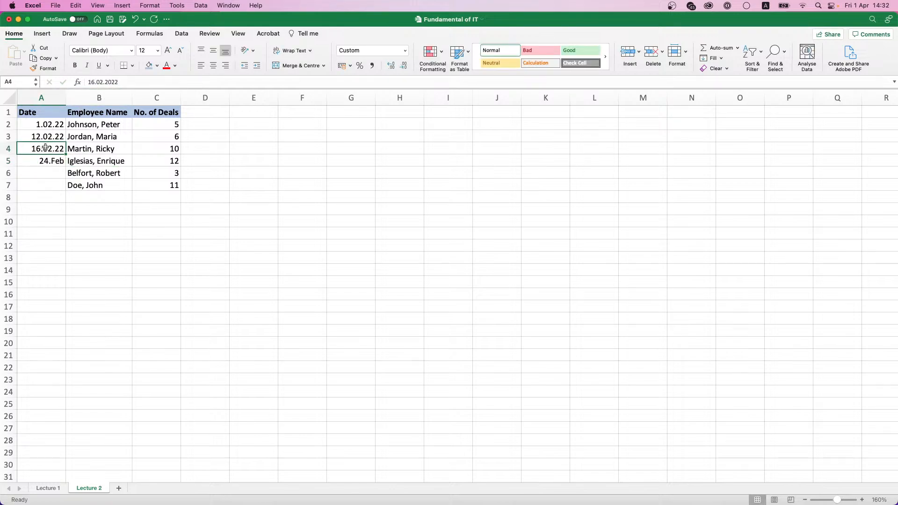
click(46, 139)
drag(49, 128, 46, 149)
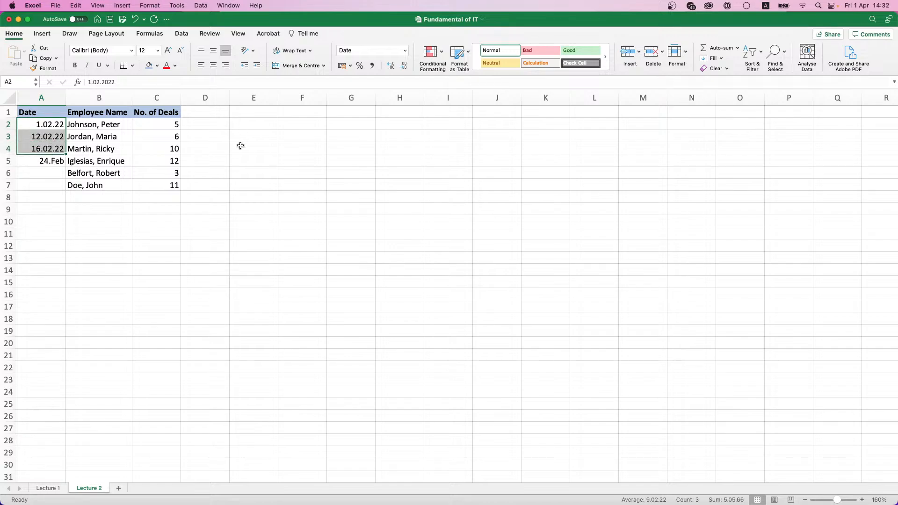
click(405, 50)
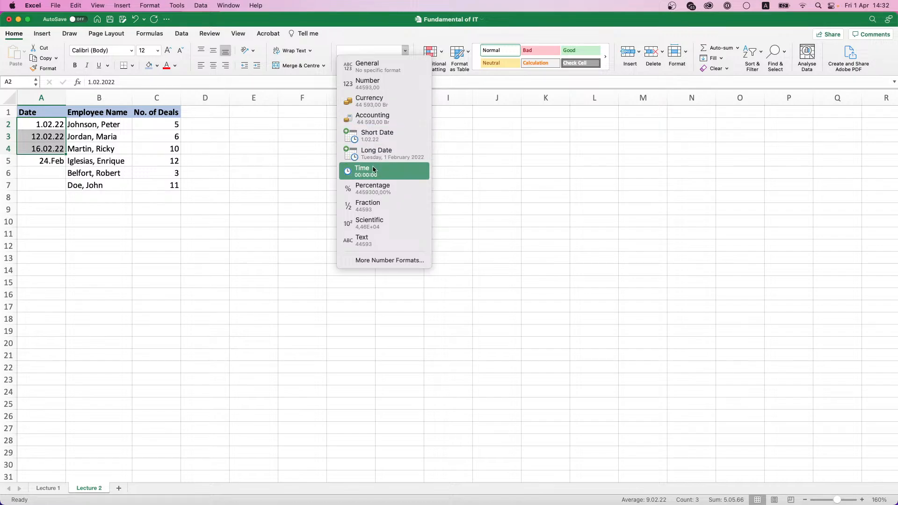
click(379, 141)
click(45, 159)
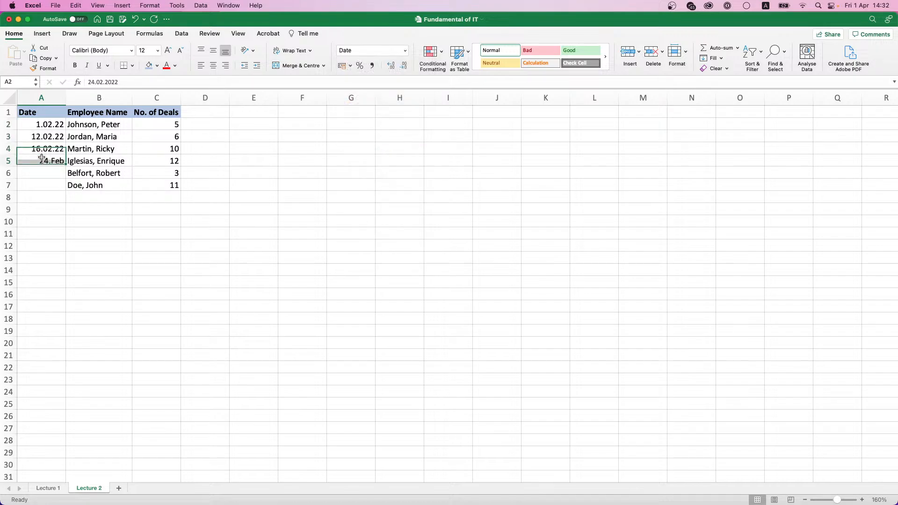
click(404, 50)
click(380, 133)
click(42, 174)
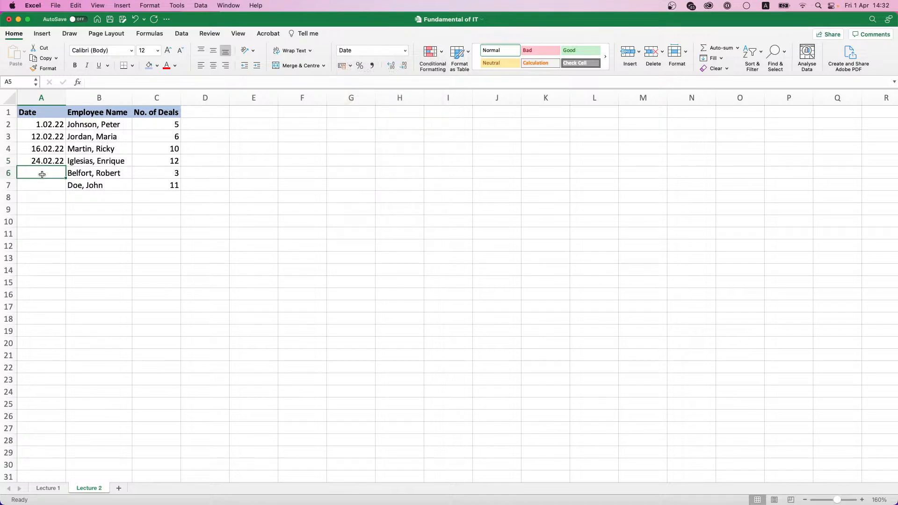
text(15.0)
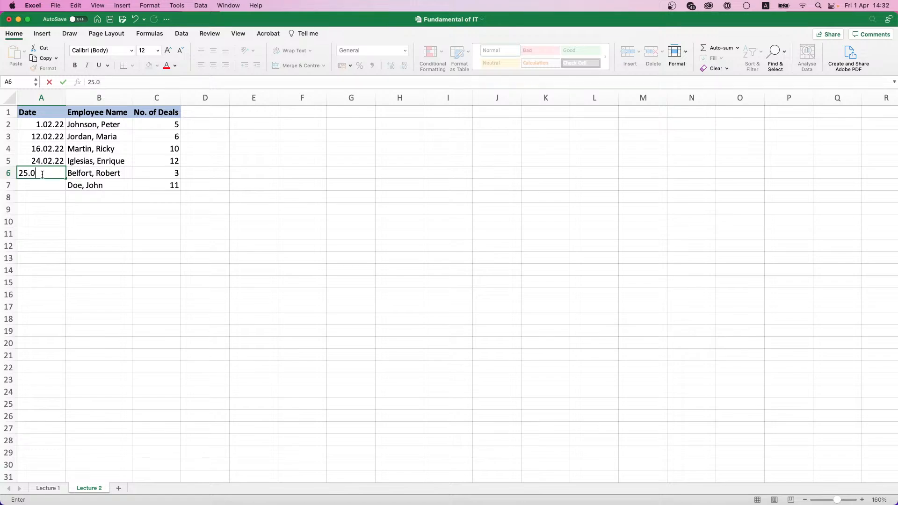
text(2.2022)
key(Return)
text(2)
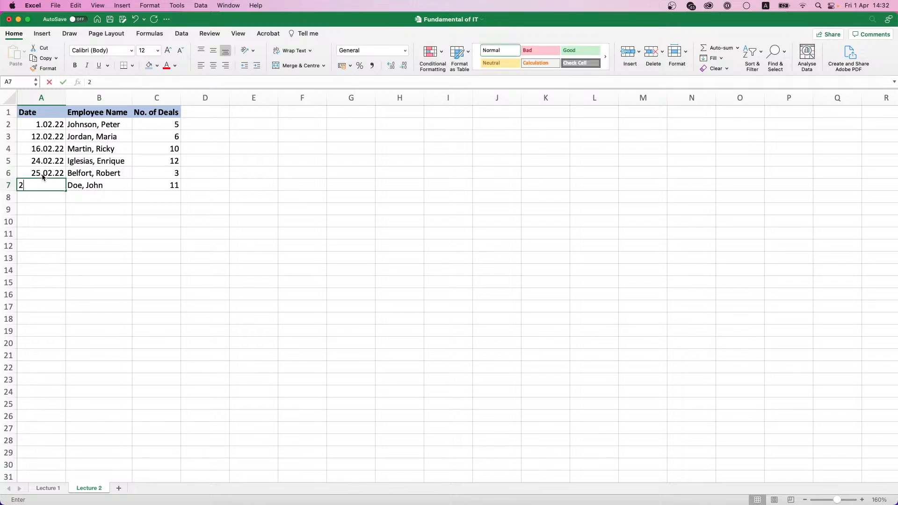
text(7.02.2022)
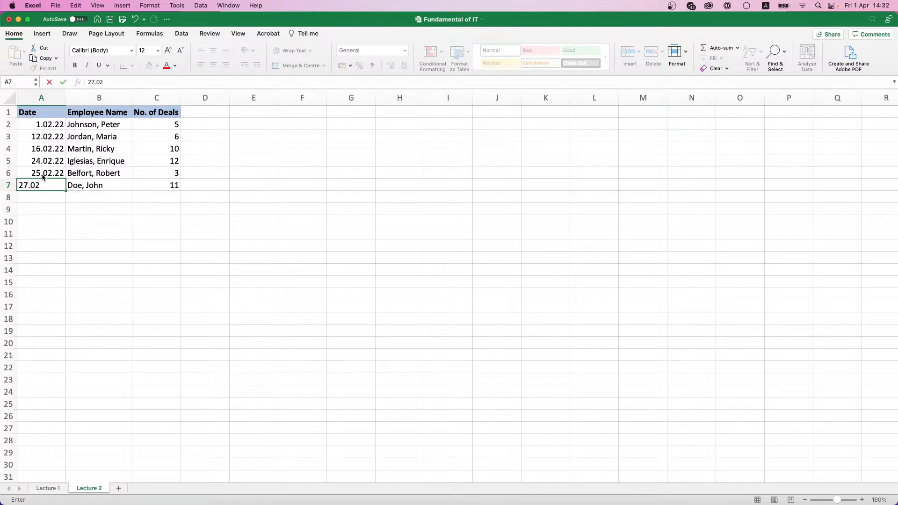
key(Return)
key(Tab)
key(Up)
key(Up)
key(Up)
key(Up)
key(Up)
key(Up)
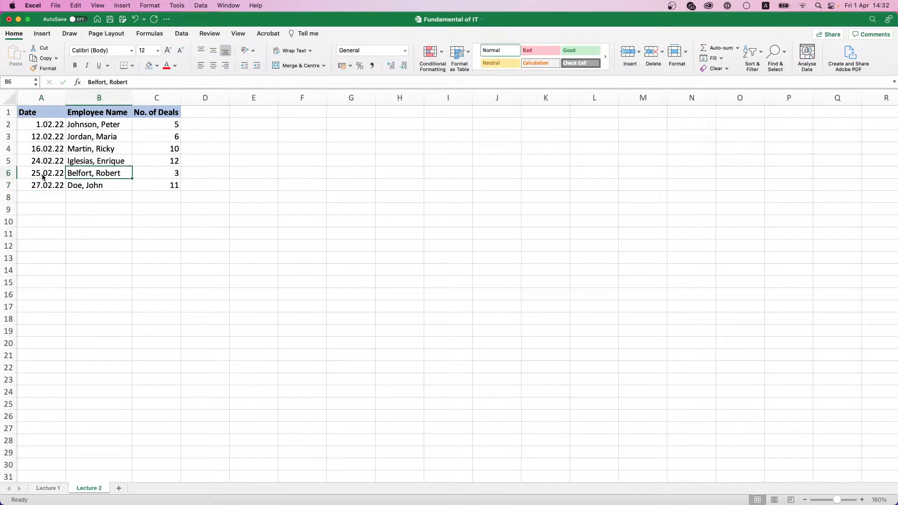
key(Down)
key(Down)
key(Down)
key(Down)
key(Down)
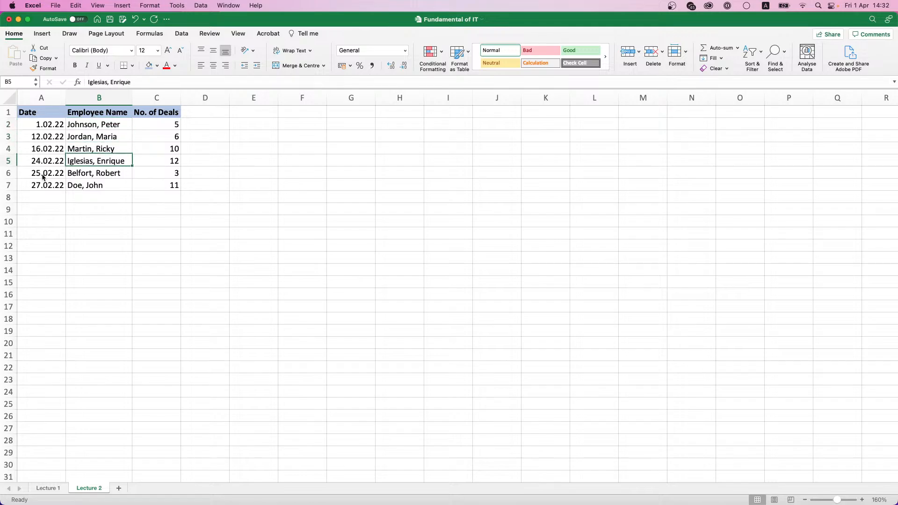
key(Up)
key(Left)
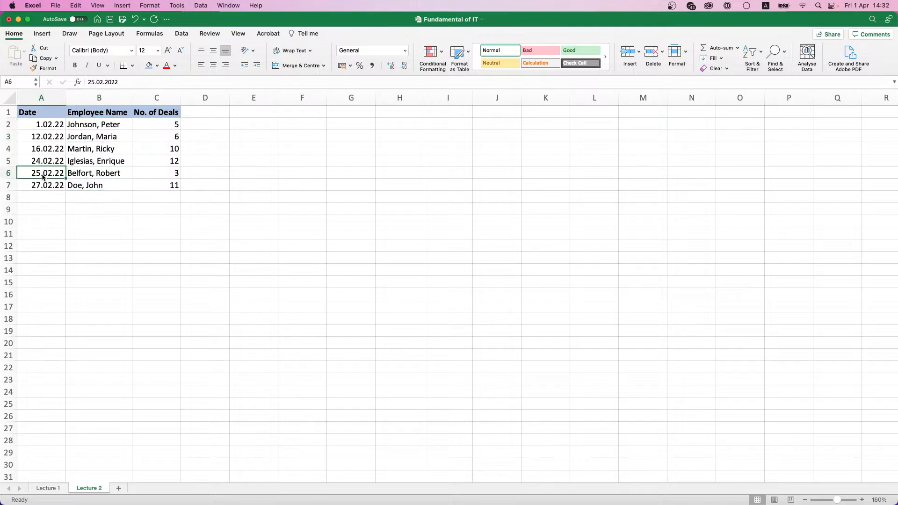
key(Up)
key(Down)
key(Down)
Step: Add the date 13.03.2022 in cell A8
click(52, 194)
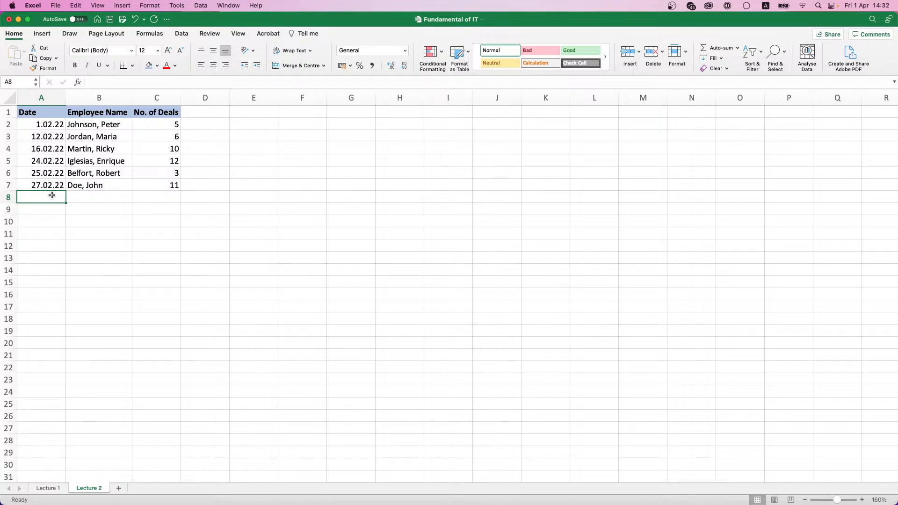
text(13.03.2)
text(2022)
key(Return)
key(Right)
key(Up)
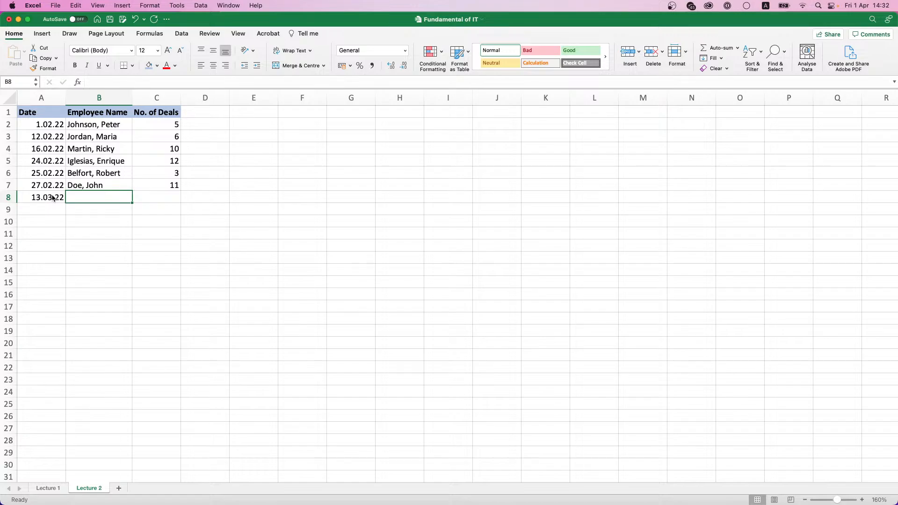
Step: Add the dates 15.03.2022 in A9 and 20.03.2022 in A10
key(Return)
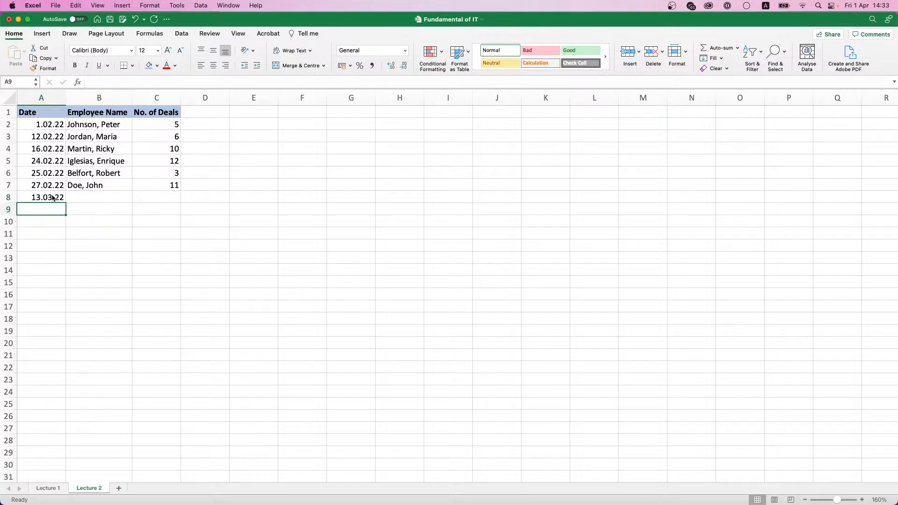
text(15.03.2)
text(2022)
key(Return)
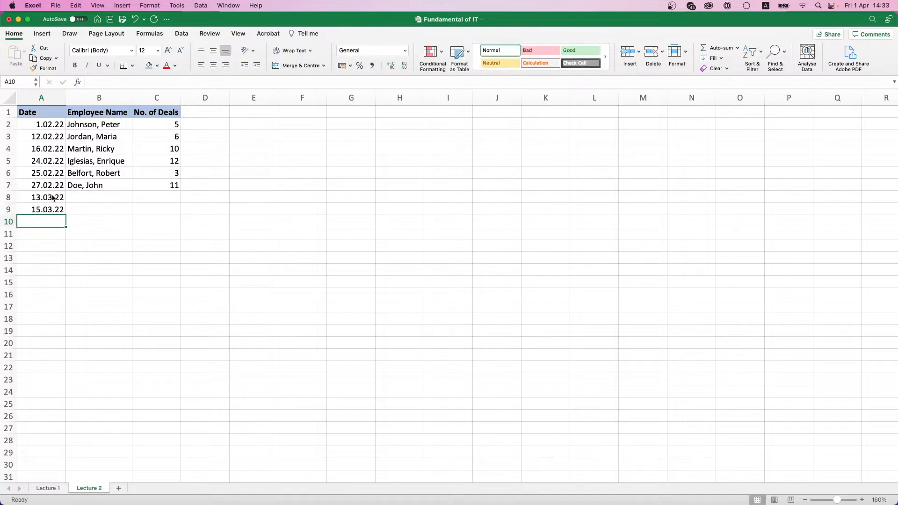
text(20.03)
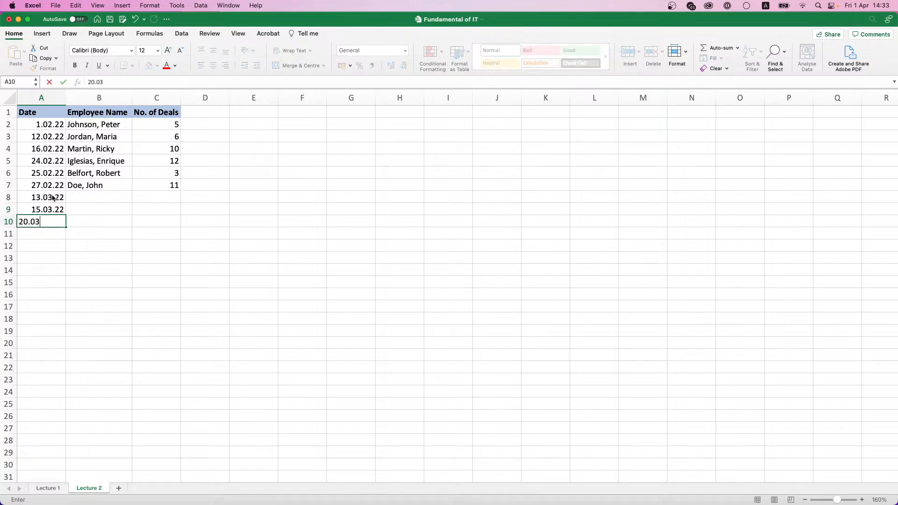
text(.2022)
key(Return)
key(Up)
key(Right)
key(Up)
key(Up)
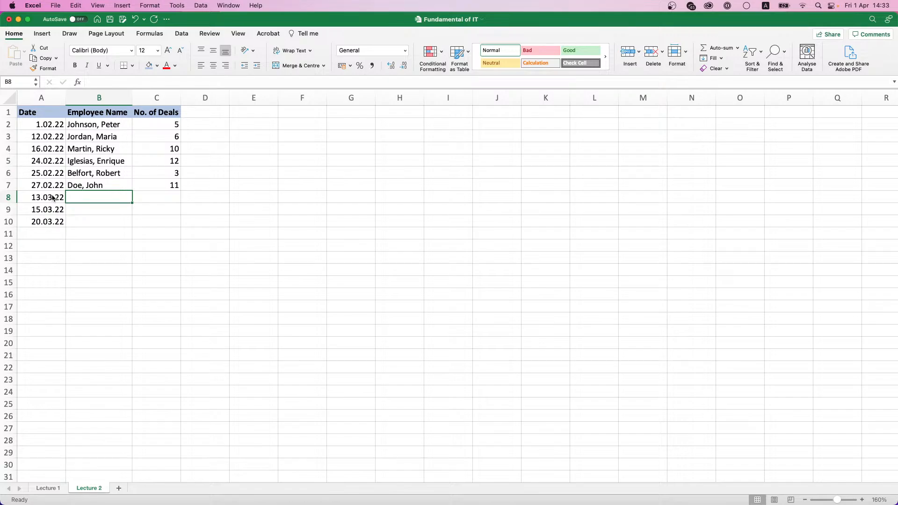
text(Peter)
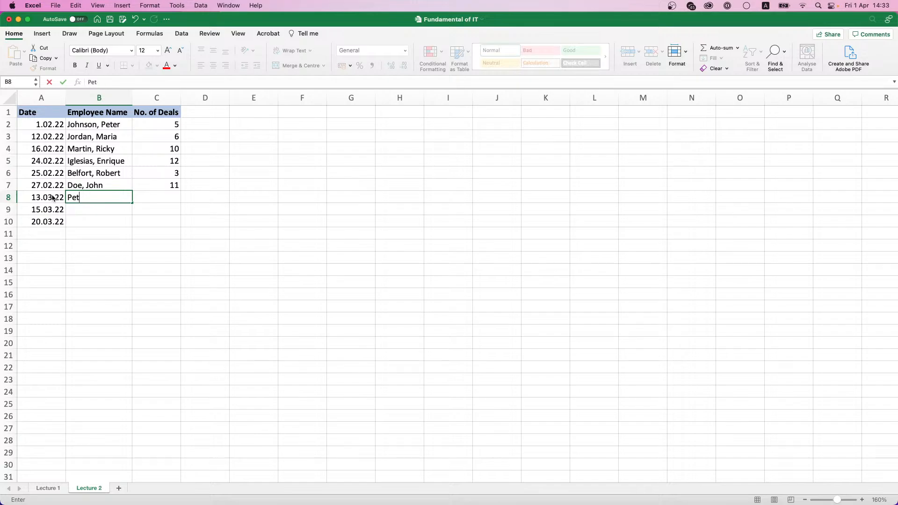
key(BackSpace)
key(BackSpace)
key(BackSpace)
text(Jo)
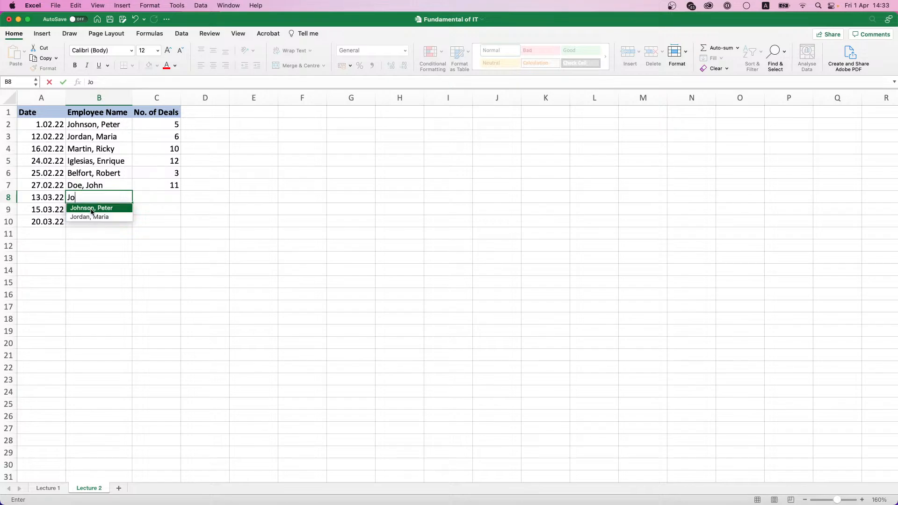
click(91, 209)
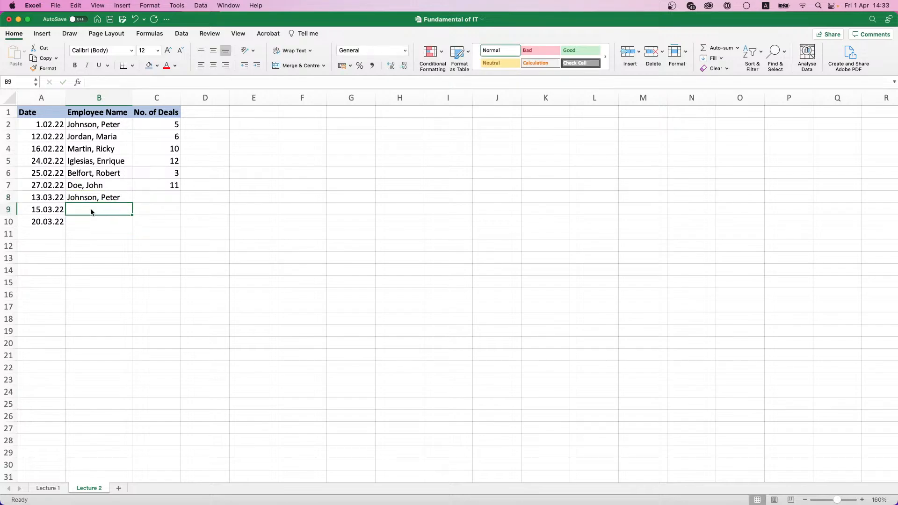
text(J)
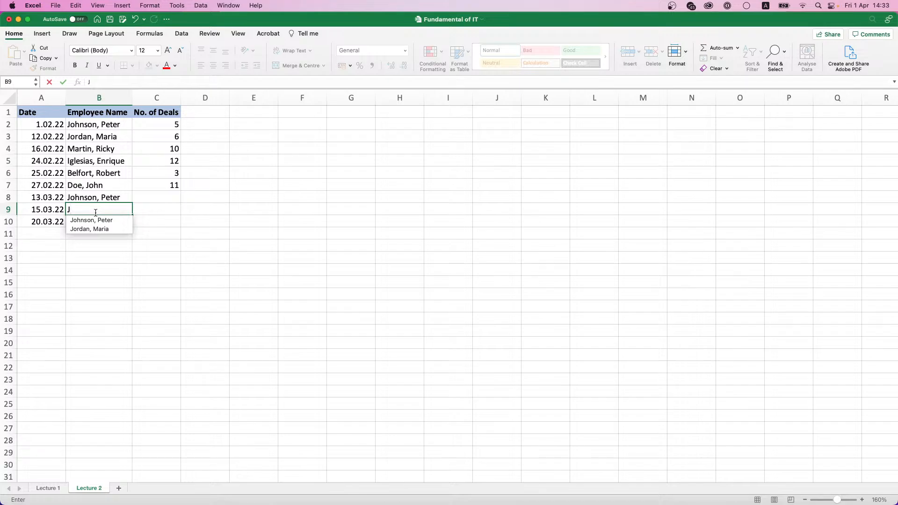
click(95, 218)
text(J)
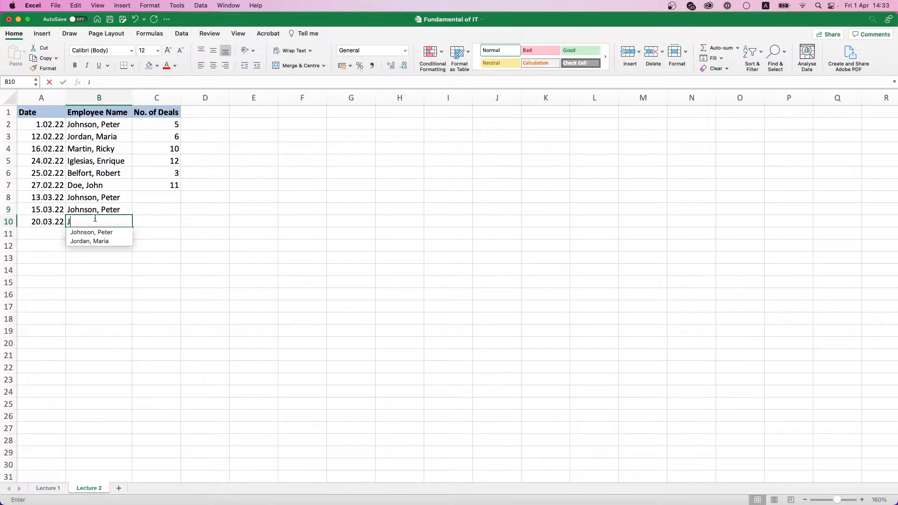
click(101, 232)
Step: Enter deal counts 5, 11 and 2 in C8:C10
click(163, 197)
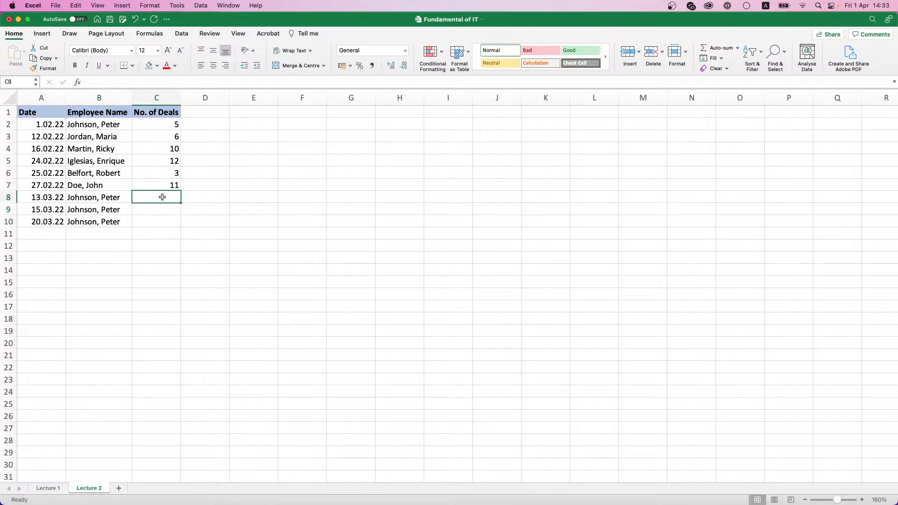
text(5)
key(Return)
text(11)
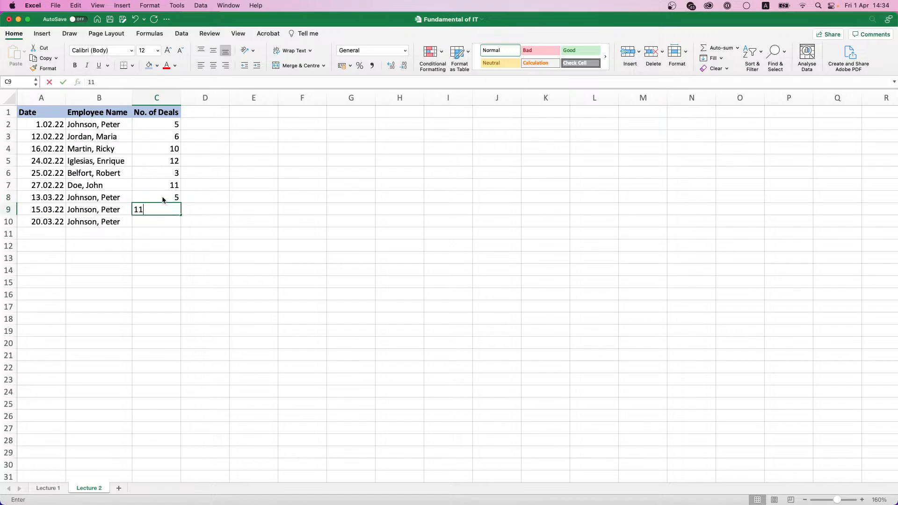
key(Return)
text(2)
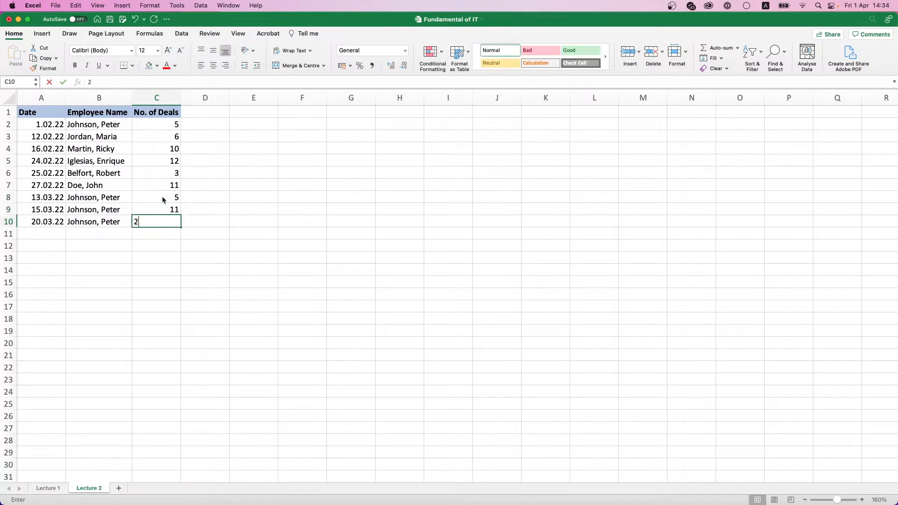
key(Return)
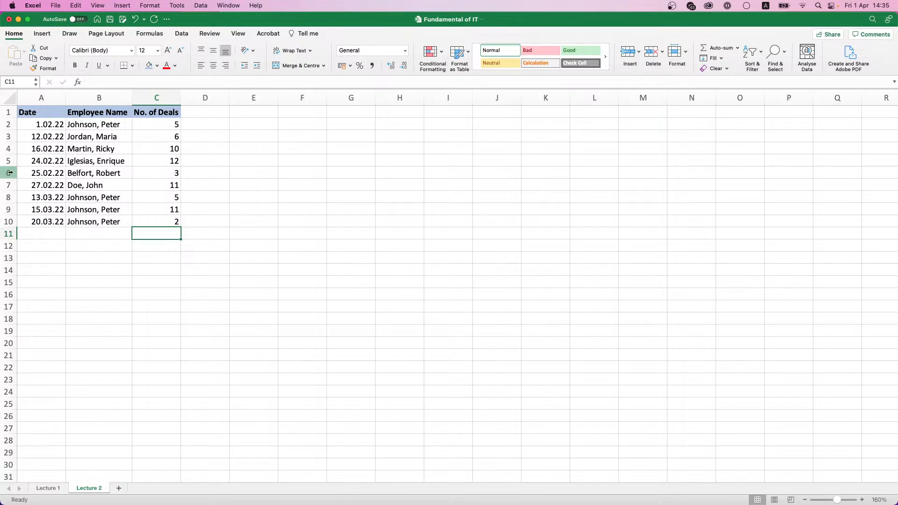
Step: Copy the name Martin, Ricky from B4 into B9
click(87, 177)
click(88, 127)
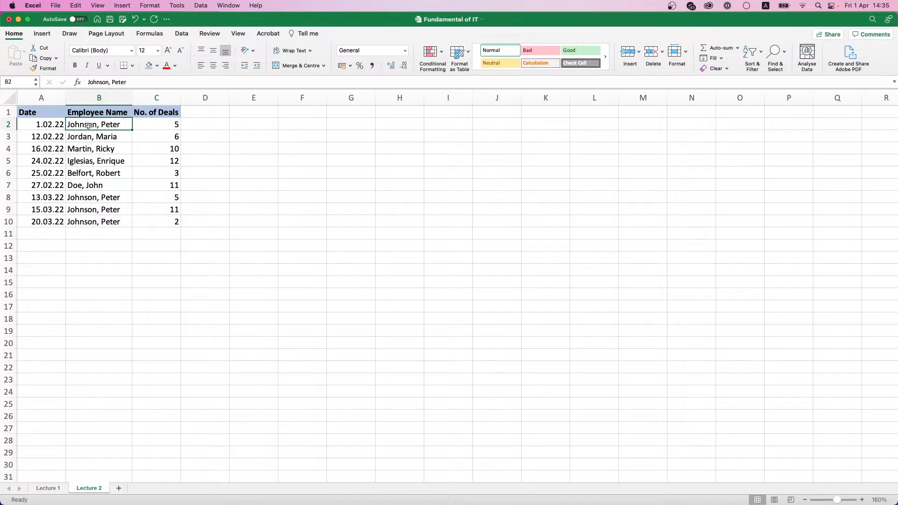
click(102, 148)
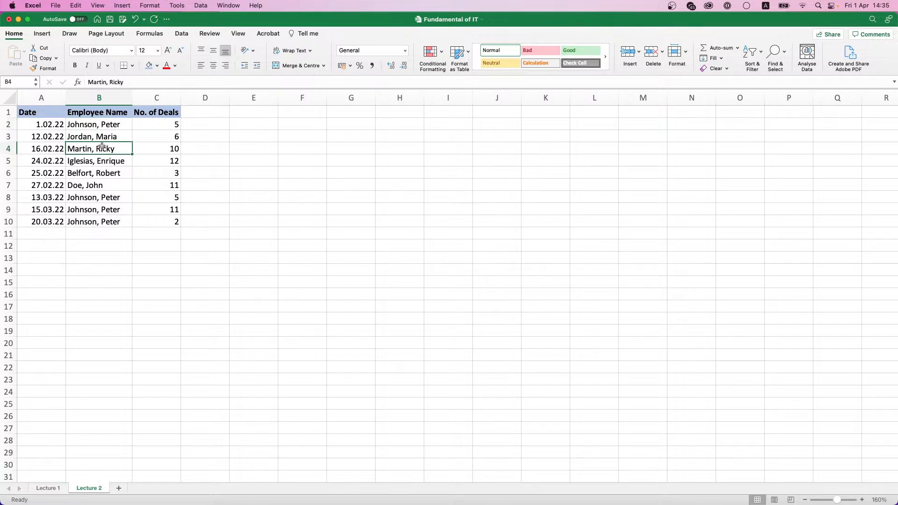
key(super+c)
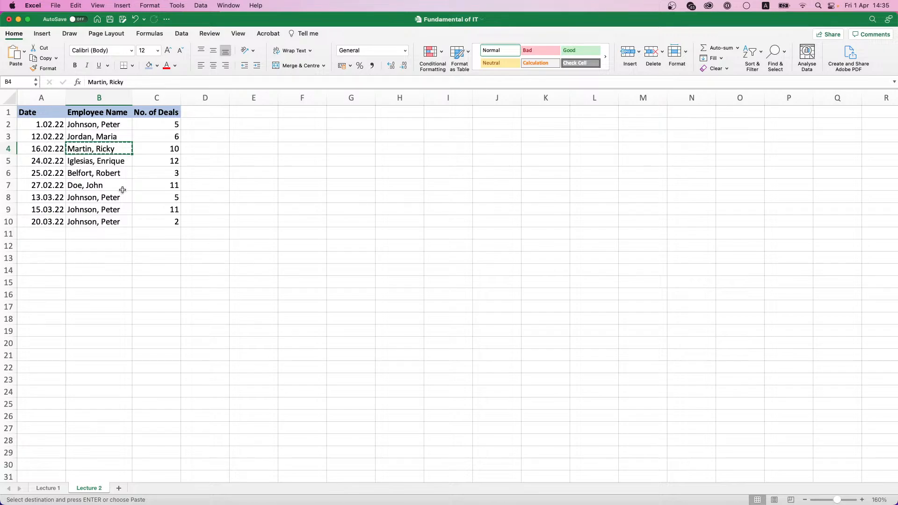
click(101, 210)
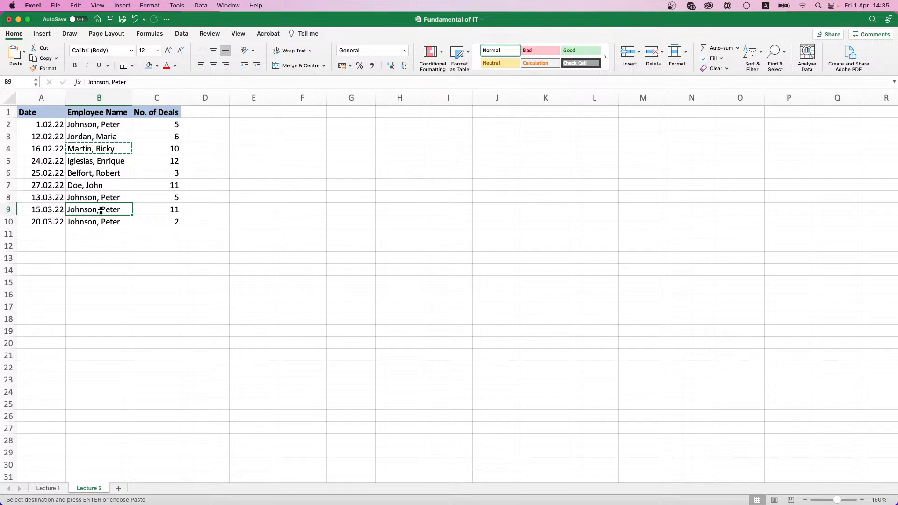
key(super+v)
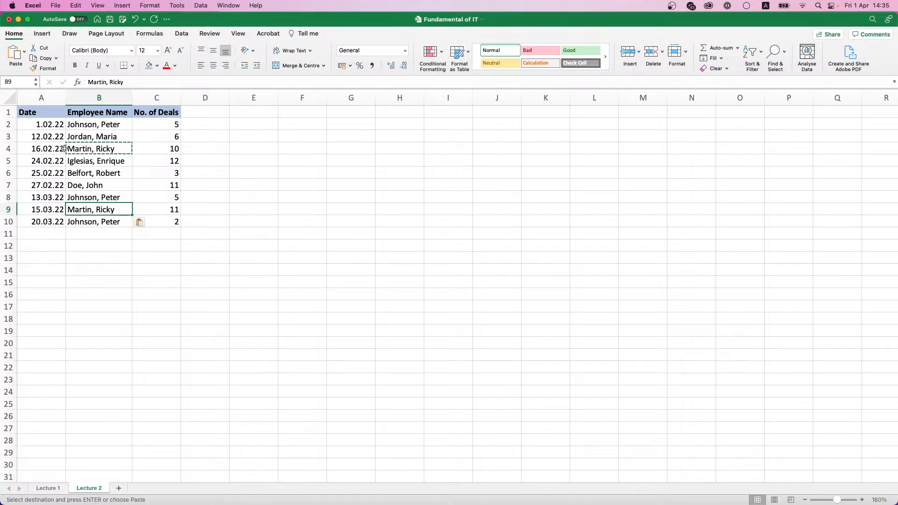
Step: Copy row 4's record A4:C4 over row 9, starting at A9
drag(40, 147, 153, 145)
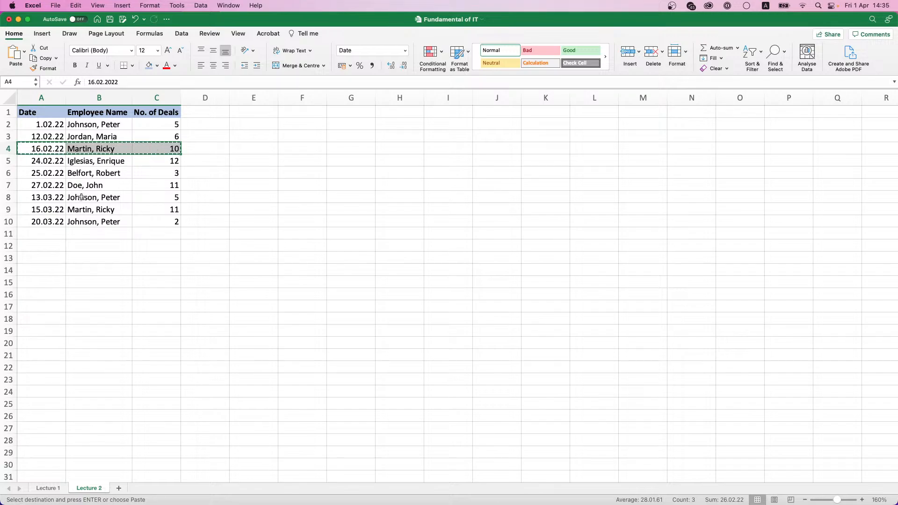
drag(56, 209, 117, 207)
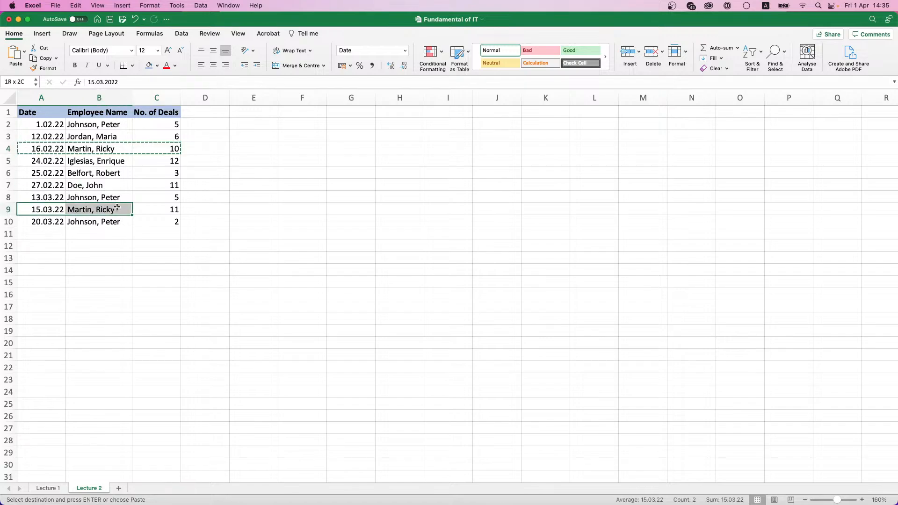
click(79, 211)
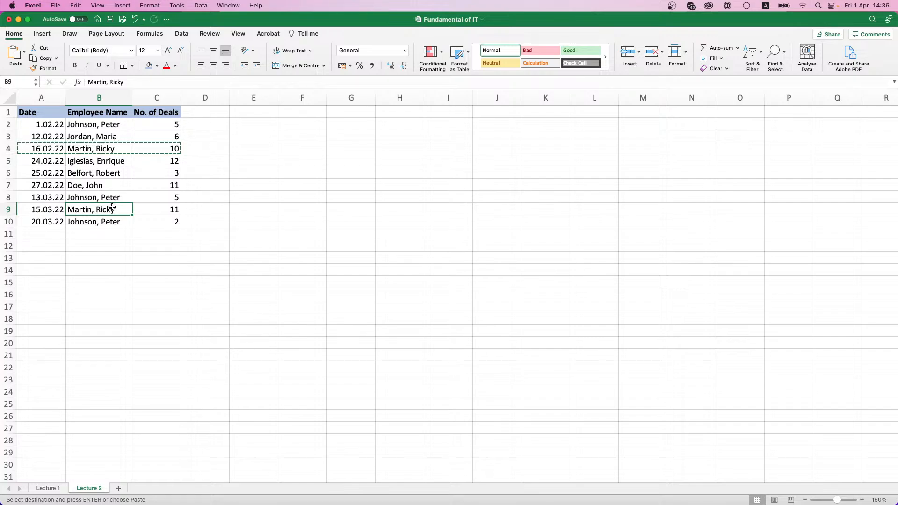
drag(125, 209, 199, 208)
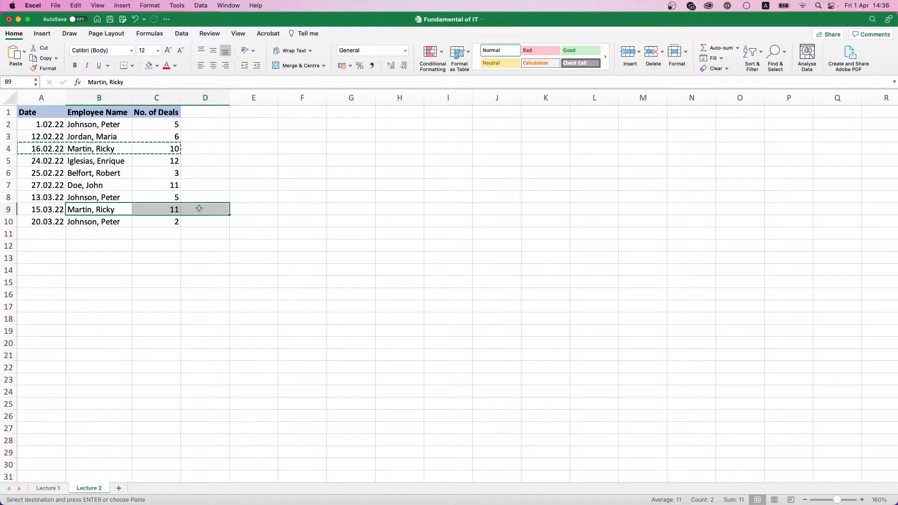
click(43, 207)
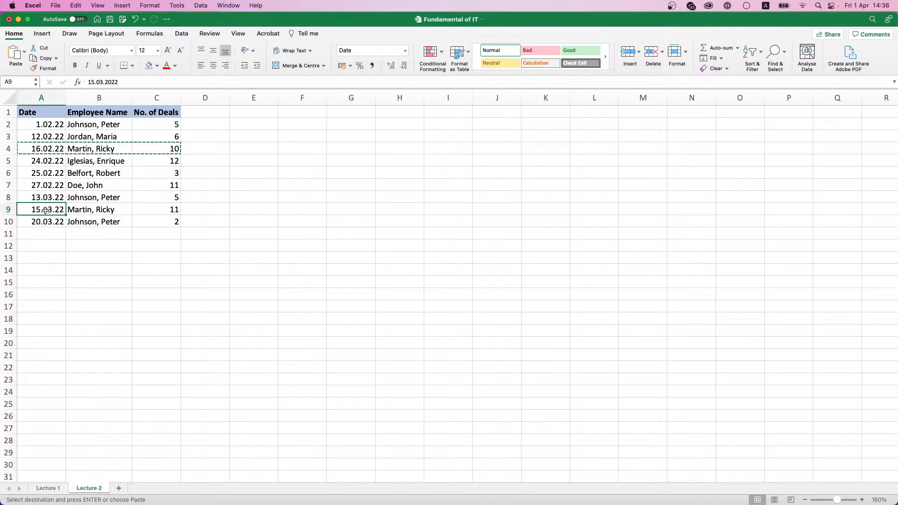
key(super+v)
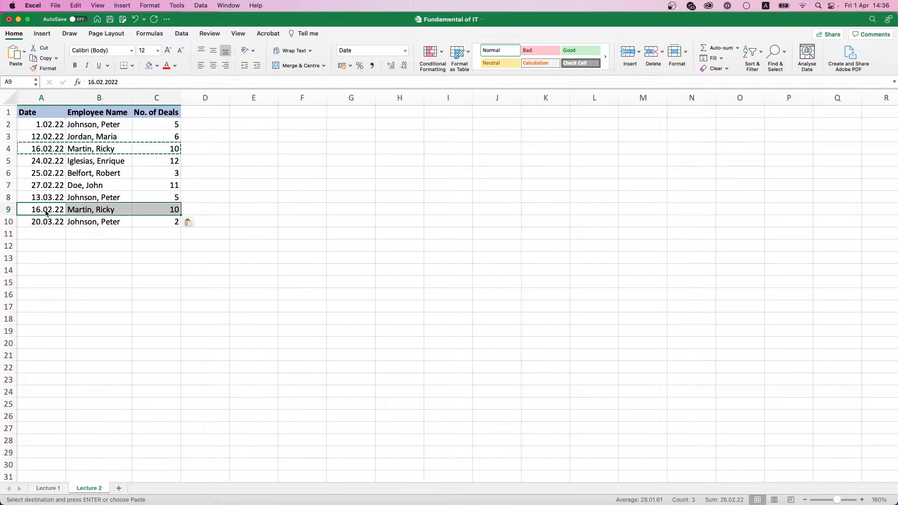
click(161, 200)
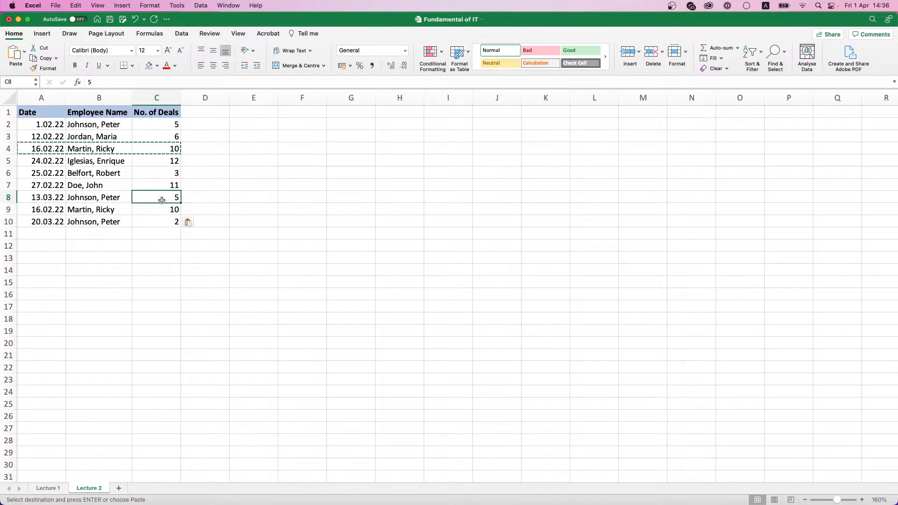
click(85, 201)
click(87, 186)
click(90, 172)
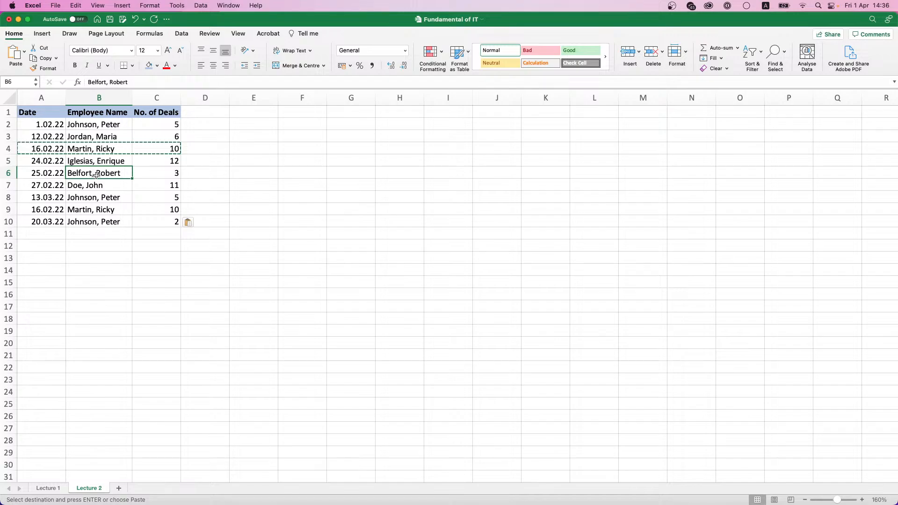
click(101, 233)
Step: Add a row 11 record dated 21.03.2022 with an employee name and 5 deals
click(46, 229)
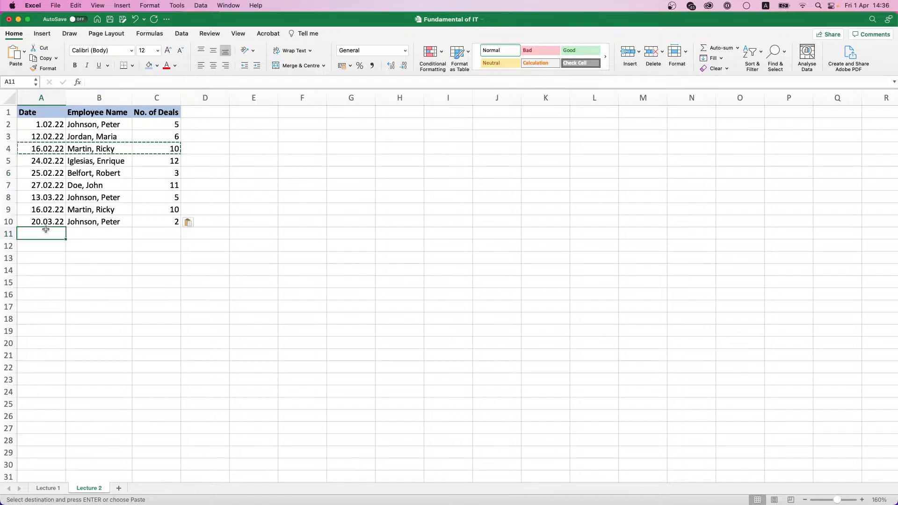
text(21.03.2022)
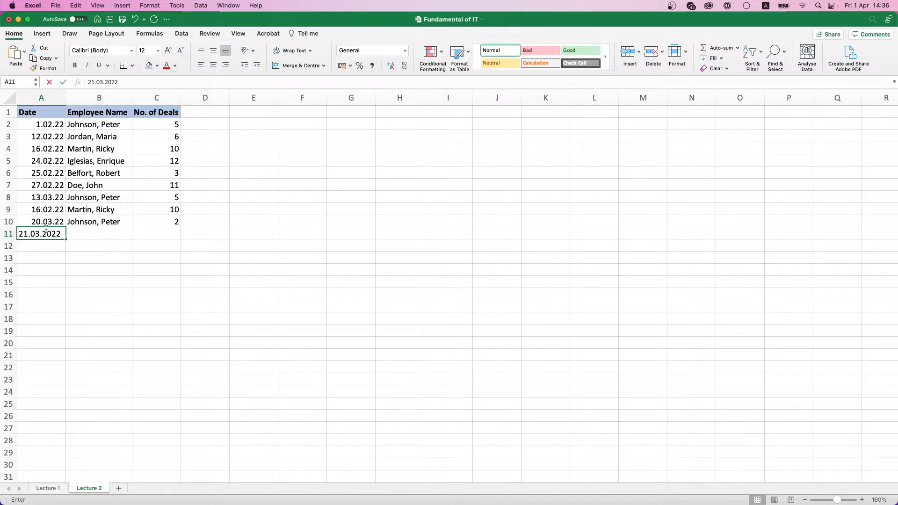
key(Tab)
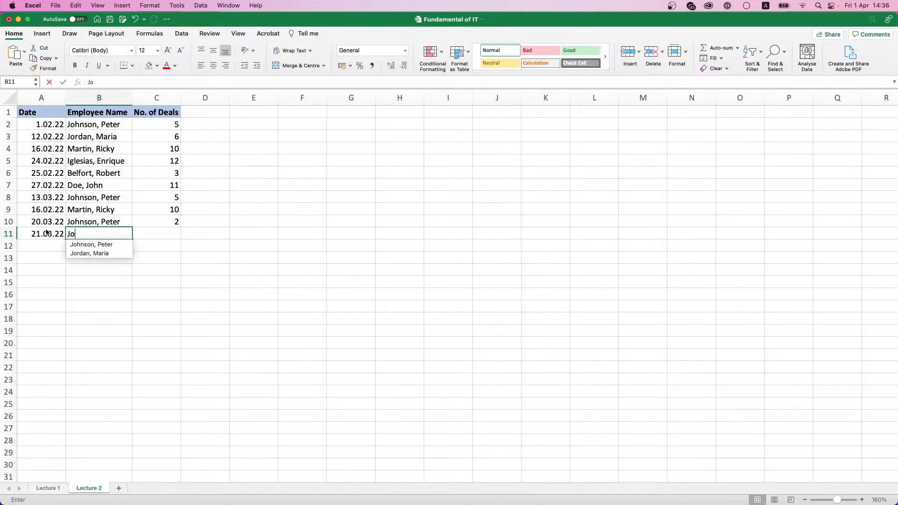
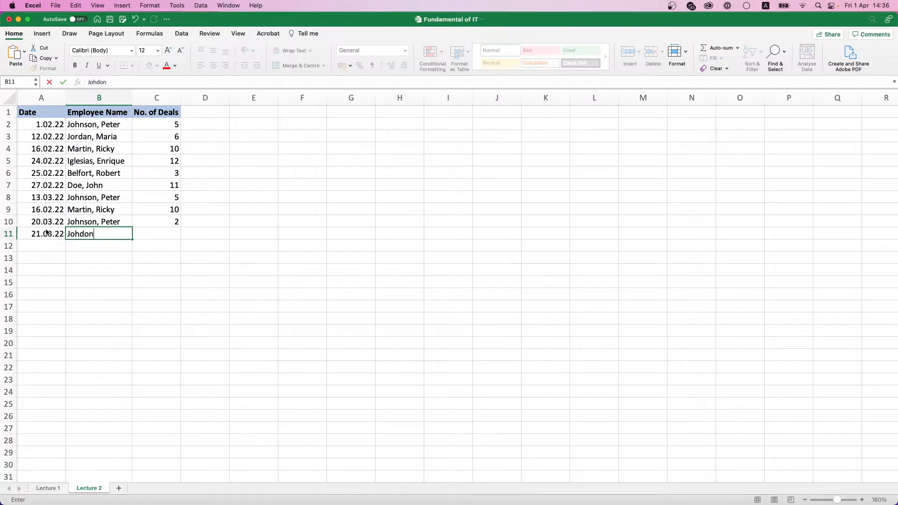
key(Return)
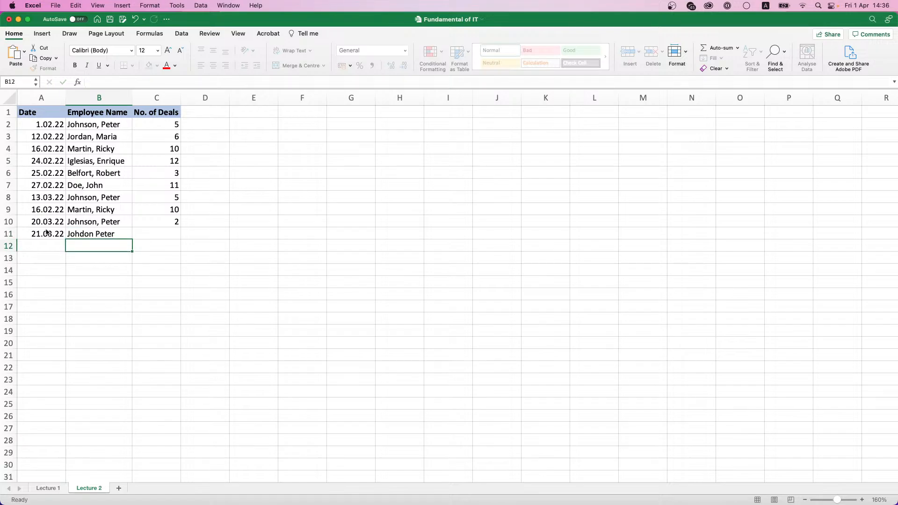
key(Up)
key(Right)
text(5)
key(Return)
Step: Correct the misspelled surname in B11, adding a comma before the first name
key(Up)
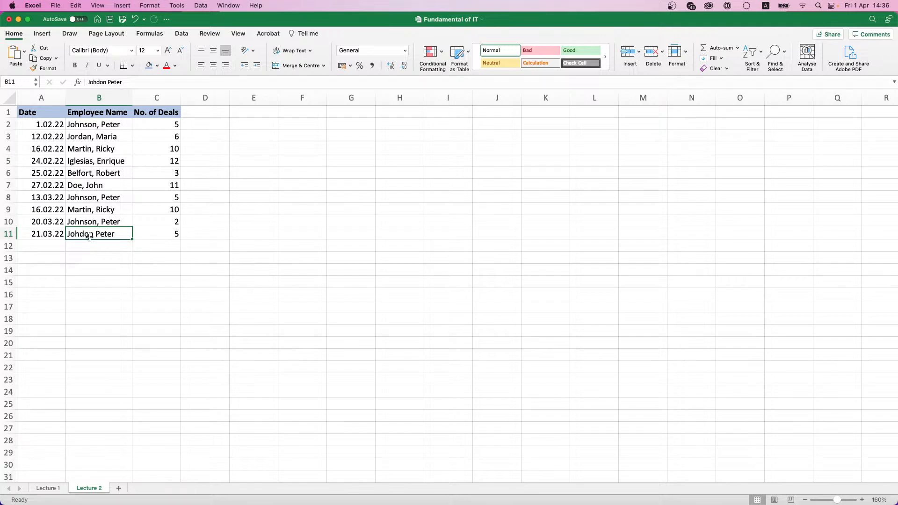
text(Jo)
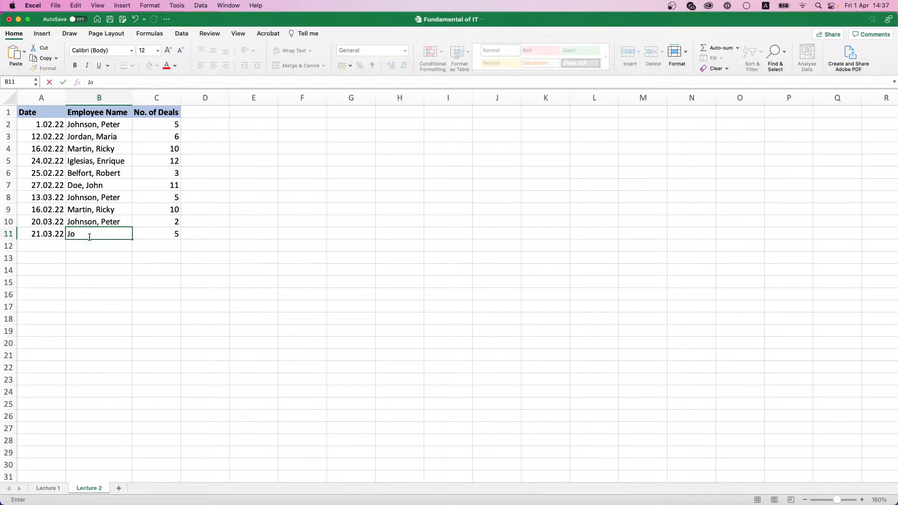
key(Escape)
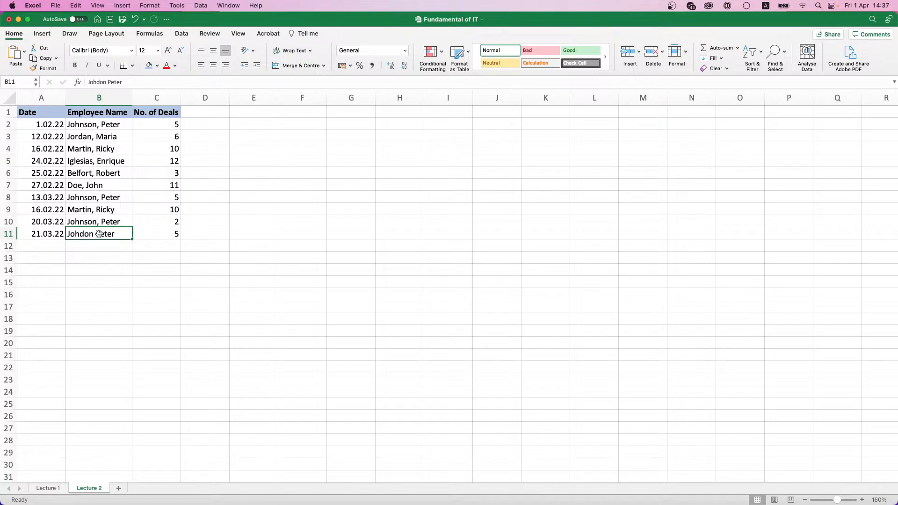
double_click(92, 235)
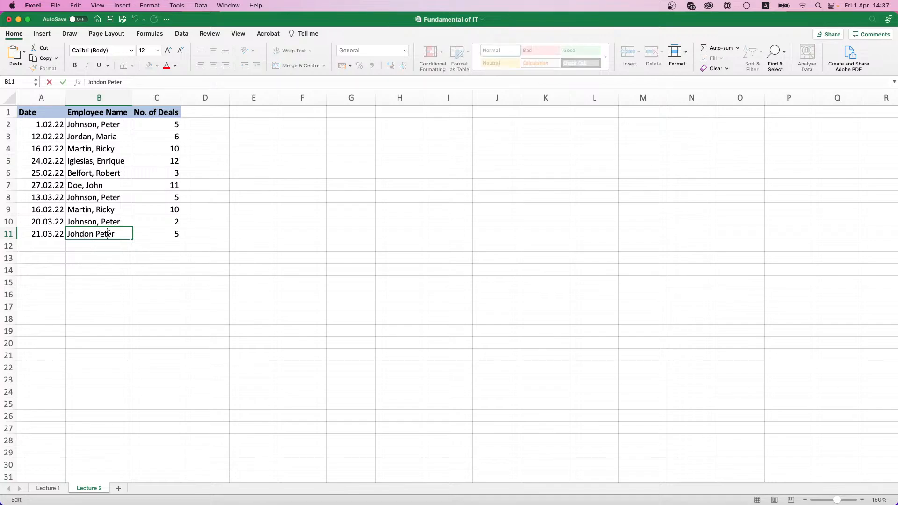
click(96, 234)
key(BackSpace)
key(BackSpace)
key(BackSpace)
key(BackSpace)
text(nson,)
key(Return)
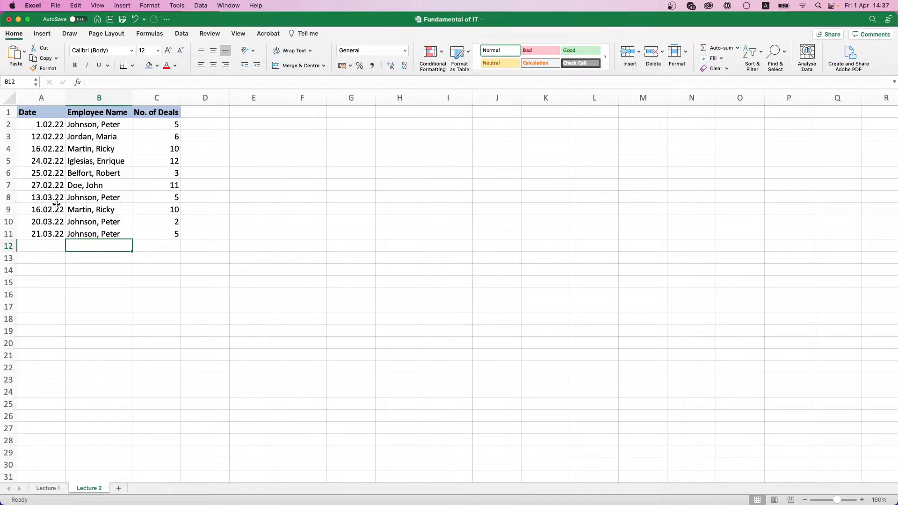
Step: Cut the 16.02.22 record in A9:C9 and paste it at A2
drag(47, 210, 137, 210)
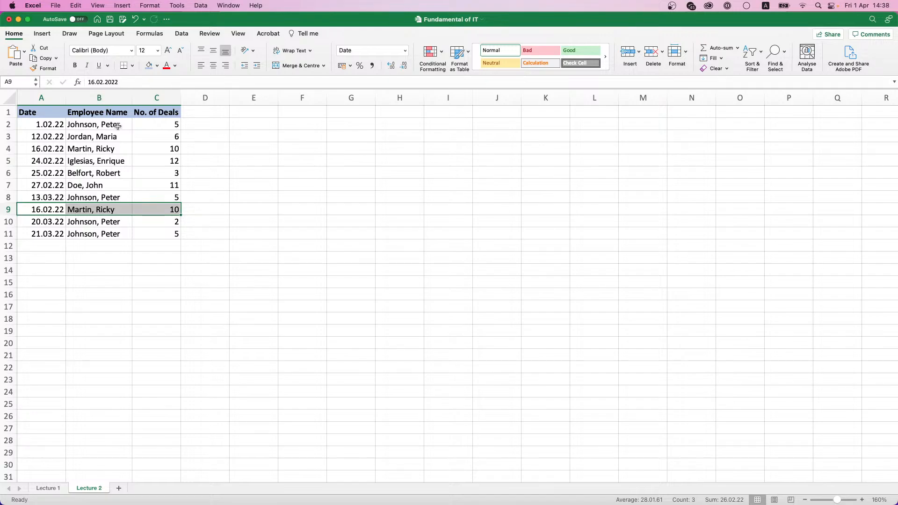
key(super+c)
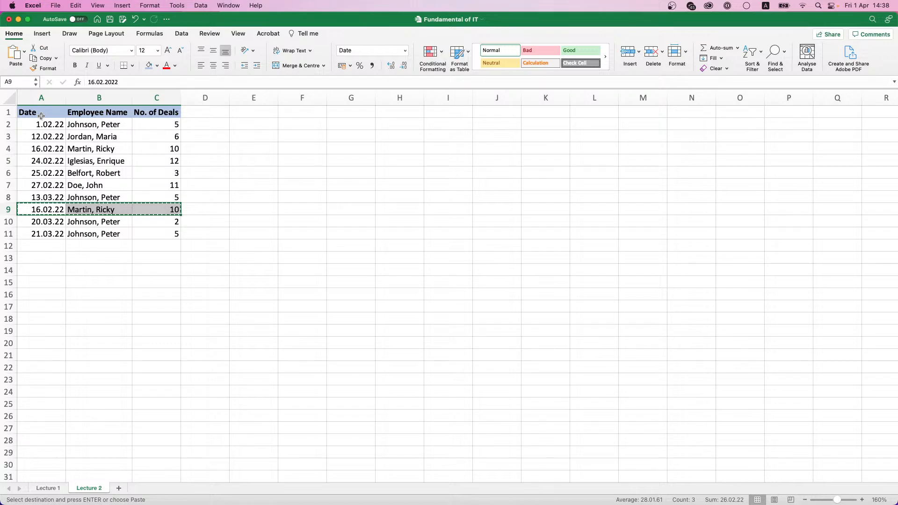
click(46, 122)
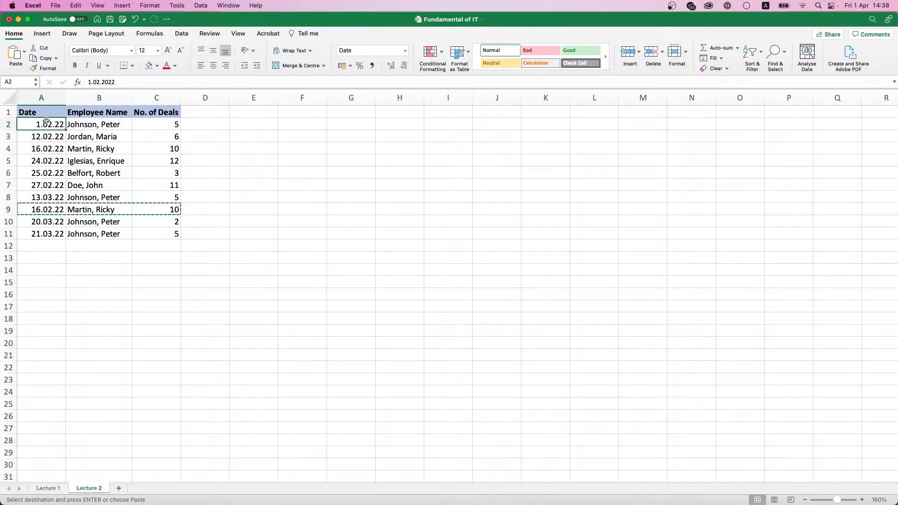
key(super+v)
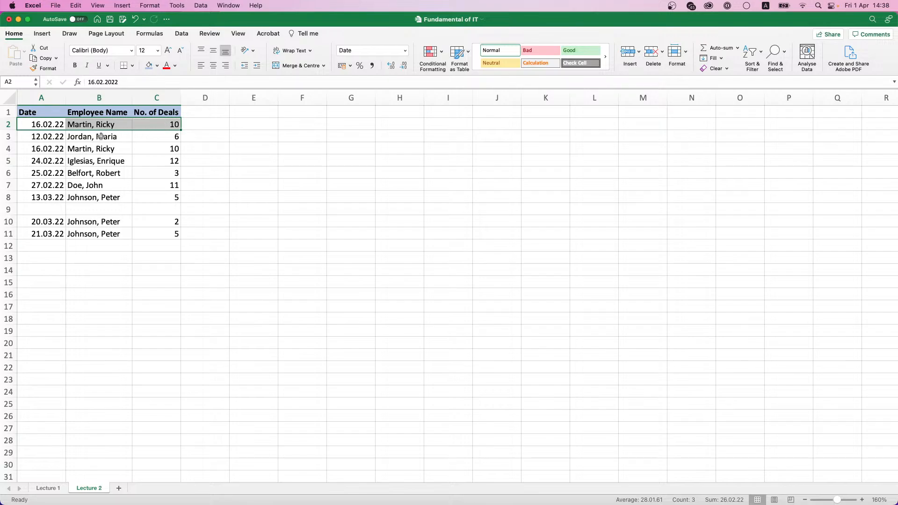
Step: Undo the paste, redo it, undo again, and reselect the A9:C9 record
drag(46, 209, 142, 208)
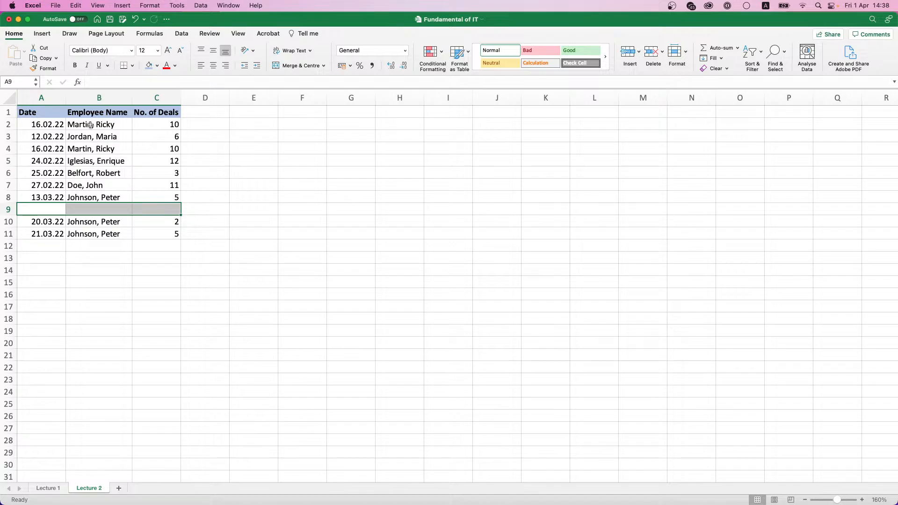
click(136, 19)
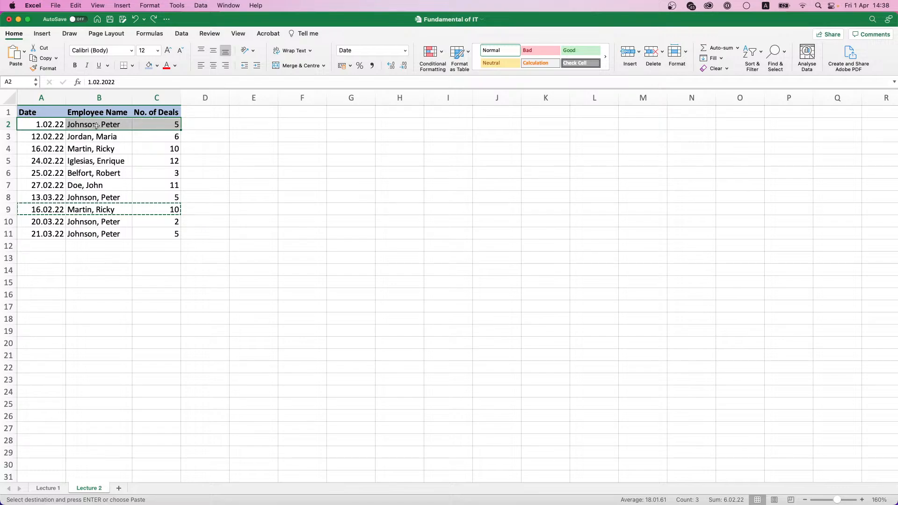
key(super+v)
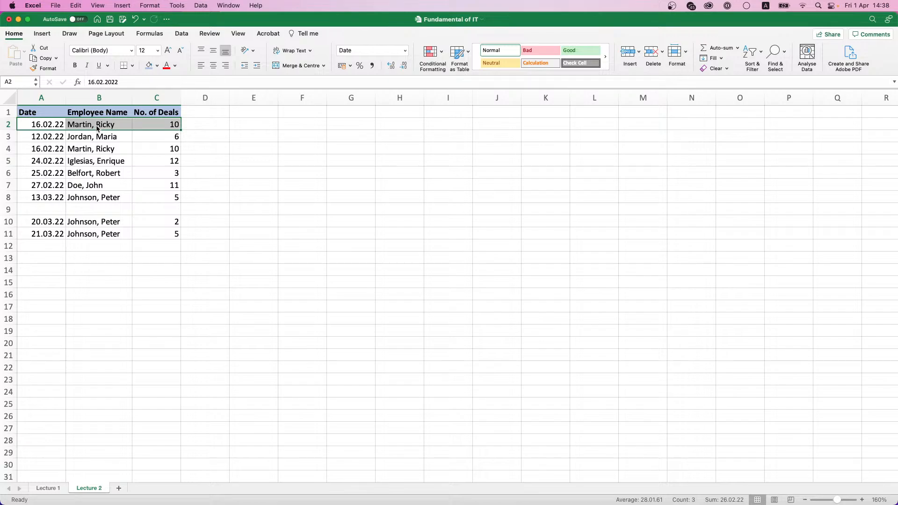
key(super+z)
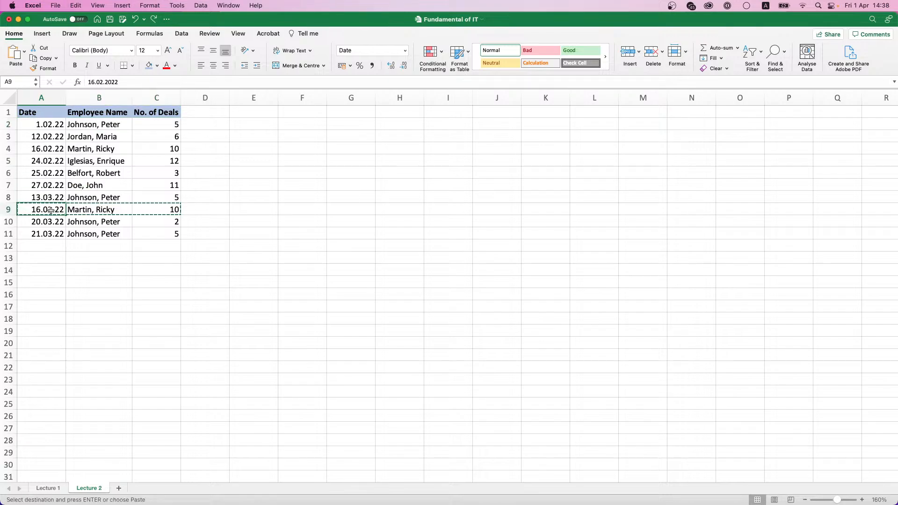
drag(45, 210, 131, 210)
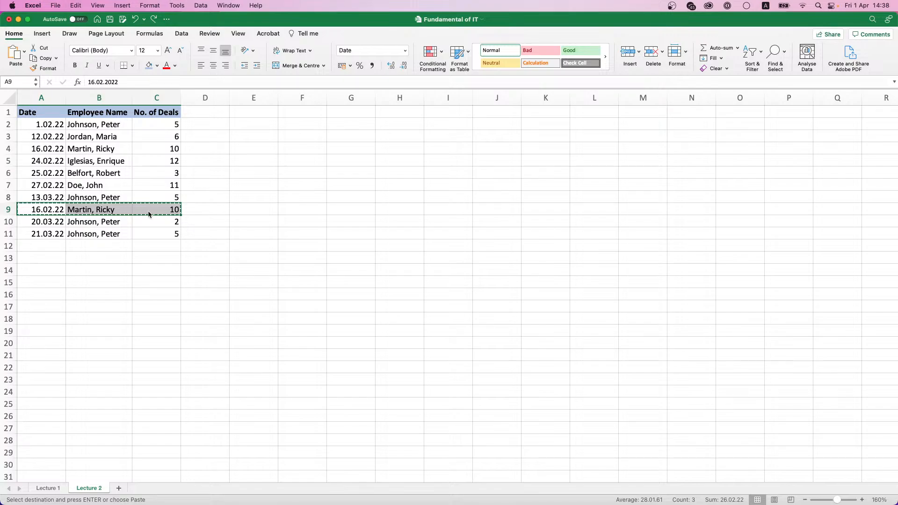
Step: Insert the cut 16.02.22 record at A2, shifting the existing rows down
click(75, 125)
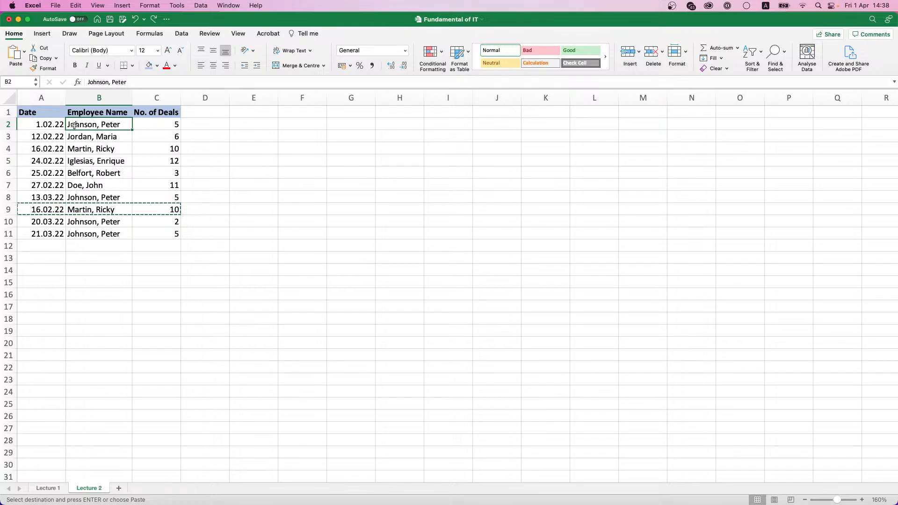
right_click(75, 126)
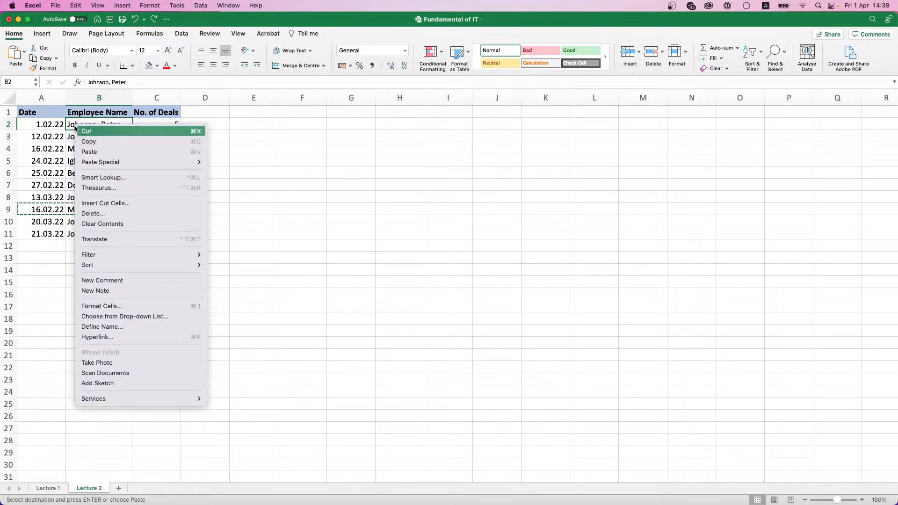
mouse_move(94, 164)
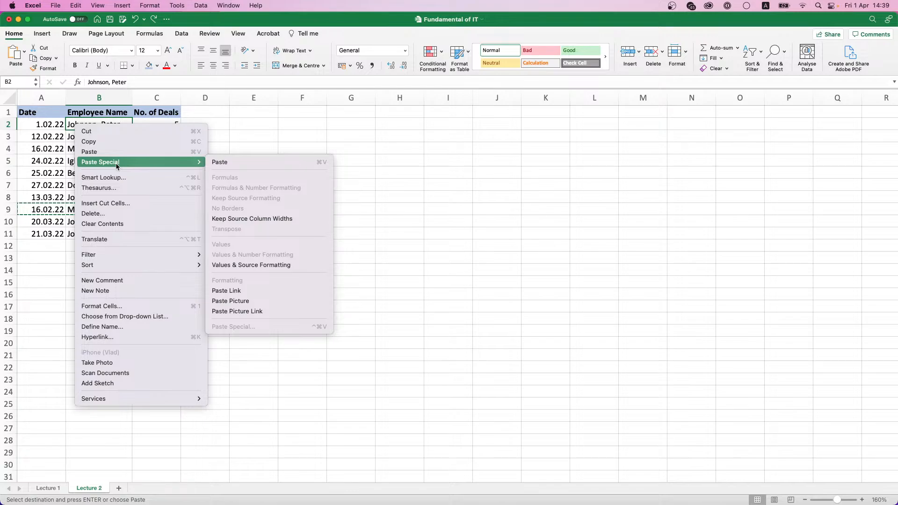
click(107, 204)
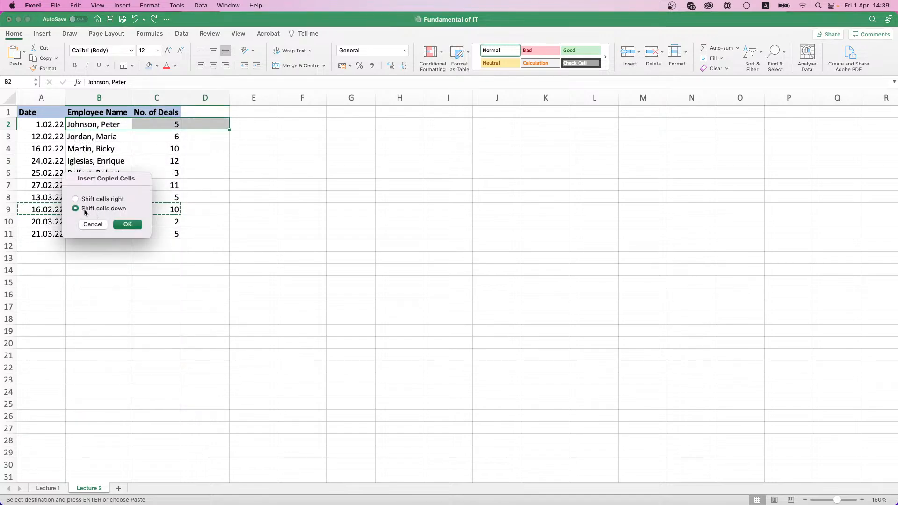
click(93, 224)
click(48, 125)
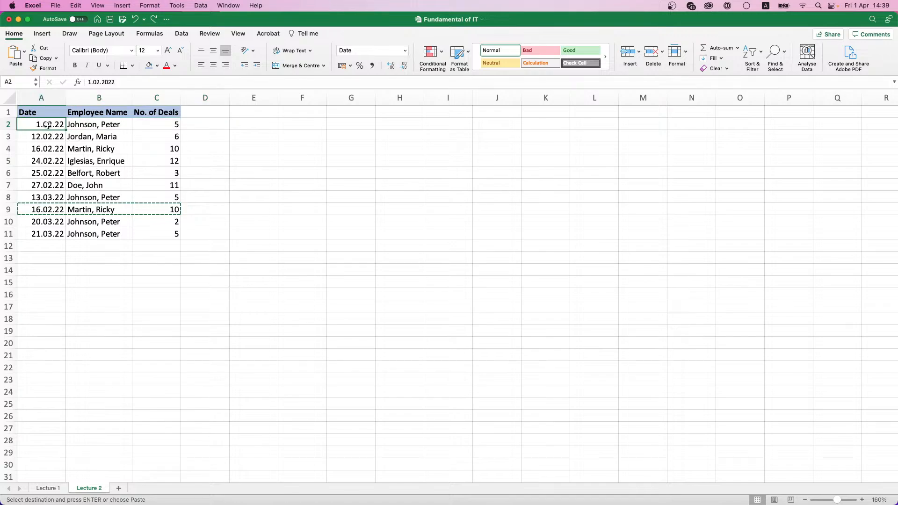
right_click(51, 130)
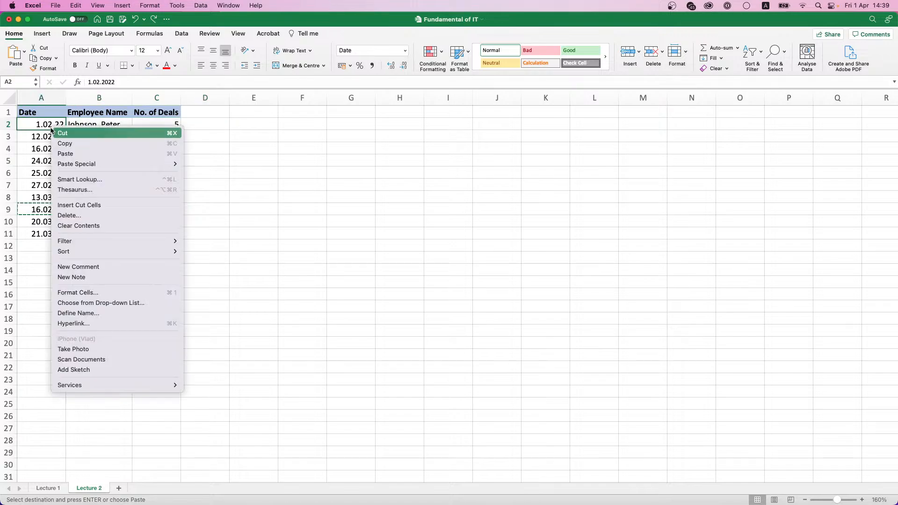
click(81, 210)
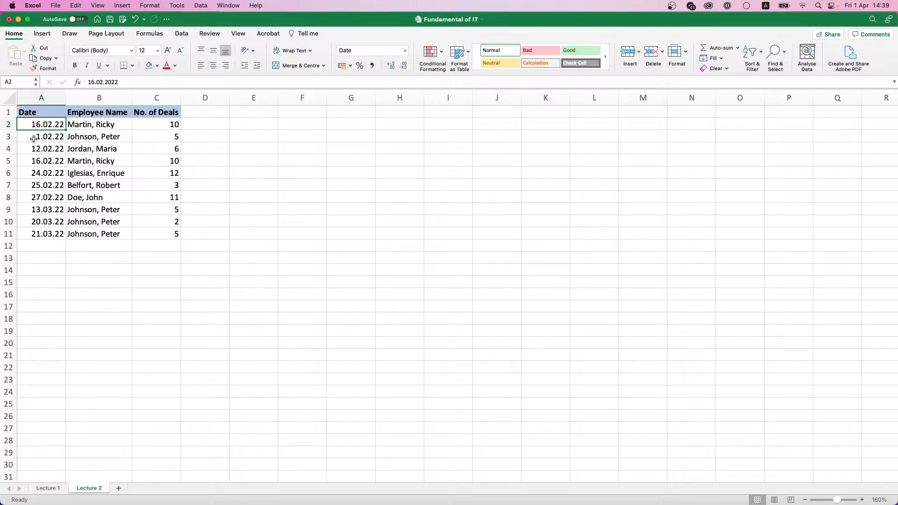
Step: Delete row 3 holding the 1.02.22 record so the rows below move up
drag(33, 138, 155, 137)
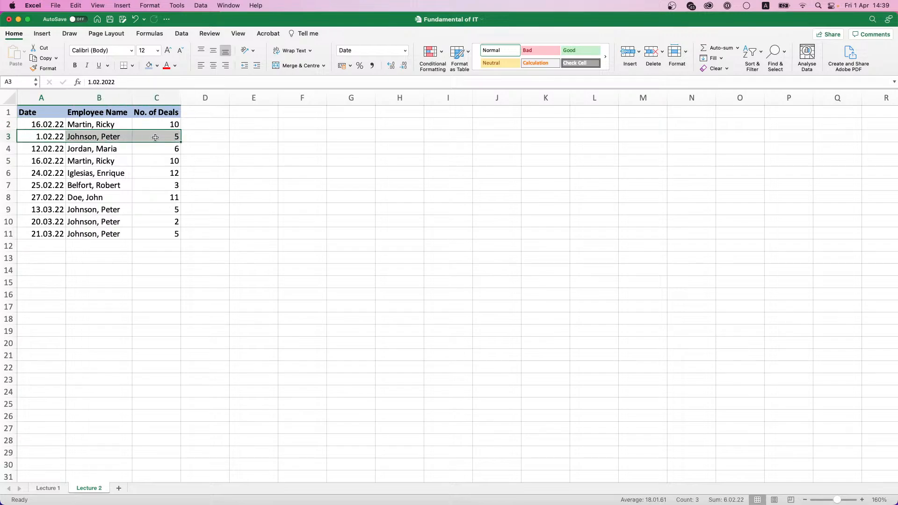
drag(30, 206, 177, 205)
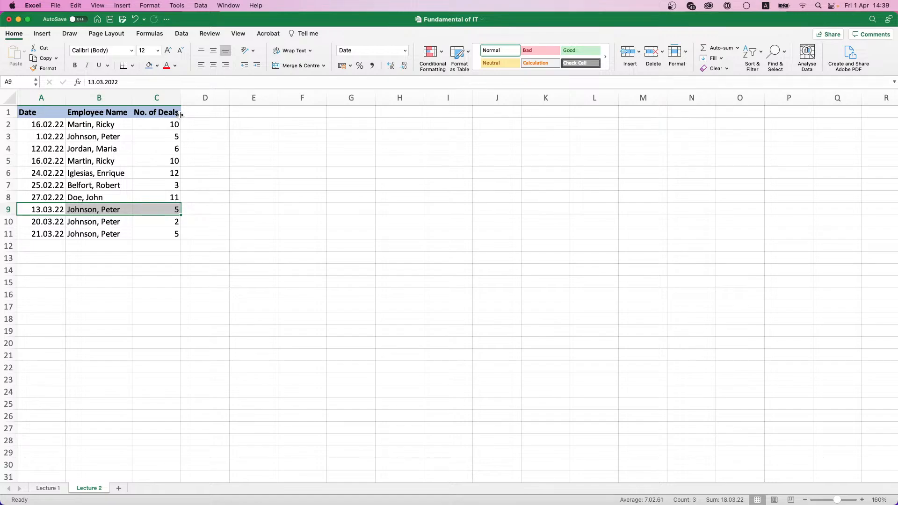
click(27, 136)
drag(27, 137, 152, 136)
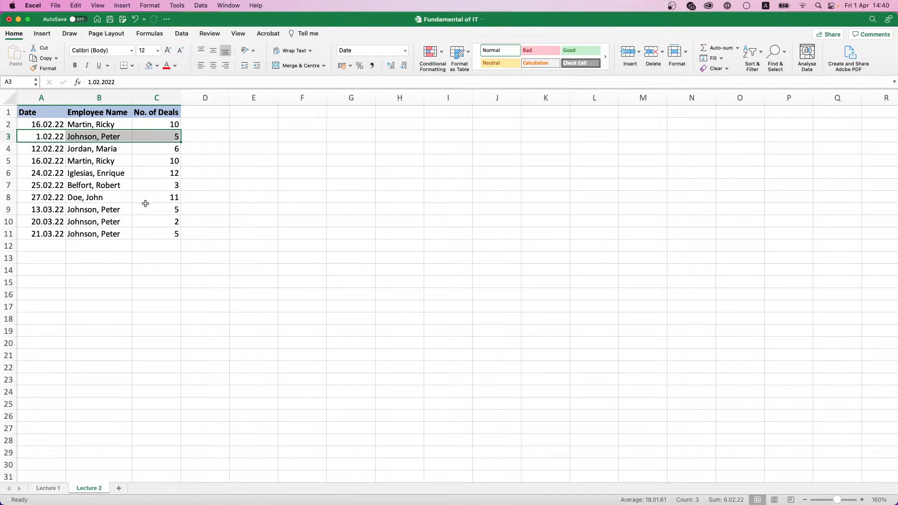
key(Delete)
click(180, 201)
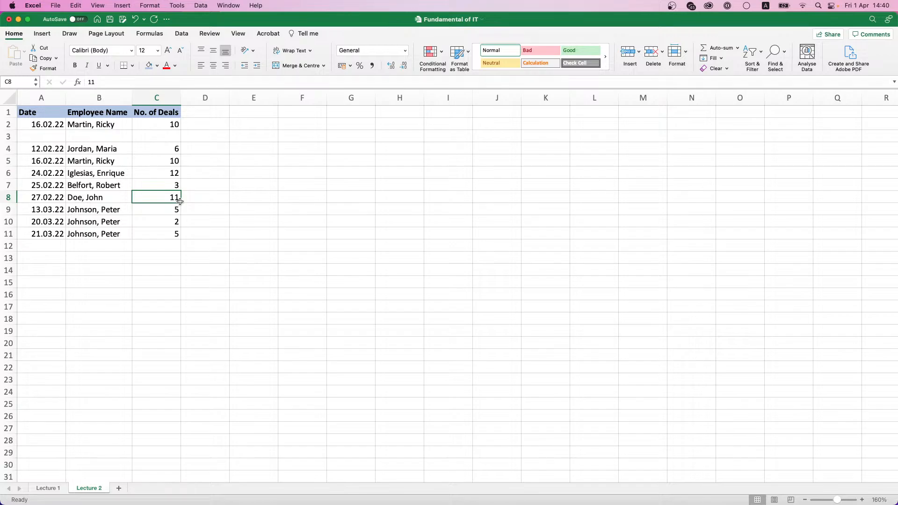
key(super+z)
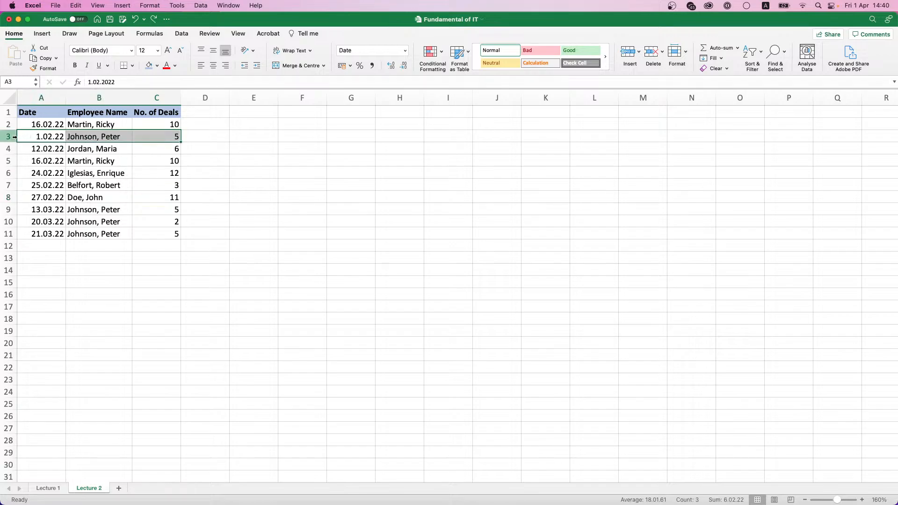
click(5, 136)
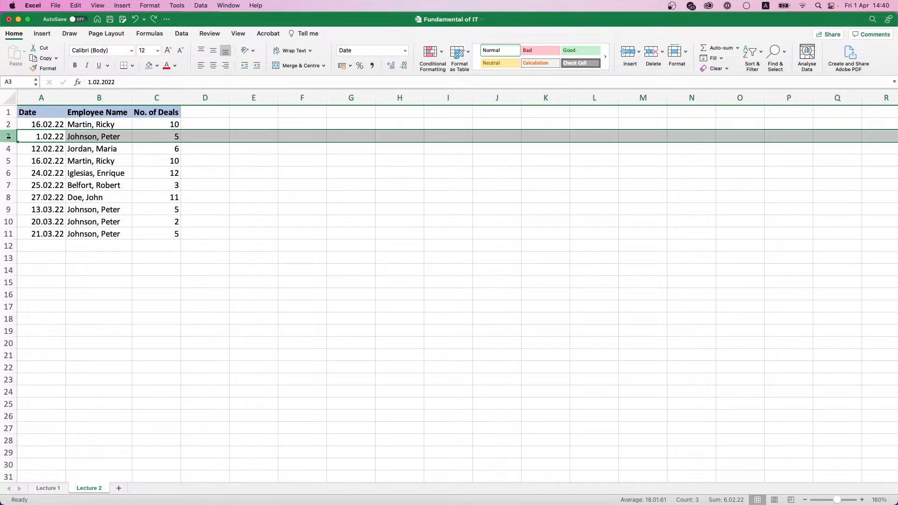
click(655, 55)
click(280, 185)
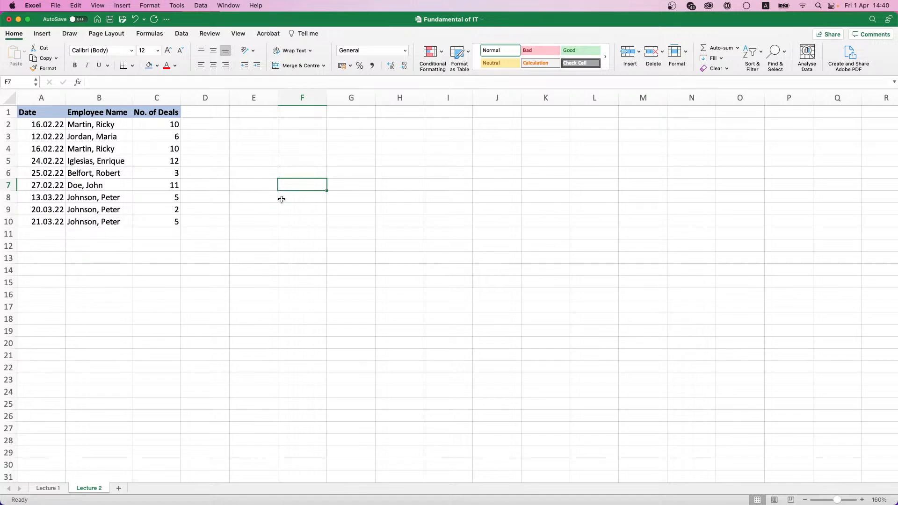
Step: Enter a new employee name in 'Surname, First name' form in cell G8
click(329, 197)
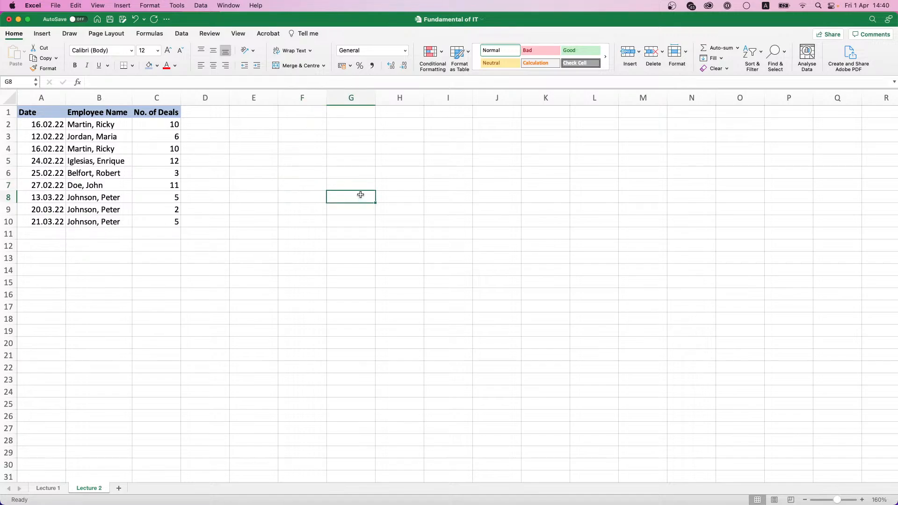
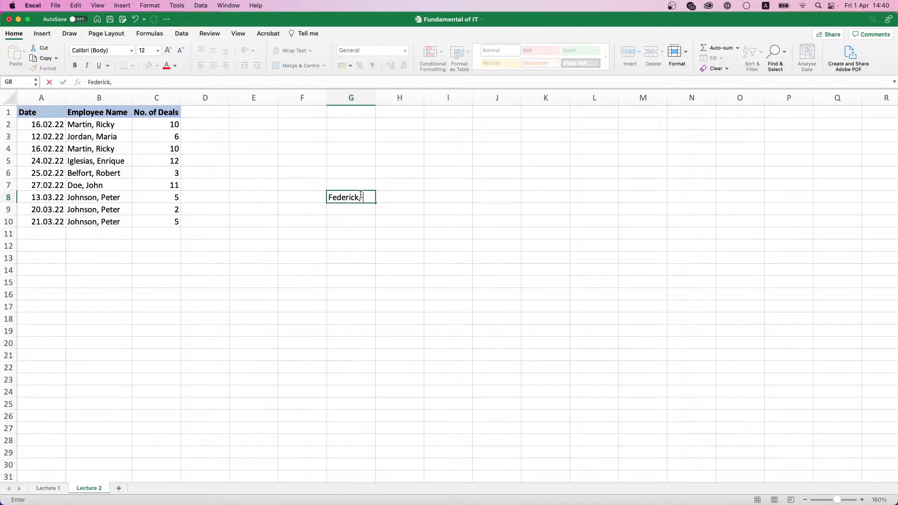
key(Return)
click(360, 194)
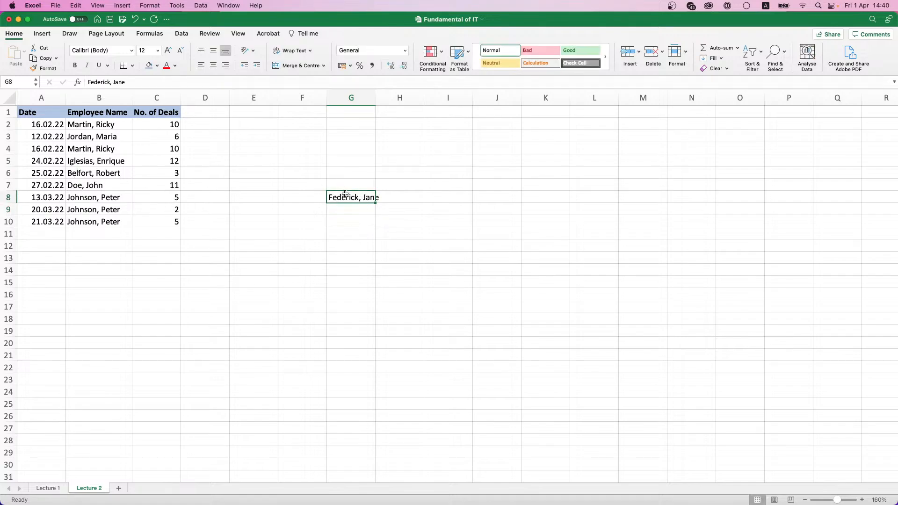
Step: Copy the G8 name, insert it at B5 shifting cells right, then undo
key(super+c)
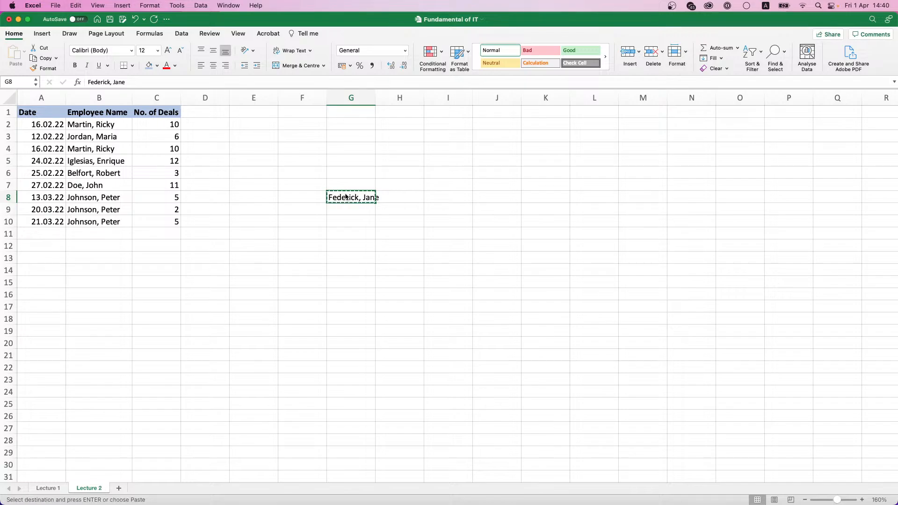
click(80, 160)
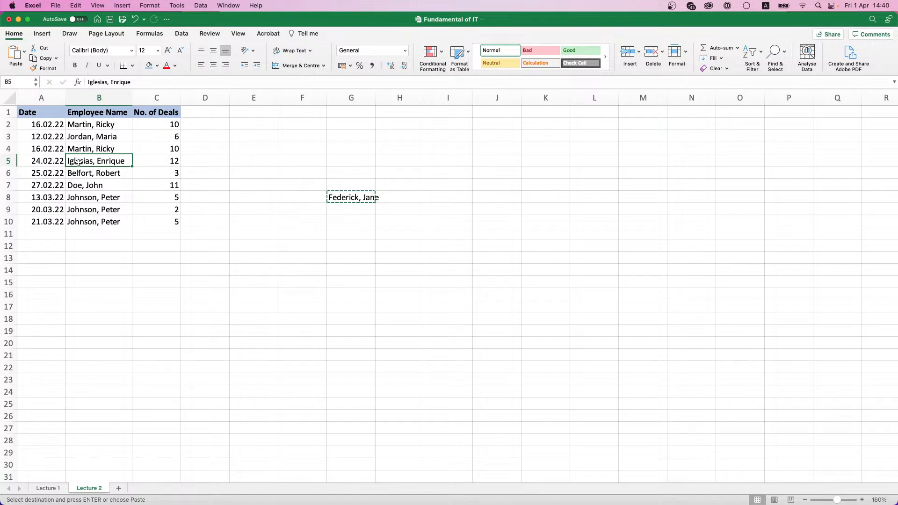
right_click(78, 162)
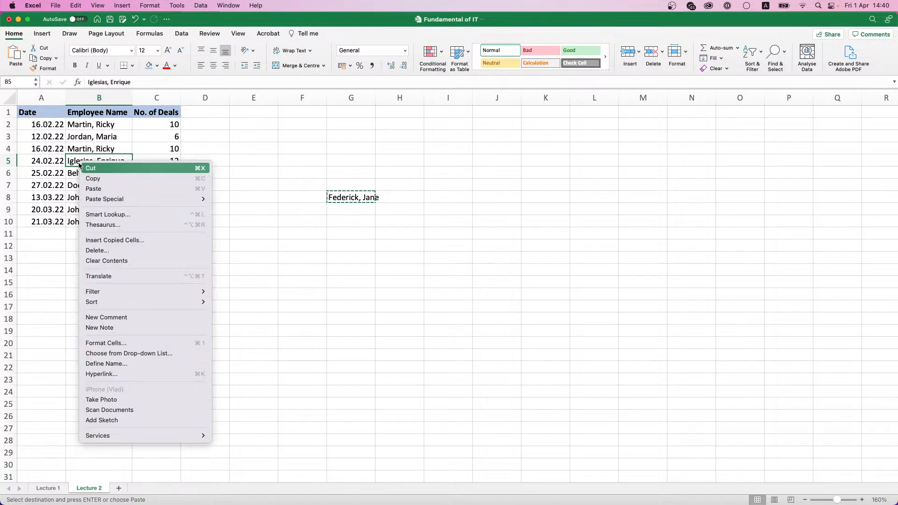
mouse_move(106, 196)
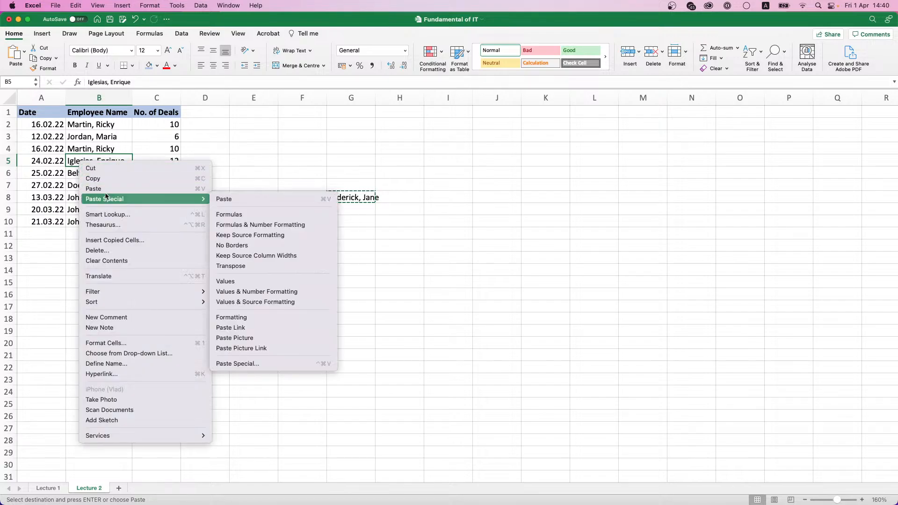
click(113, 240)
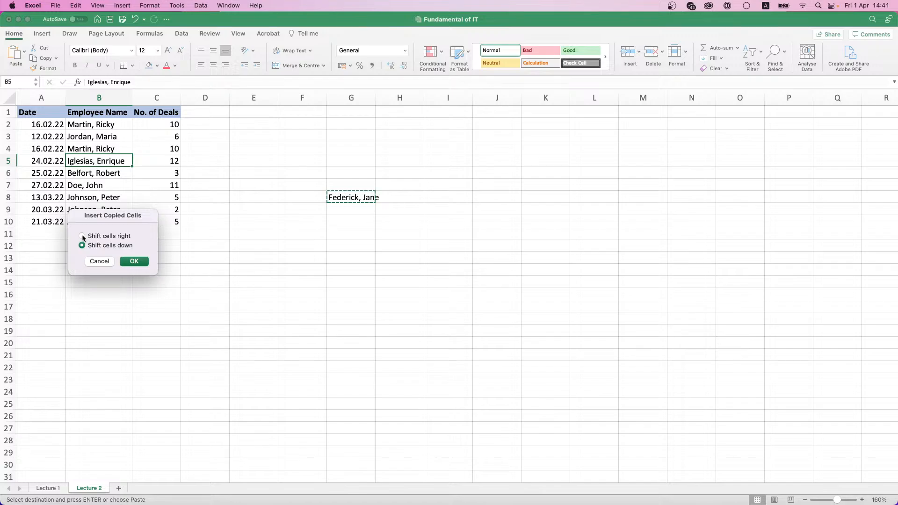
click(82, 237)
click(134, 261)
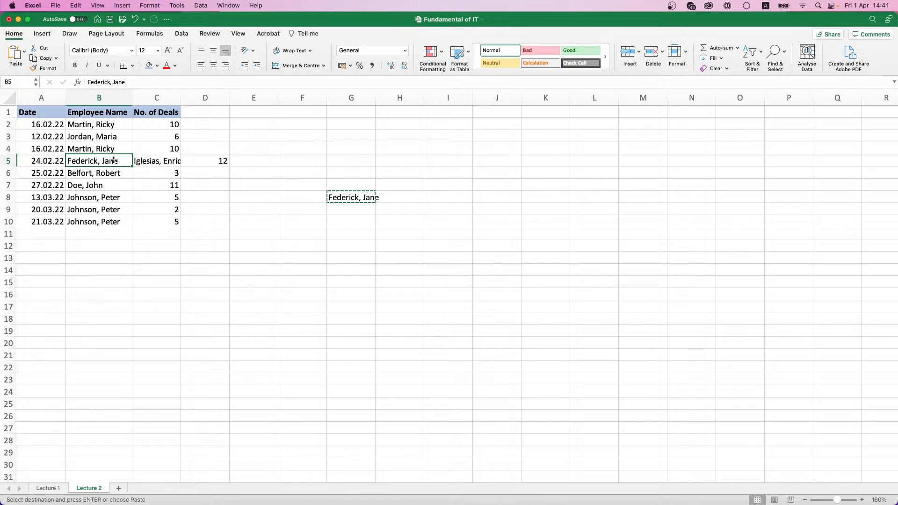
click(156, 160)
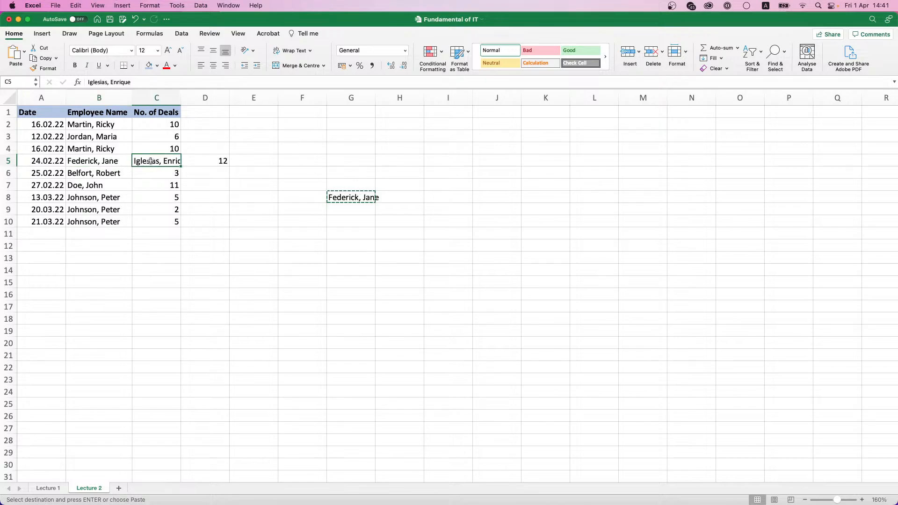
click(205, 161)
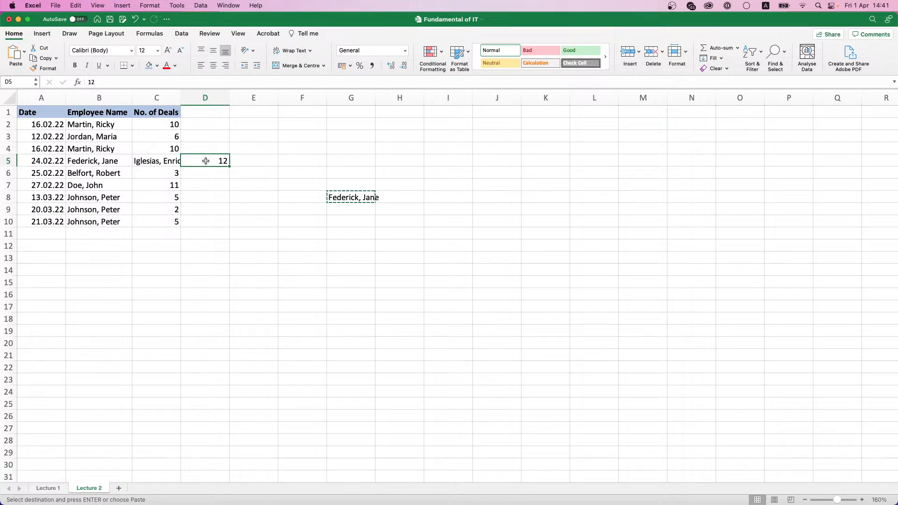
key(super+z)
Step: Insert the copied name at B5 again, shifting the names below down to B11
right_click(96, 164)
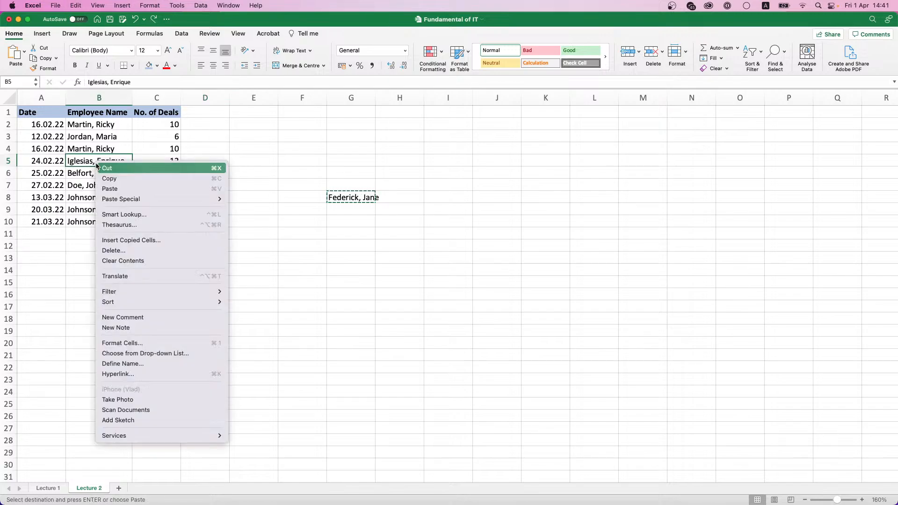
click(130, 242)
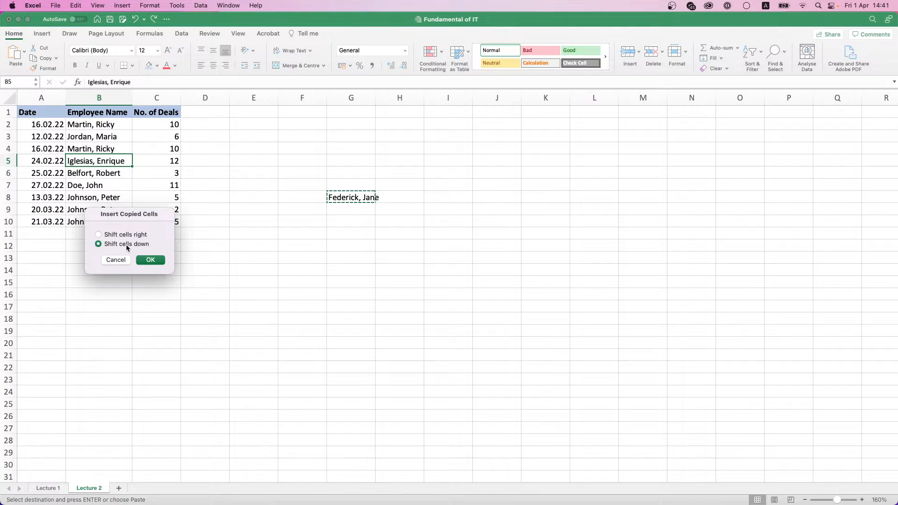
click(150, 259)
click(106, 177)
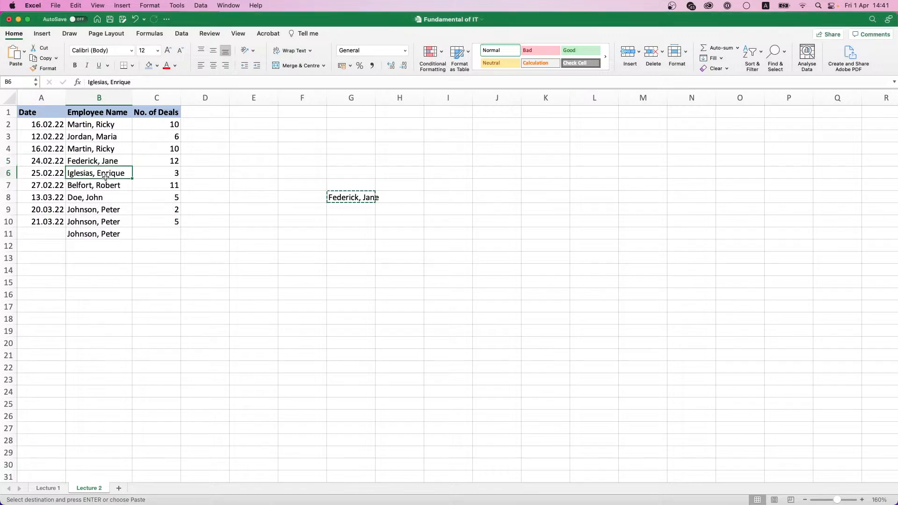
drag(106, 177, 110, 232)
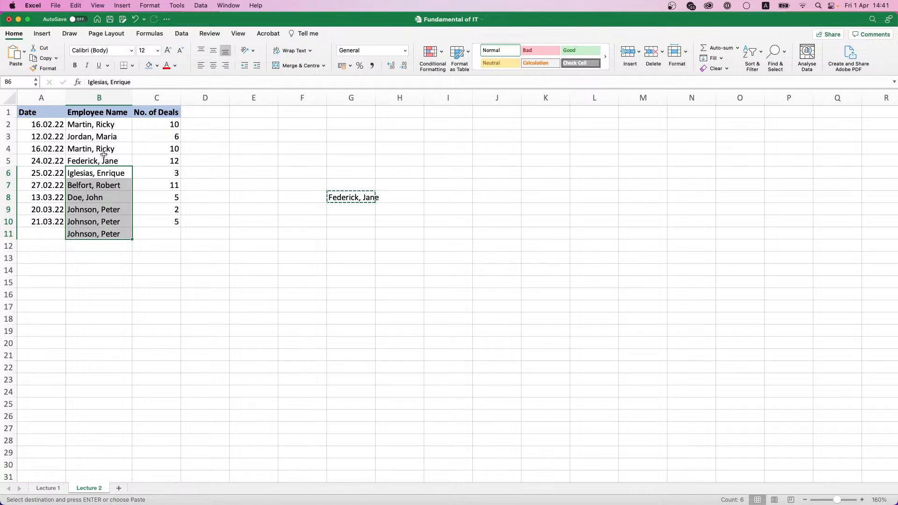
click(78, 160)
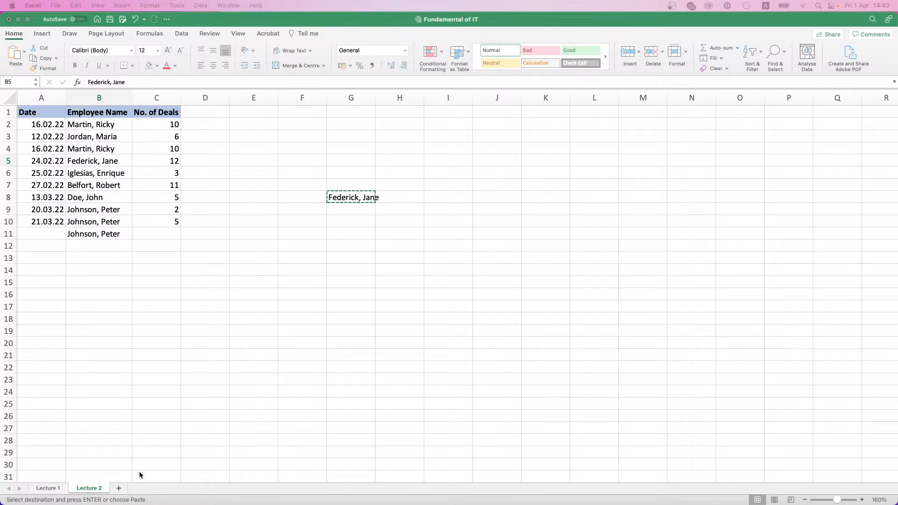
Step: Add a blank Sheet1 after Lecture 2 and select its cell A1
click(119, 487)
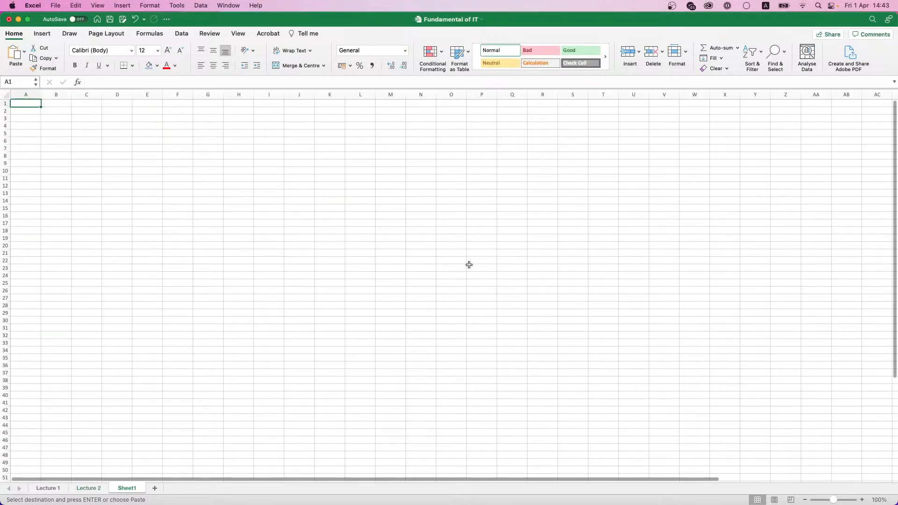
scroll(237, 160, up, 5)
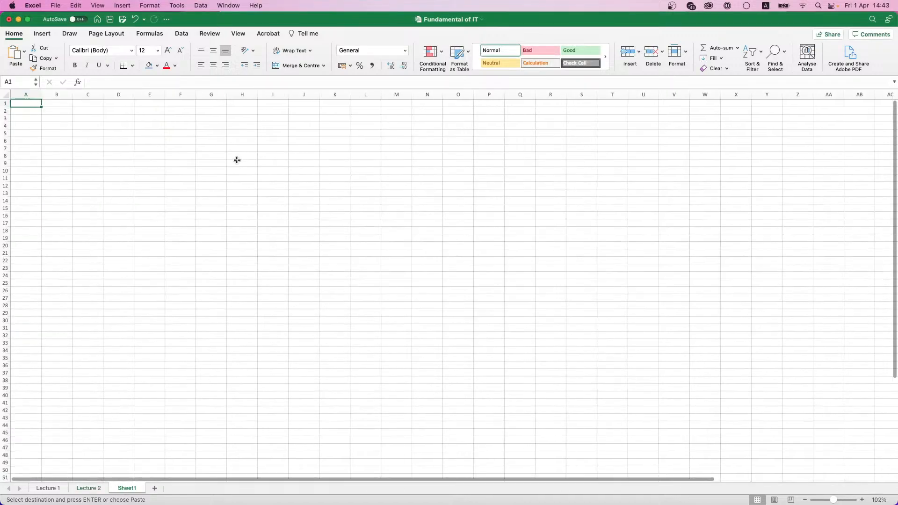
scroll(237, 159, up, 5)
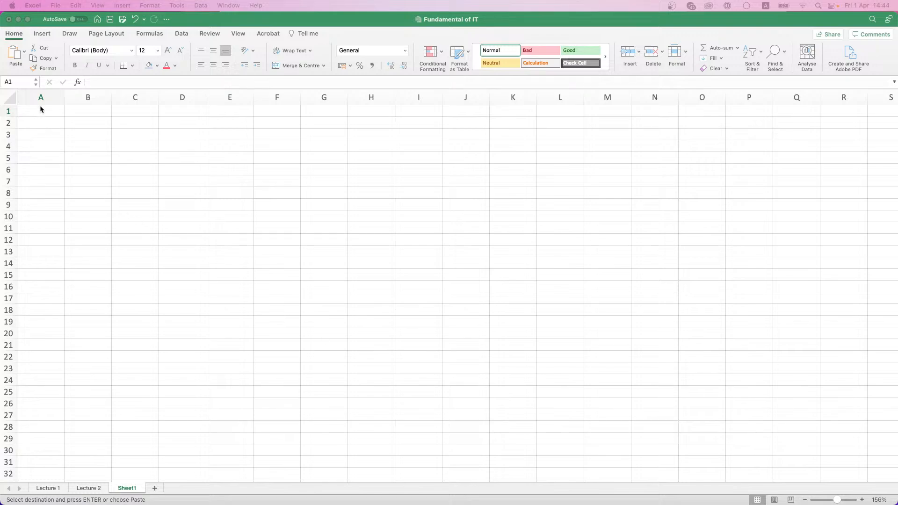
click(40, 109)
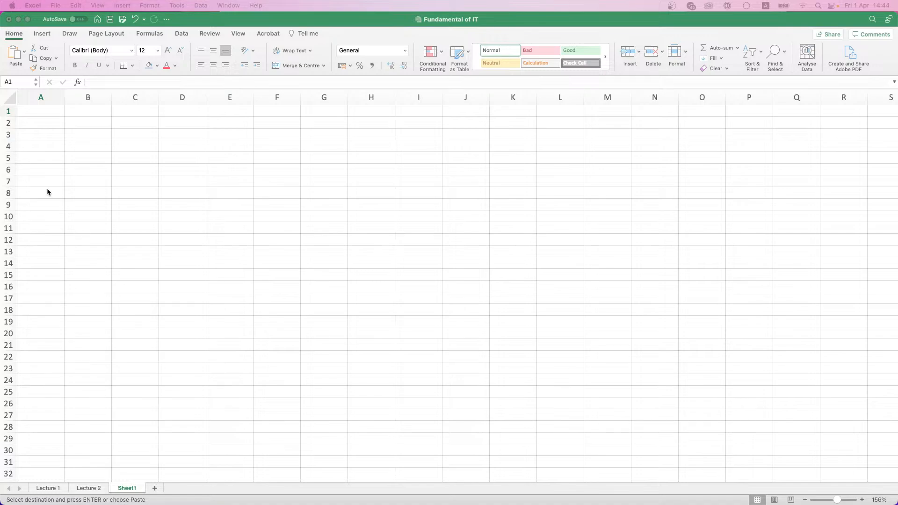
Step: Enter 'Country' in A1, make it bold and give it a light-blue fill
click(44, 118)
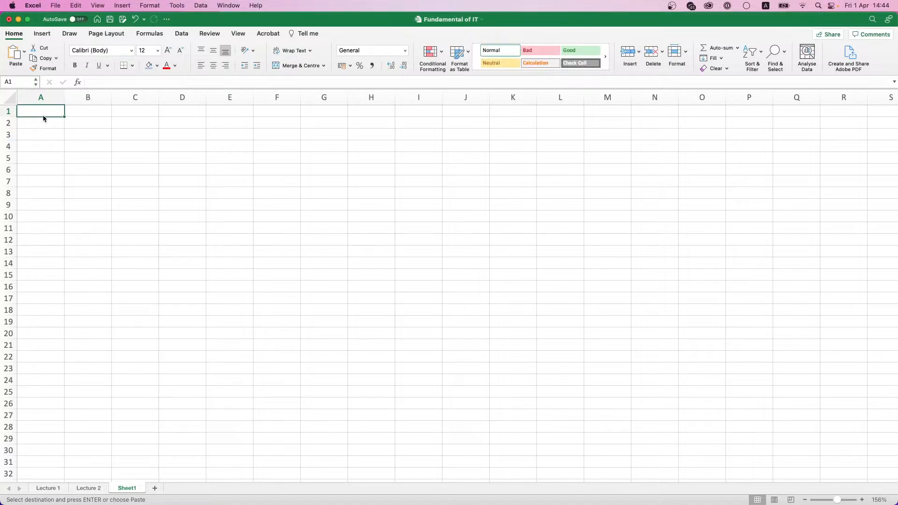
text(Country)
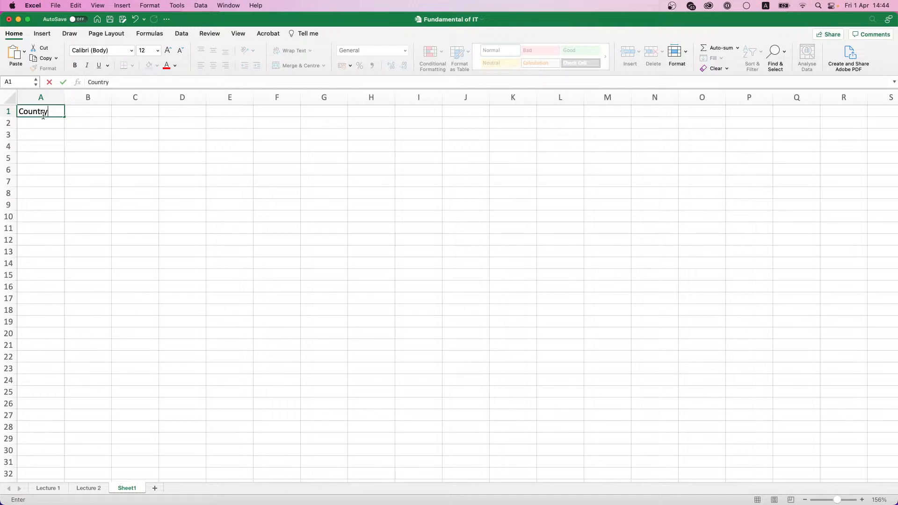
key(Return)
click(41, 112)
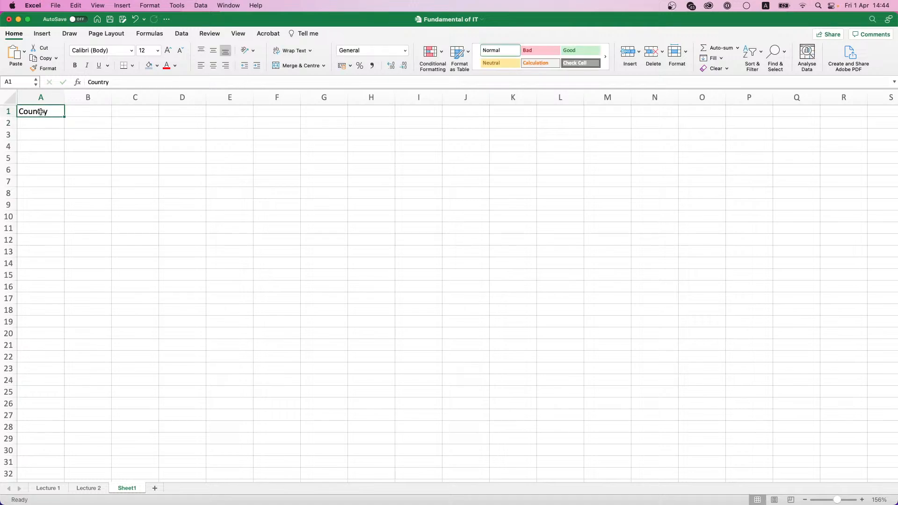
key(super+b)
click(52, 129)
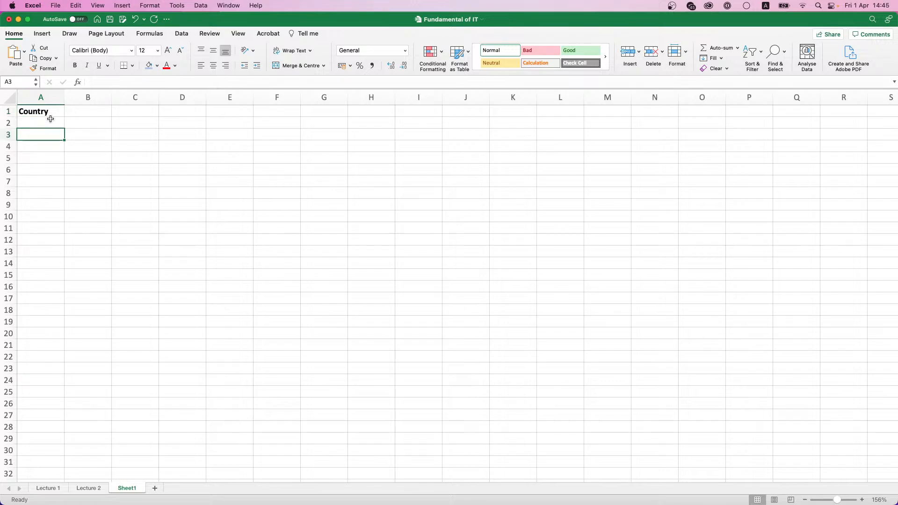
scroll(50, 119, up, 5)
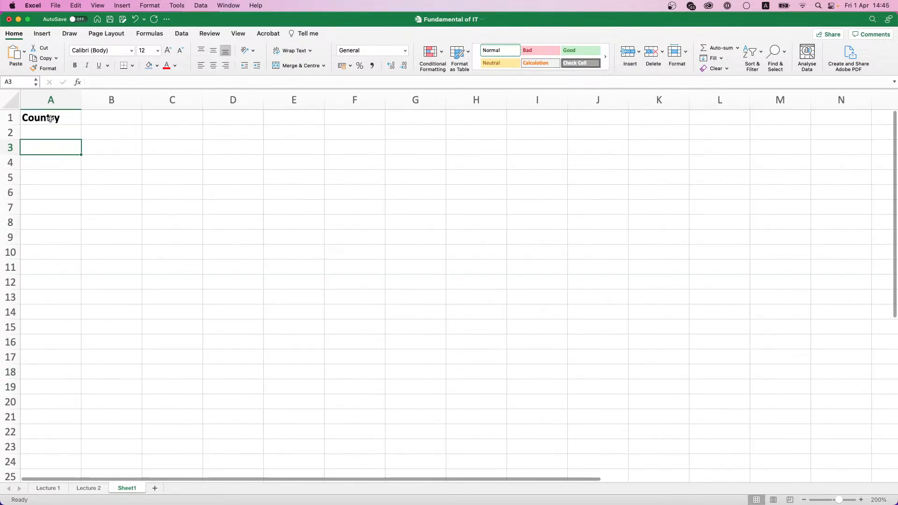
click(50, 119)
click(148, 65)
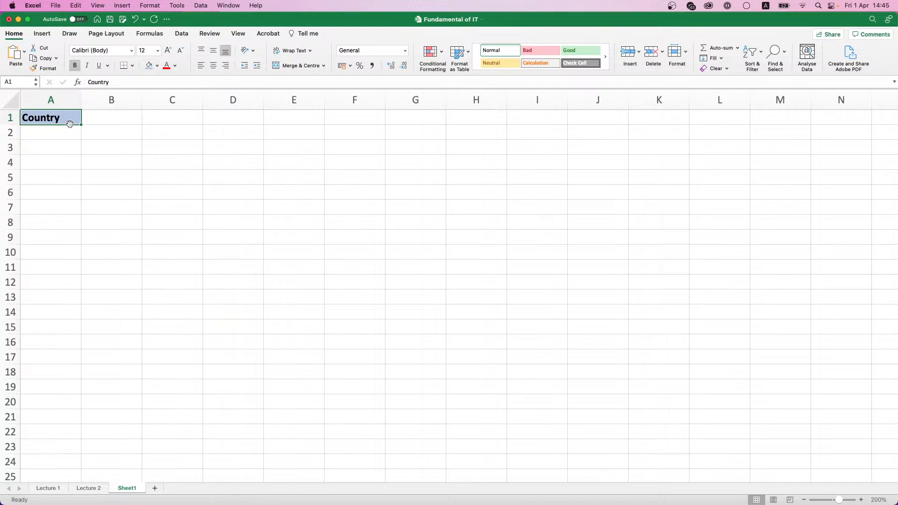
click(39, 137)
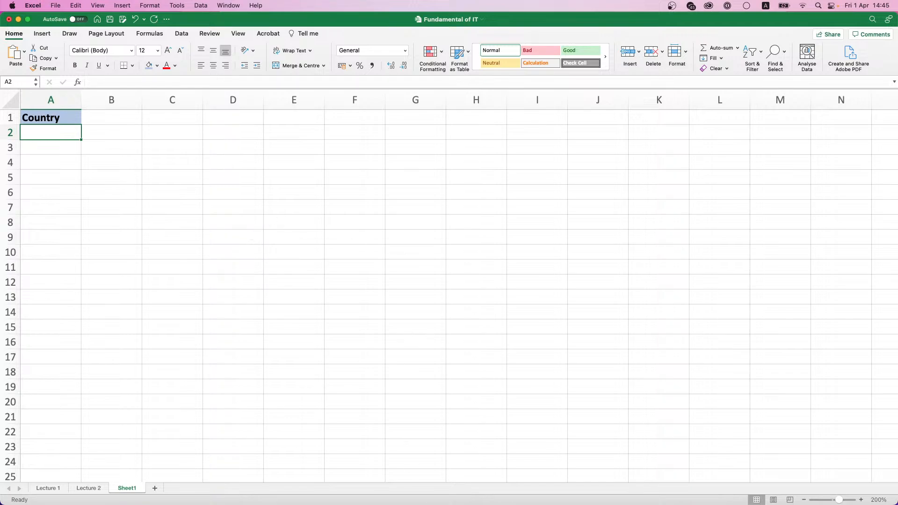
Step: List Belarus, Ukraine, Poland, China, USA and UK in A2:A7
click(47, 137)
text(Belarus)
key(Return)
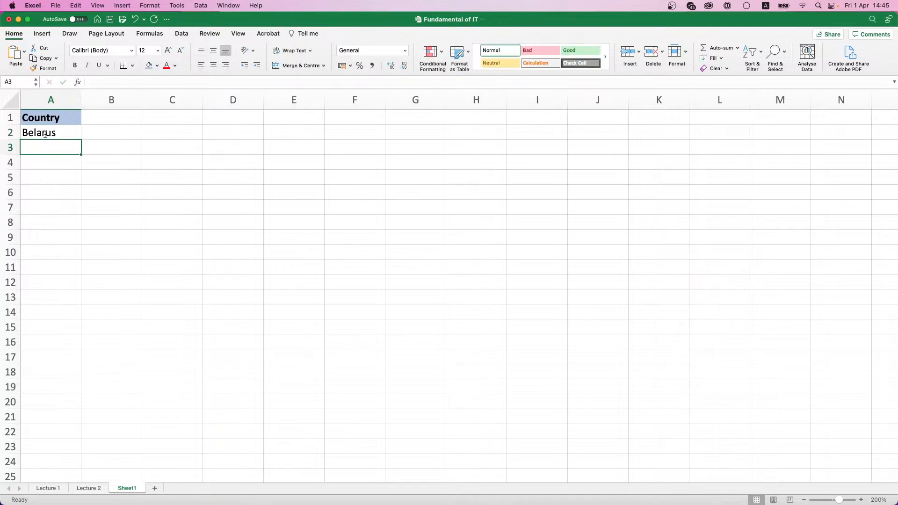
text(kraine)
key(Return)
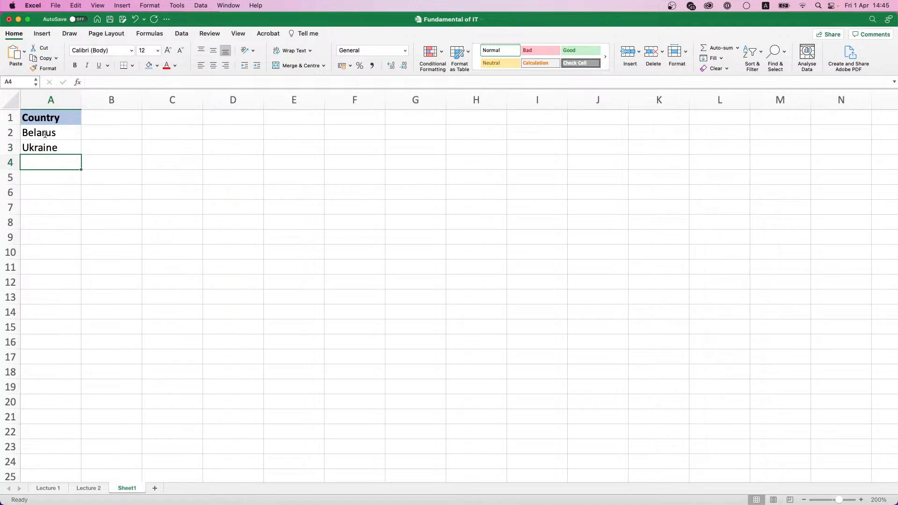
text(Poland)
key(Return)
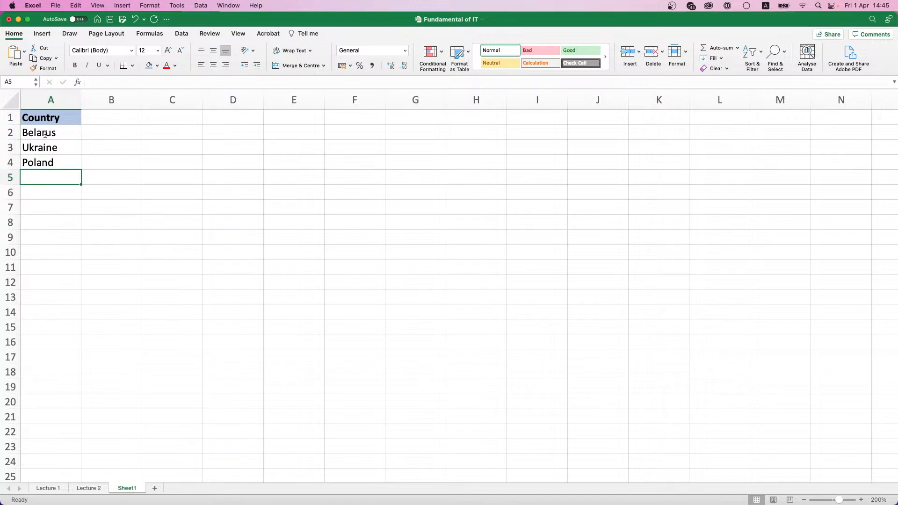
text(Chia)
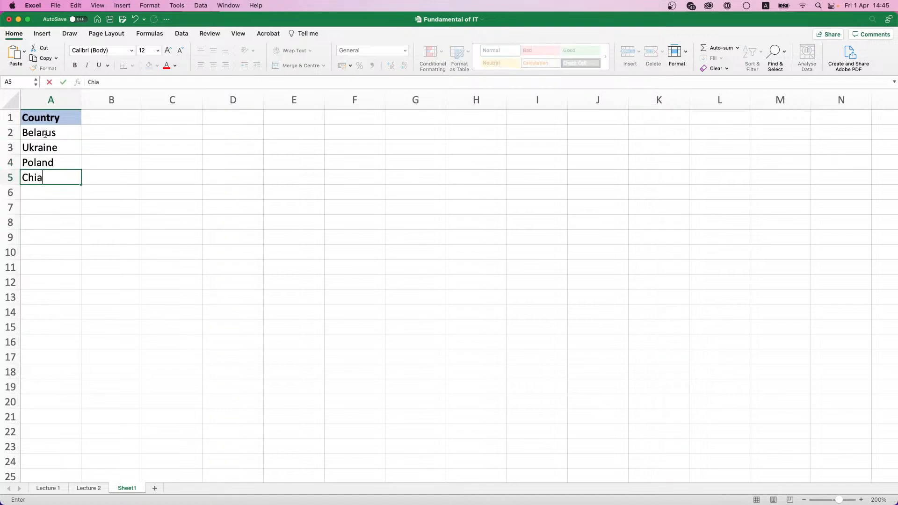
key(BackSpace)
text(na)
key(Return)
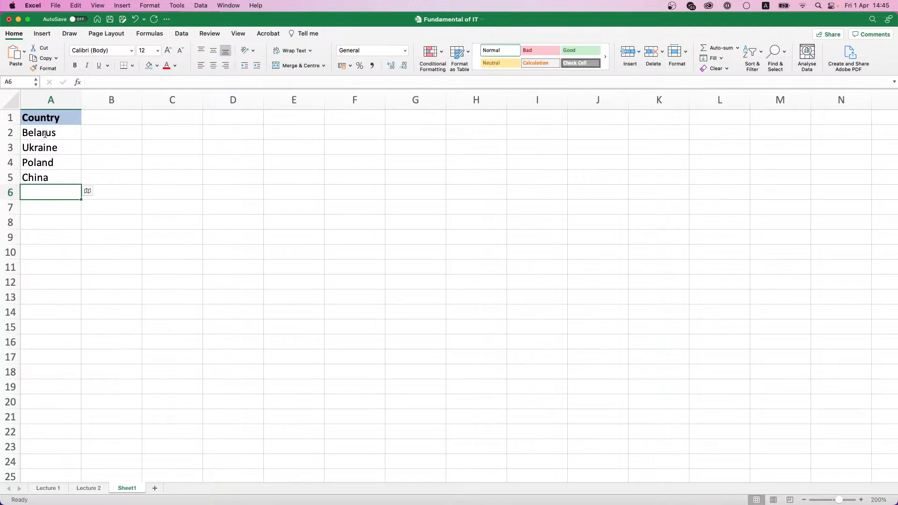
text(USA)
key(Return)
text(UK)
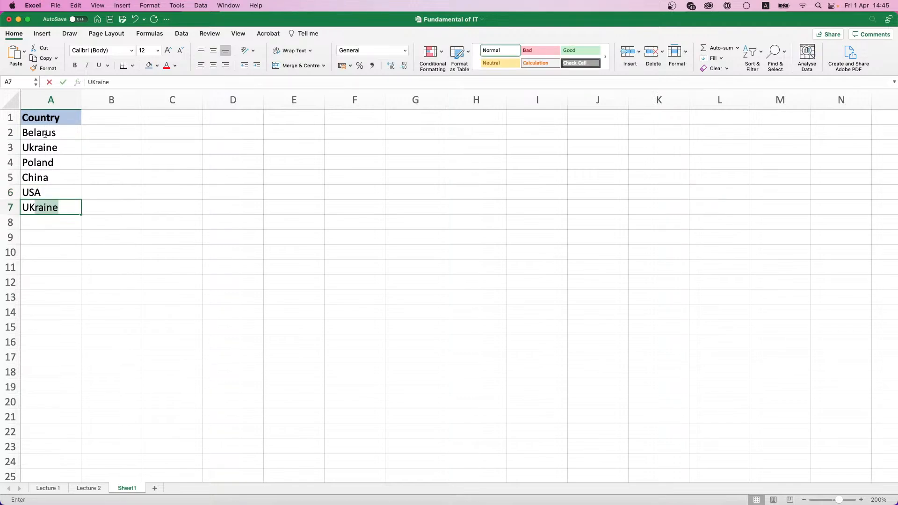
key(BackSpace)
key(Return)
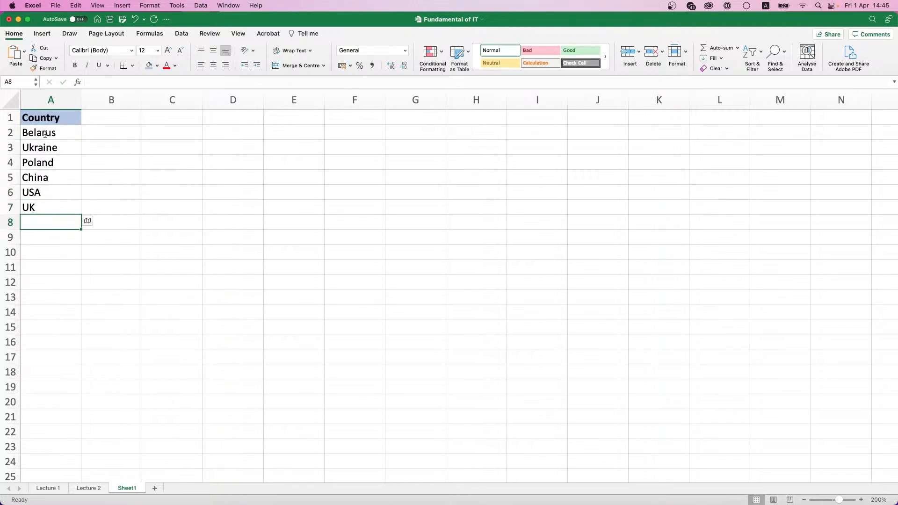
Step: Replace UK with United Kingdom in A7 and USA with United States in A6
key(Up)
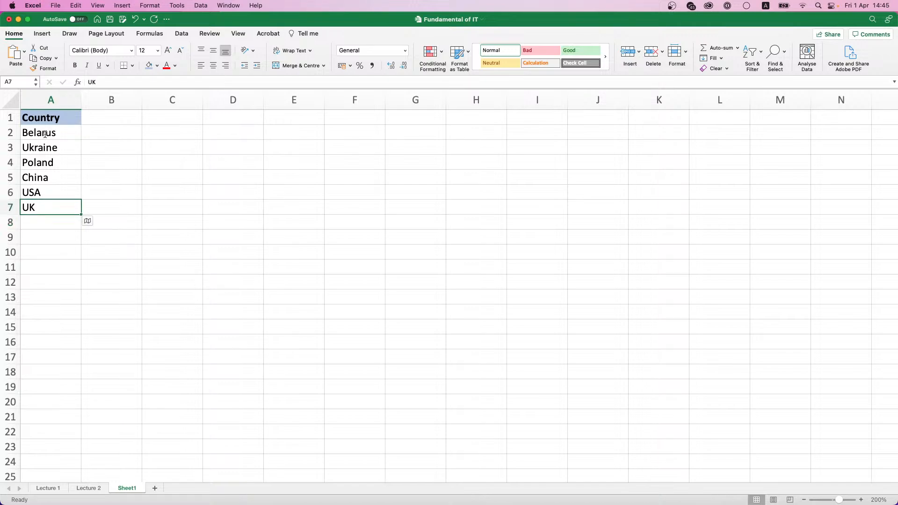
text(united)
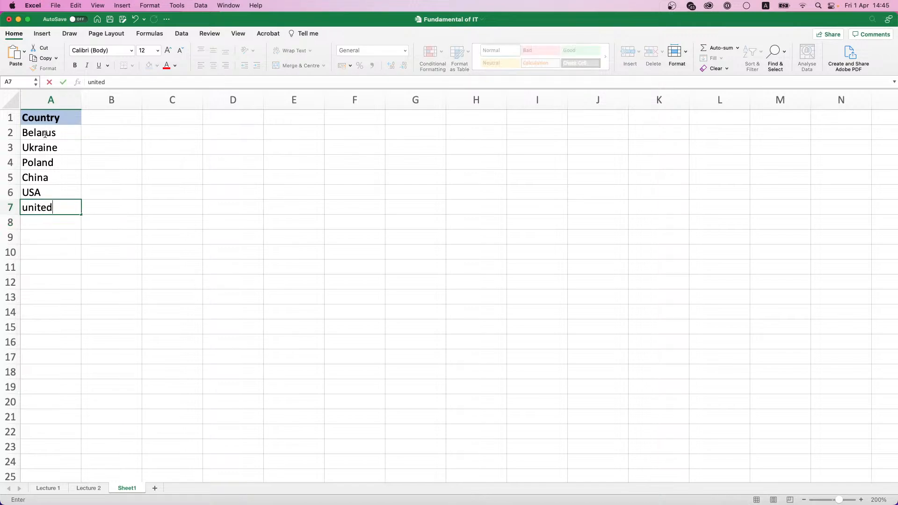
text( Kingdom)
key(Up)
text(Unite)
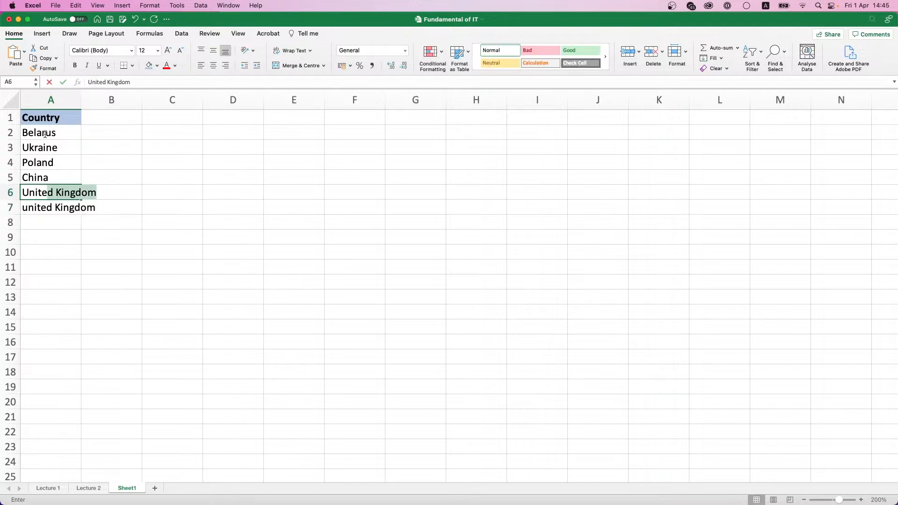
text(d States)
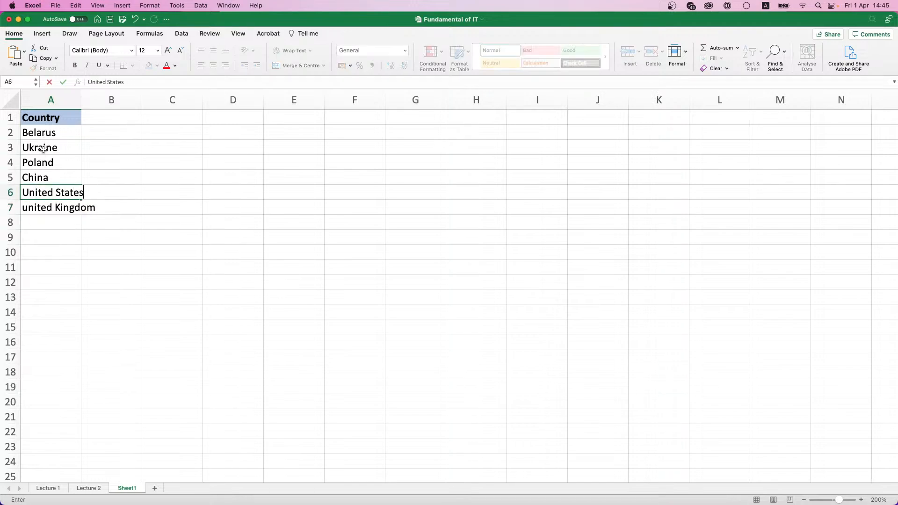
double_click(27, 206)
key(BackSpace)
text(U)
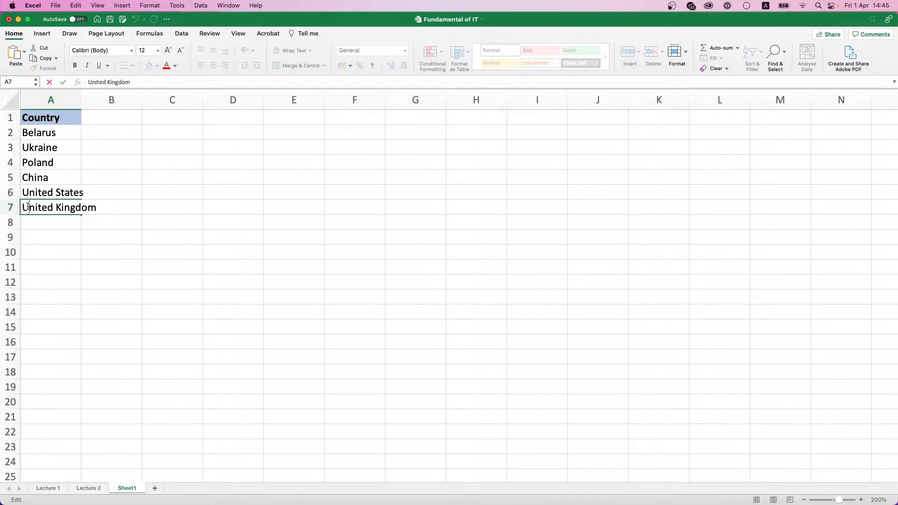
key(Return)
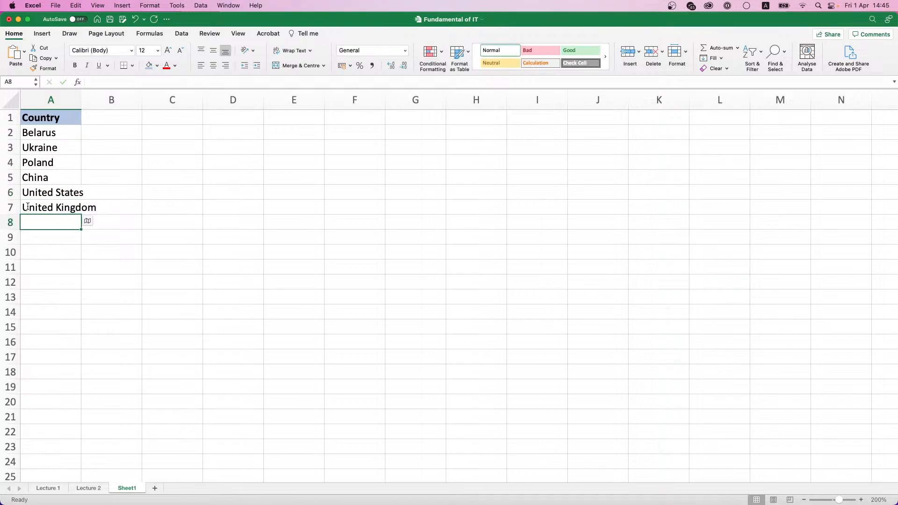
Step: Add Greece, Belarus, Russia, United Kingdom, United States, China and Poland in A8:A14
text(Greece)
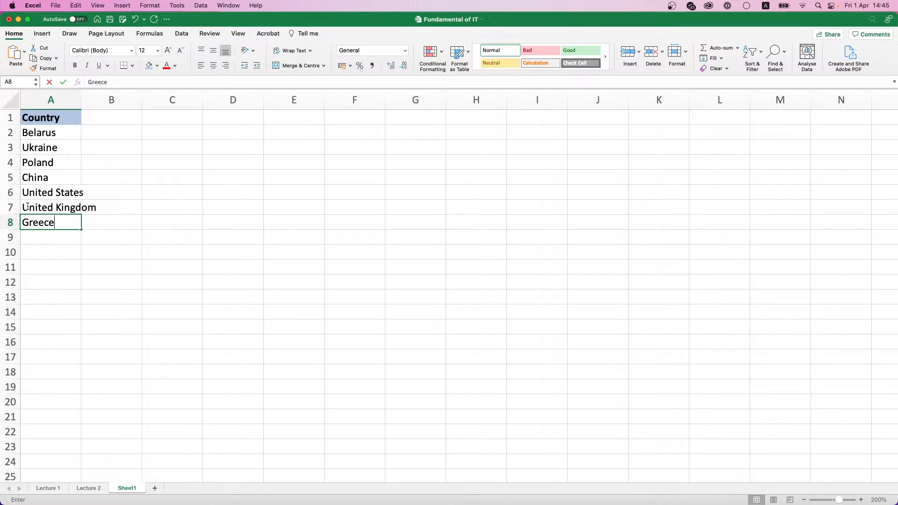
key(Return)
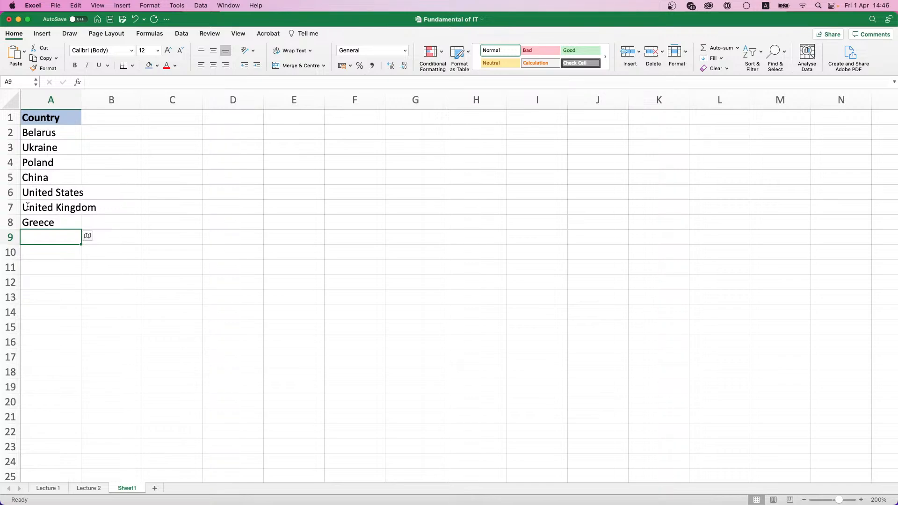
text(Belarus)
key(Return)
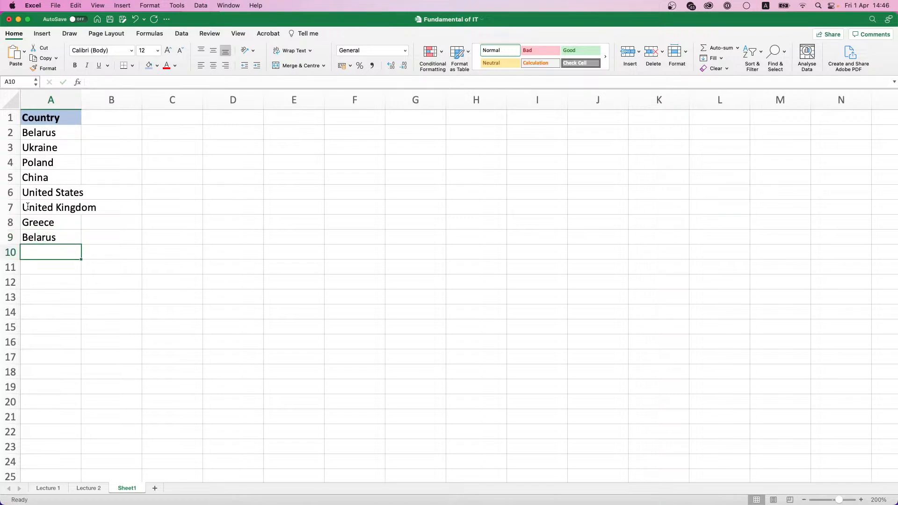
text(Russia)
key(Return)
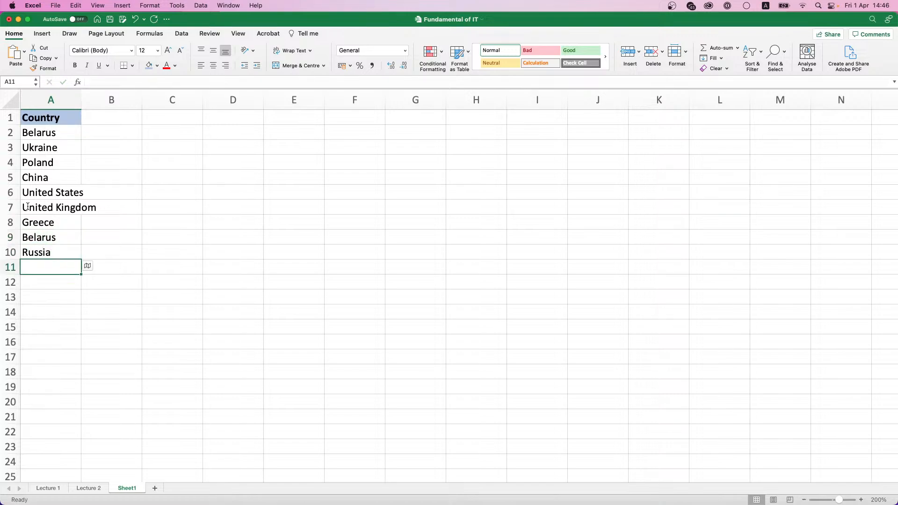
text(Unite)
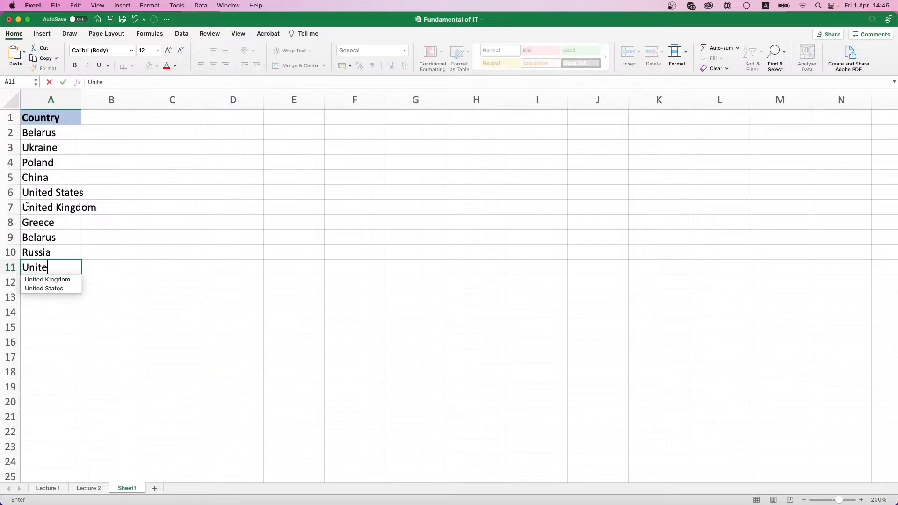
text(d Kingdom)
key(Return)
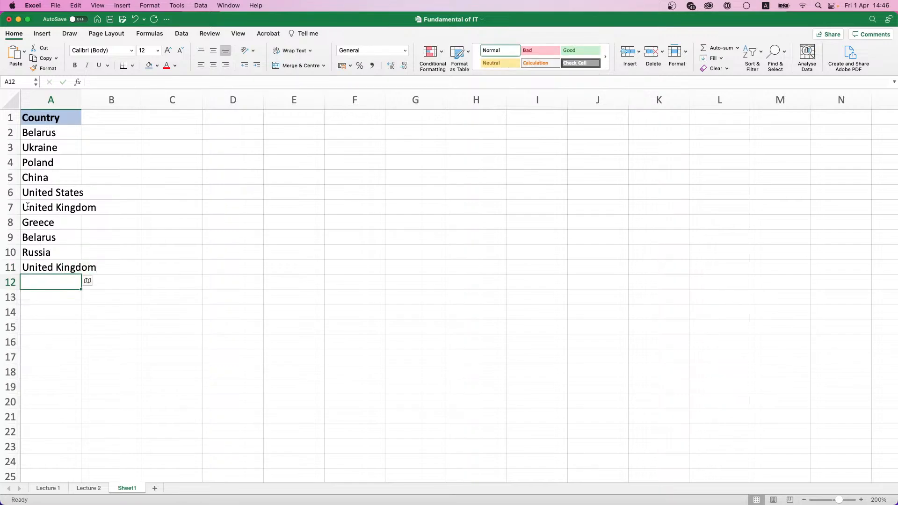
text(Uned)
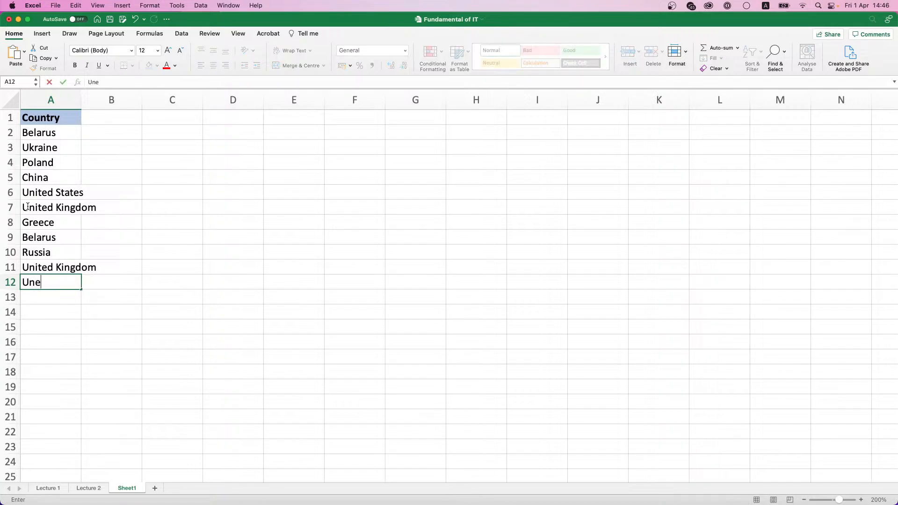
key(BackSpace)
key(BackSpace)
text(ited States)
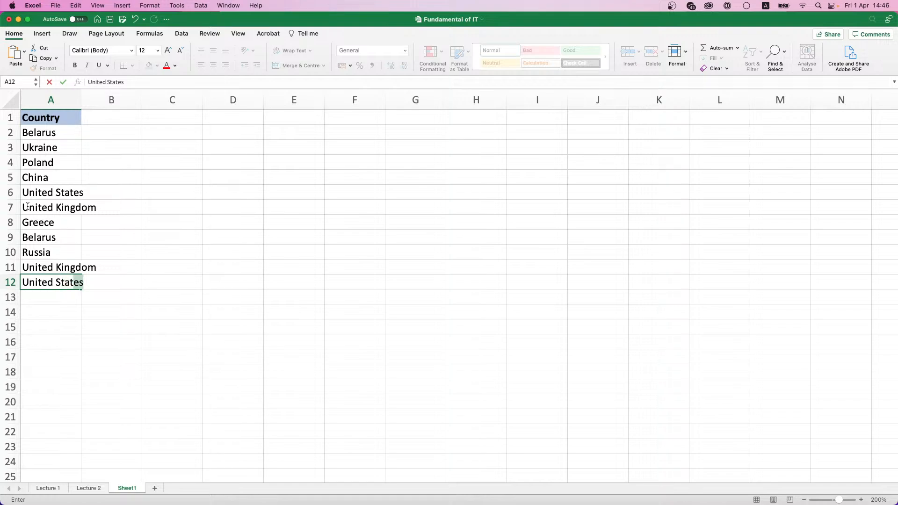
key(Return)
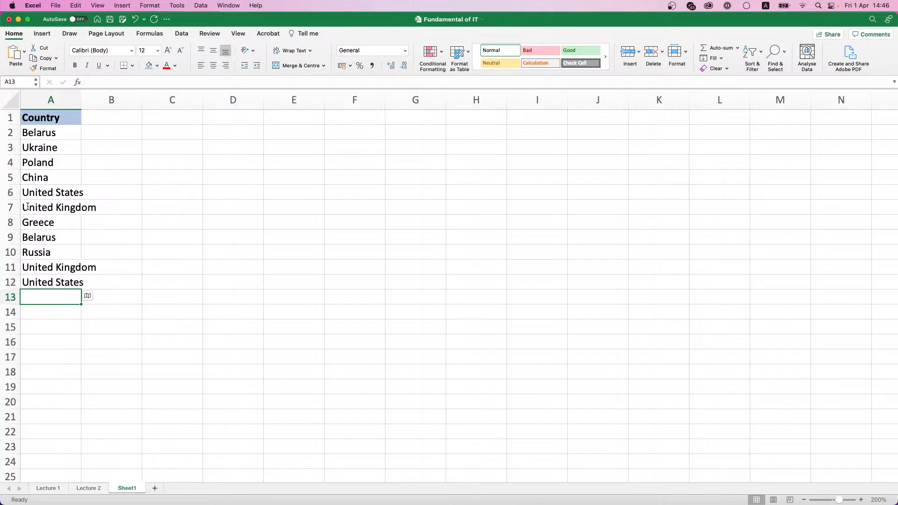
text(China)
key(Return)
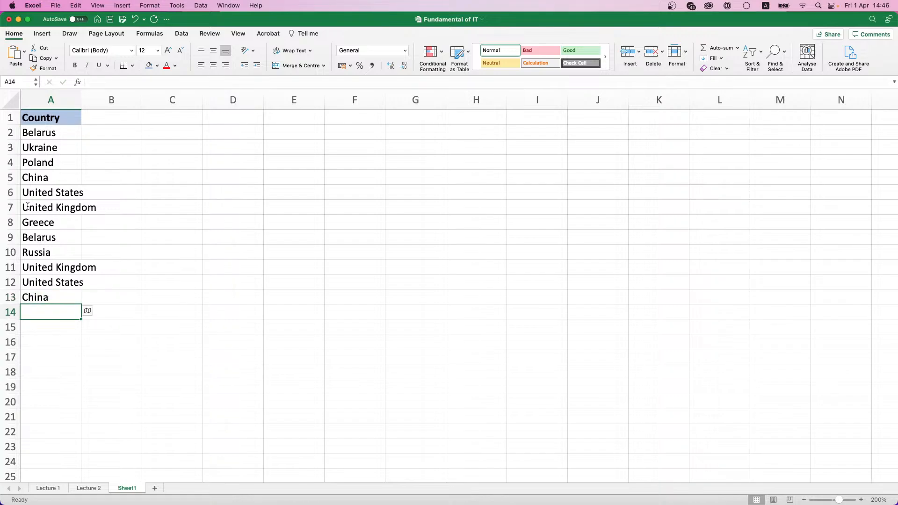
text(Poland)
key(Return)
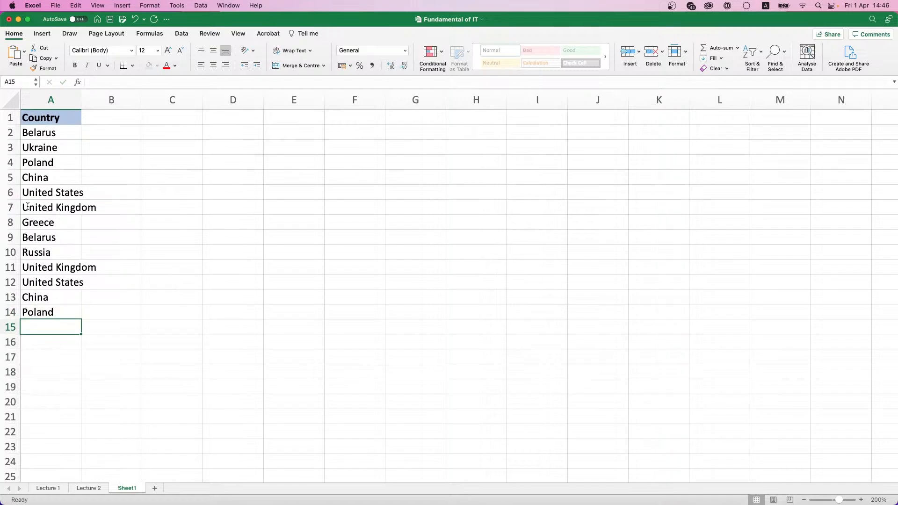
Step: Add Lithuania, France, Germany, China and Belarus in A15:A19
text(Lithuania)
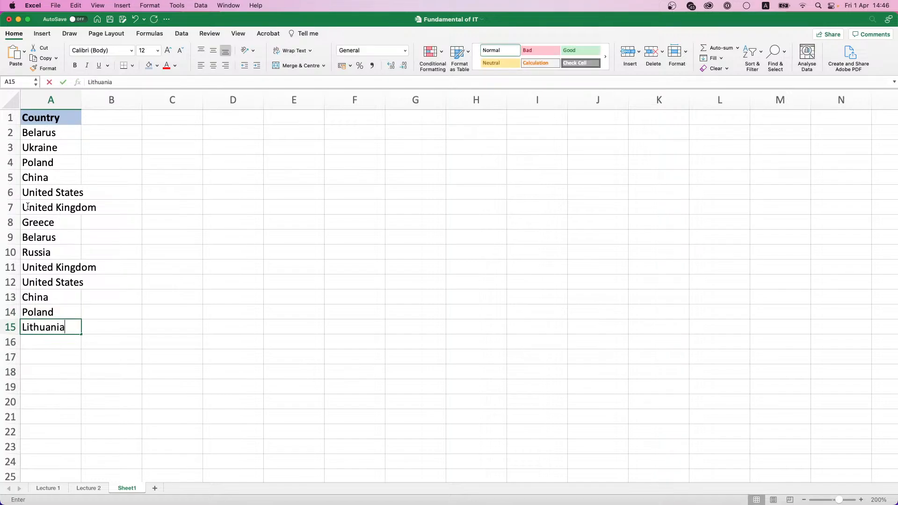
key(Return)
text(France)
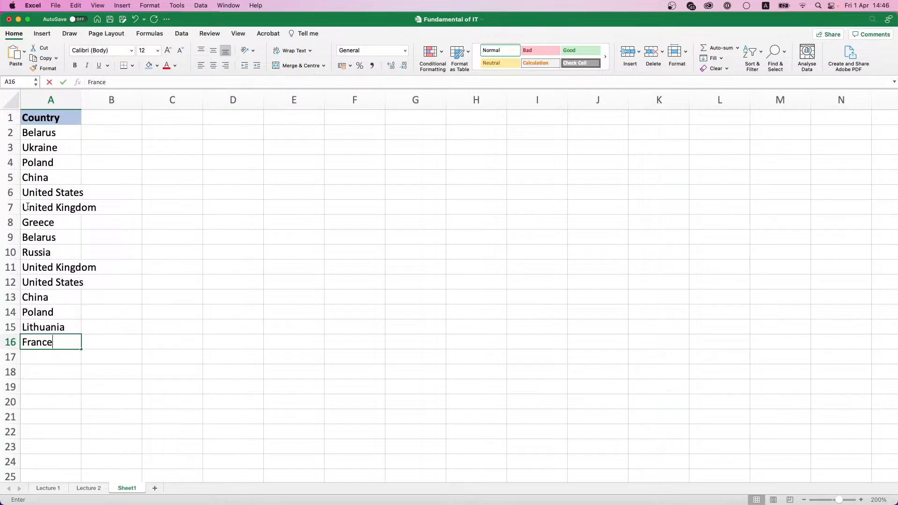
key(Return)
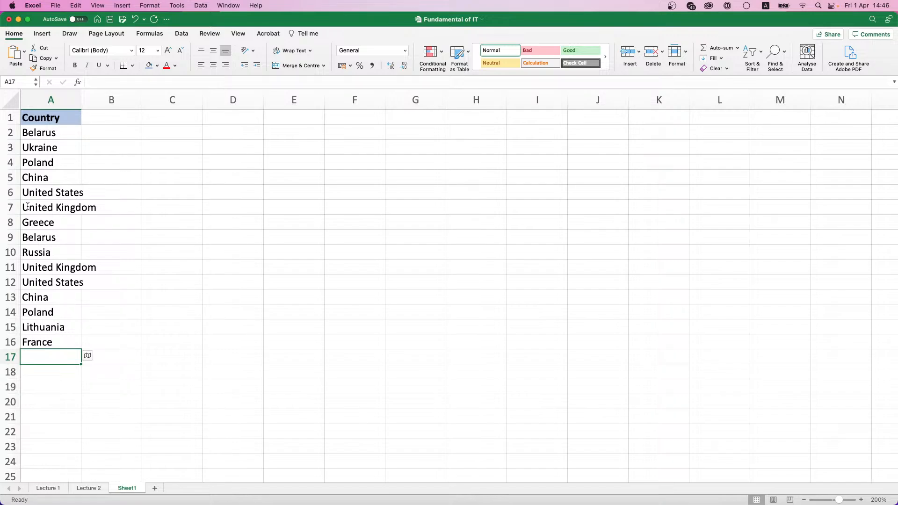
text(Germanu)
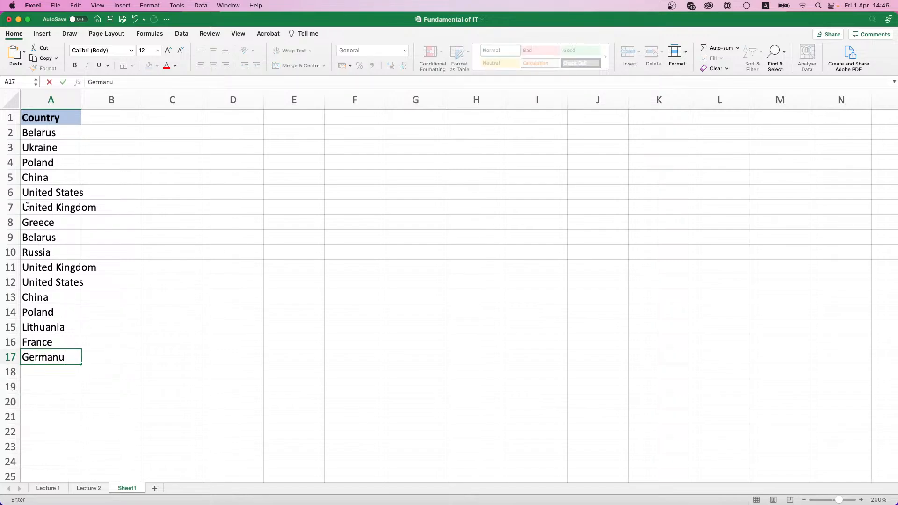
key(BackSpace)
text(y)
key(Return)
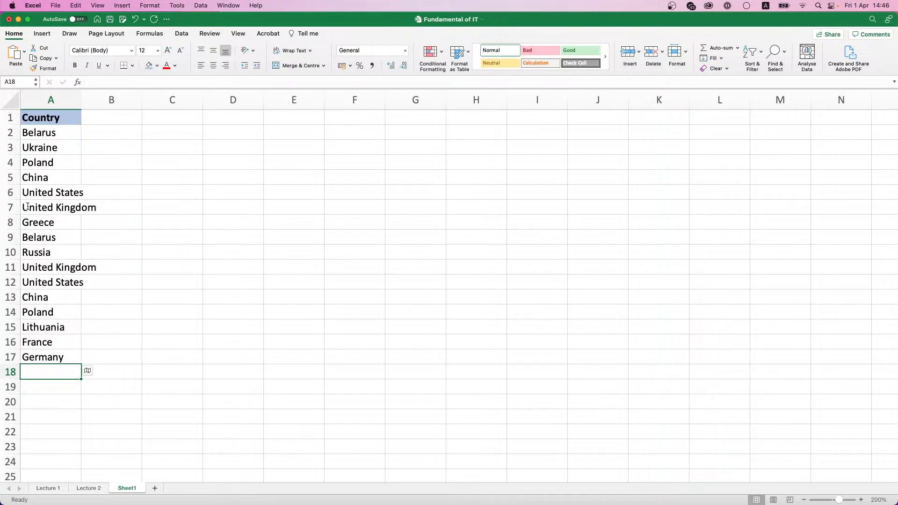
text(China)
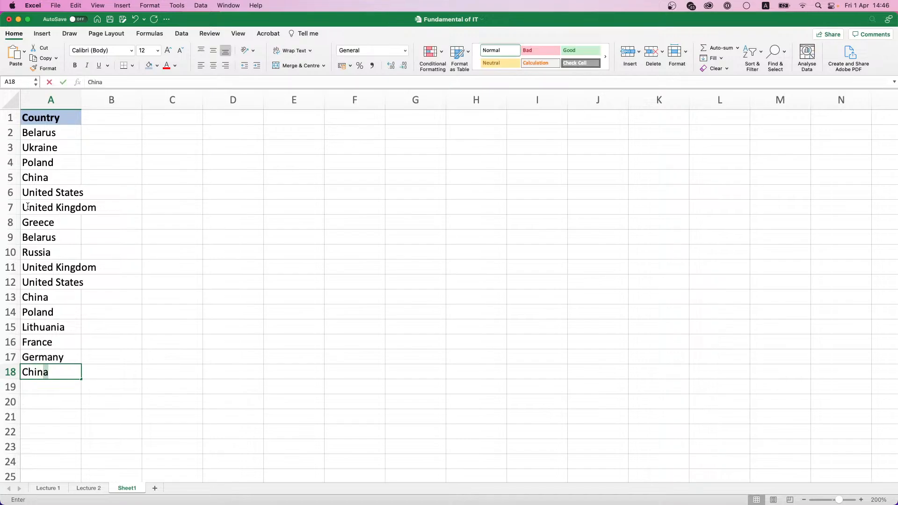
key(Return)
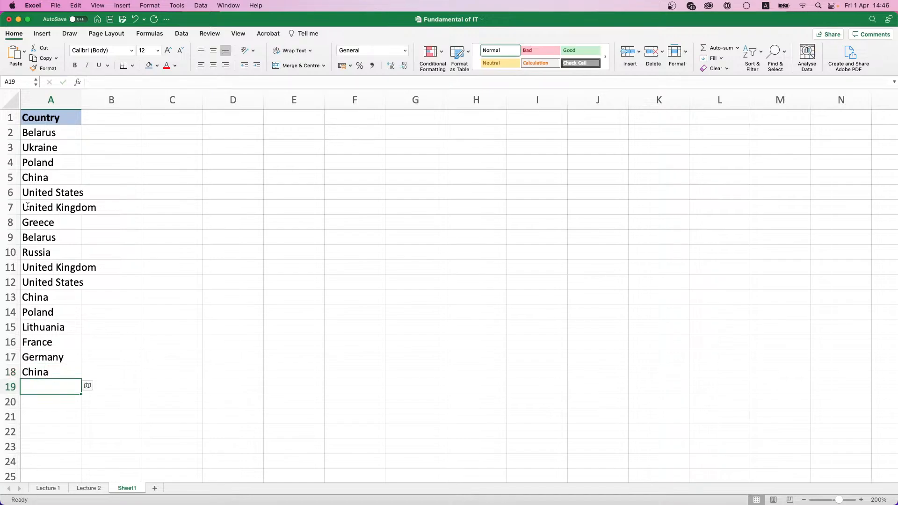
text(Belarus)
key(Return)
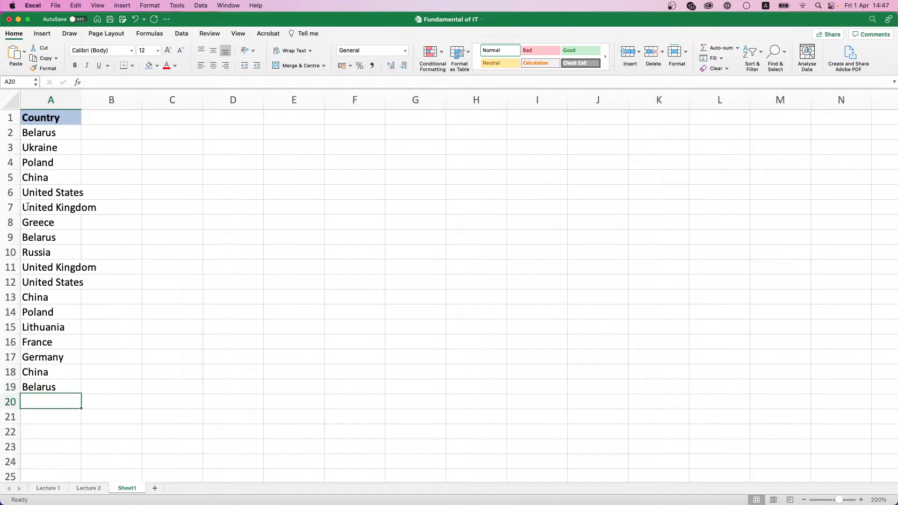
key(Tab)
key(Up)
key(Up)
key(Up)
key(Up)
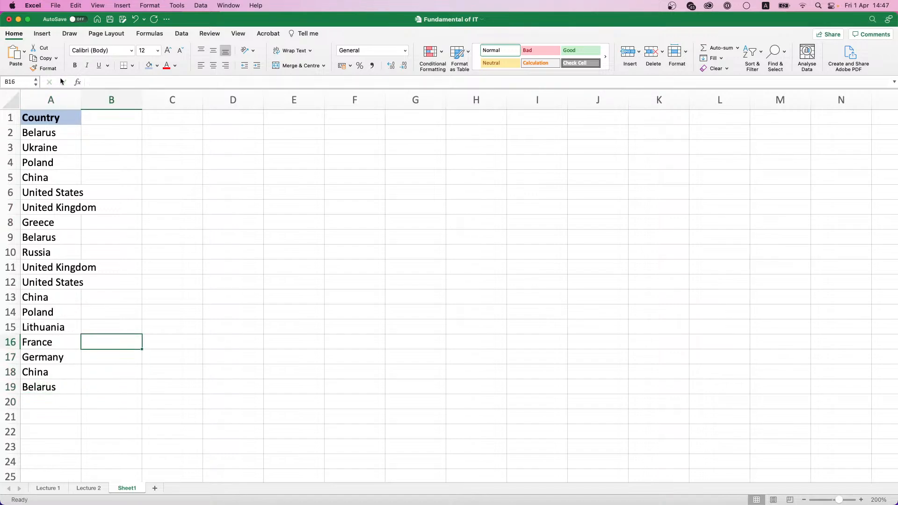
Step: Widen column A to fit the country names and select the Country list A1:A19
drag(79, 97, 100, 96)
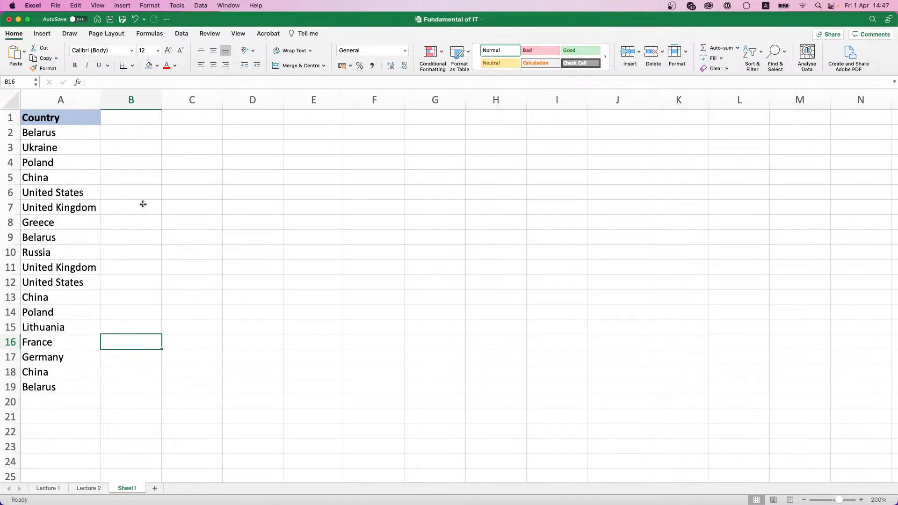
click(65, 134)
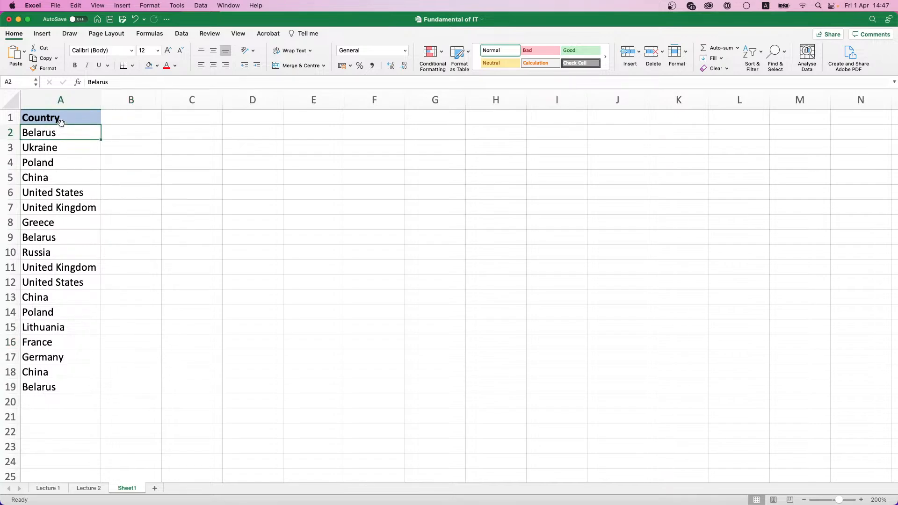
click(61, 123)
drag(83, 115, 83, 380)
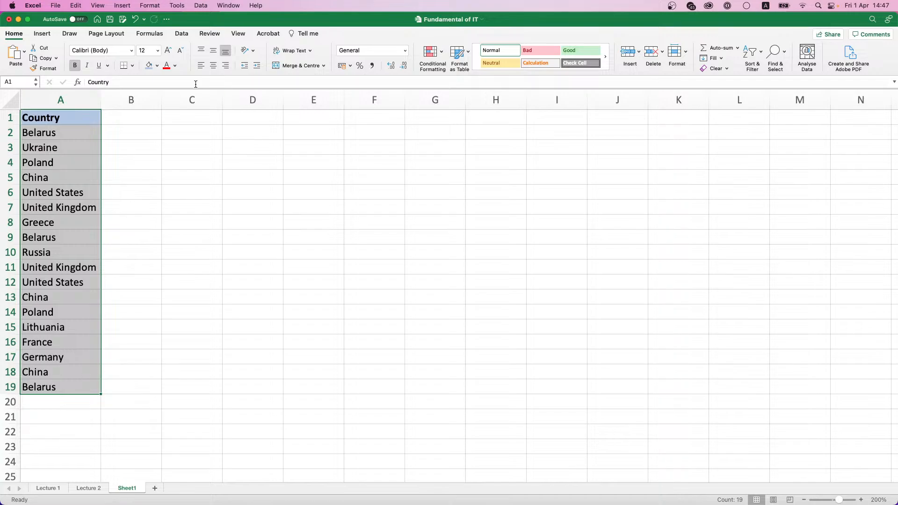
click(182, 34)
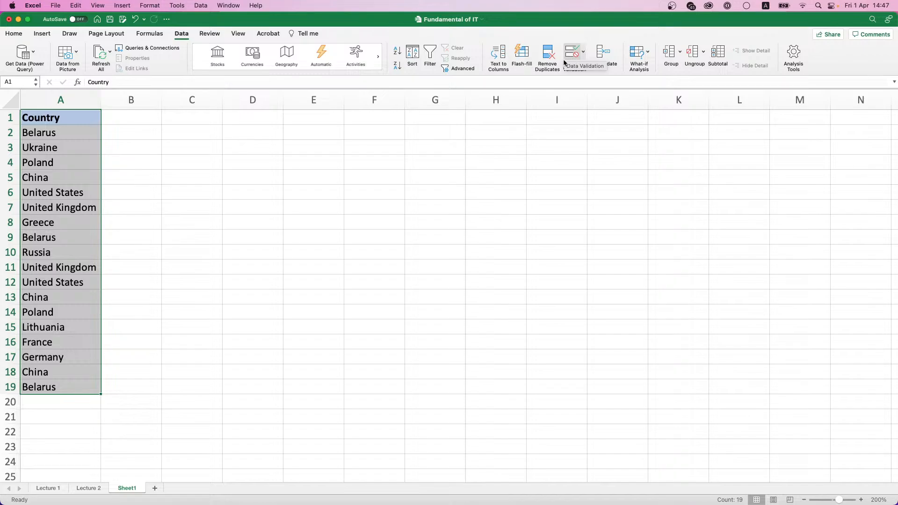
Step: Remove duplicates from A1:A19 with headers kept (7 removed), then undo to restore all countries
click(547, 55)
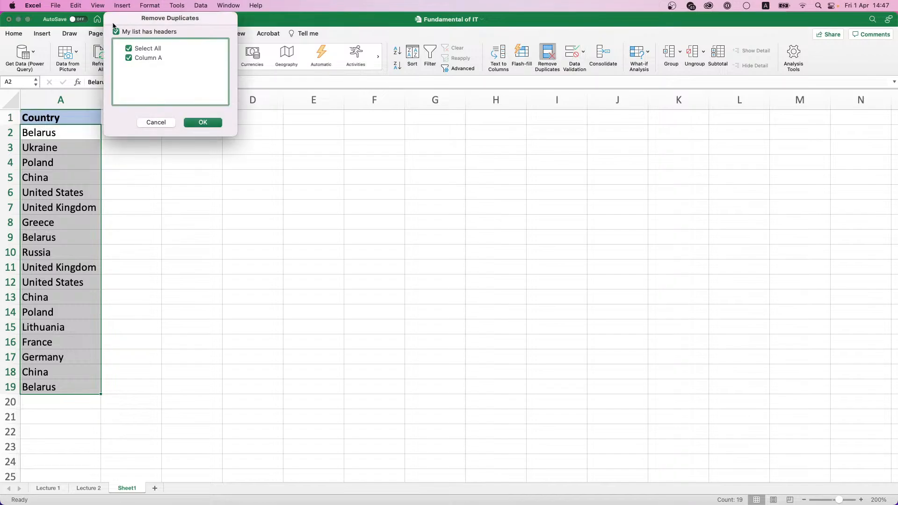
click(208, 123)
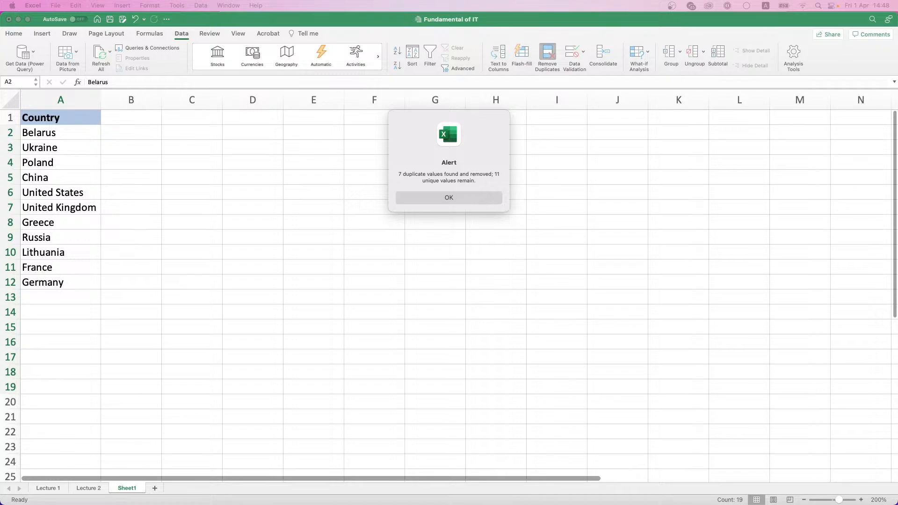
click(453, 198)
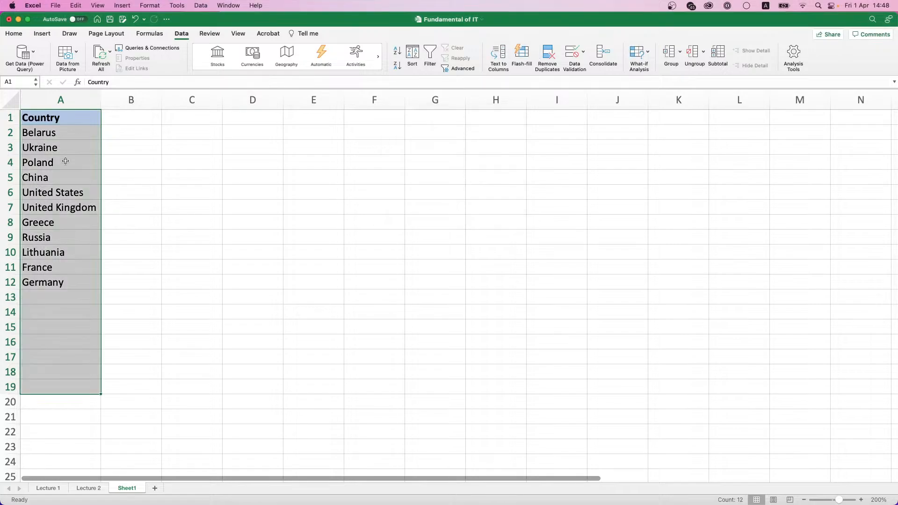
key(super+z)
Step: Add a bold 'Capital' header in B1 with the same light-blue fill as A1
click(110, 124)
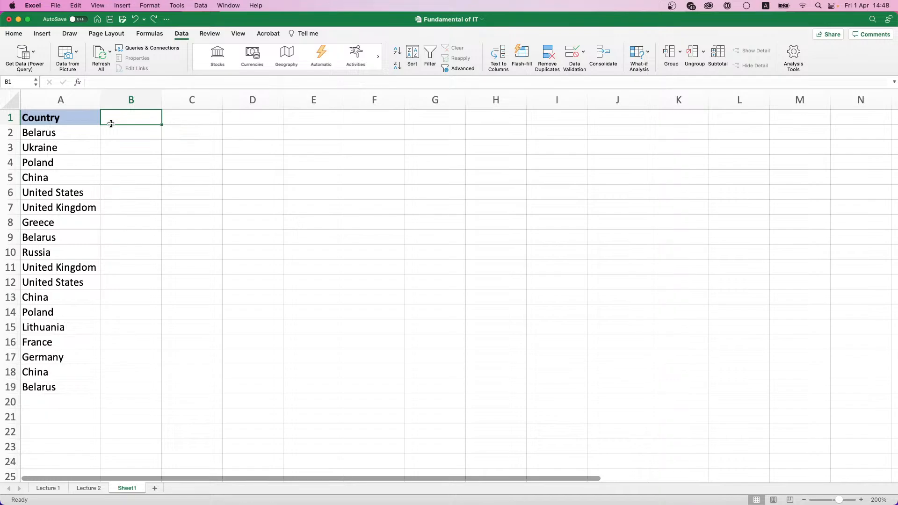
text(Capital)
key(ctrl+Return)
key(super+b)
click(42, 33)
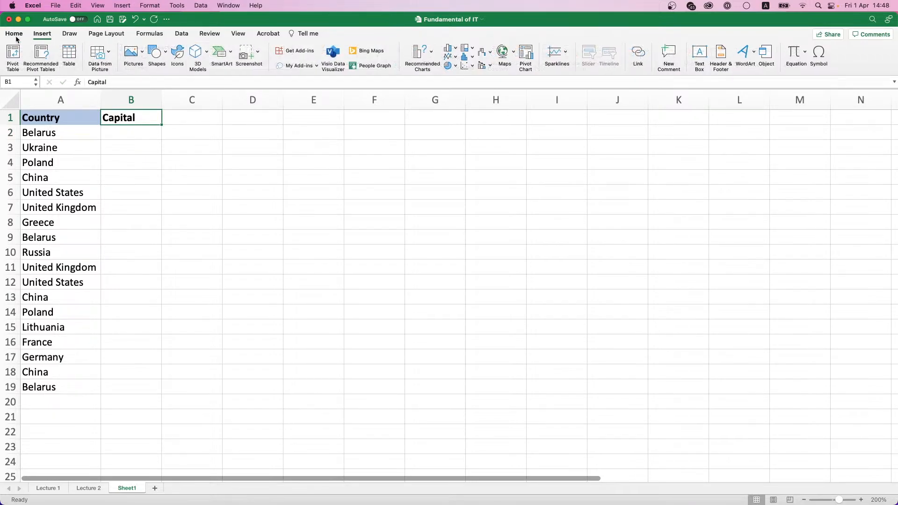
click(14, 34)
click(149, 65)
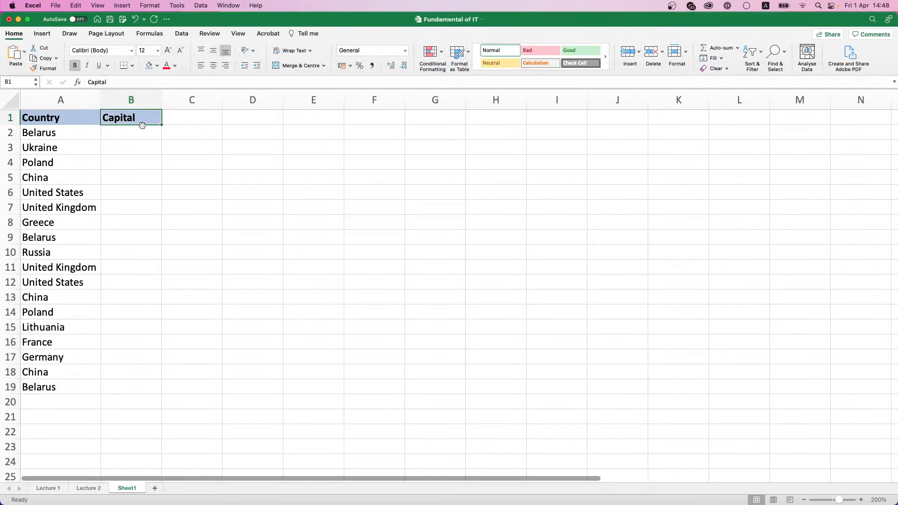
Step: Enter capitals Minsk, Kyiv, Warsaw, Beijing, Washington, London, Athens, Minsk, Moscow, London in B2:B11
click(137, 135)
text(Minsk)
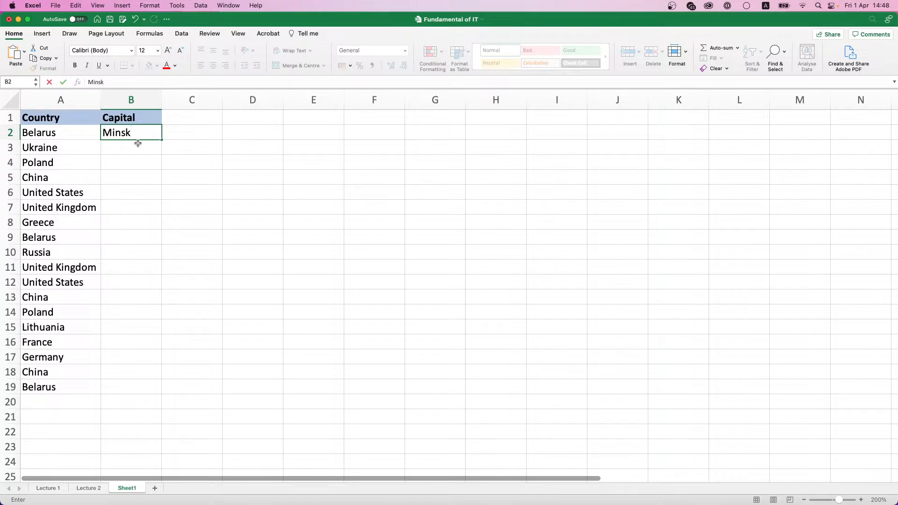
key(Return)
text(Kyiv)
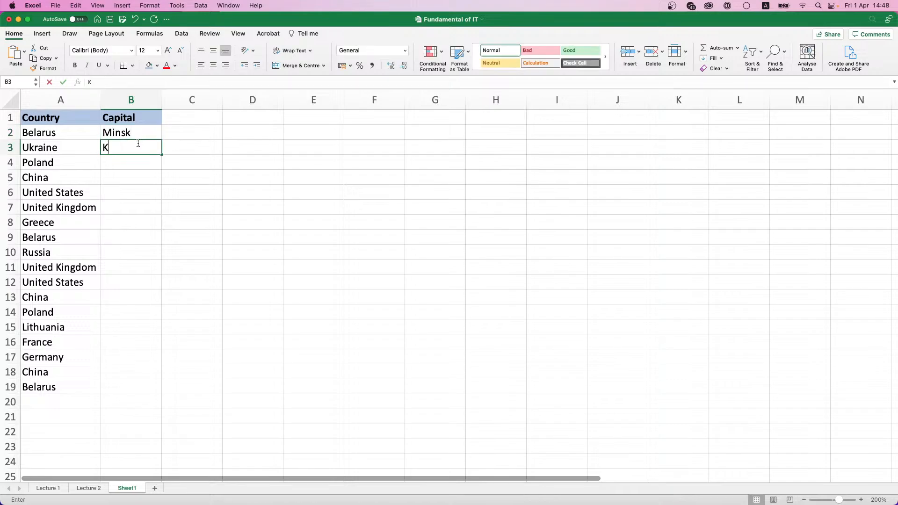
key(Return)
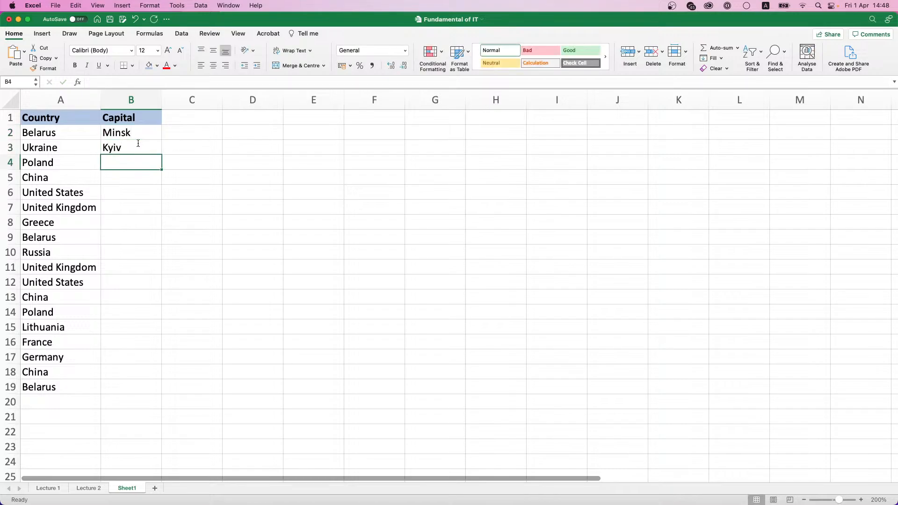
text(Warsaw)
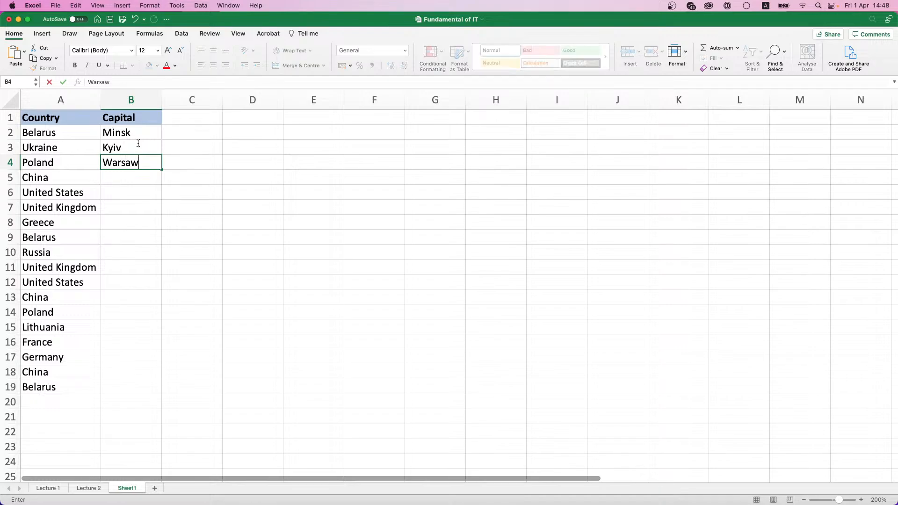
key(Return)
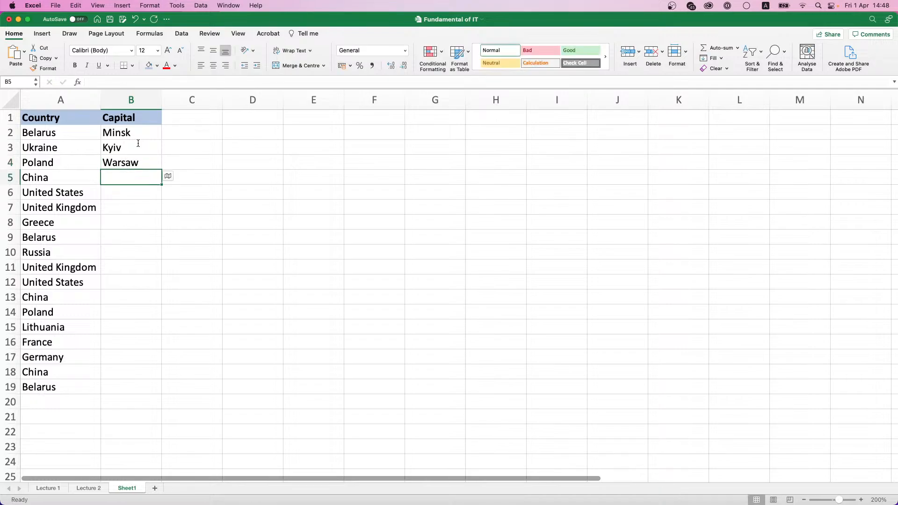
text(Beij)
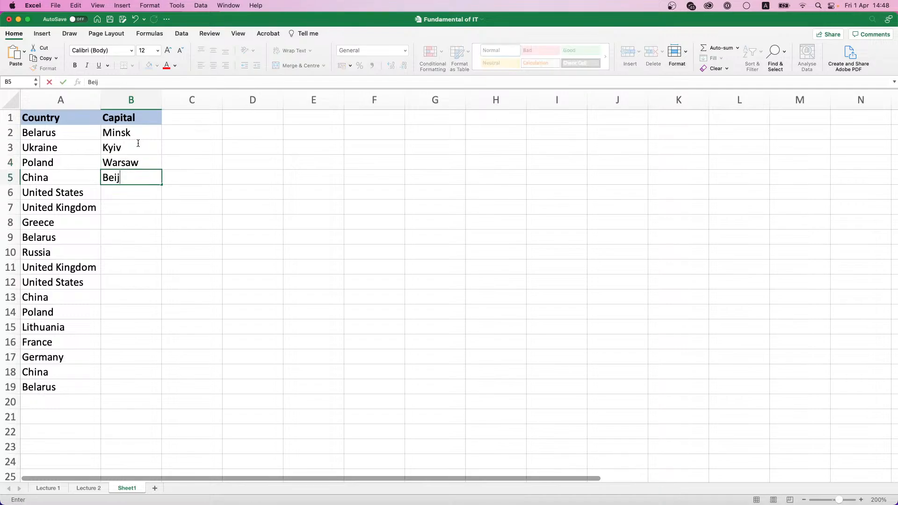
text(ing)
key(Return)
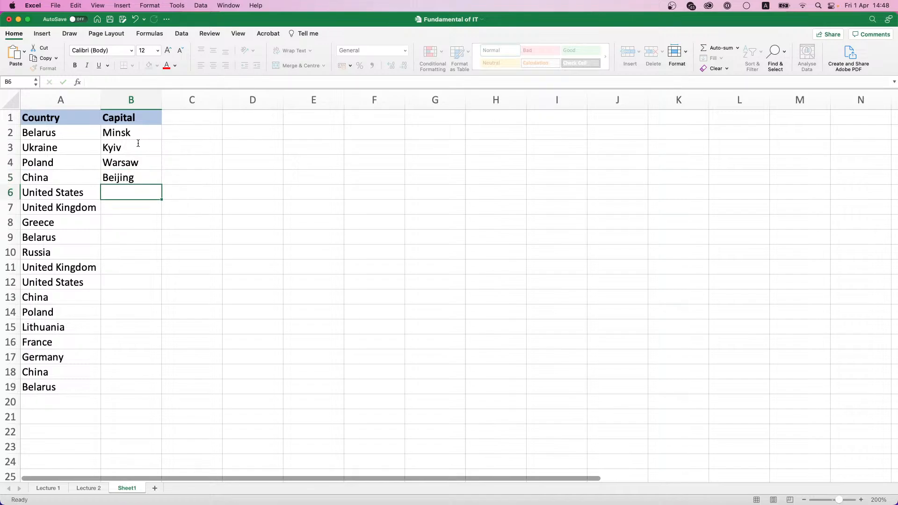
text(Washing)
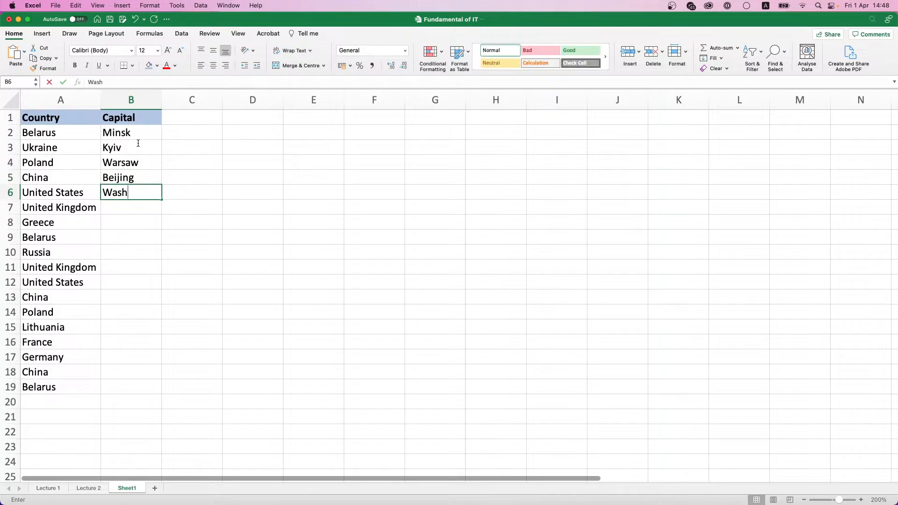
text(ngton)
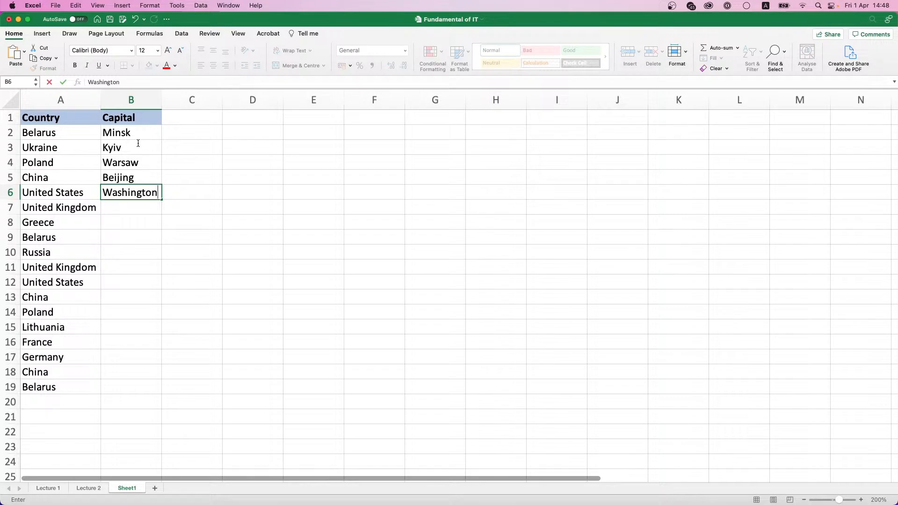
click(130, 209)
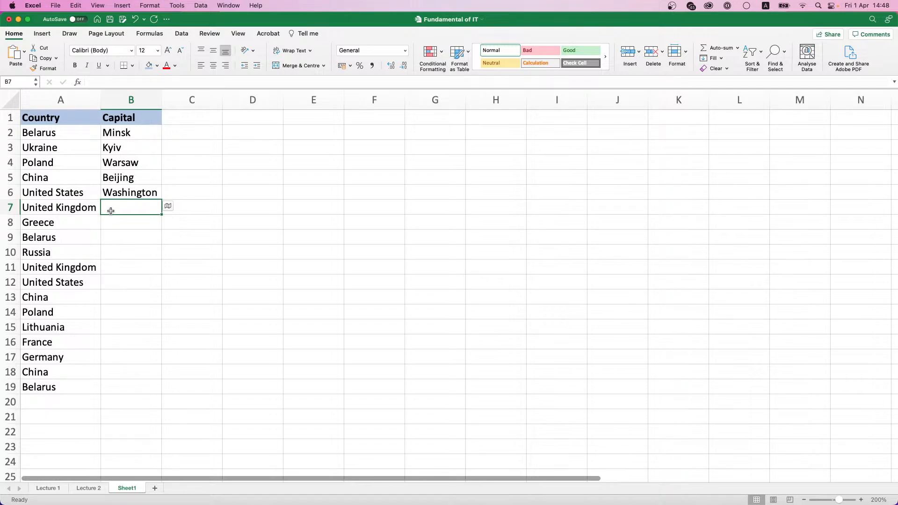
text(London)
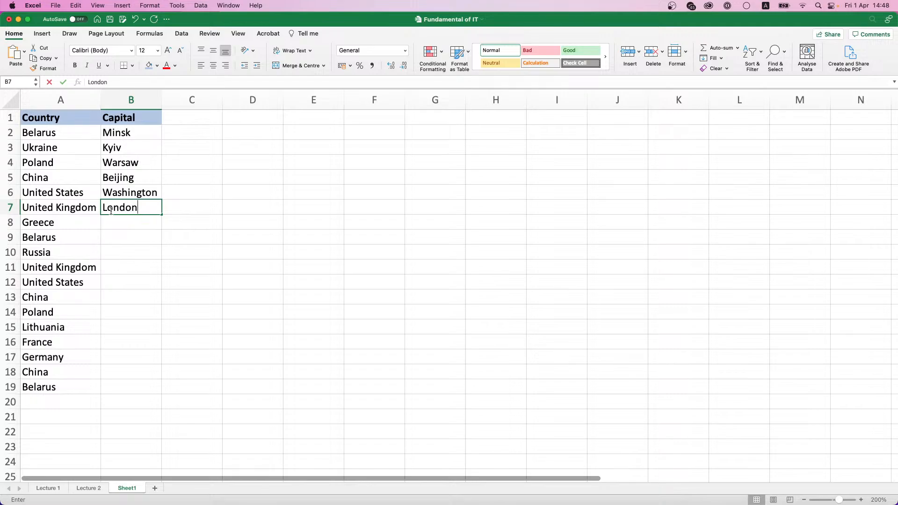
key(Return)
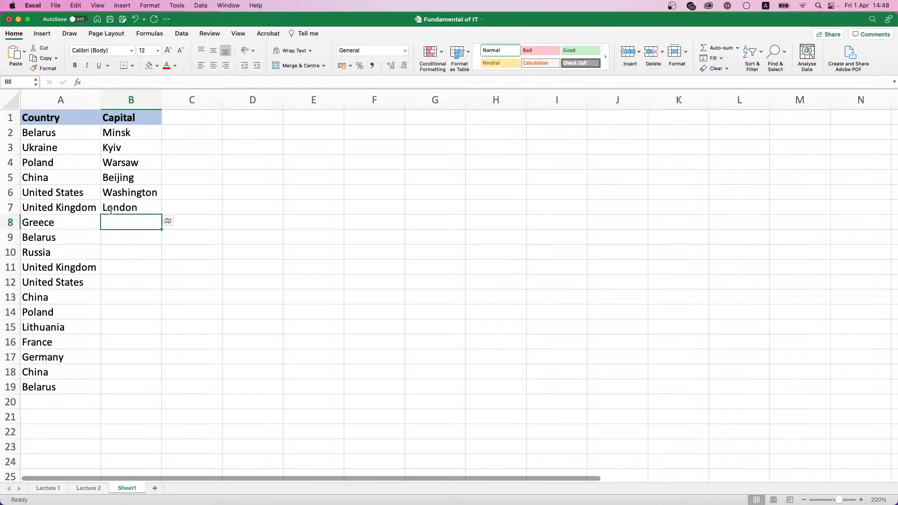
text(Athens)
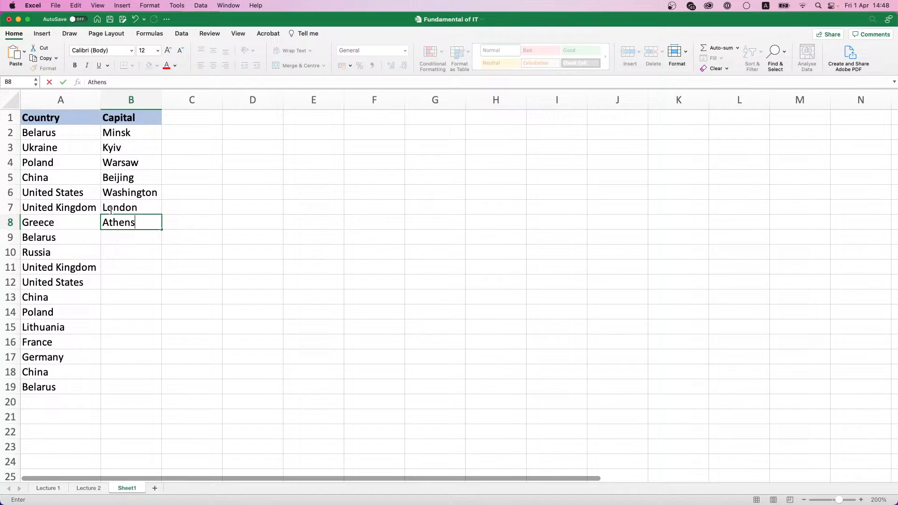
key(Return)
text(Minsk)
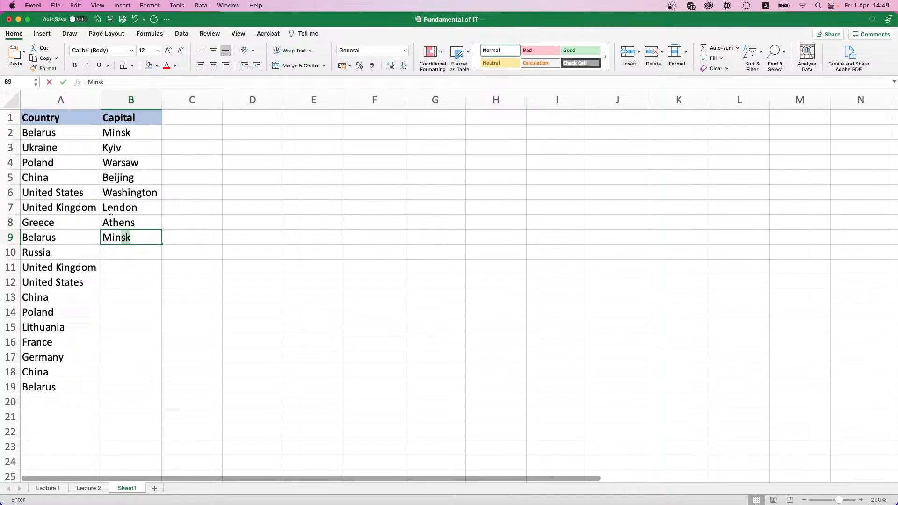
key(Return)
text(Mo)
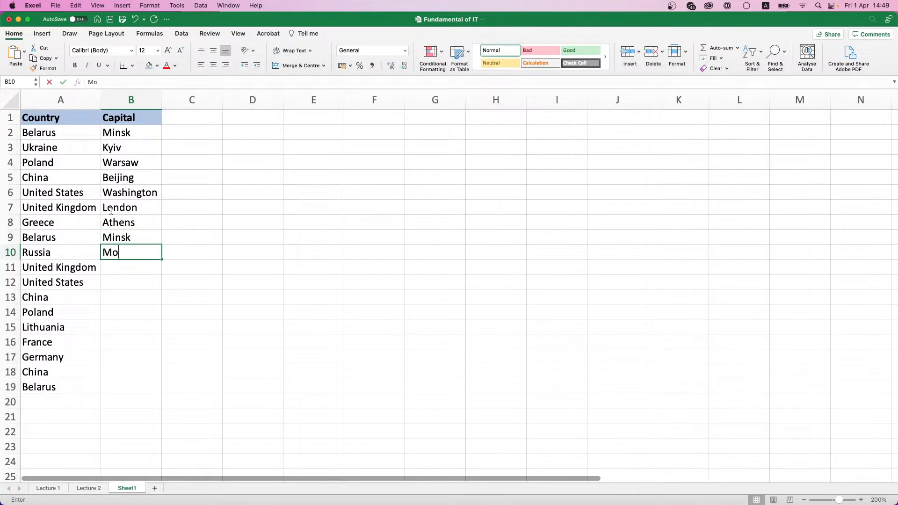
text(scow)
key(Return)
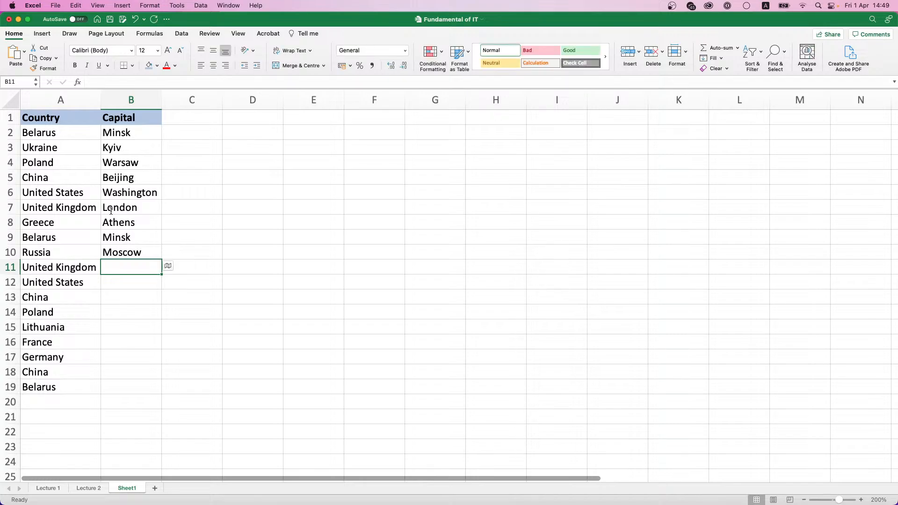
text(London)
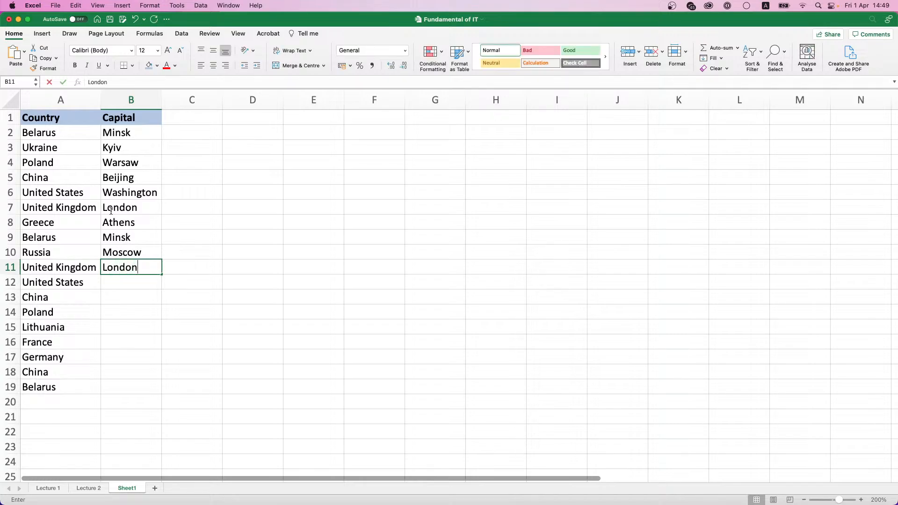
key(Return)
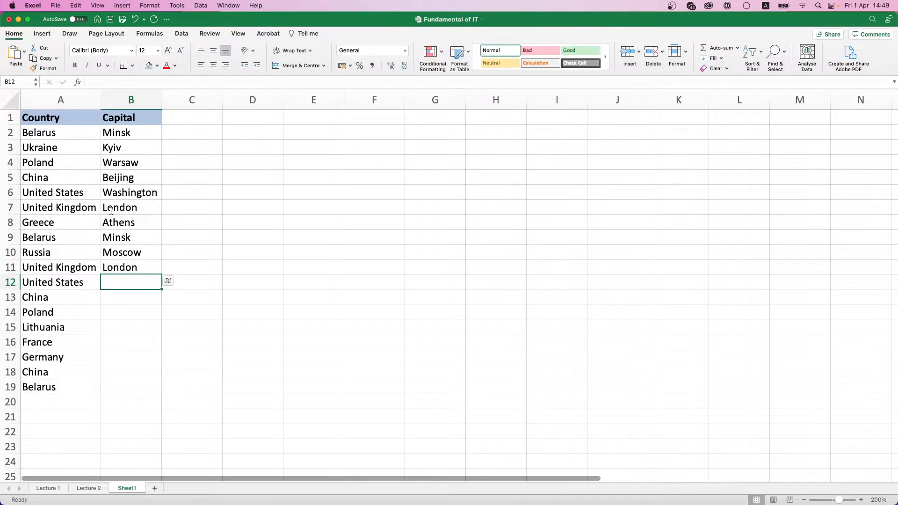
Step: Enter Washington, Beijing, Warsaw, Vilnius, Paris, Berlin, Beijing, Minsk in B12:B19, using AutoComplete
text(W)
key(Down)
key(Down)
key(Return)
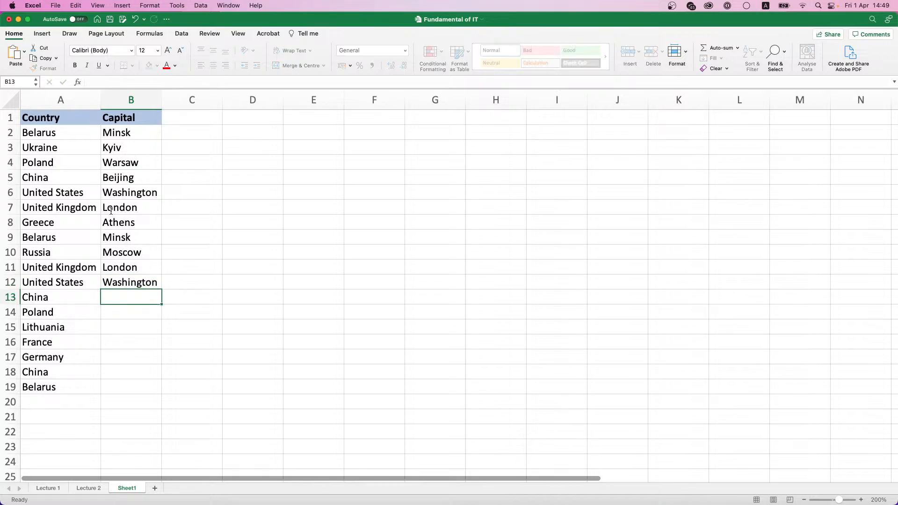
text(Beijing)
key(Return)
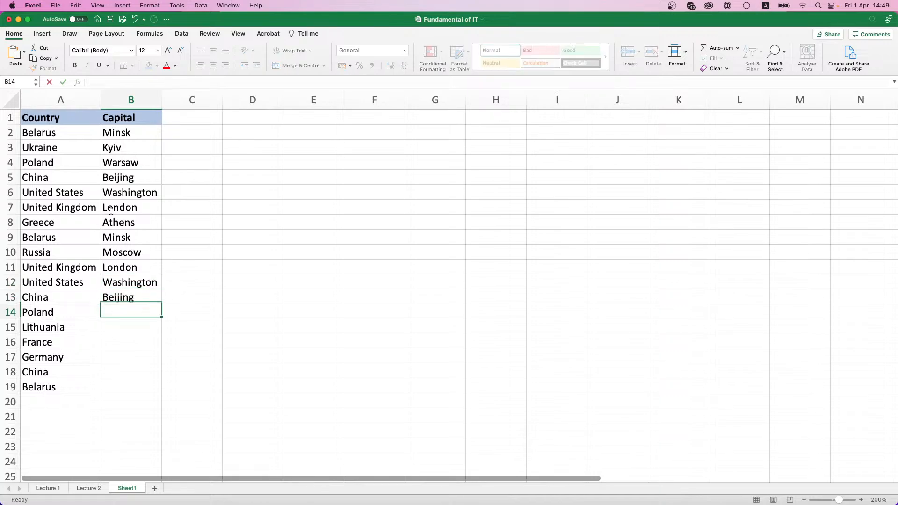
text(Wa)
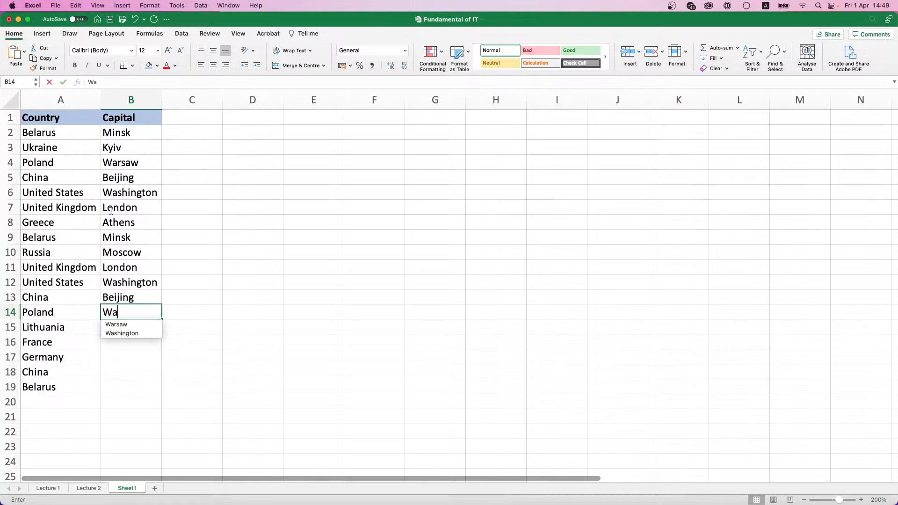
key(Down)
key(Return)
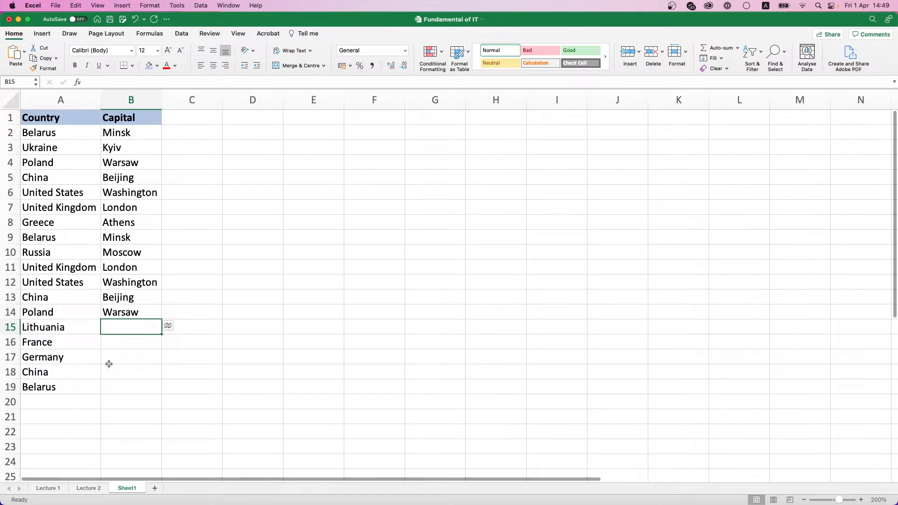
text(Vilni)
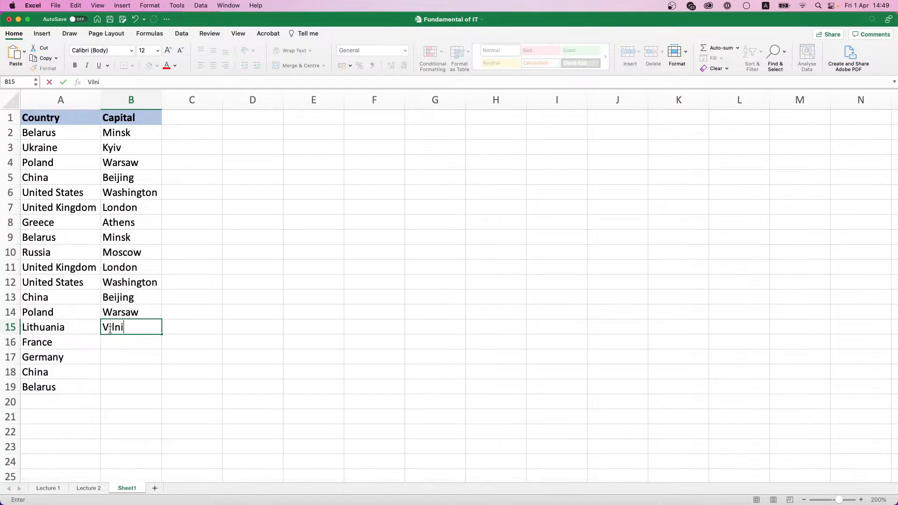
text(us)
key(Return)
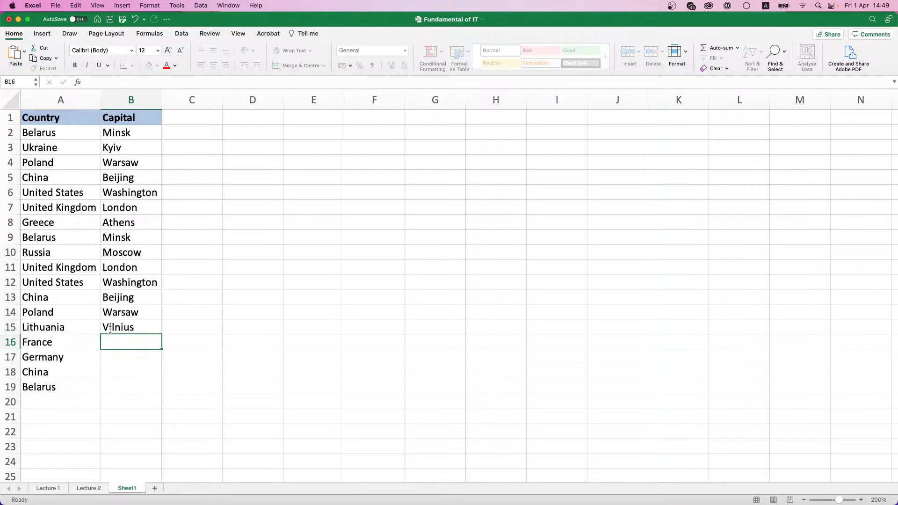
text(Pa)
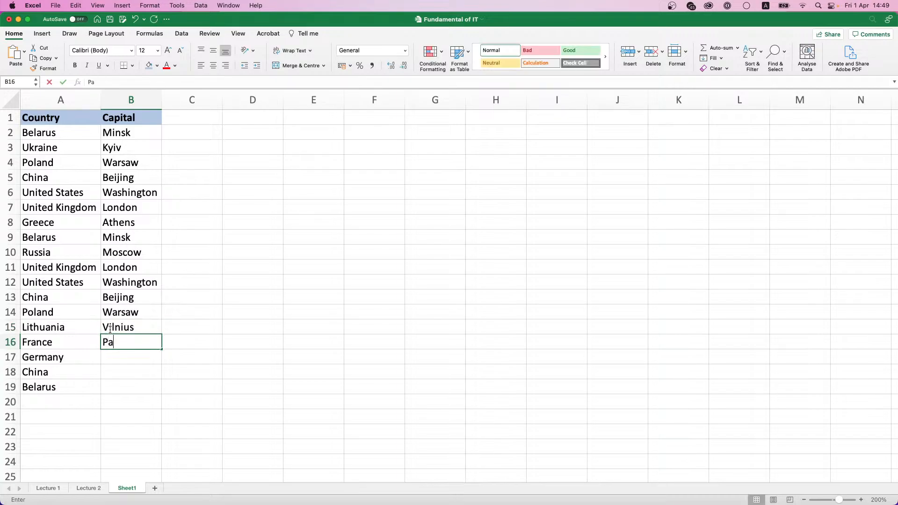
text(ris)
key(Return)
text(Berlin)
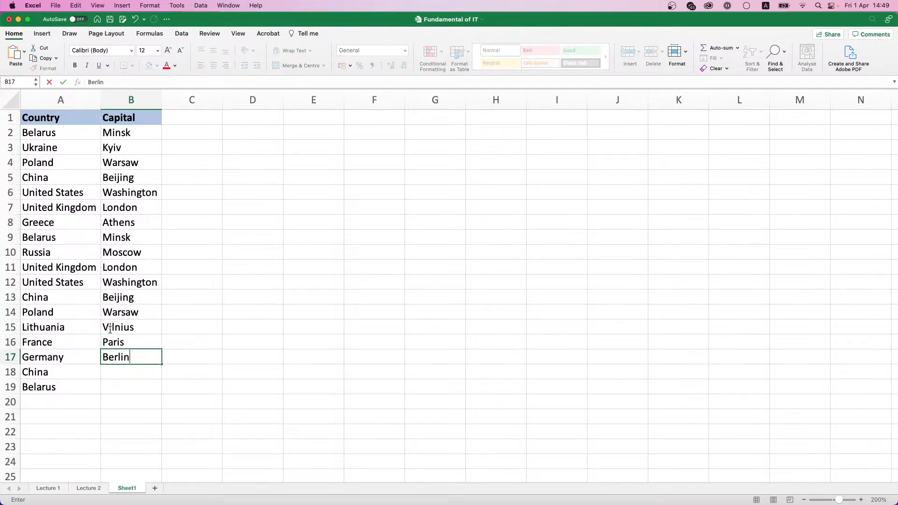
key(Return)
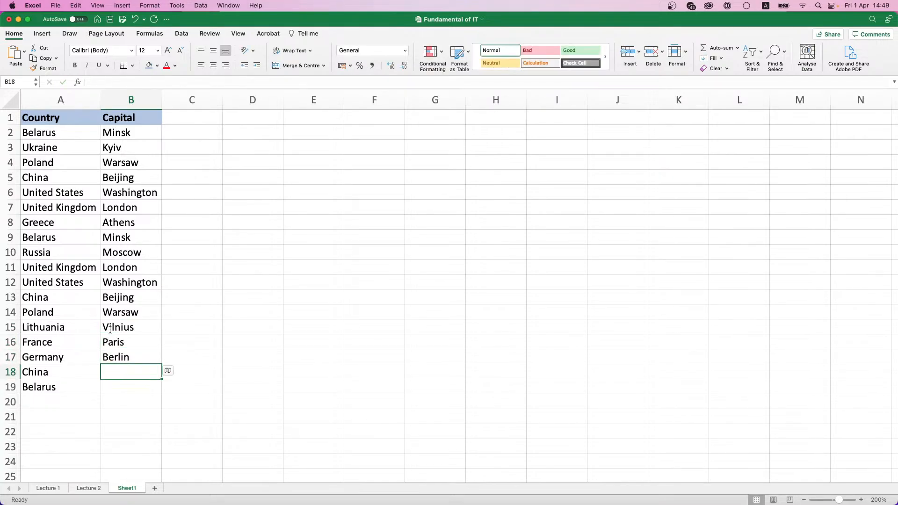
text(B)
key(Down)
key(Return)
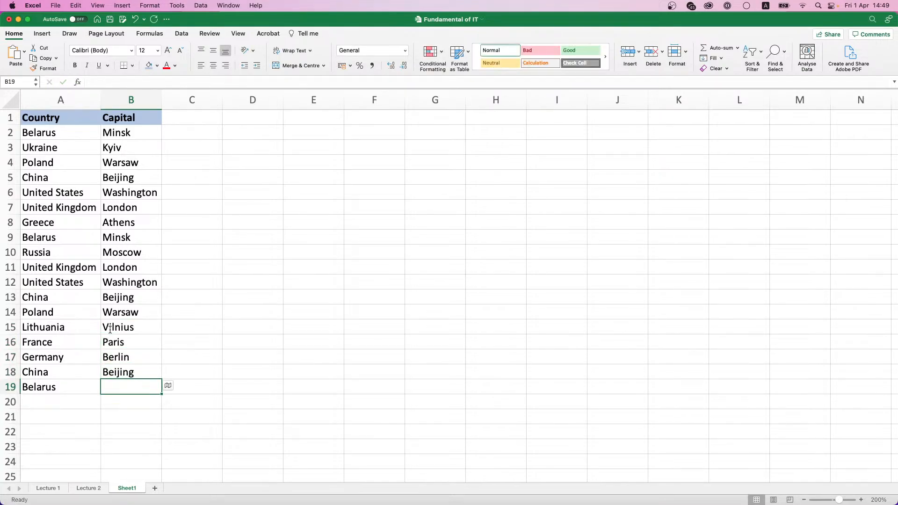
text(M)
key(Down)
key(Return)
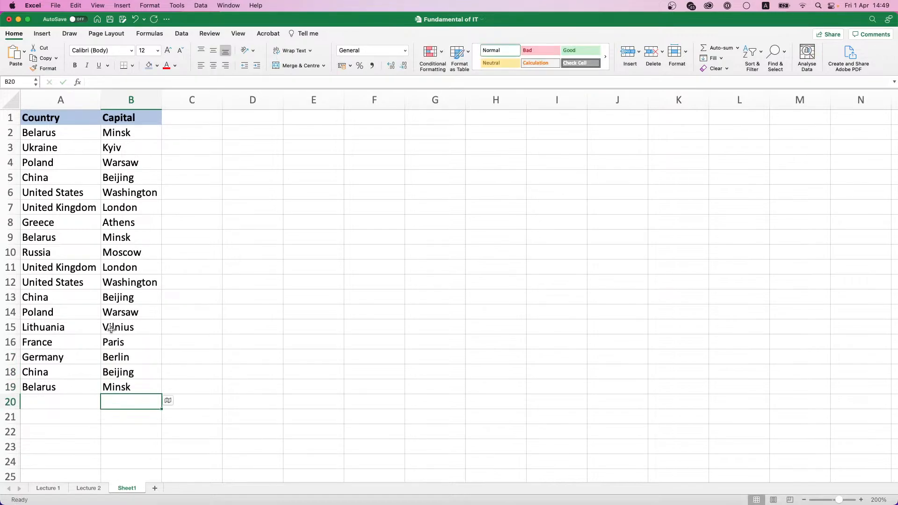
Step: Add a bold 'ID' header in C1 with the light-blue fill, undoing an accidental paste
click(168, 113)
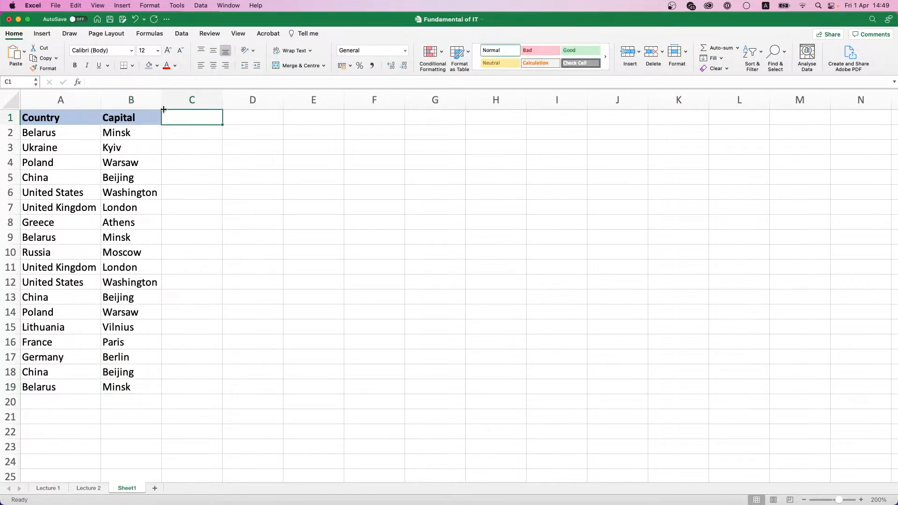
text(ID)
key(Return)
click(163, 114)
key(super+z)
key(super+b)
click(153, 69)
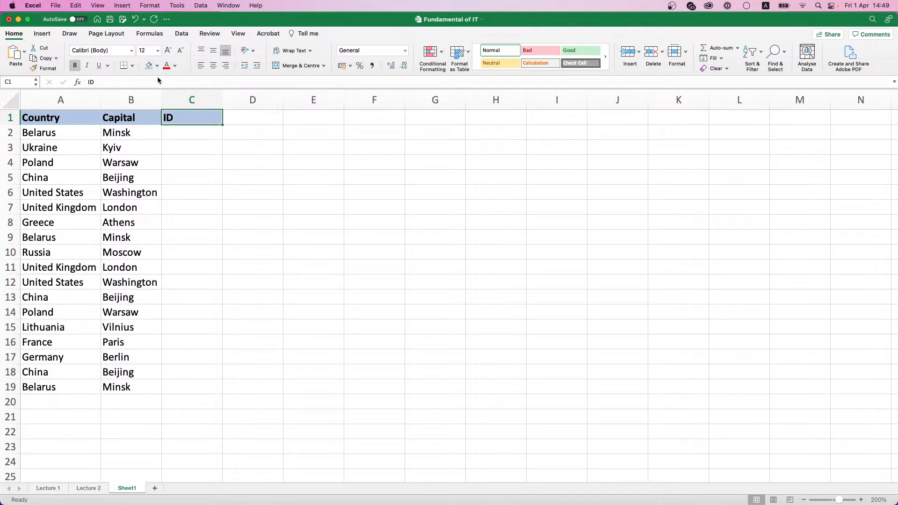
Step: Enter IDs 1 through 10 down C2:C11, correcting the mistyped 10
click(202, 135)
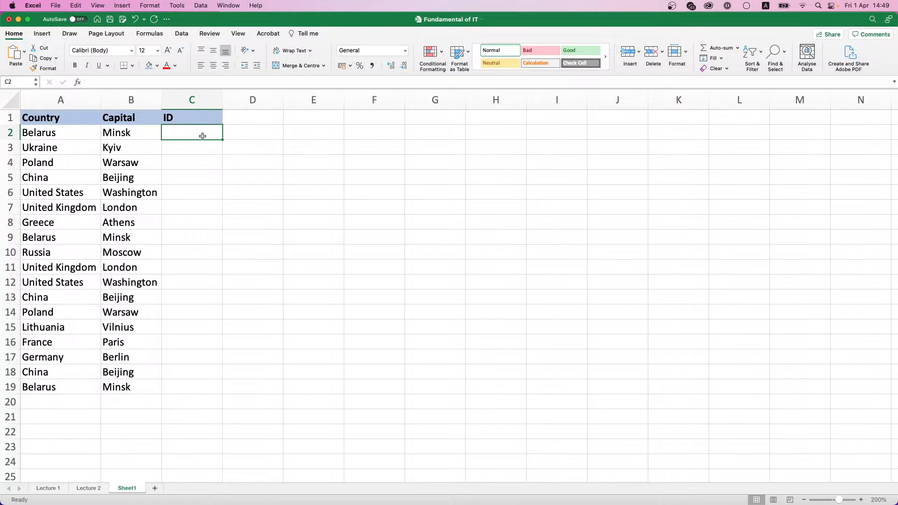
text(1 2 3 4 5 6)
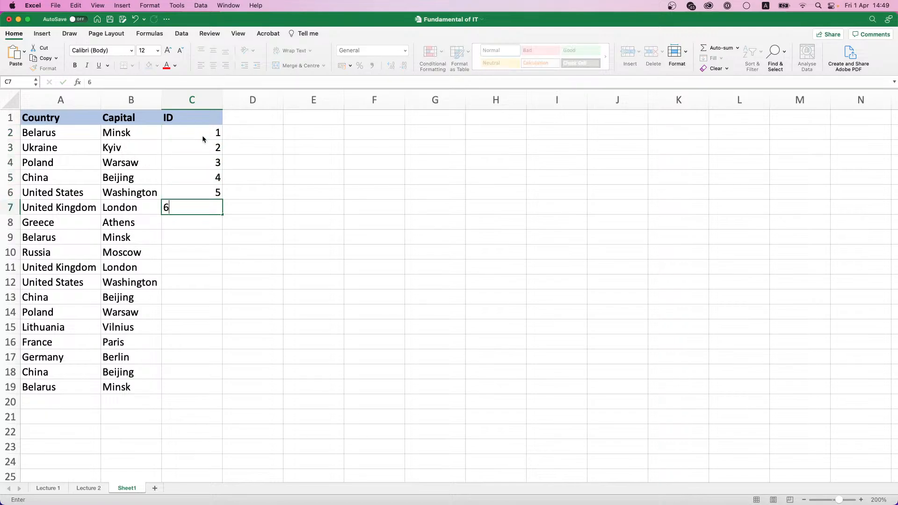
key(Return)
text(7 8 9 0)
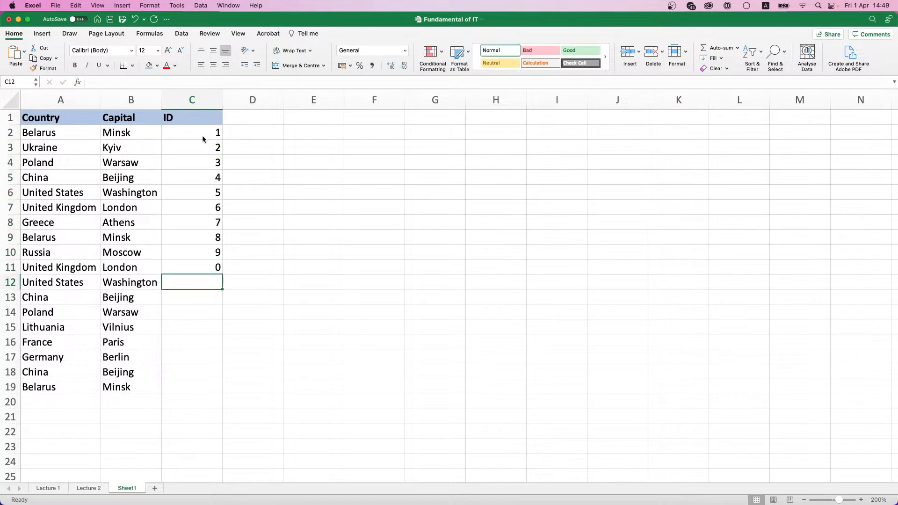
key(Up)
text(10)
key(Return)
Step: Enter IDs 11 through 18 down C12:C19
text(11)
key(Return)
text(12)
key(Return)
text(13)
key(Return)
text(14)
key(Return)
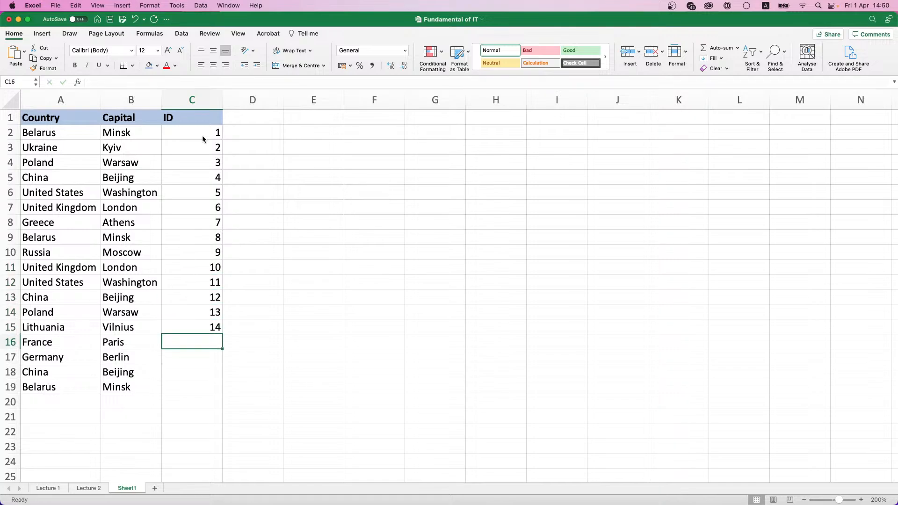
text(15)
key(Return)
text(16)
key(Return)
text(17)
key(Return)
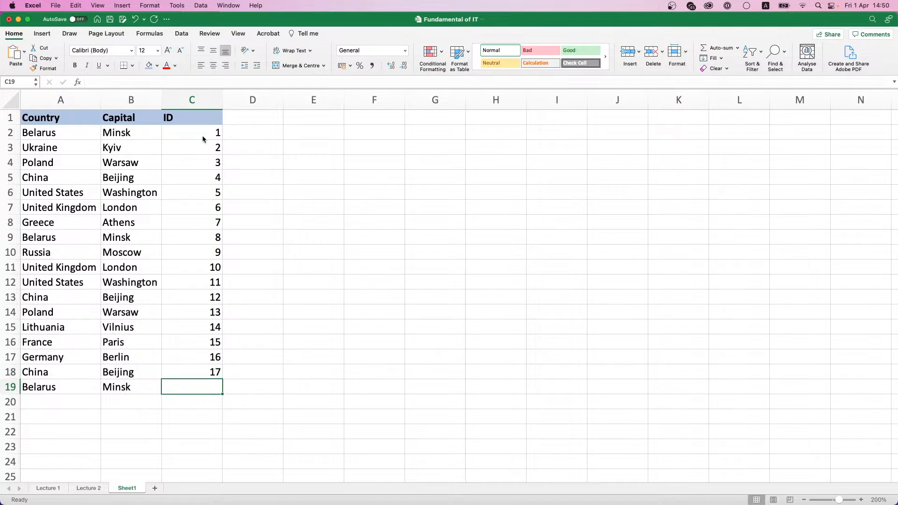
text(18)
key(ctrl+Return)
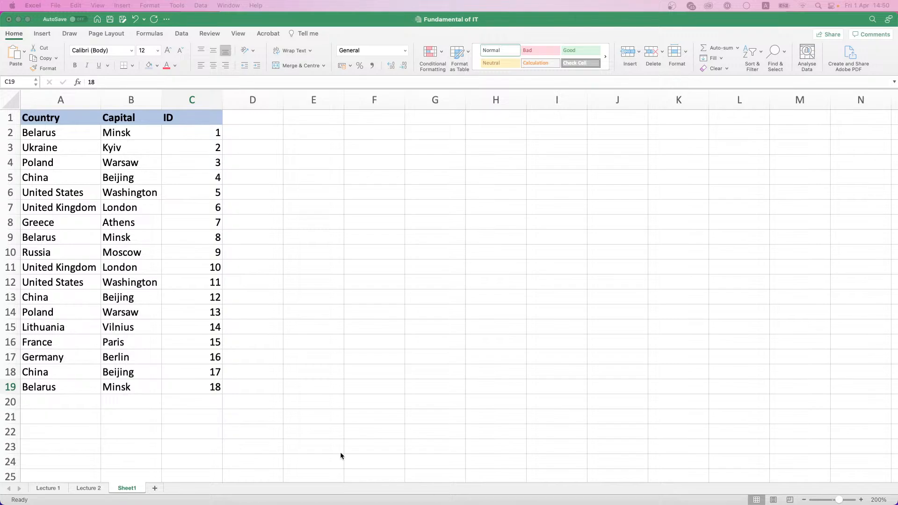
Step: Run Remove Duplicates on A1:C19 across all three columns, finding no duplicate rows
drag(33, 115, 194, 380)
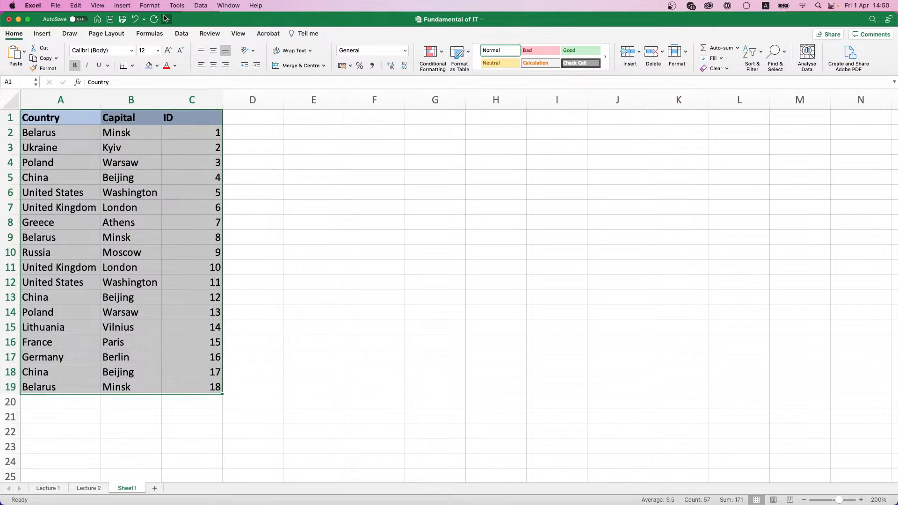
click(182, 36)
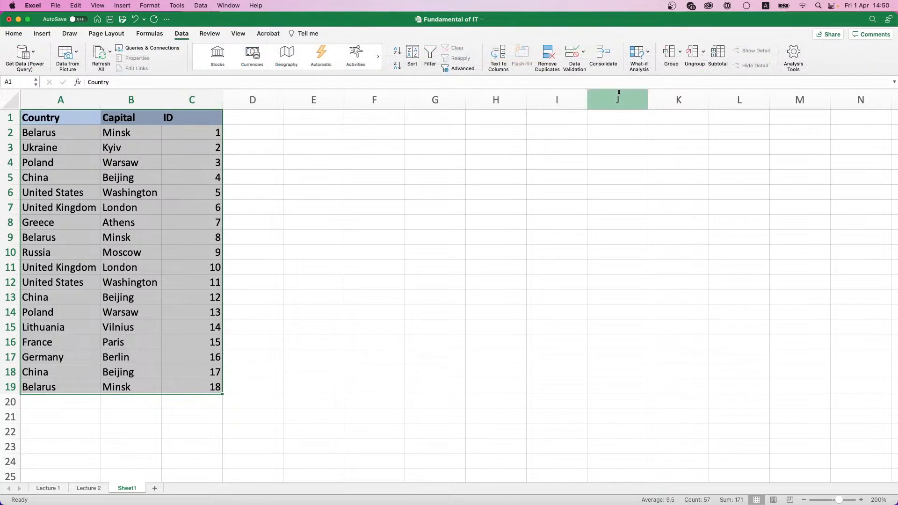
click(548, 60)
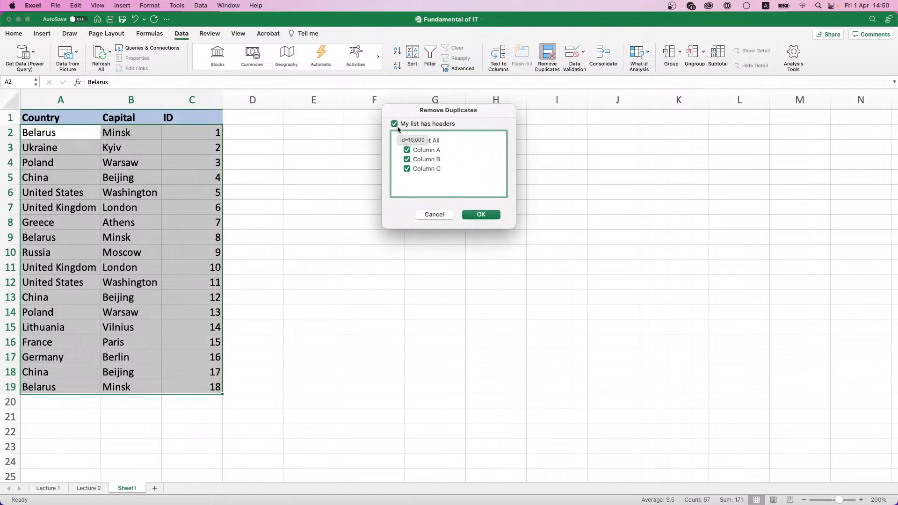
click(488, 214)
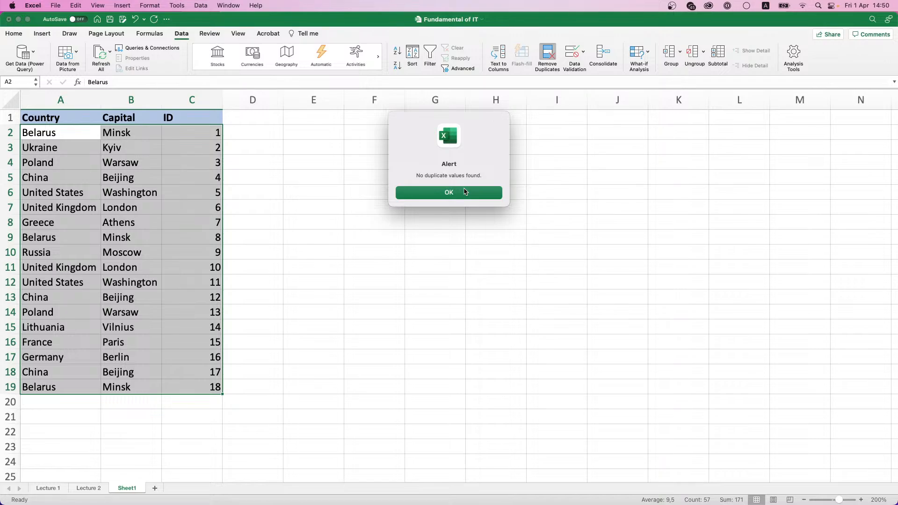
click(465, 192)
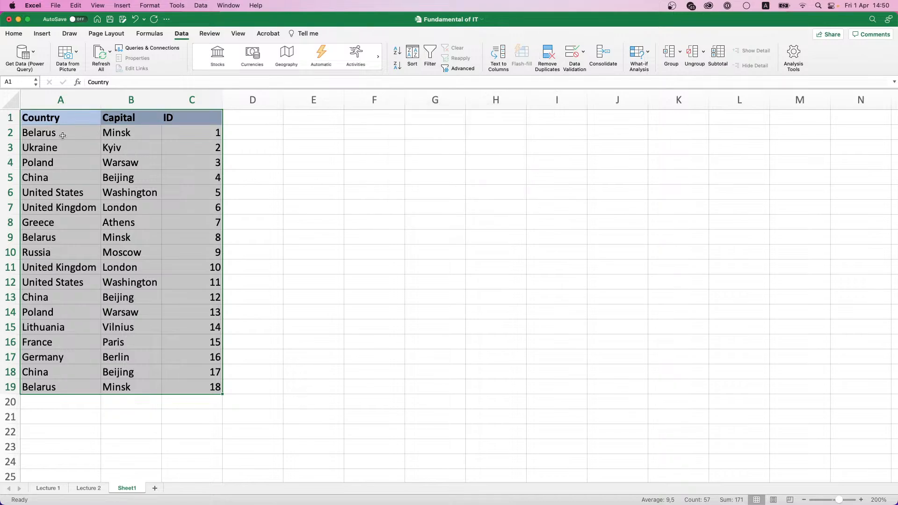
Step: Reselect the table A1:C19 and open, then cancel, the Remove Duplicates settings
click(192, 131)
mouse_move(192, 130)
mouse_down()
mouse_move(202, 372)
mouse_move(219, 388)
mouse_up()
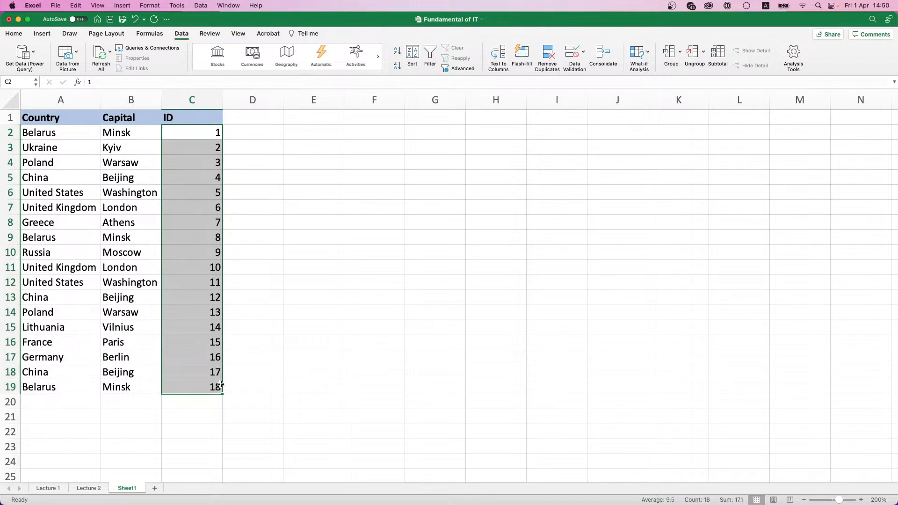
drag(41, 120, 181, 389)
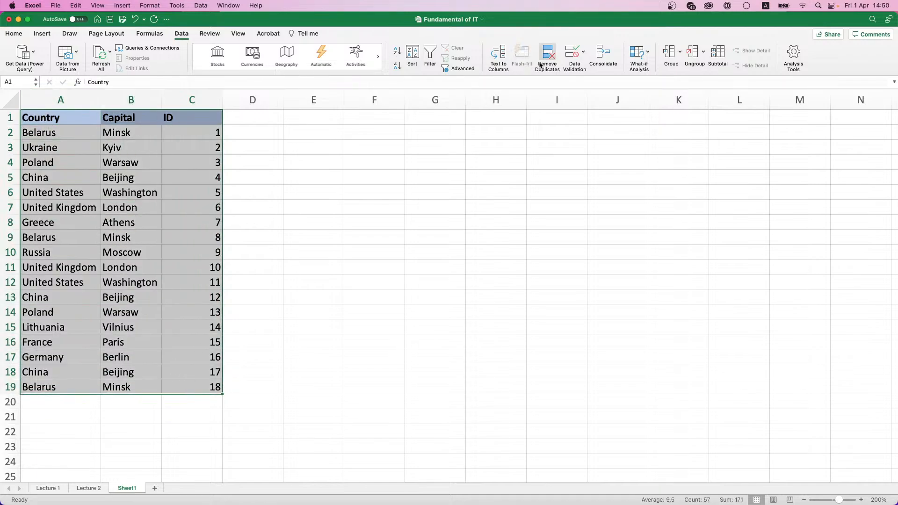
click(546, 58)
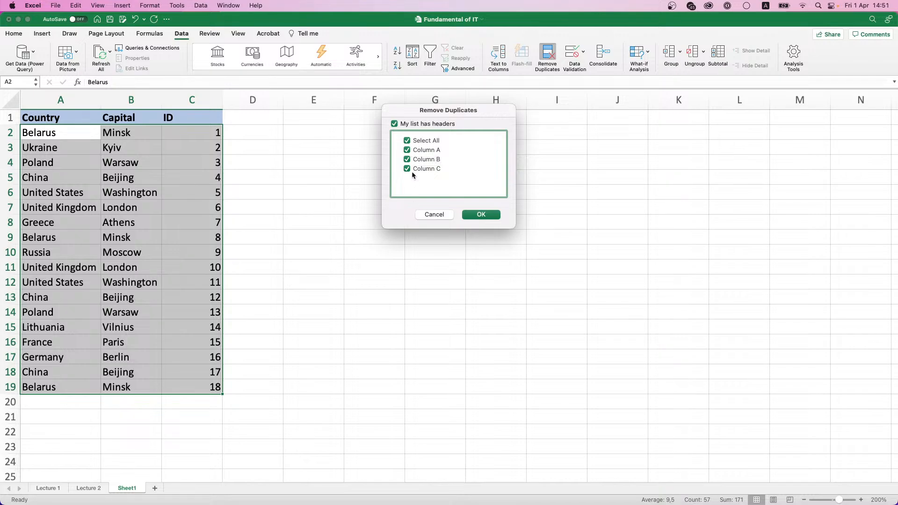
click(470, 215)
Step: Remove duplicates on A1:C19 by Country and Capital only, keeping headers, leaving 11 records
drag(60, 115, 216, 388)
click(552, 60)
click(408, 169)
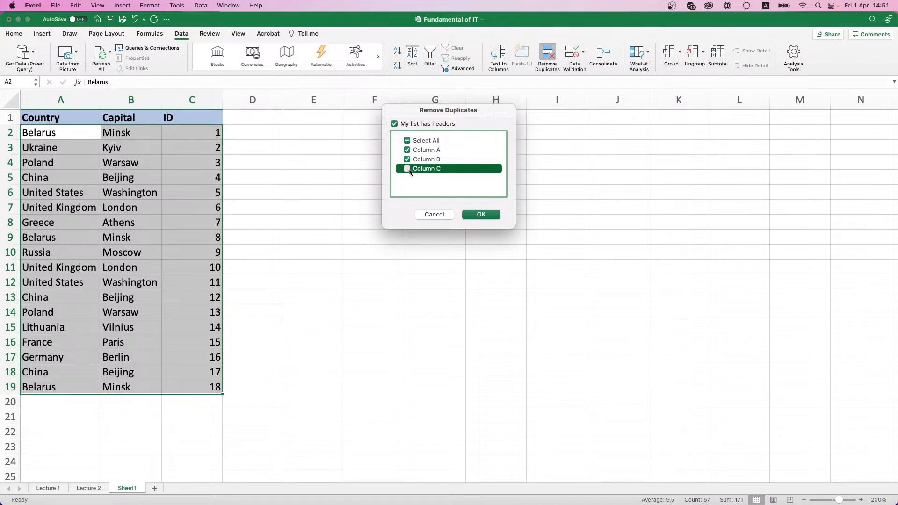
click(395, 125)
click(395, 124)
click(488, 216)
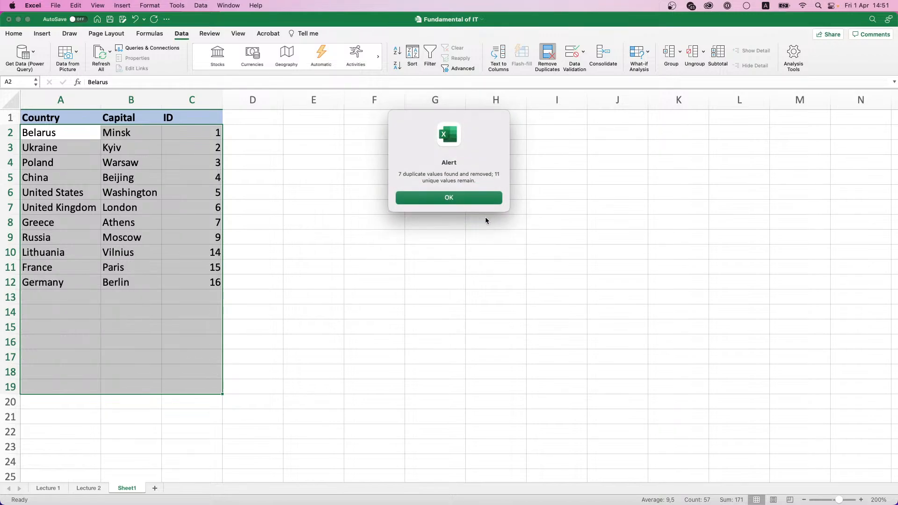
click(486, 199)
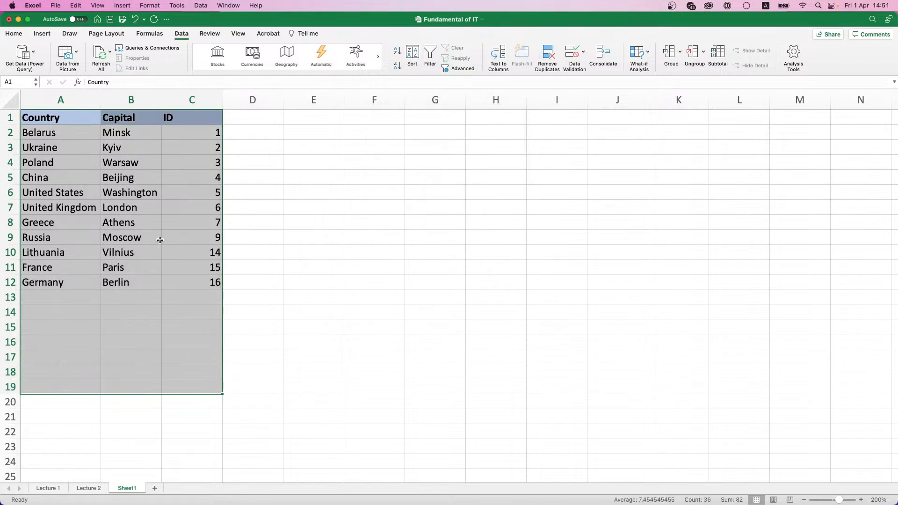
click(134, 240)
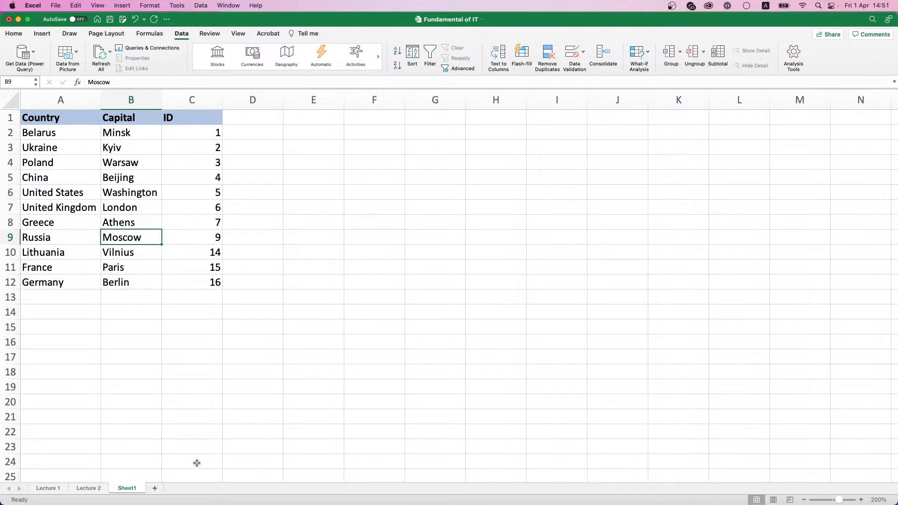
drag(69, 121, 77, 234)
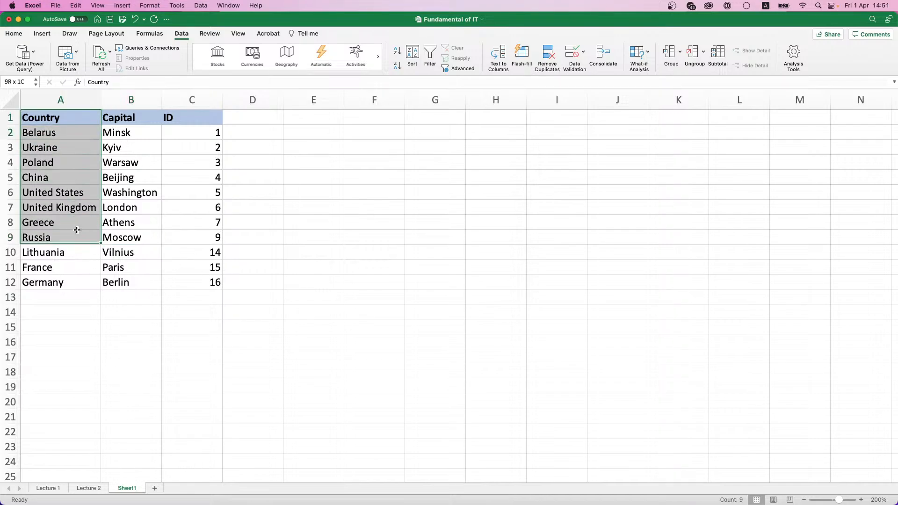
drag(126, 122, 126, 217)
drag(210, 121, 213, 249)
key(super+z)
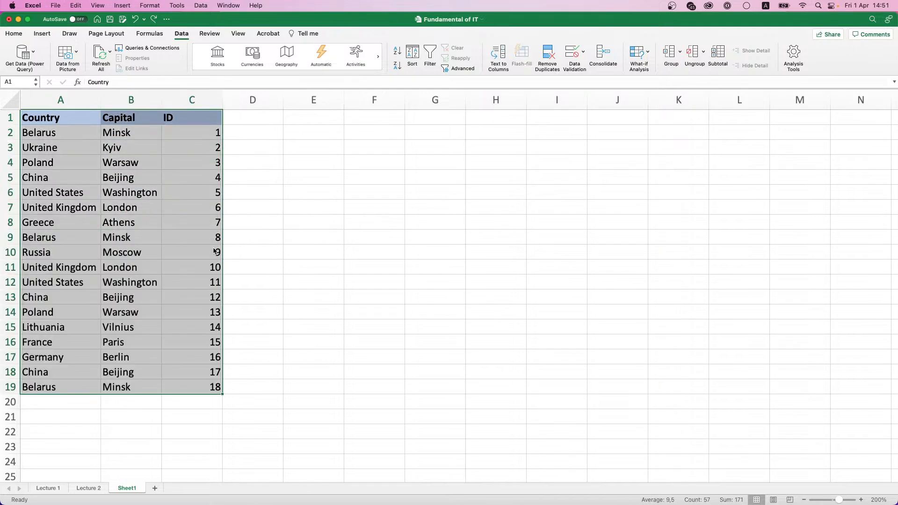
click(547, 58)
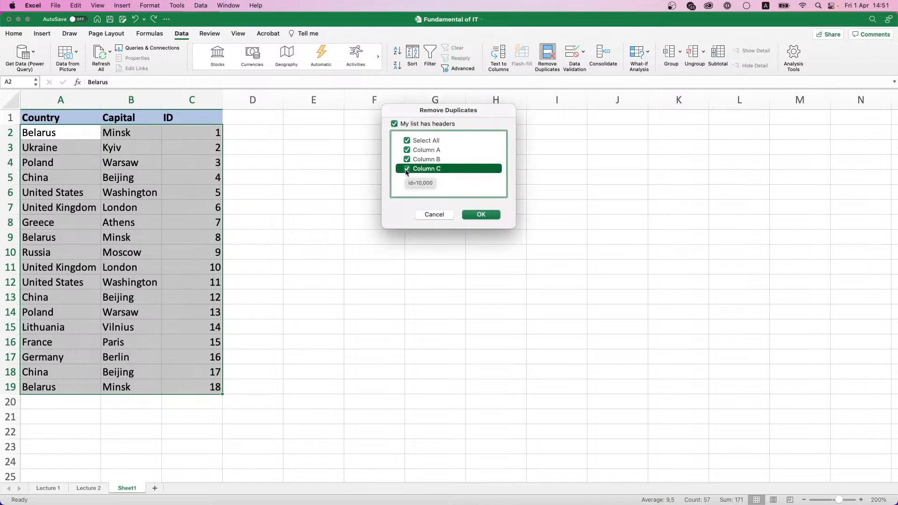
click(475, 214)
click(454, 199)
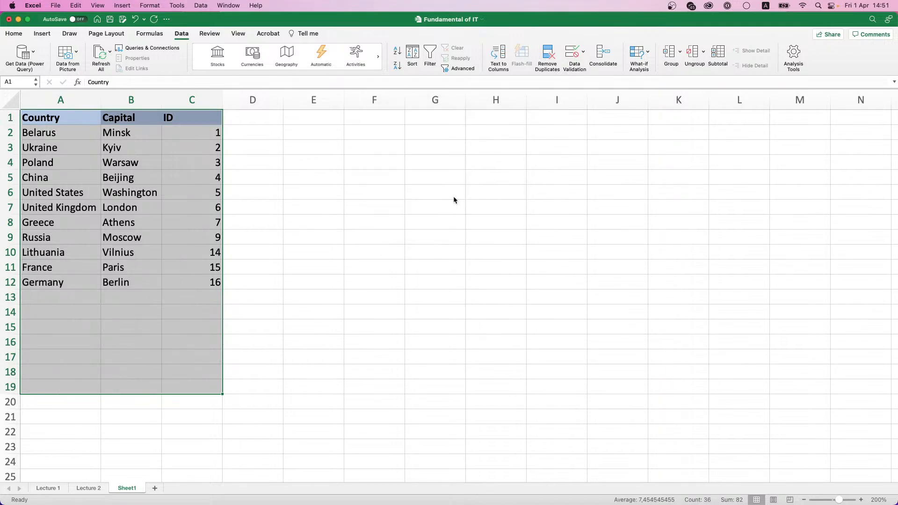
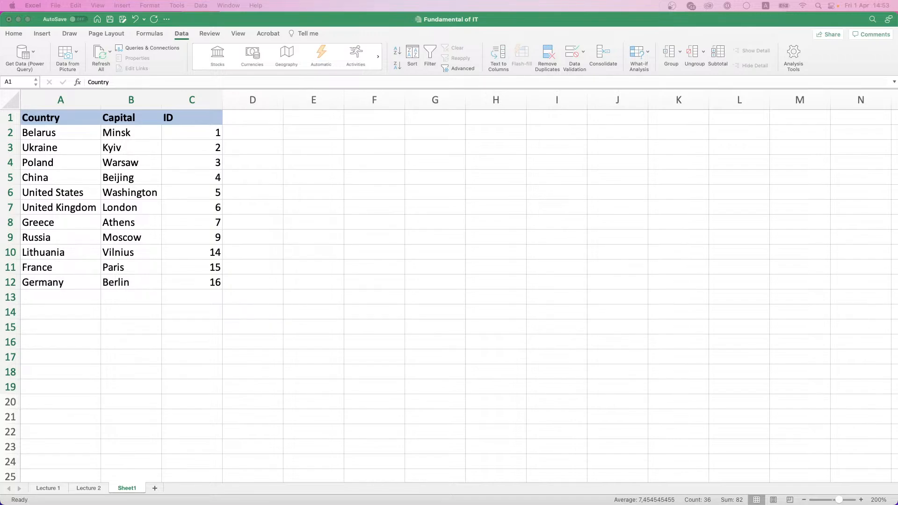
Step: Insert a new blank Sheet2 after Sheet1 and select cell A1
click(155, 488)
scroll(72, 131, up, 5)
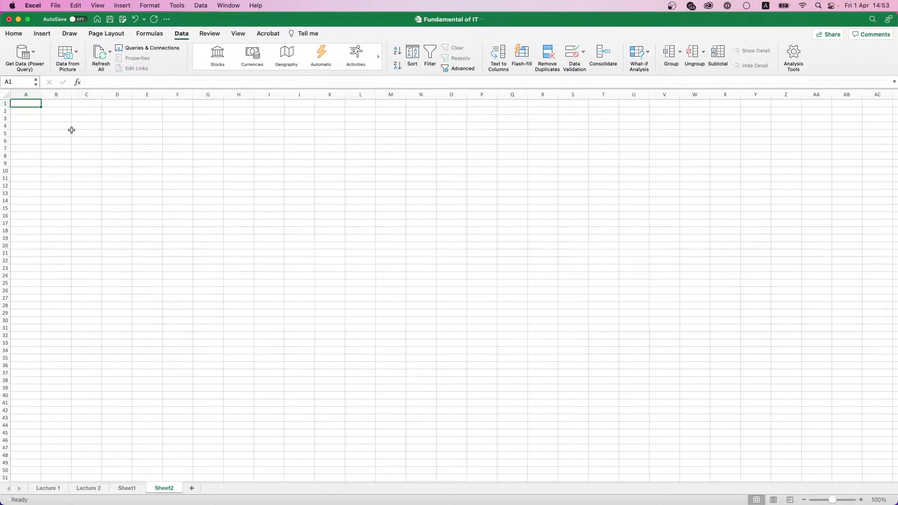
scroll(72, 131, up, 5)
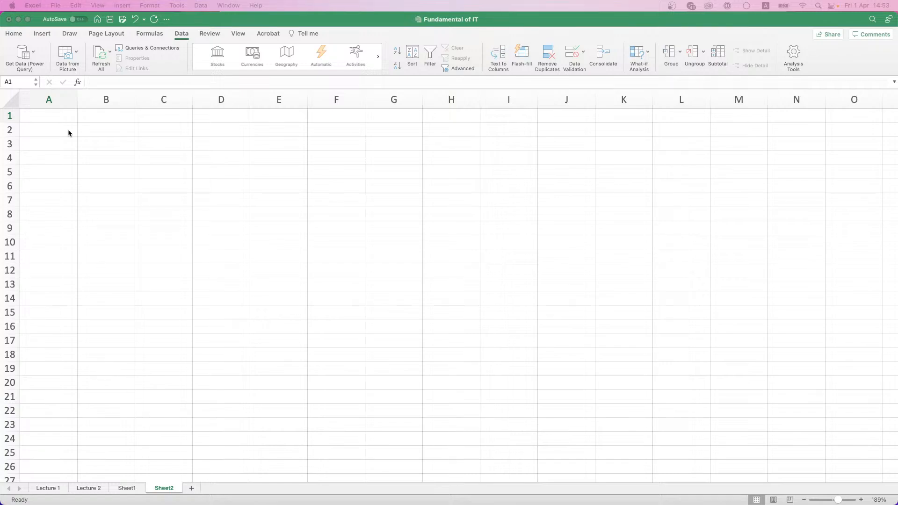
click(52, 115)
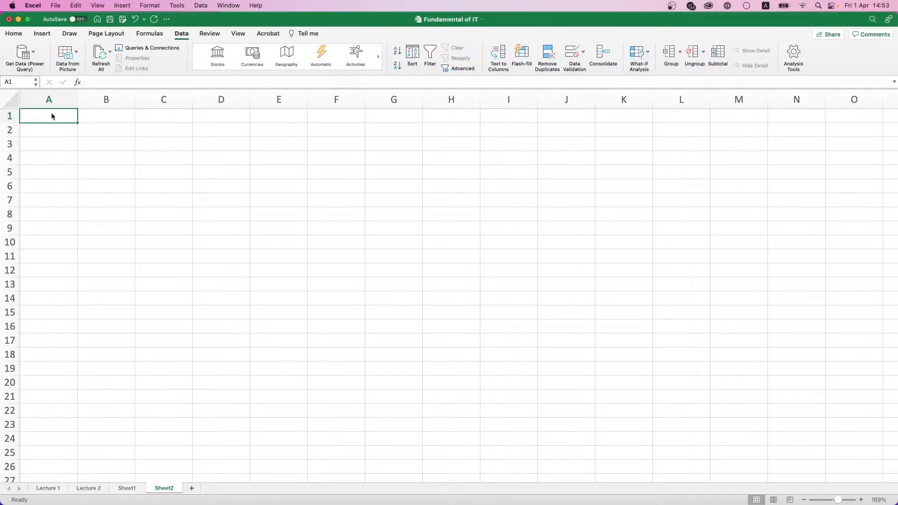
Step: Paste the copied names into A1 using Match Destination Formatting
right_click(52, 116)
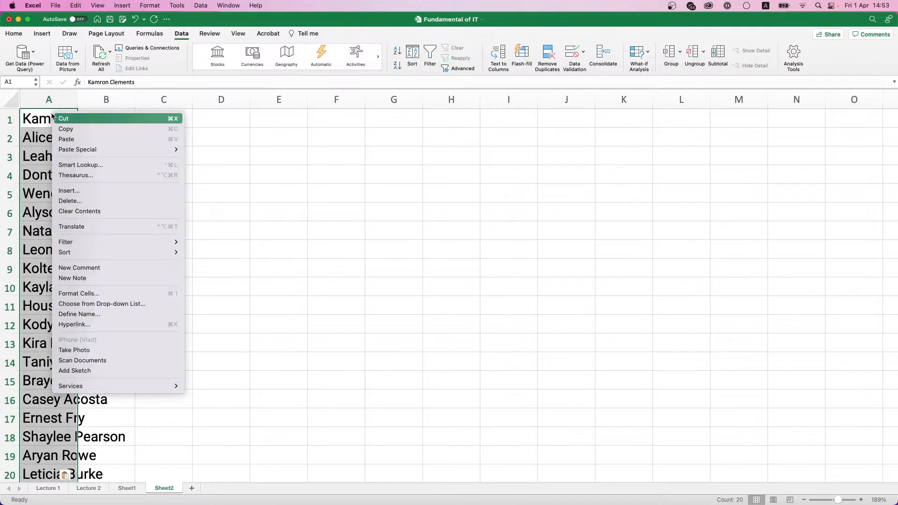
mouse_move(72, 151)
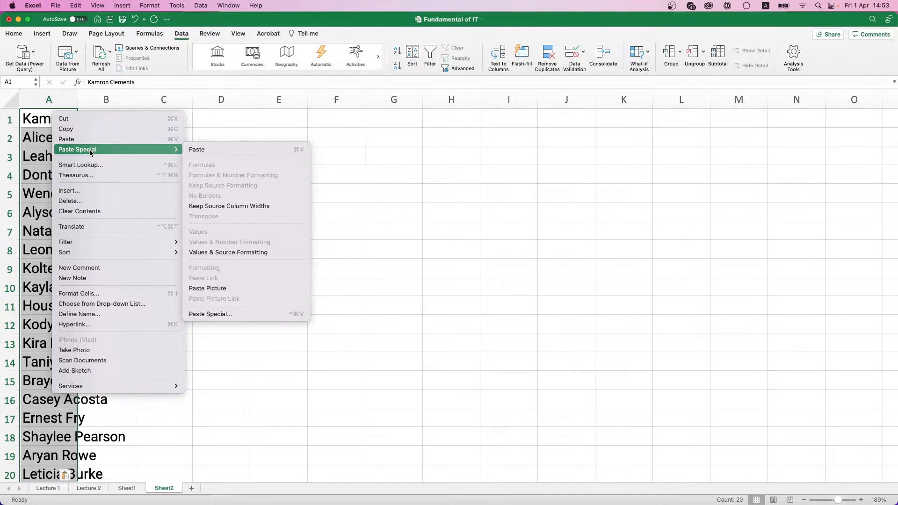
click(65, 478)
click(67, 476)
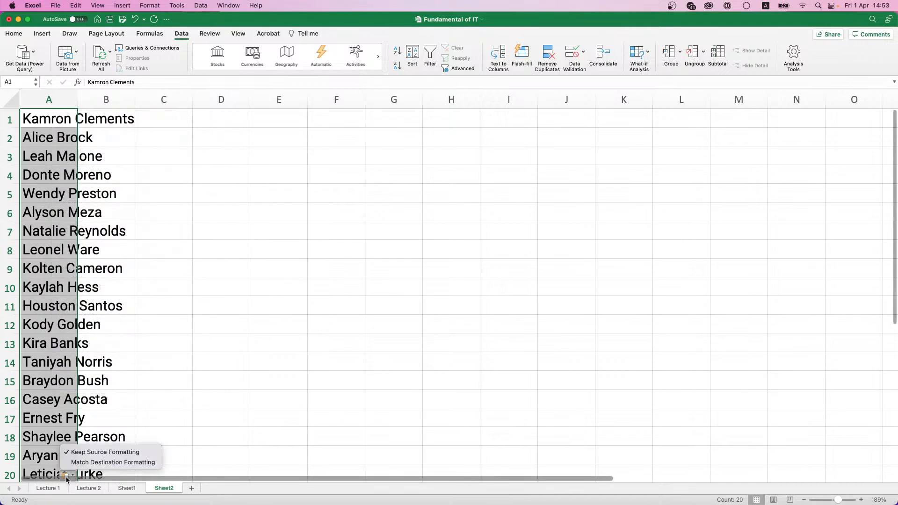
click(91, 463)
Step: Autofit column A to the longest name and select the names in A1:A20
drag(52, 158, 75, 158)
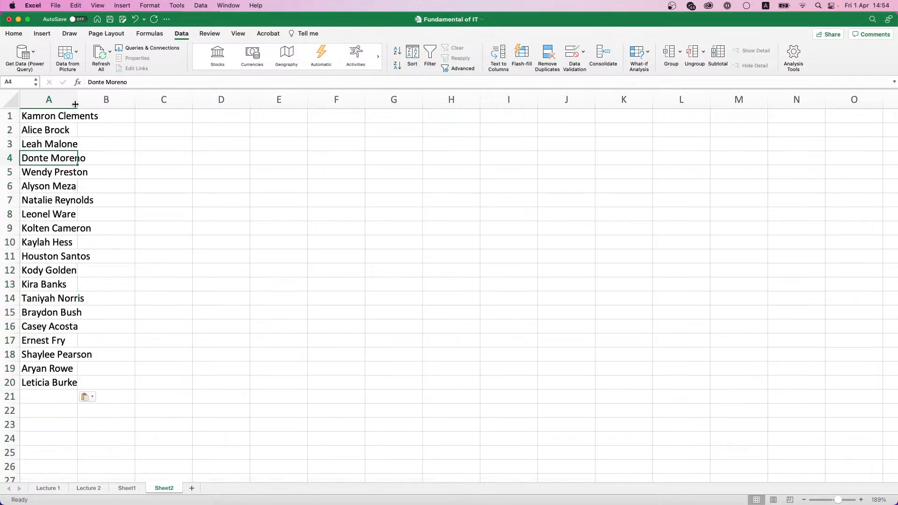
double_click(75, 104)
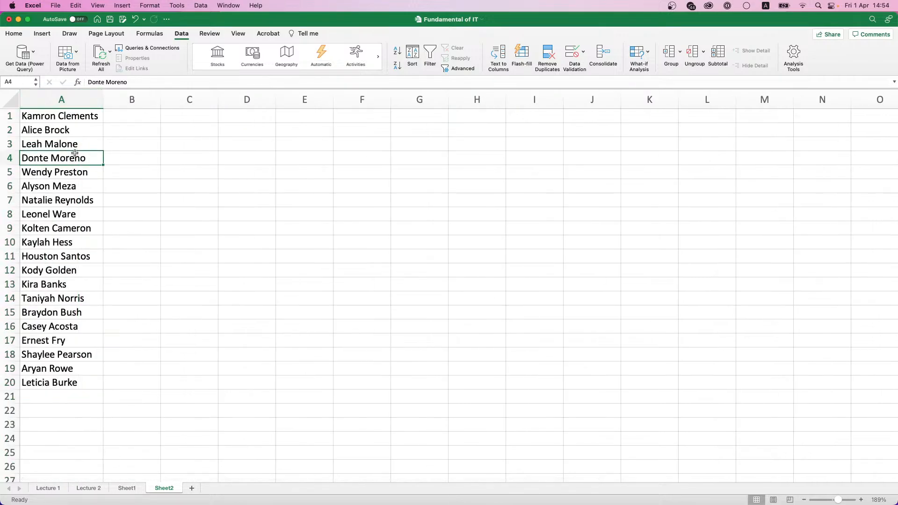
click(76, 117)
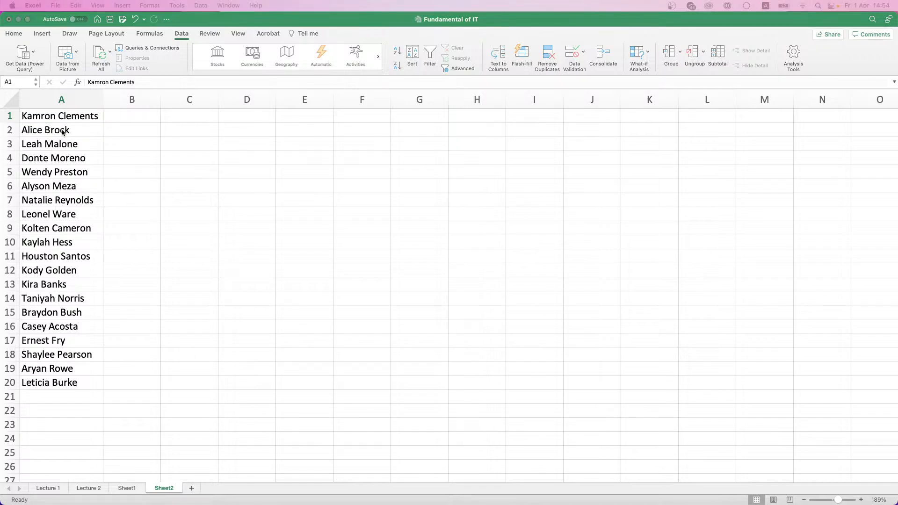
click(63, 382)
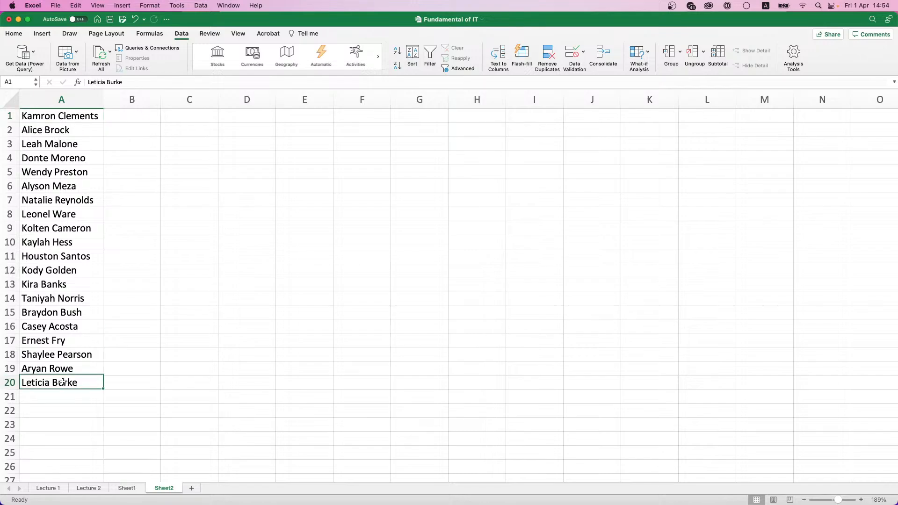
drag(63, 383, 51, 110)
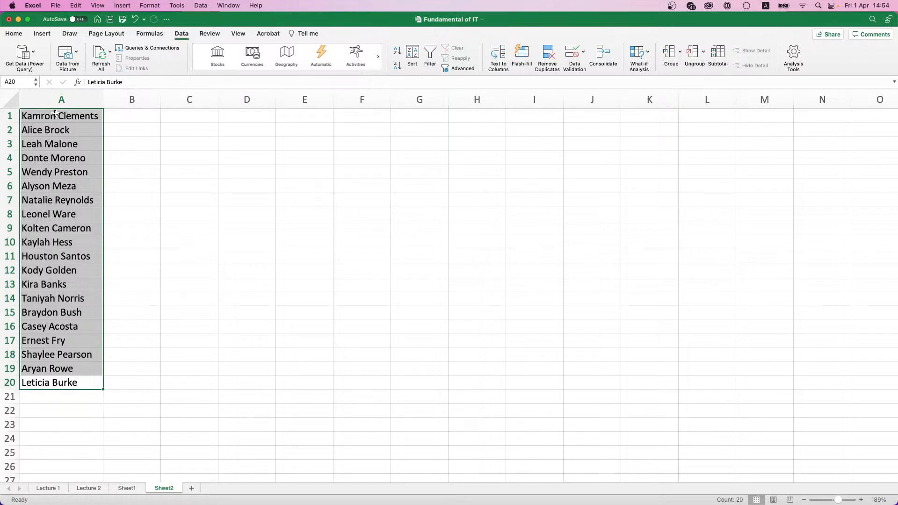
Step: Start Text to Columns as Delimited with Space as the separator
click(14, 33)
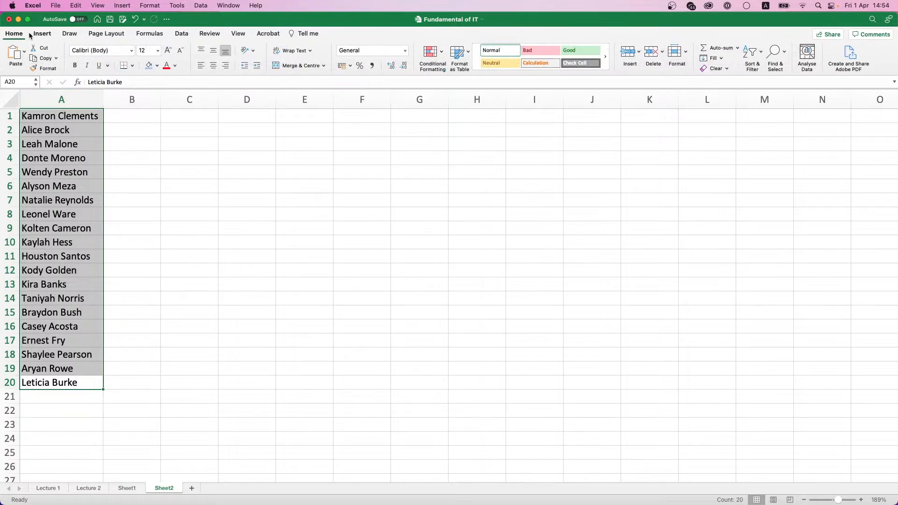
click(182, 32)
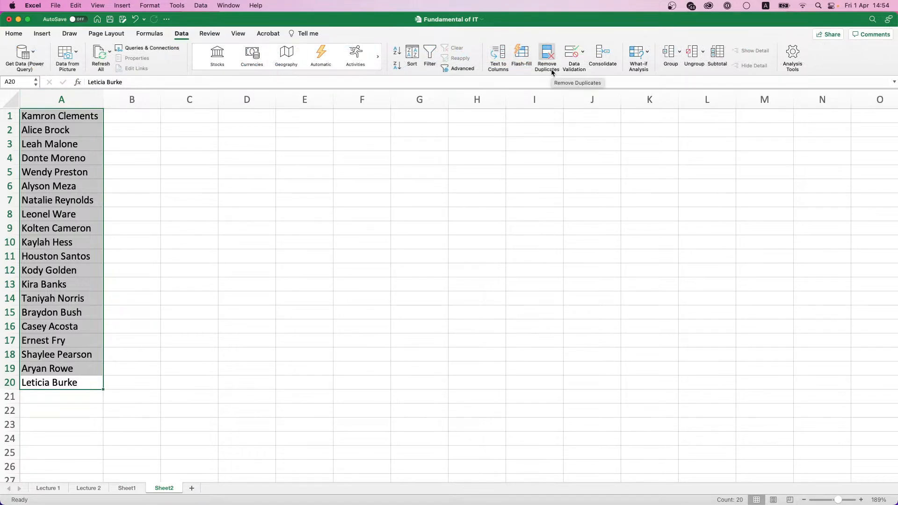
click(498, 56)
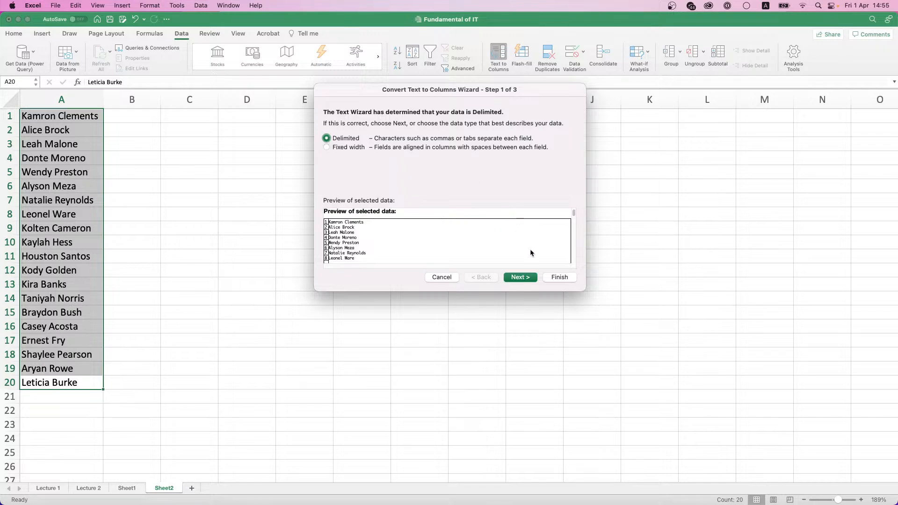
click(531, 278)
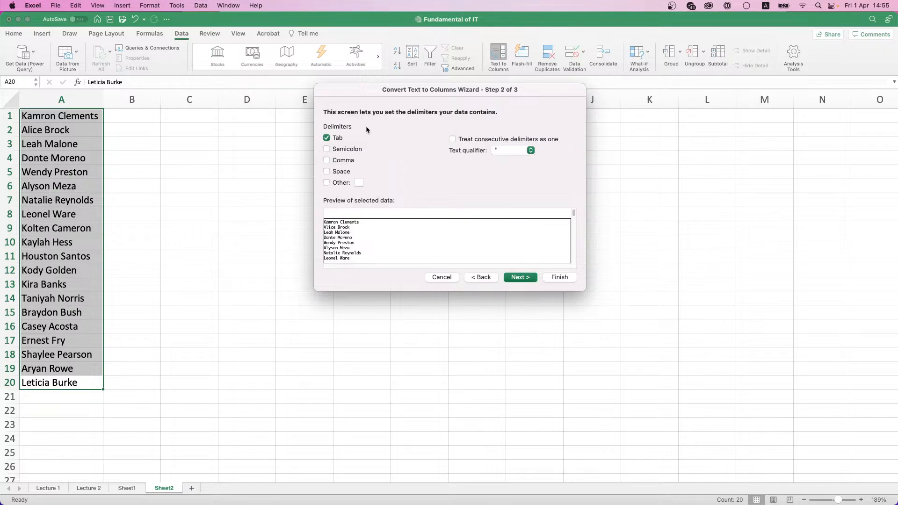
click(327, 172)
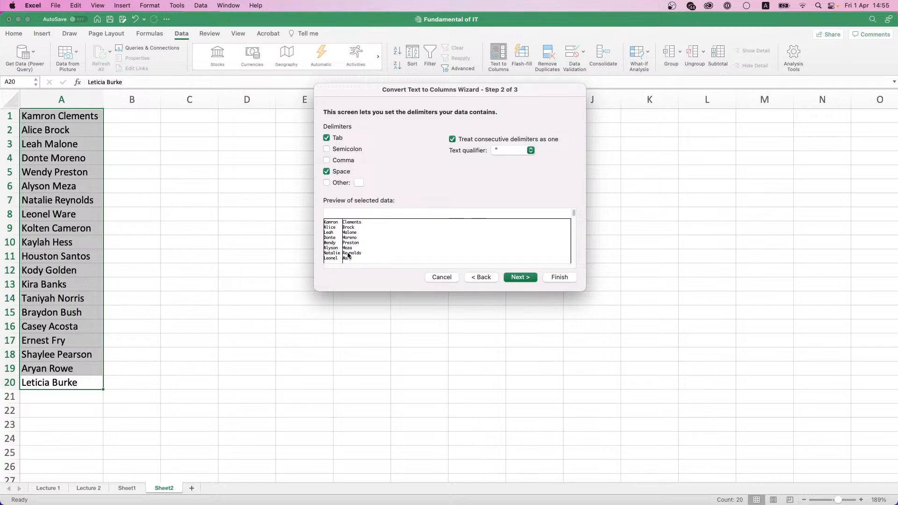
click(505, 279)
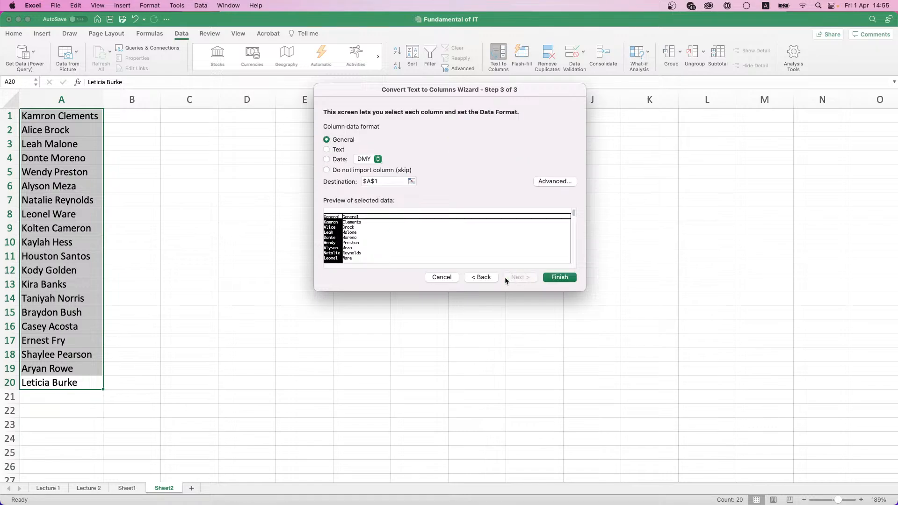
click(352, 226)
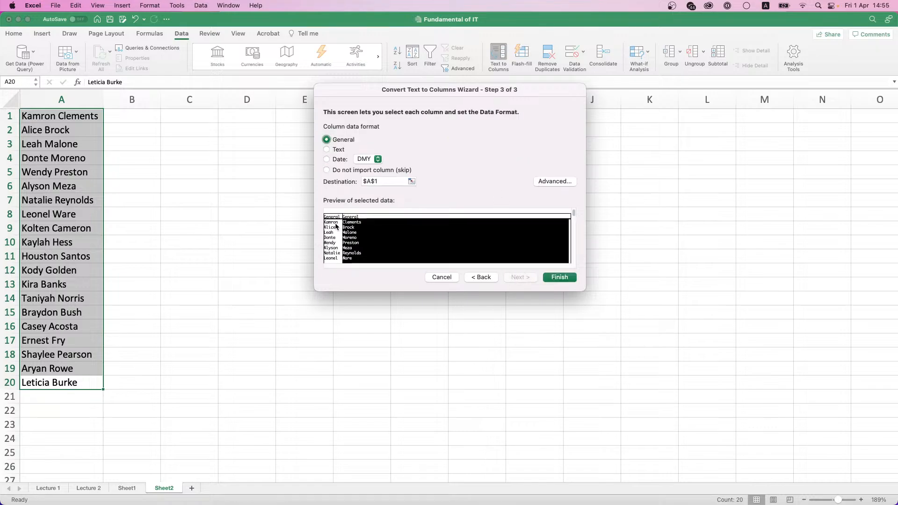
click(334, 228)
click(349, 232)
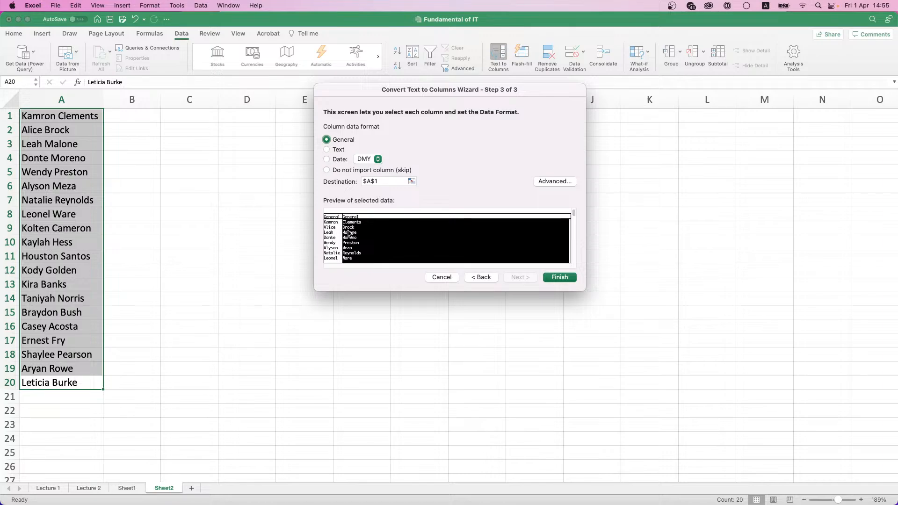
click(338, 227)
click(515, 258)
Step: Set the destination to =$A$1 and finish, putting first names in A and surnames in B
click(412, 181)
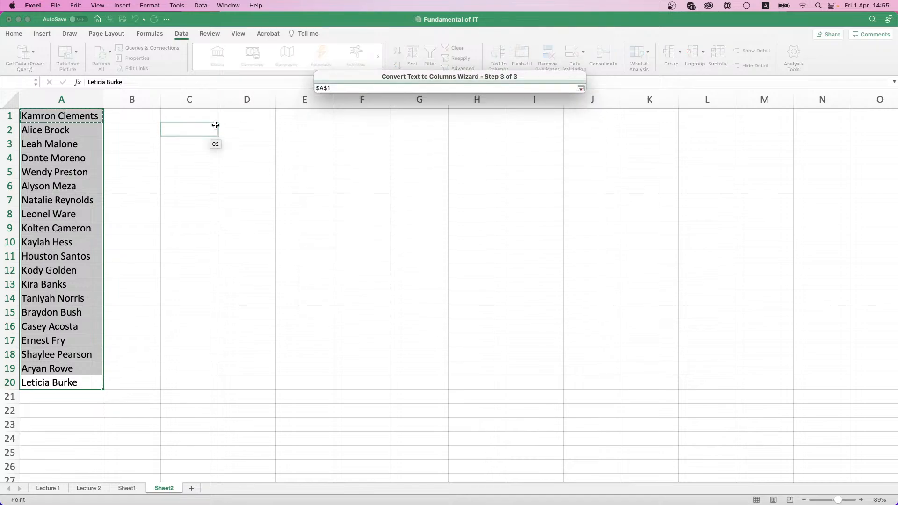
text(+$A$1)
click(84, 116)
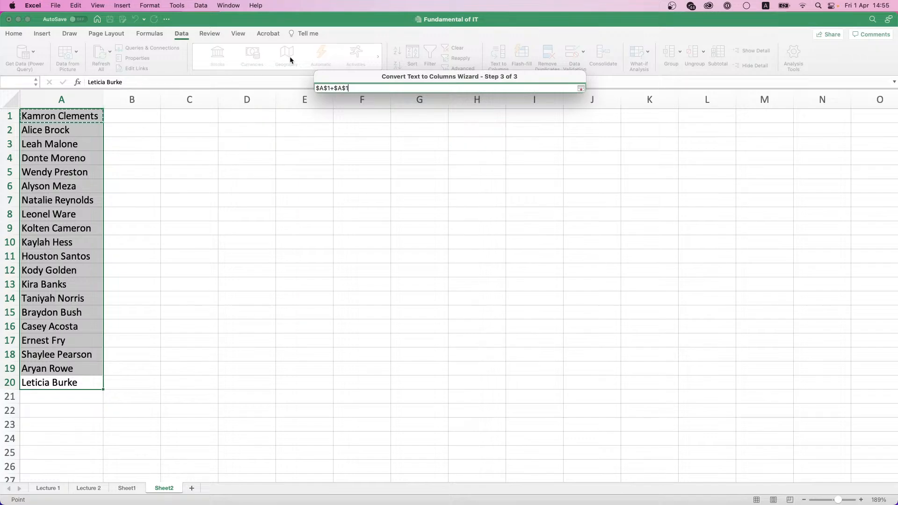
click(581, 89)
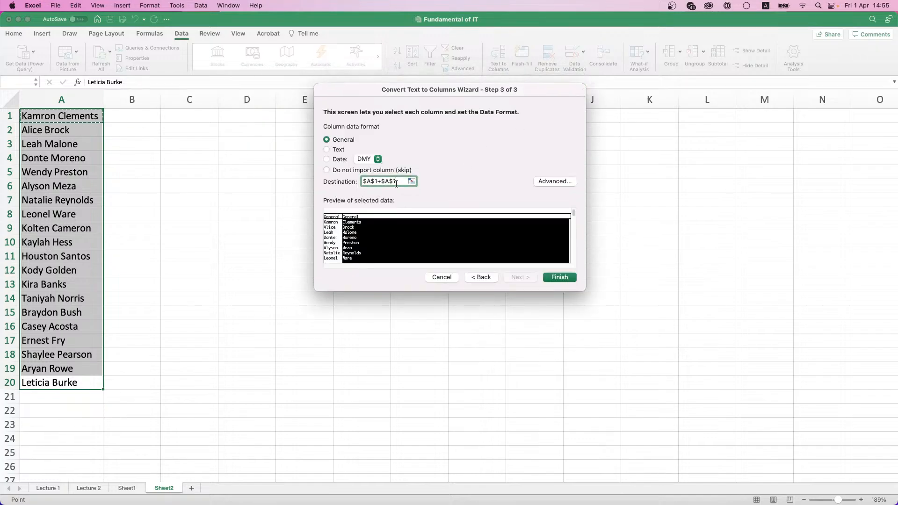
triple_click(396, 182)
key(BackSpace)
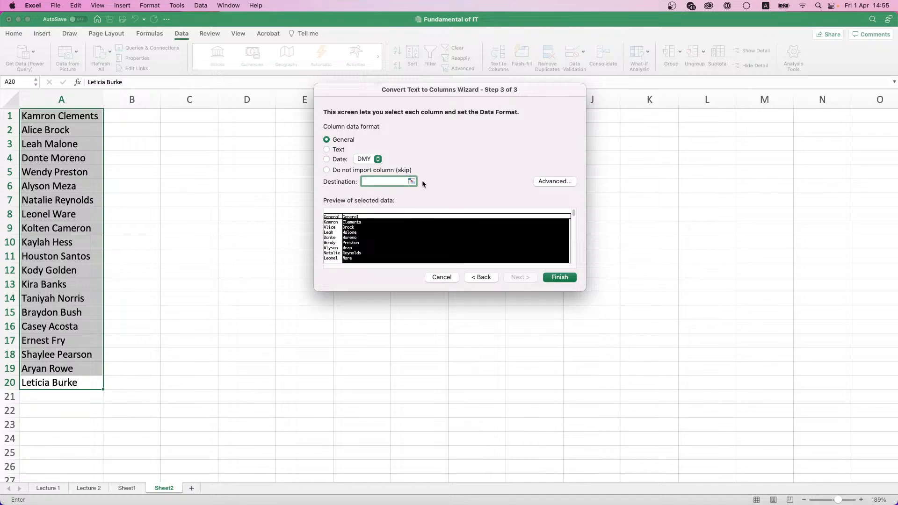
click(411, 181)
click(51, 117)
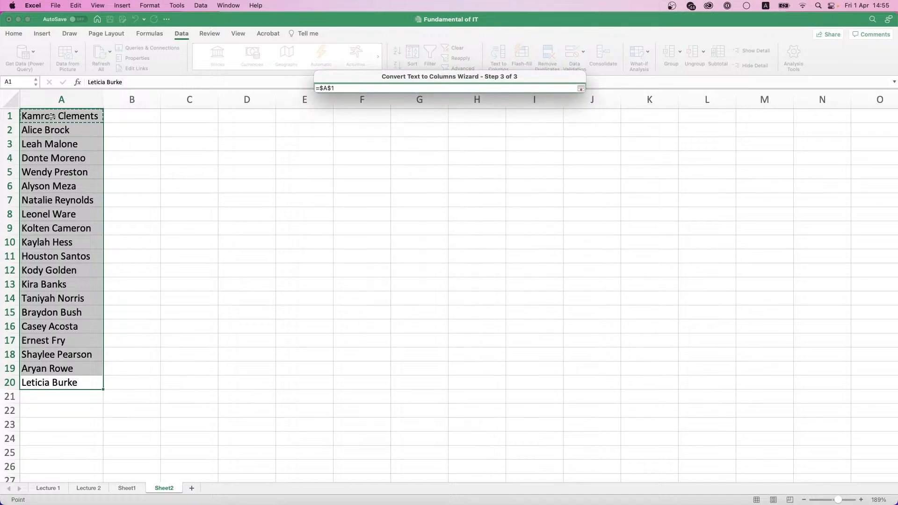
click(581, 89)
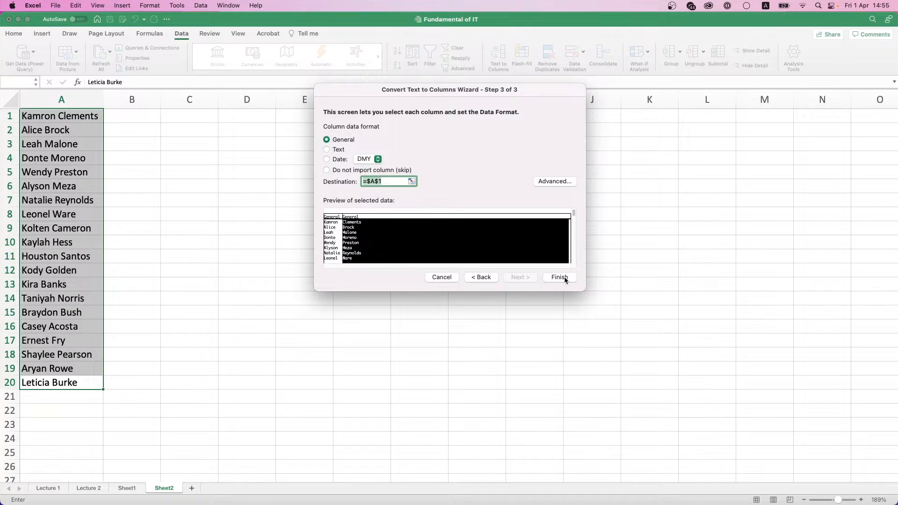
click(560, 277)
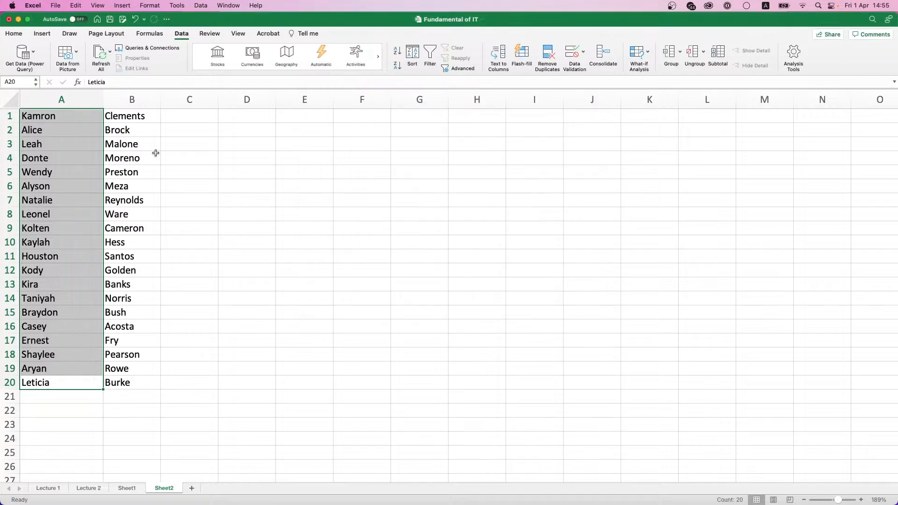
click(33, 117)
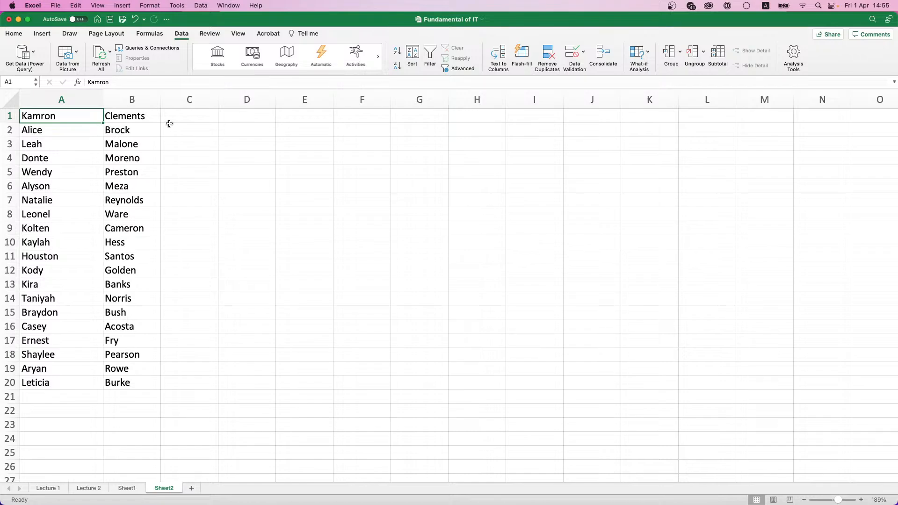
Step: Copy B2:B14 from Lecture 1 and clear the old split names from Sheet2's A1:B20
click(238, 118)
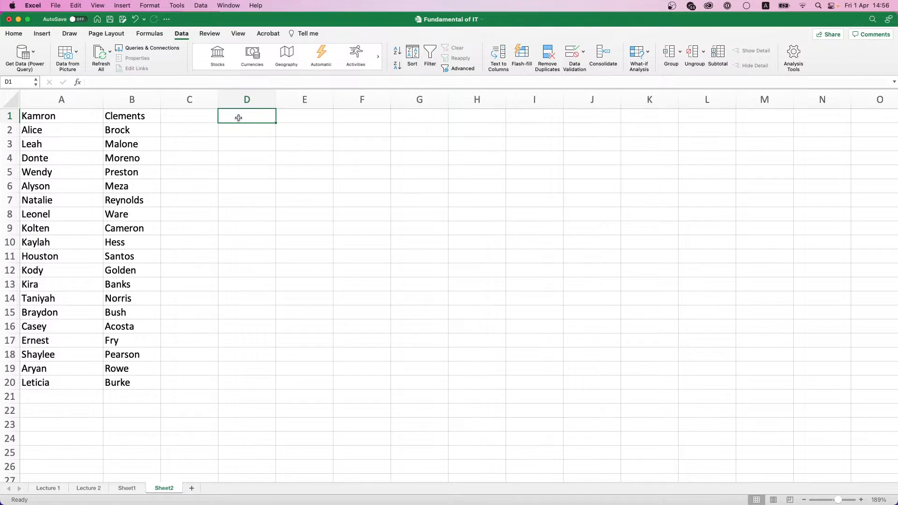
click(60, 487)
drag(100, 127, 102, 271)
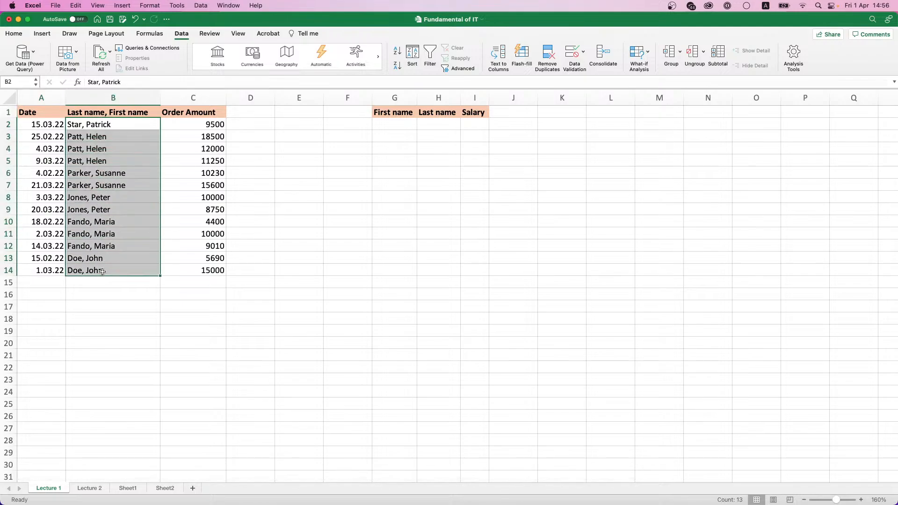
key(super+c)
click(166, 487)
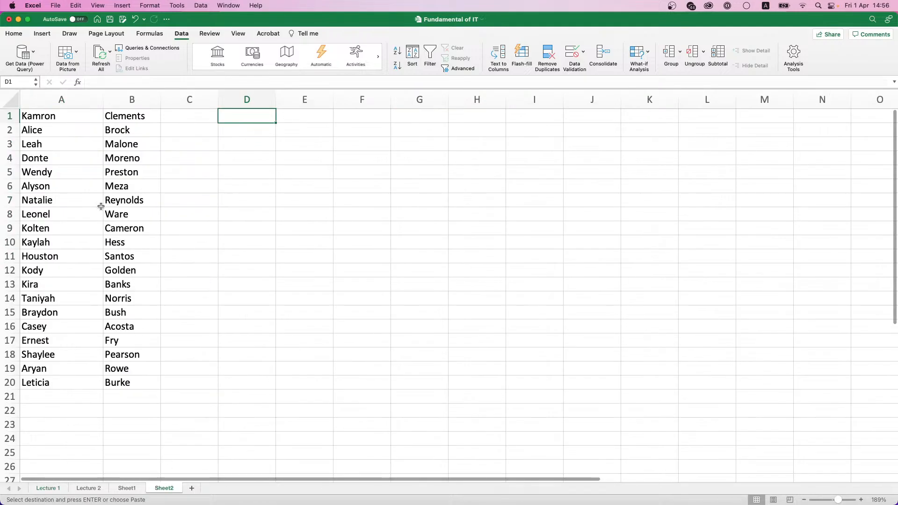
drag(58, 117, 129, 386)
key(Delete)
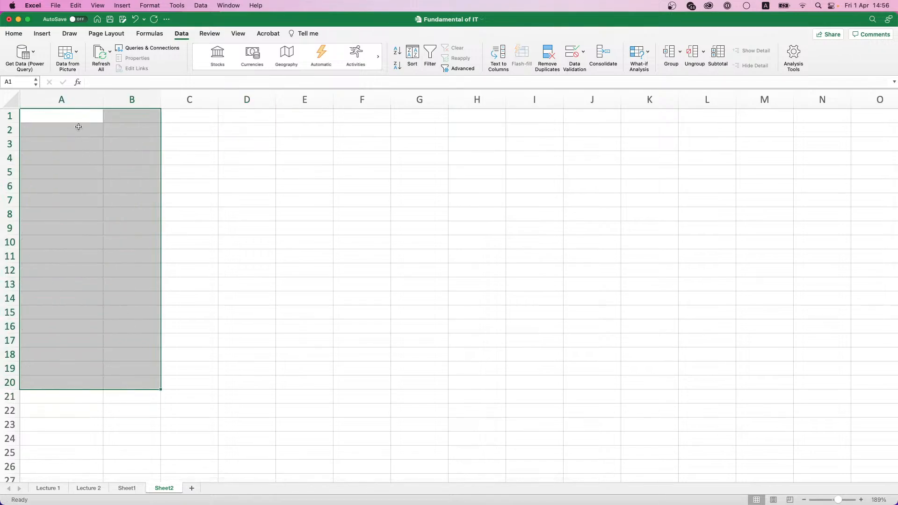
click(79, 113)
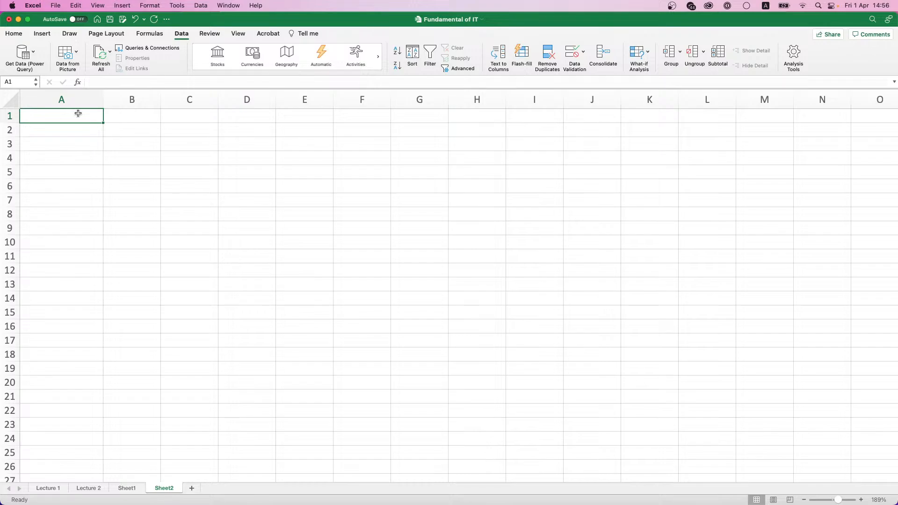
Step: Paste the 13 'Last name, First name' entries into Sheet2 at A1 and select A1:A13
click(57, 489)
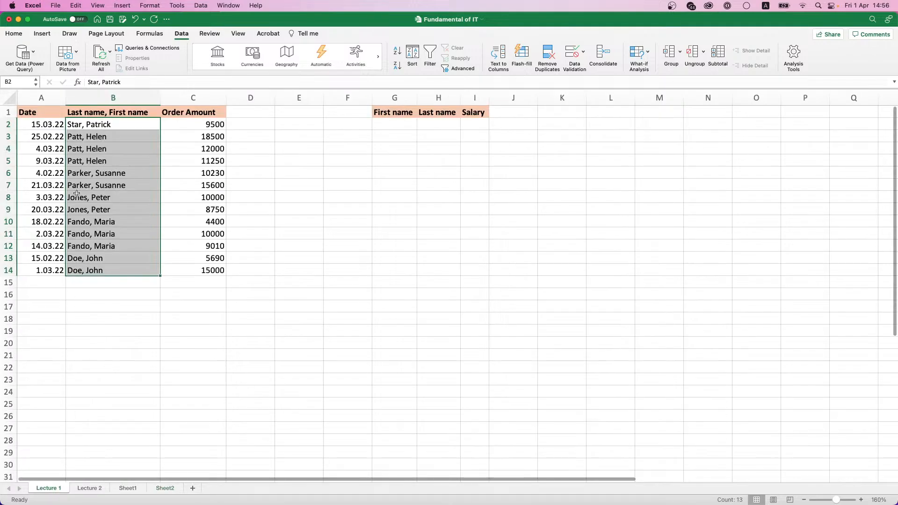
key(super+c)
click(165, 489)
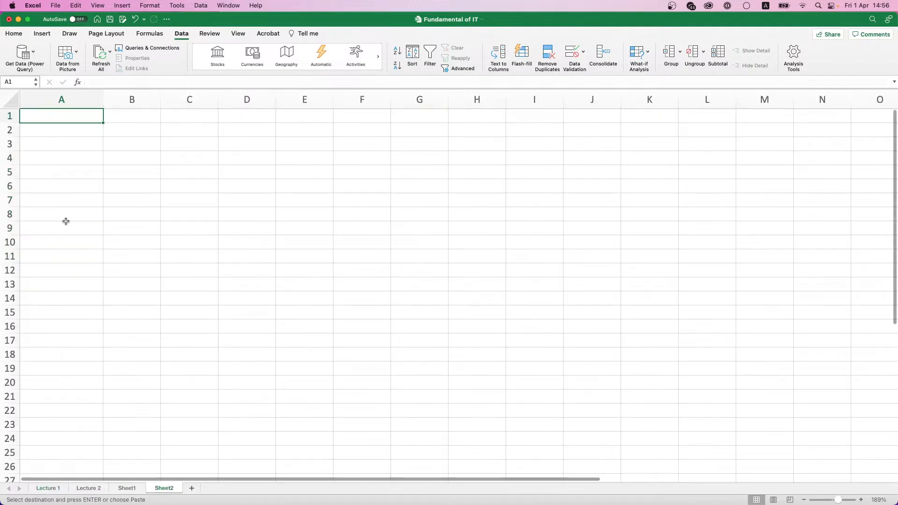
key(super+v)
click(112, 134)
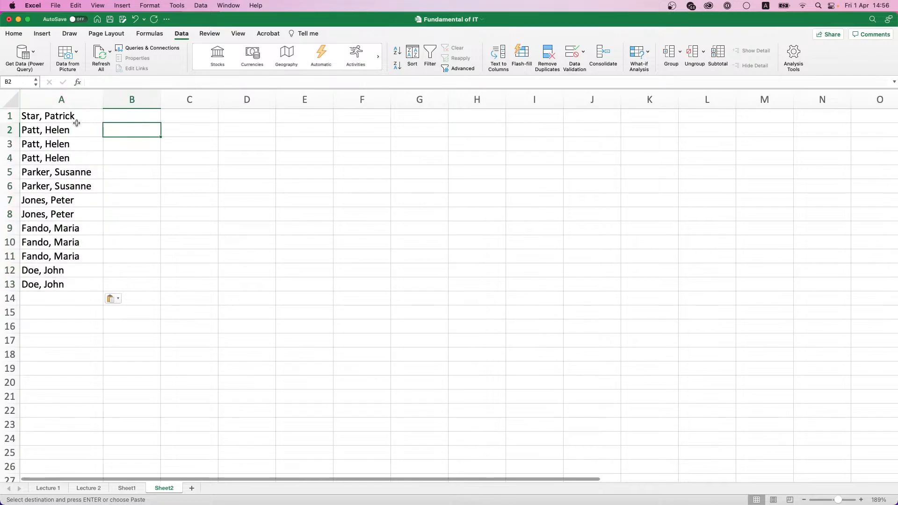
drag(76, 122, 77, 284)
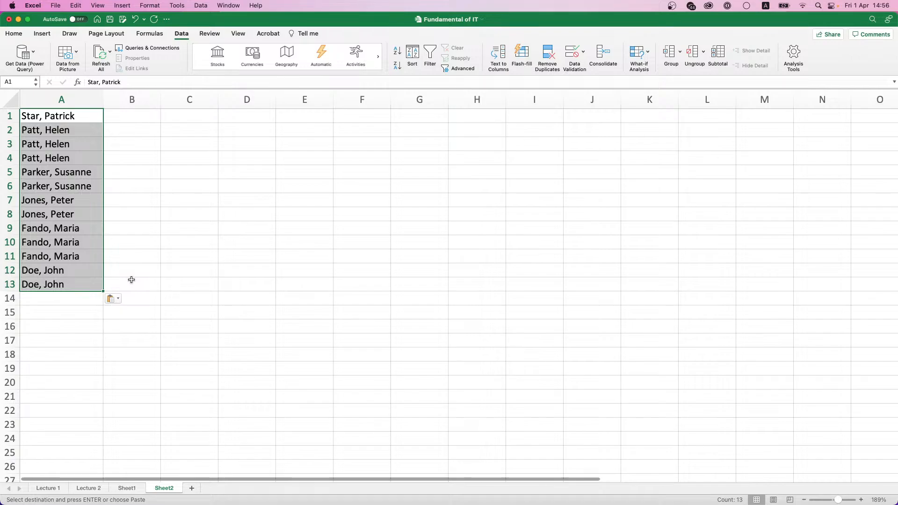
Step: Run Text to Columns on A1:A13 with Comma instead of Space as the delimiter
click(498, 55)
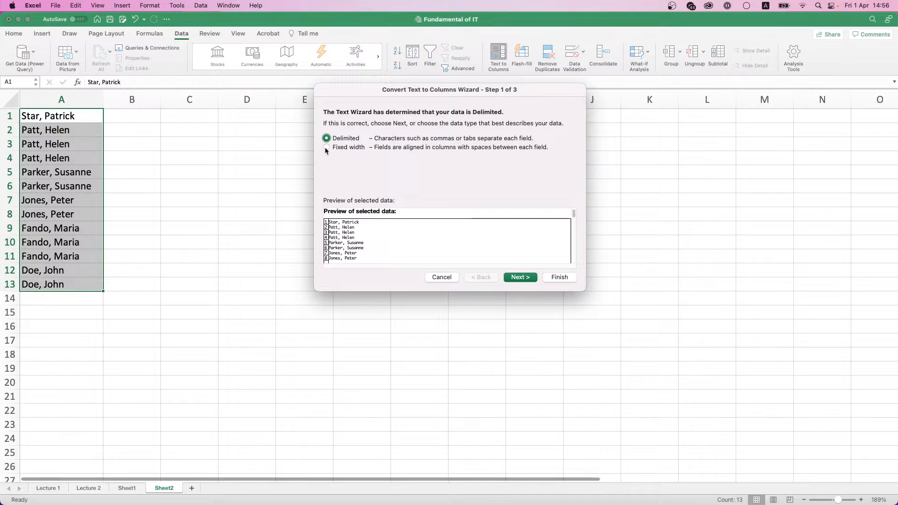
click(523, 277)
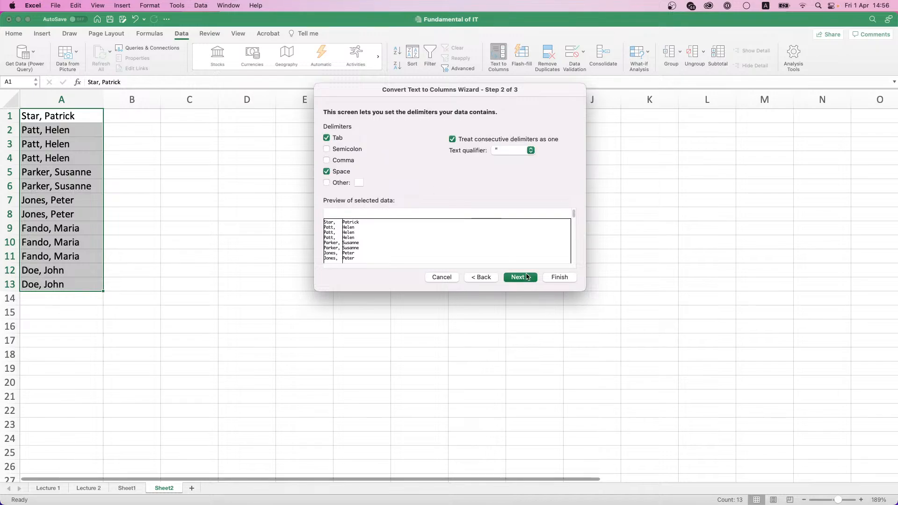
click(327, 172)
click(326, 160)
click(528, 282)
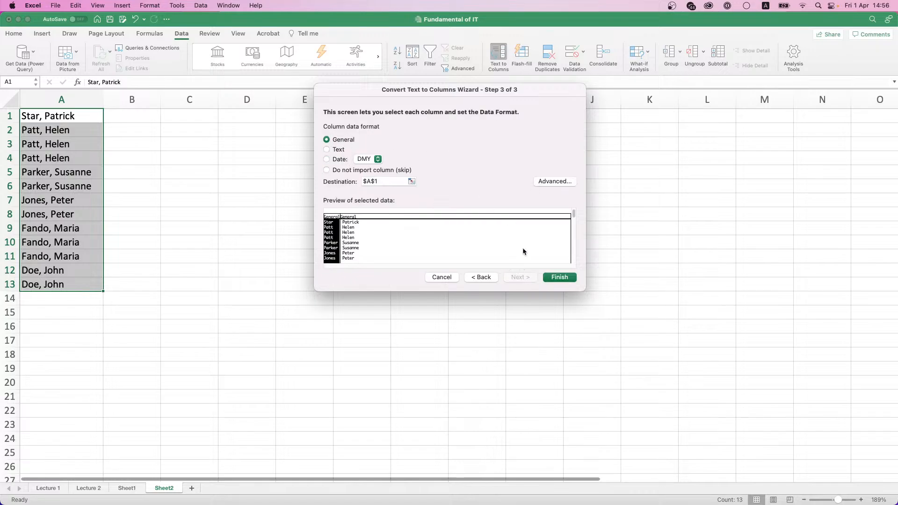
click(553, 279)
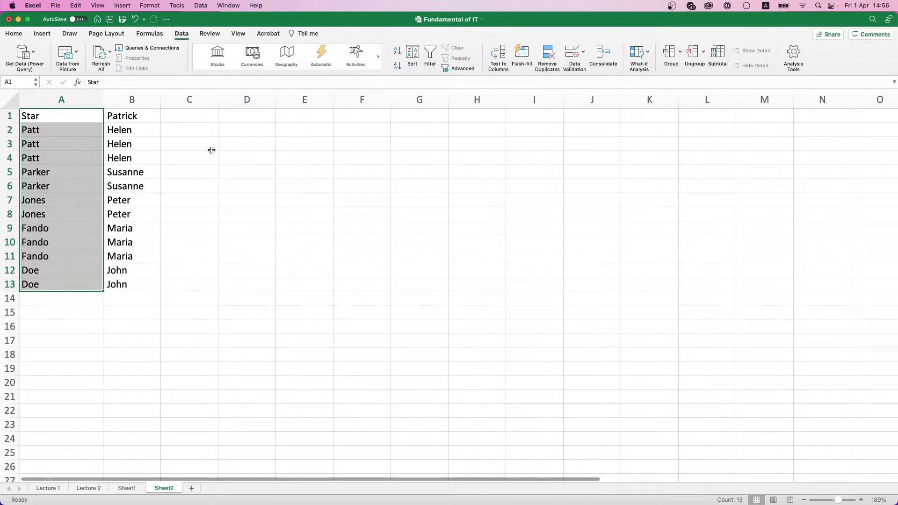
click(210, 148)
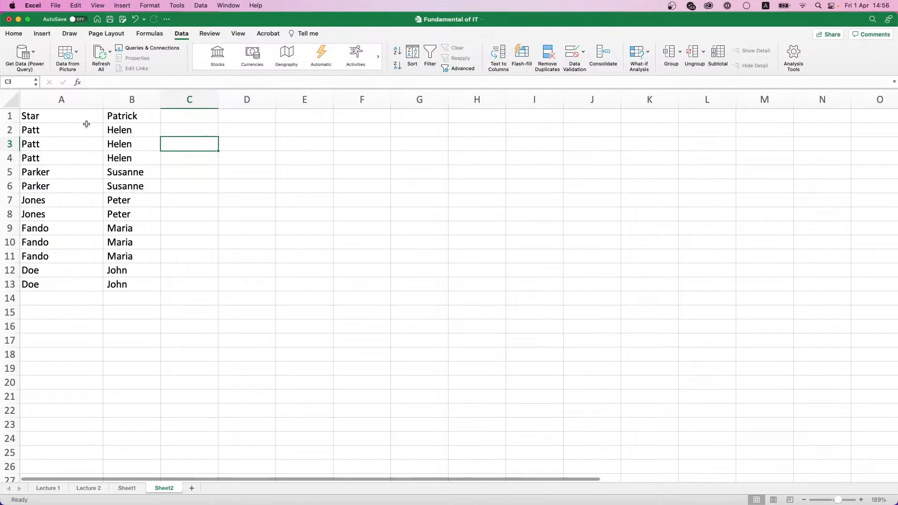
Step: Clear A1:B13 and enter '22.03.2022 10000' in A1
drag(86, 122, 130, 287)
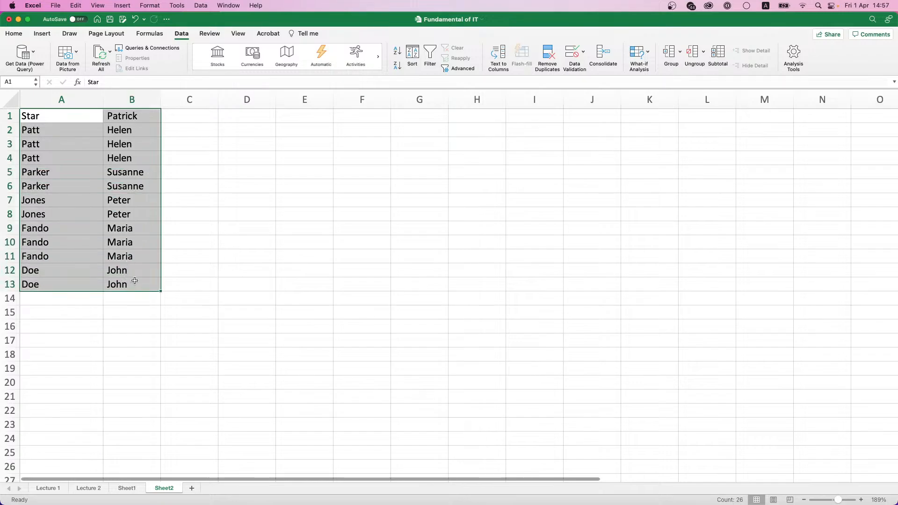
key(Delete)
click(73, 122)
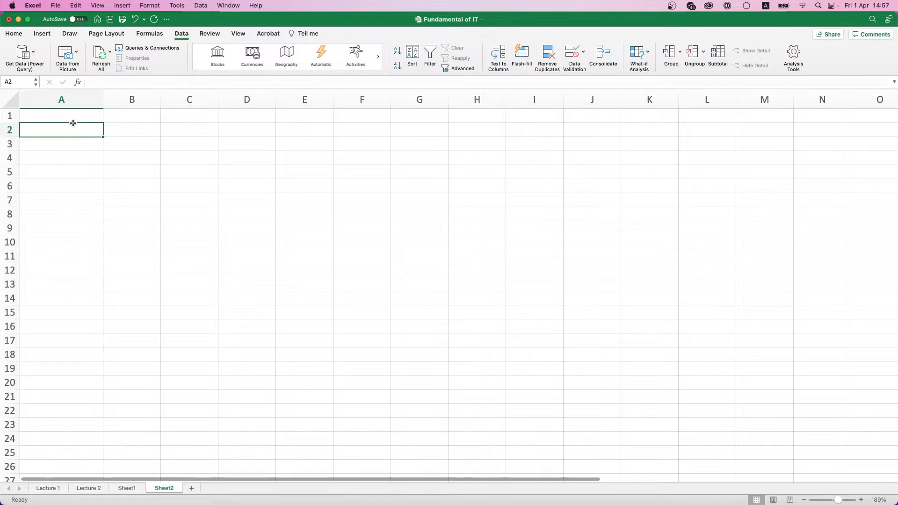
text(22)
key(BackSpace)
key(BackSpace)
key(Up)
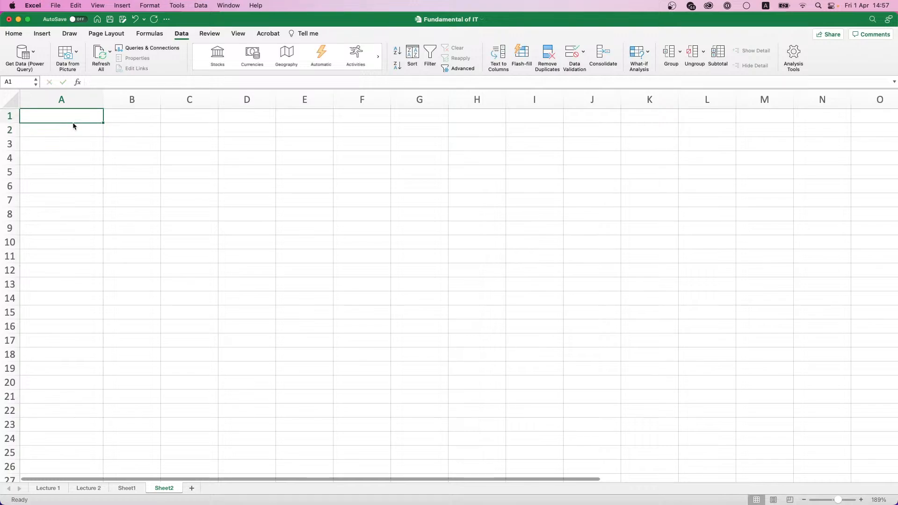
text(22.)
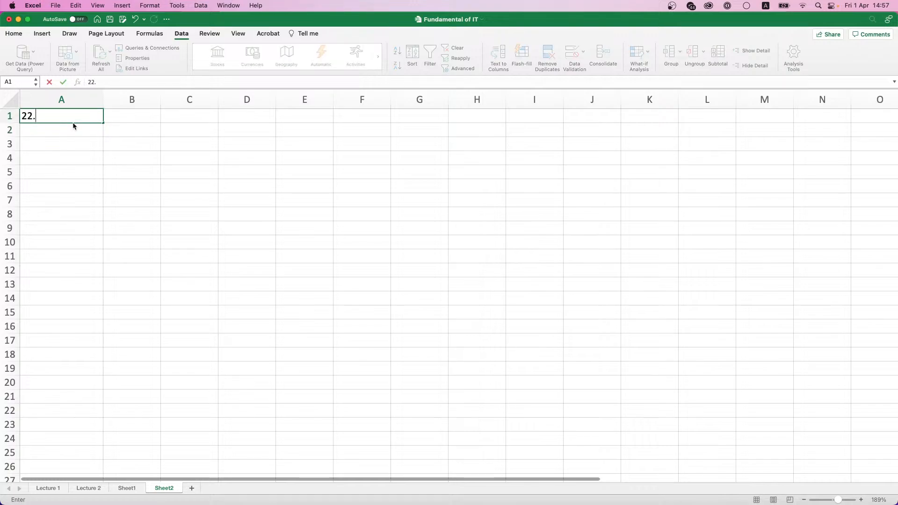
text(03.2022)
key(Return)
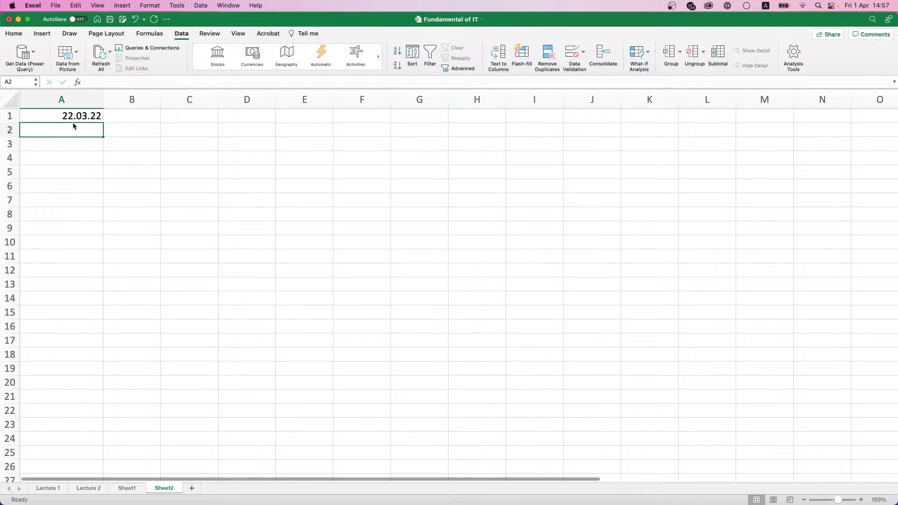
key(Up)
click(121, 82)
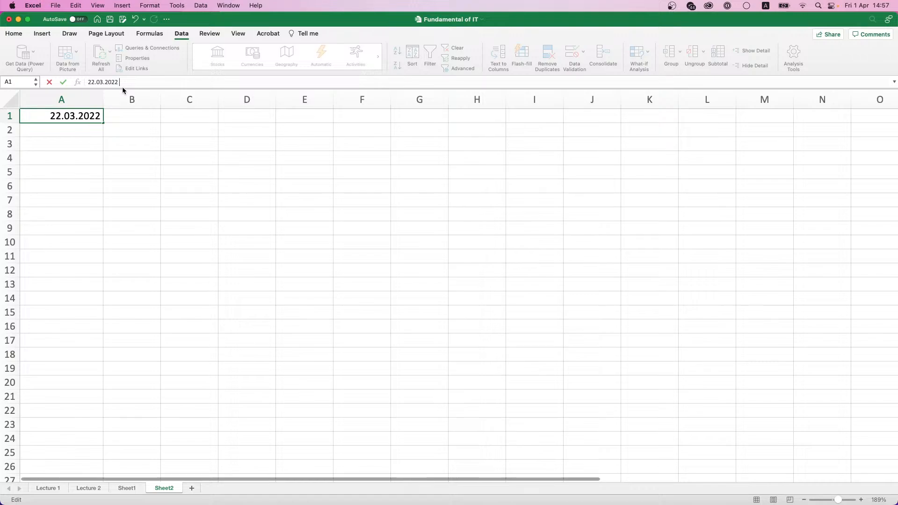
text(10000)
key(Return)
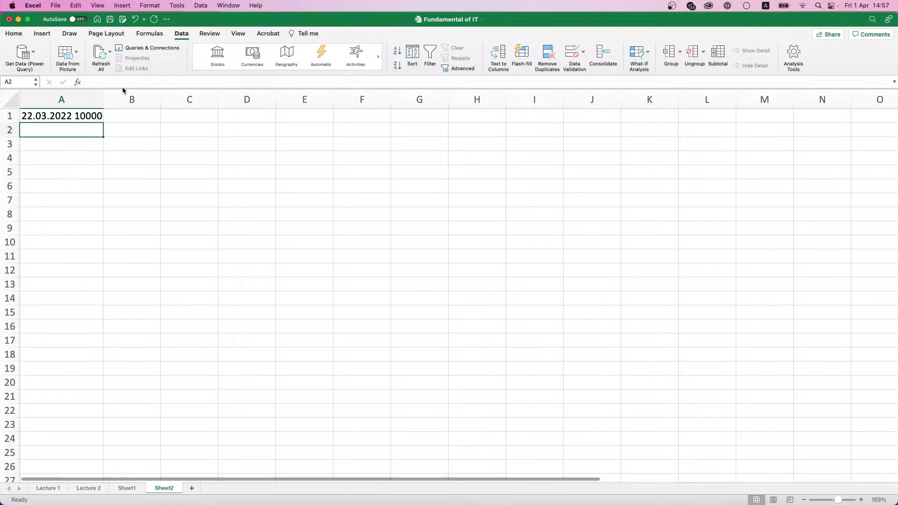
Step: Enter '01.03.2022 15000', '03.04.2022 50600' and '20.04.22 25000' in A2:A4
text(01.03.20)
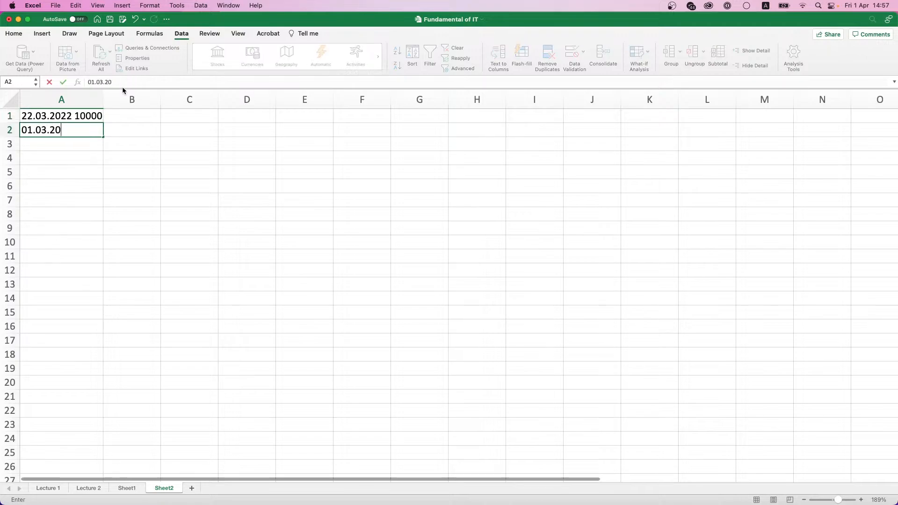
text(22 15000)
key(Return)
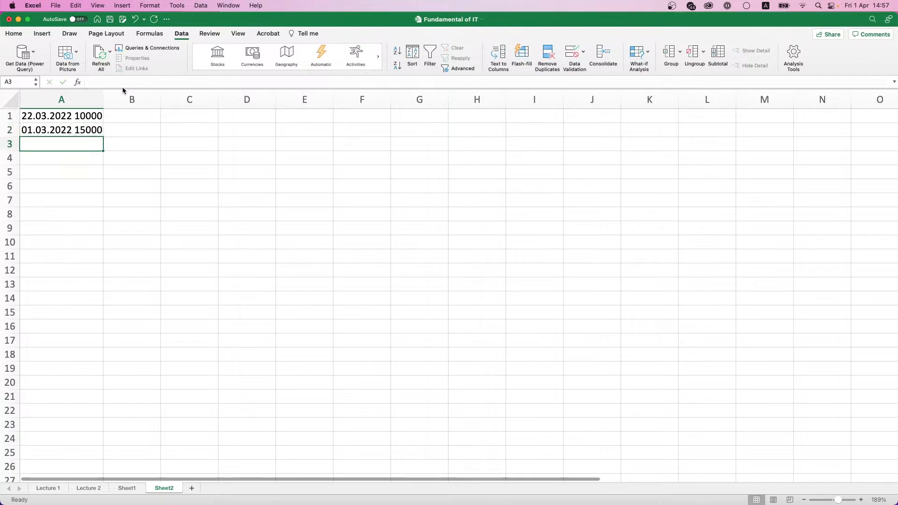
text(03.)
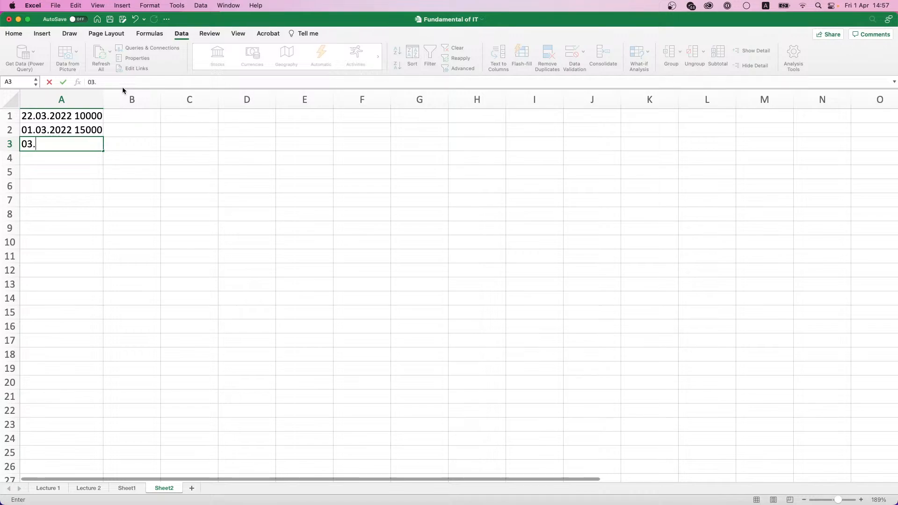
text(04.2022 50600)
key(Return)
text(2)
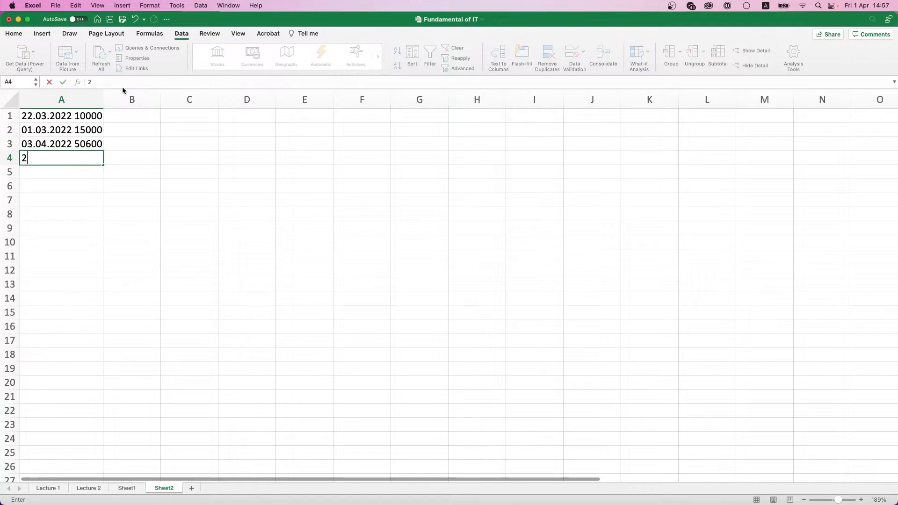
text(0.0)
text(4.)
text(22)
key(Return)
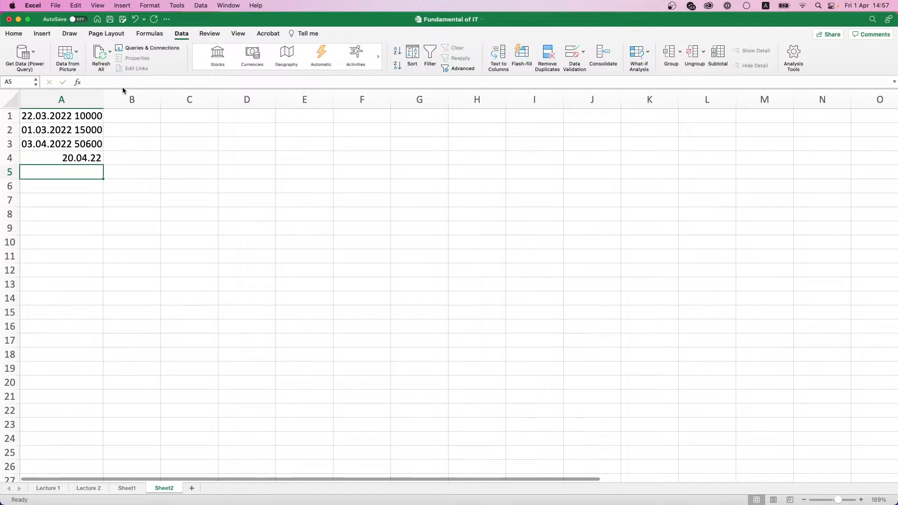
key(Up)
click(126, 83)
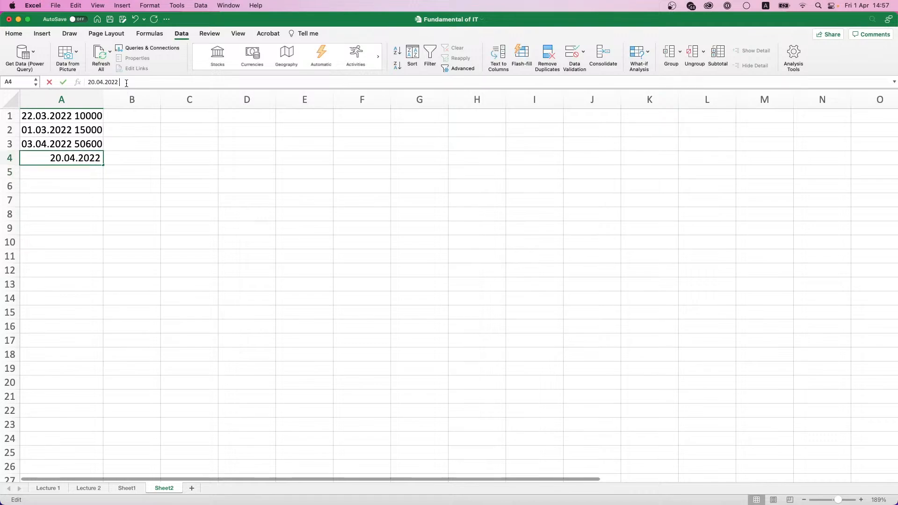
text(15)
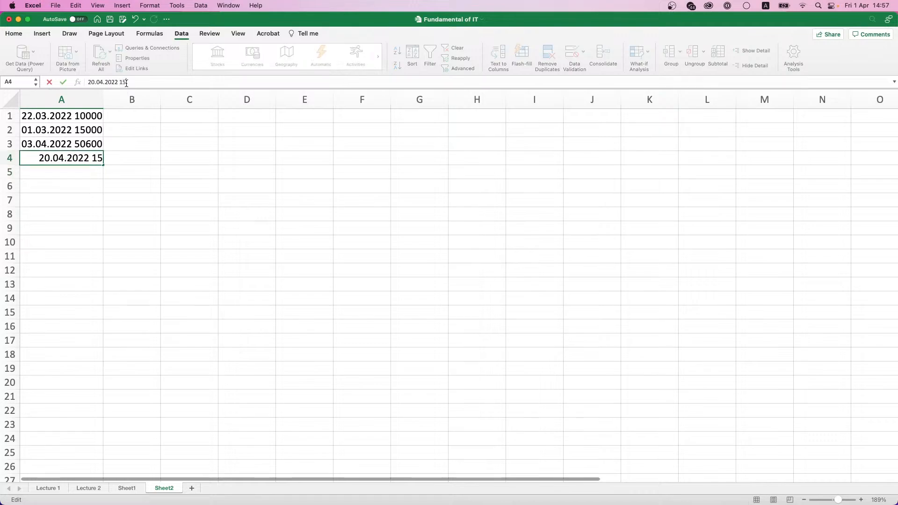
key(BackSpace)
key(BackSpace)
text(25000)
key(Return)
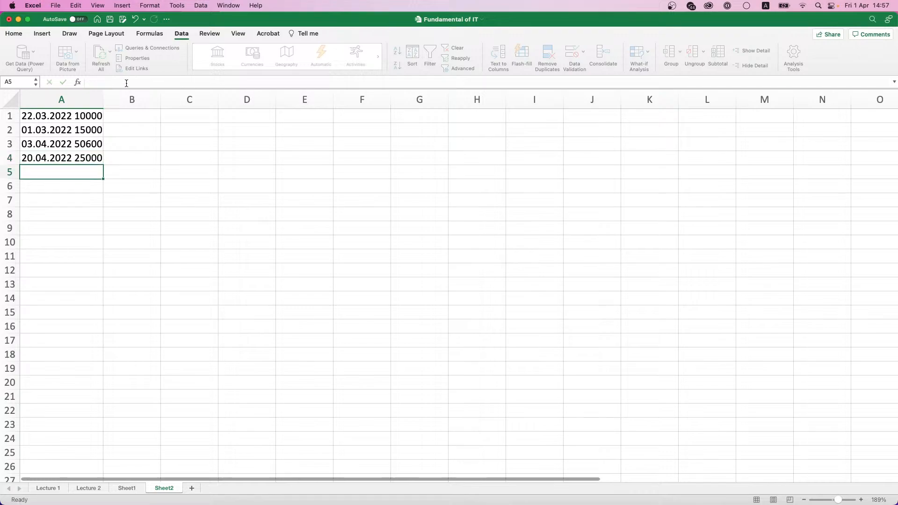
Step: Select the four entries in A1:A4 and start a Fixed width Text to Columns split
drag(66, 114, 74, 154)
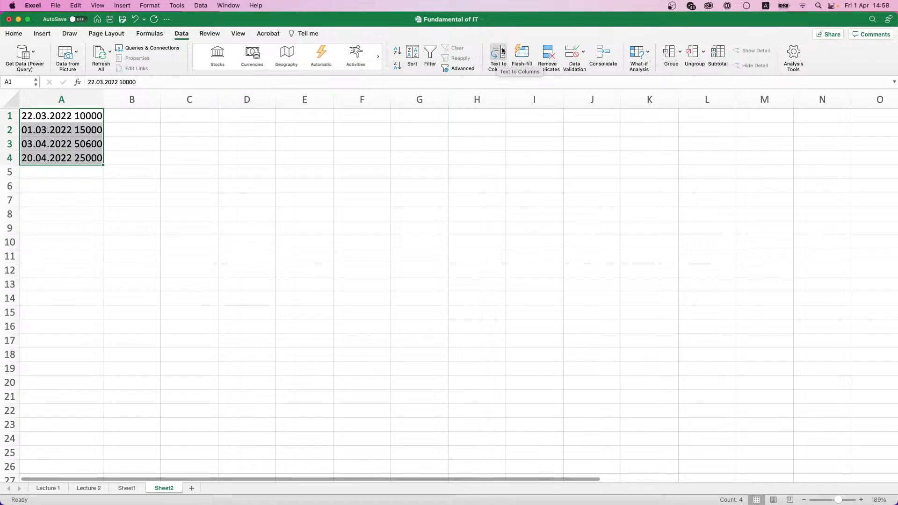
click(498, 60)
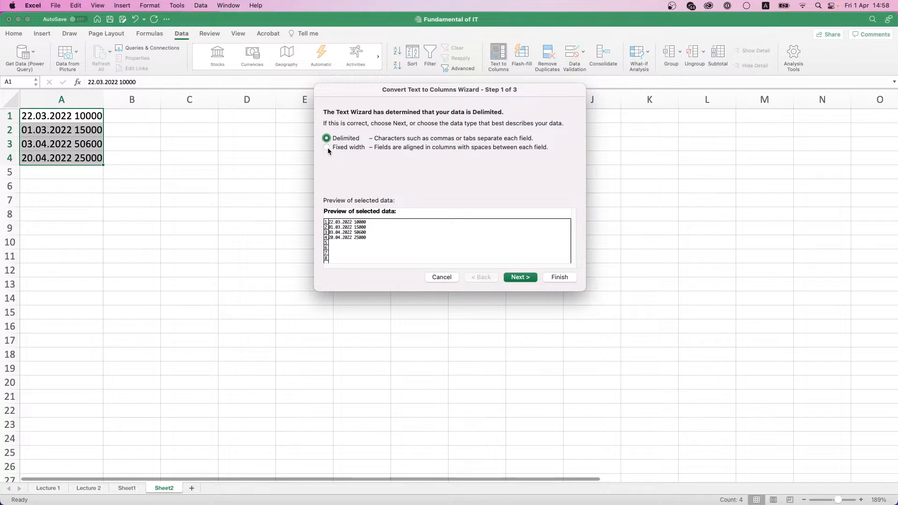
click(327, 147)
click(520, 278)
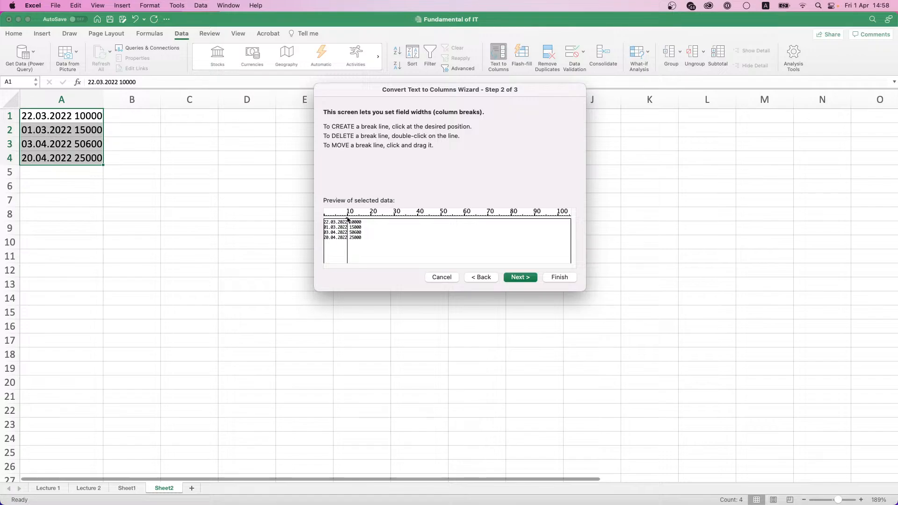
Step: Leave a single column break after the date, removing the extra breaks, and continue
mouse_move(348, 219)
mouse_down()
mouse_move(385, 219)
mouse_move(336, 218)
mouse_move(359, 220)
mouse_move(345, 218)
mouse_up()
click(356, 217)
click(370, 218)
click(387, 218)
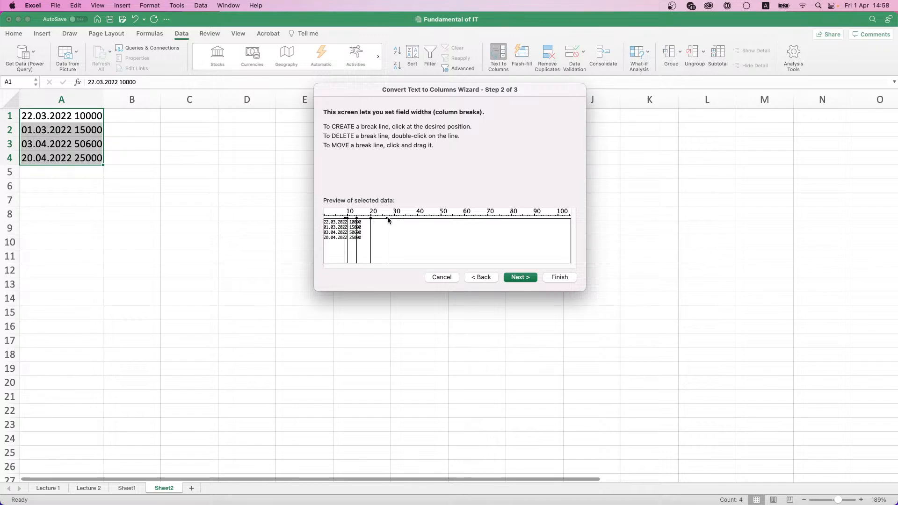
click(481, 277)
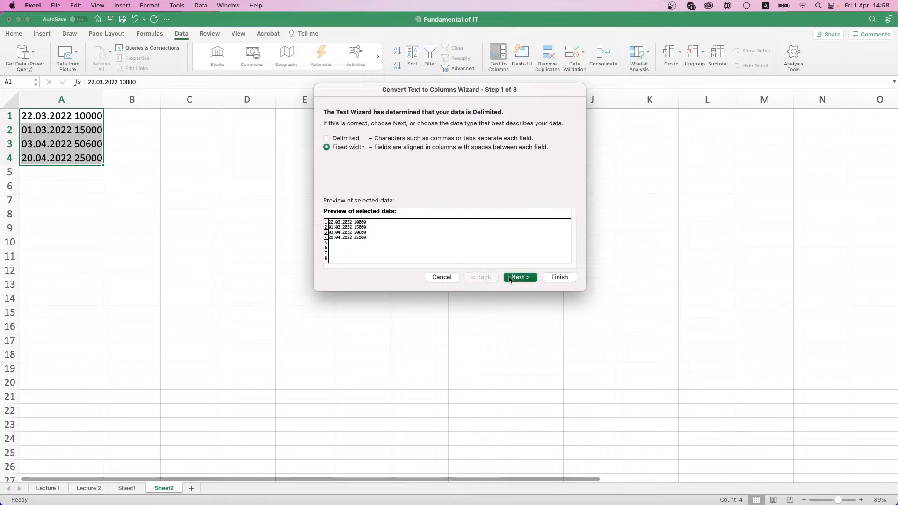
click(510, 279)
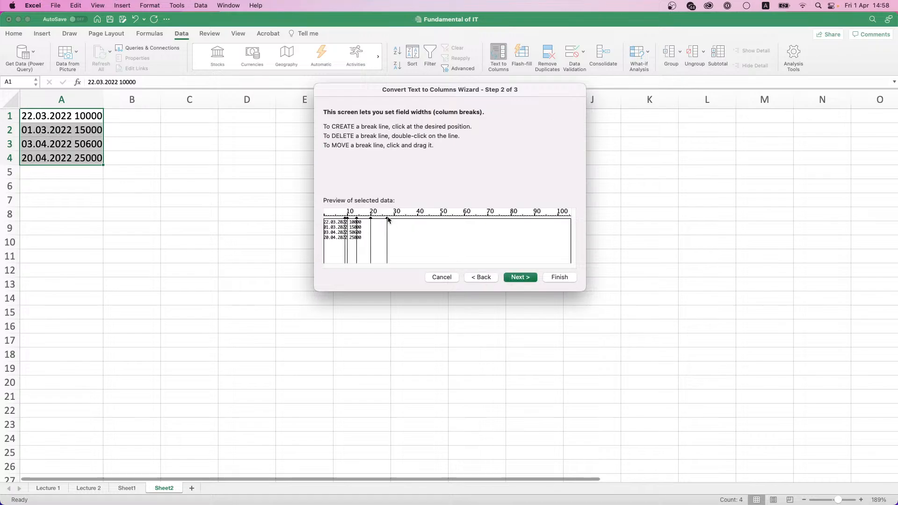
double_click(387, 219)
double_click(371, 220)
double_click(358, 220)
click(517, 277)
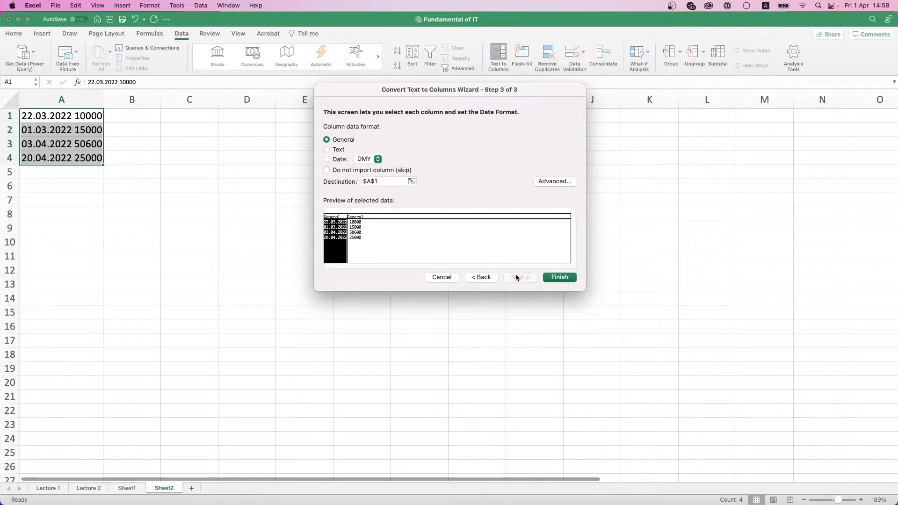
Step: Set column 1 to Date (DMY) and column 2 to General, then finish the split
click(326, 159)
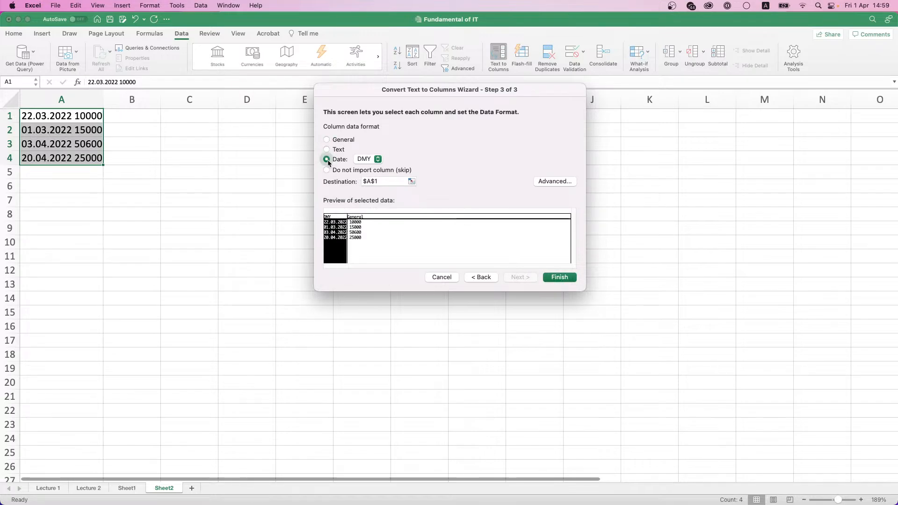
click(378, 160)
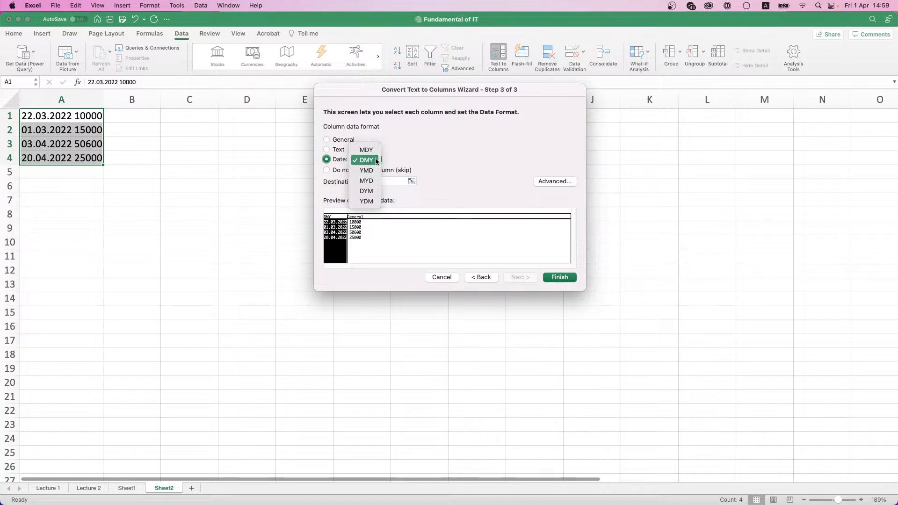
click(376, 160)
click(361, 233)
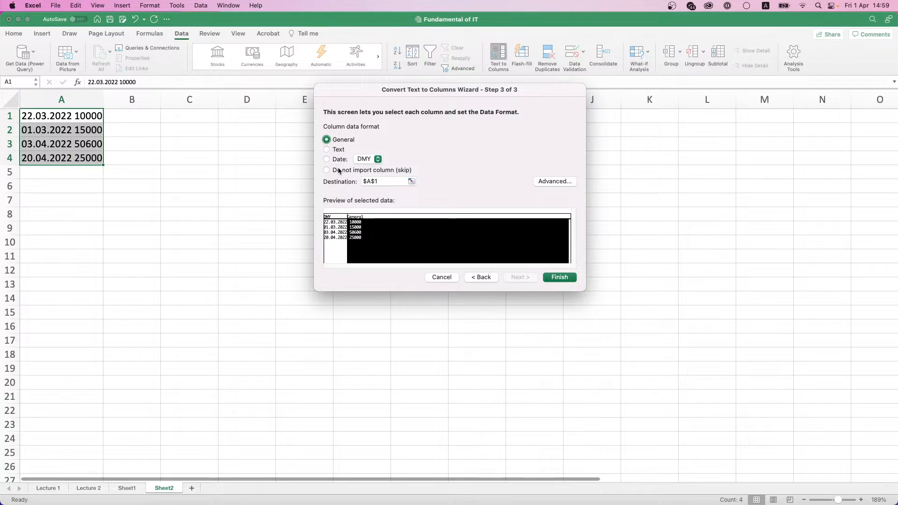
click(562, 182)
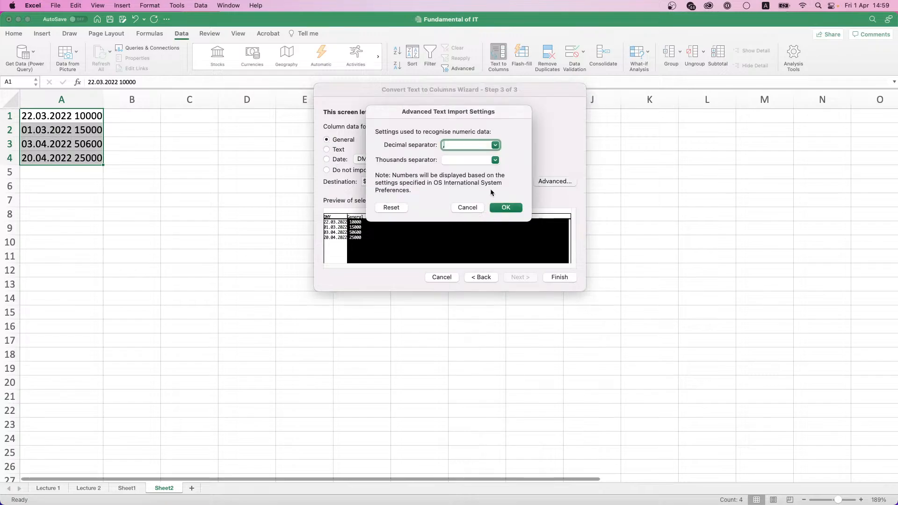
click(467, 208)
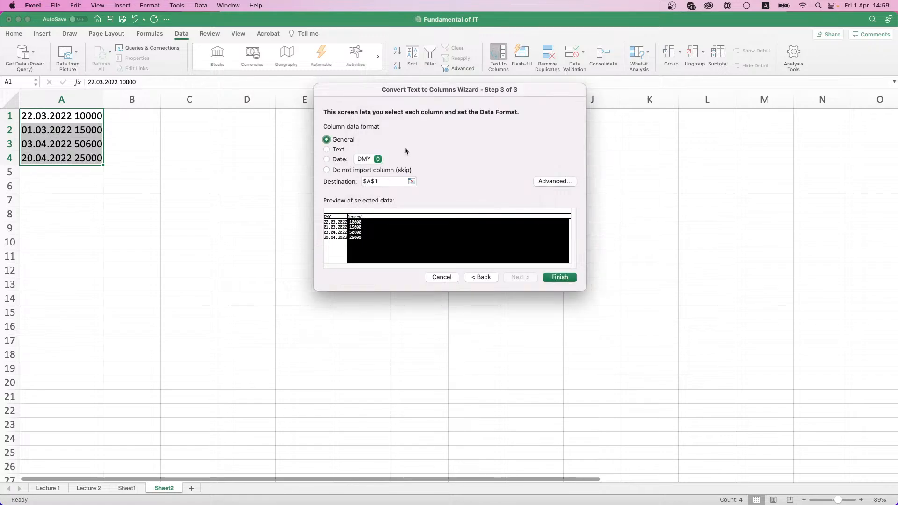
click(552, 277)
click(196, 131)
drag(90, 119, 91, 161)
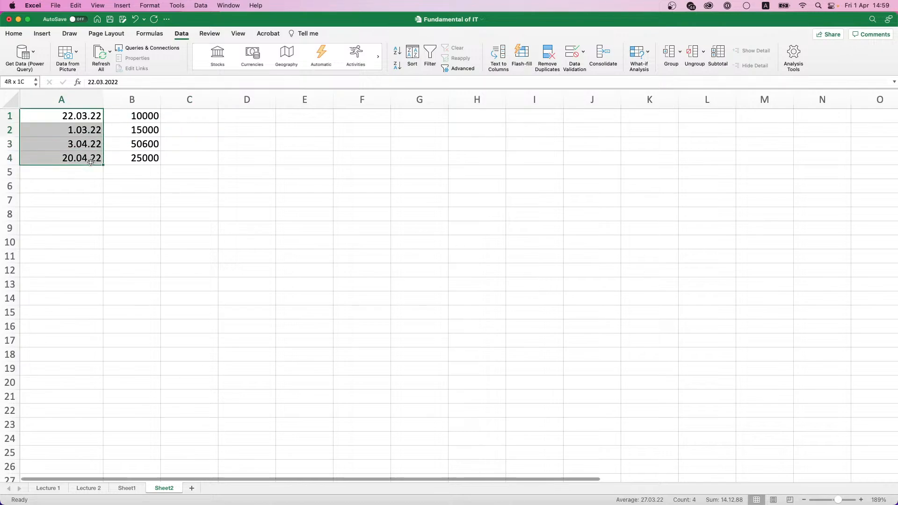
drag(141, 120, 141, 158)
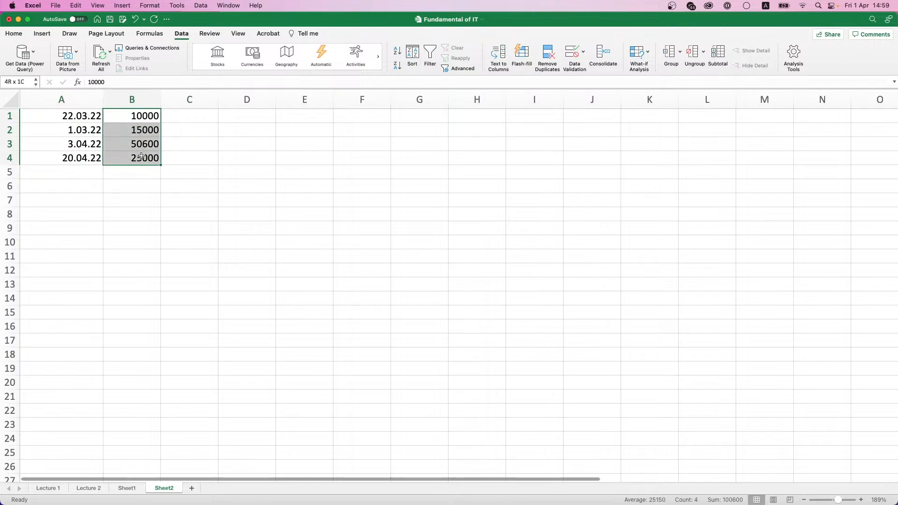
click(293, 181)
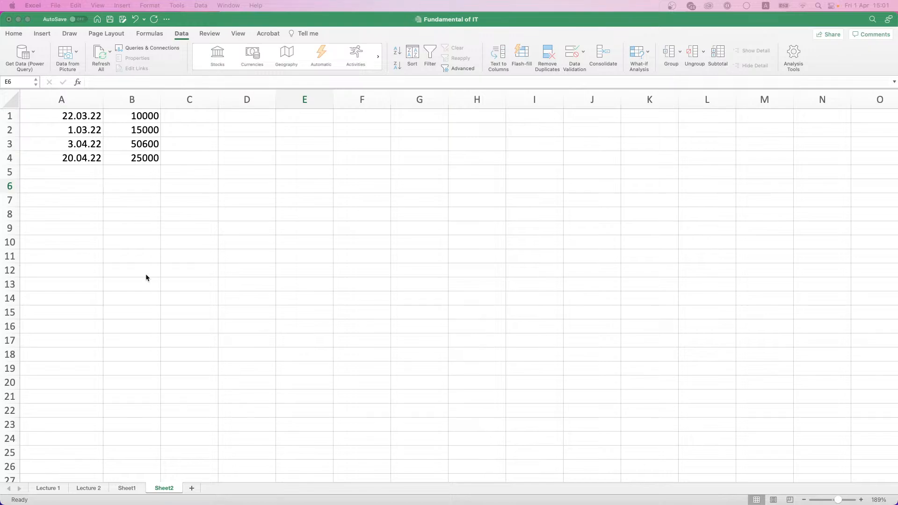
Step: Clear A1:B4 and enter a light-blue shaded 'Number' header in A1
drag(77, 118, 128, 154)
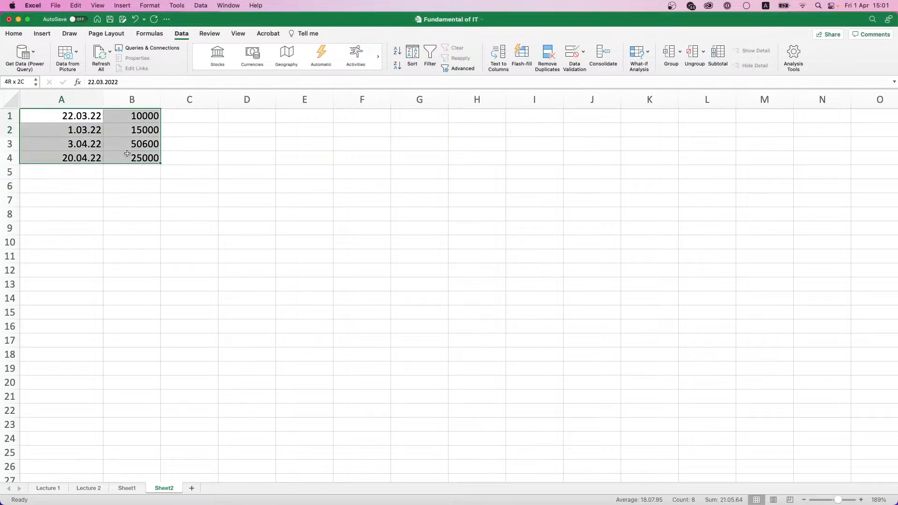
key(BackSpace)
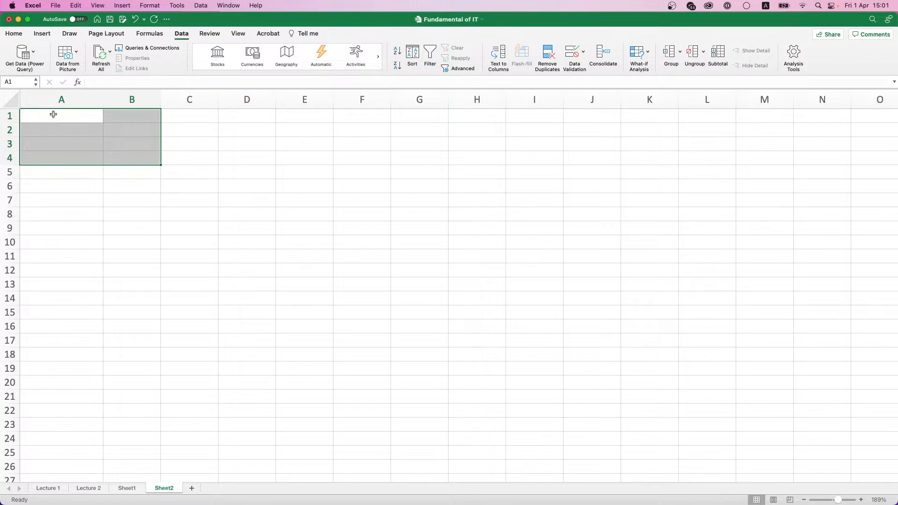
click(53, 114)
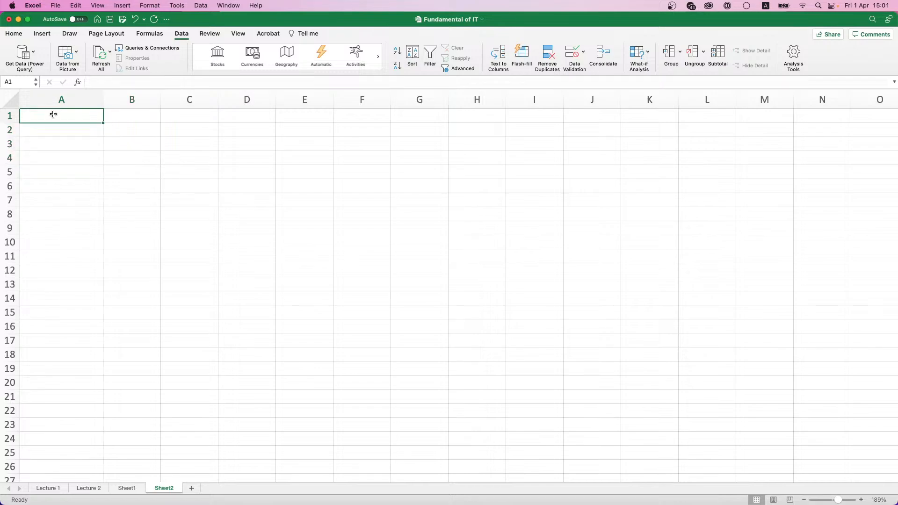
text(Numbe)
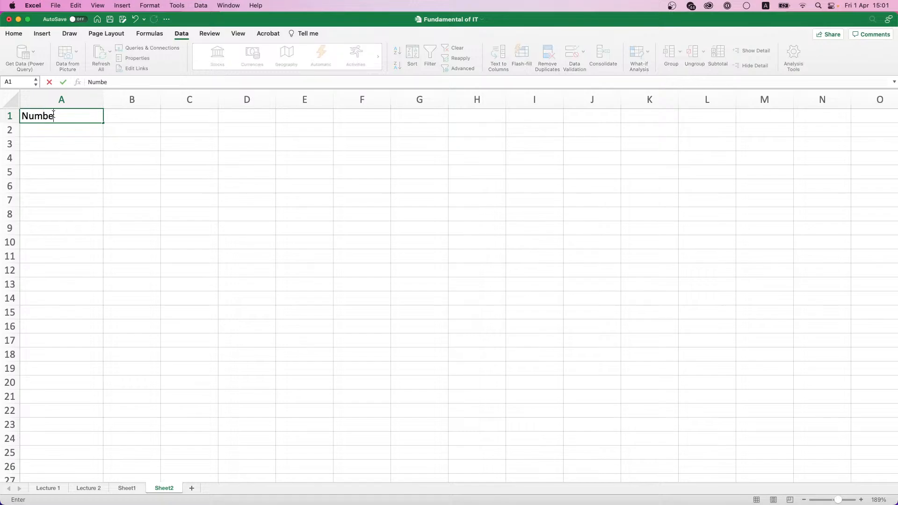
text(r)
click(63, 82)
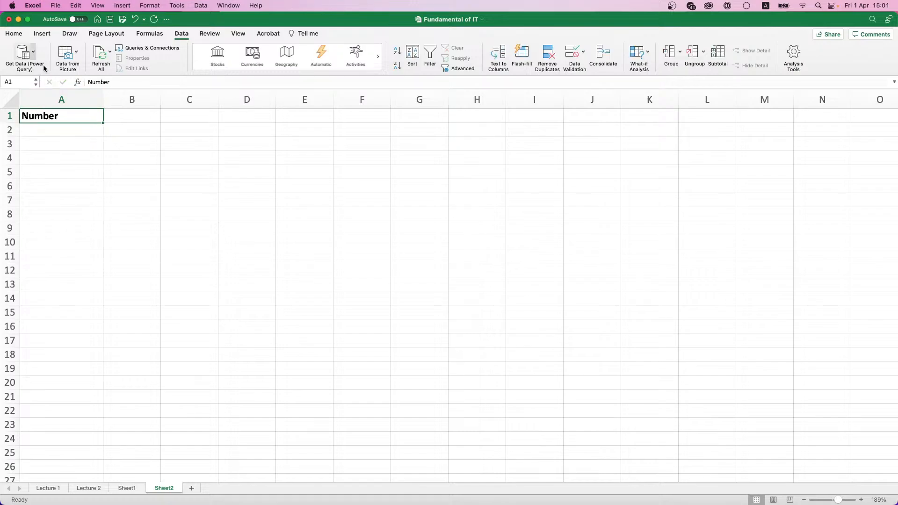
click(14, 34)
click(149, 68)
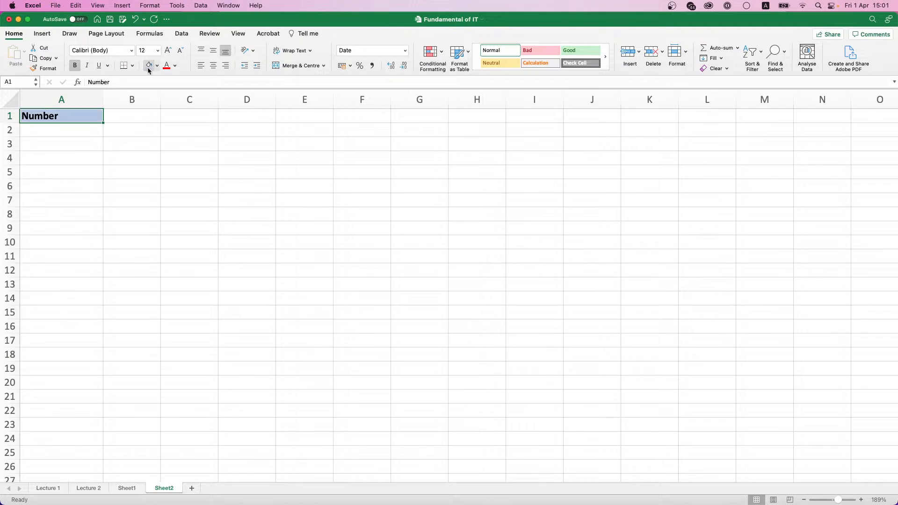
Step: Enter 1 and 2 in A2:A3 and set column A's number format to General
click(67, 136)
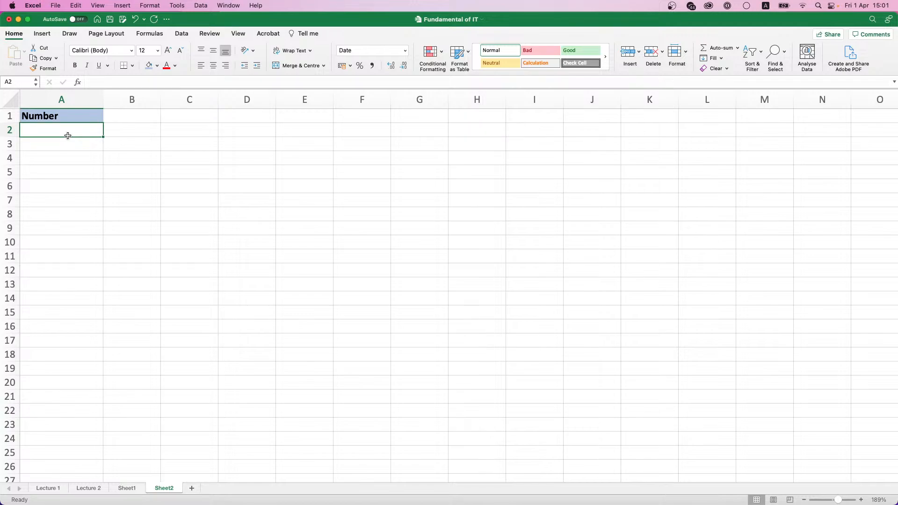
text(1)
key(Return)
text(2)
key(Return)
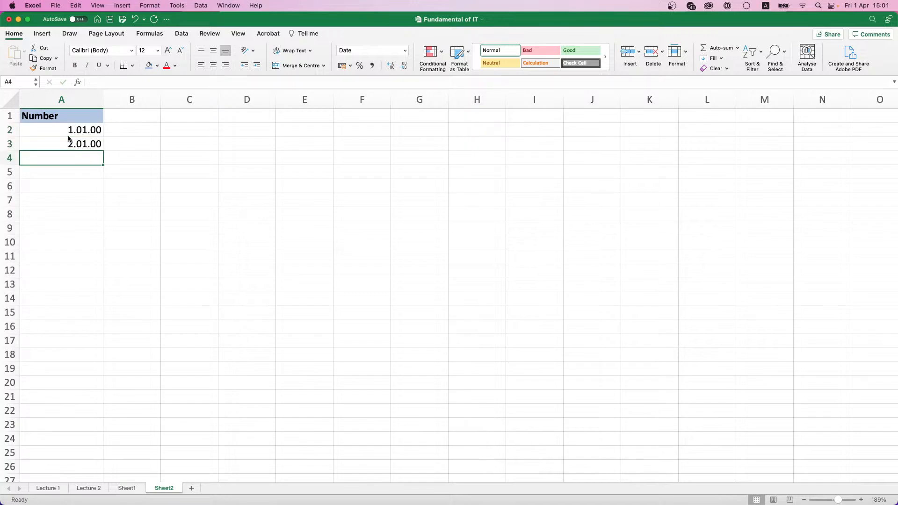
click(68, 135)
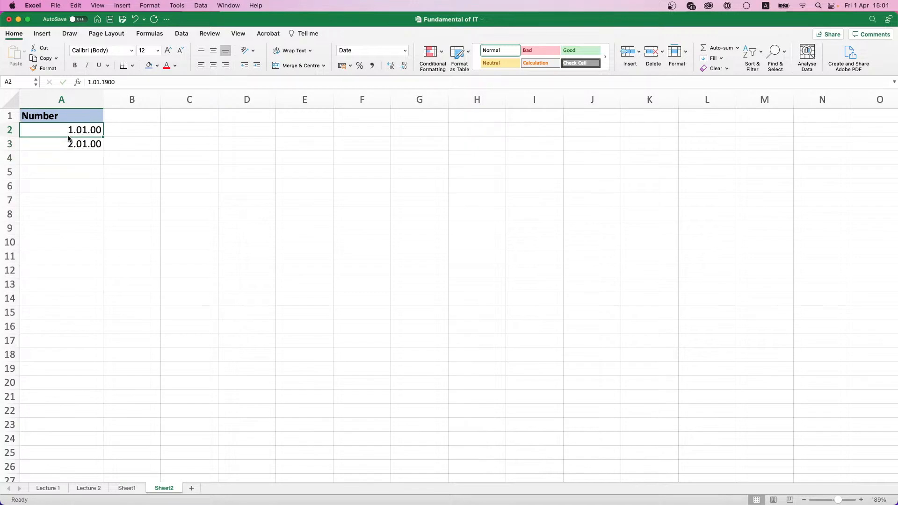
key(shift+Down)
key(super+shift+Down)
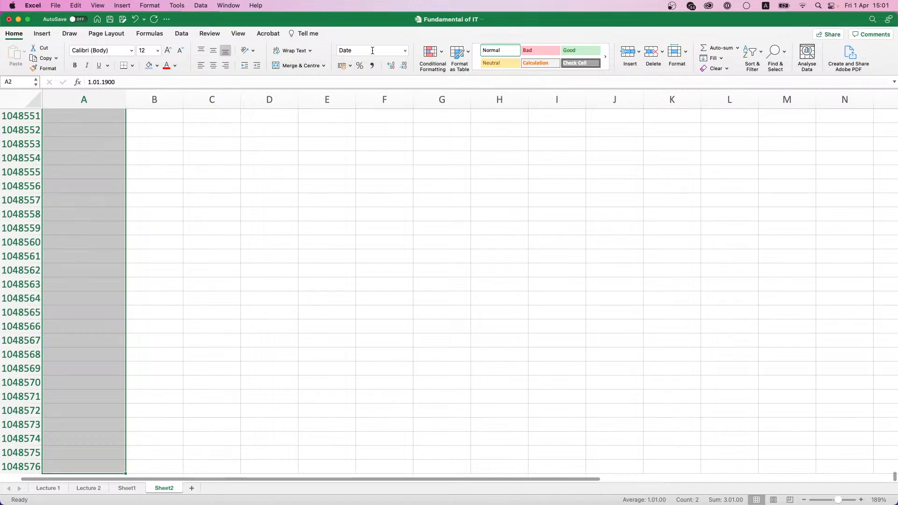
click(404, 50)
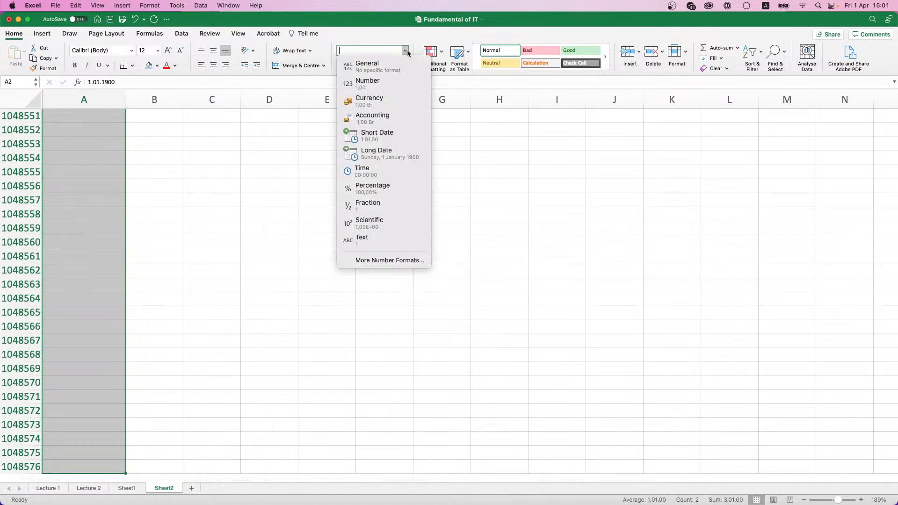
click(390, 69)
Step: Continue the numbering down column A with the values 3 through 8
click(58, 145)
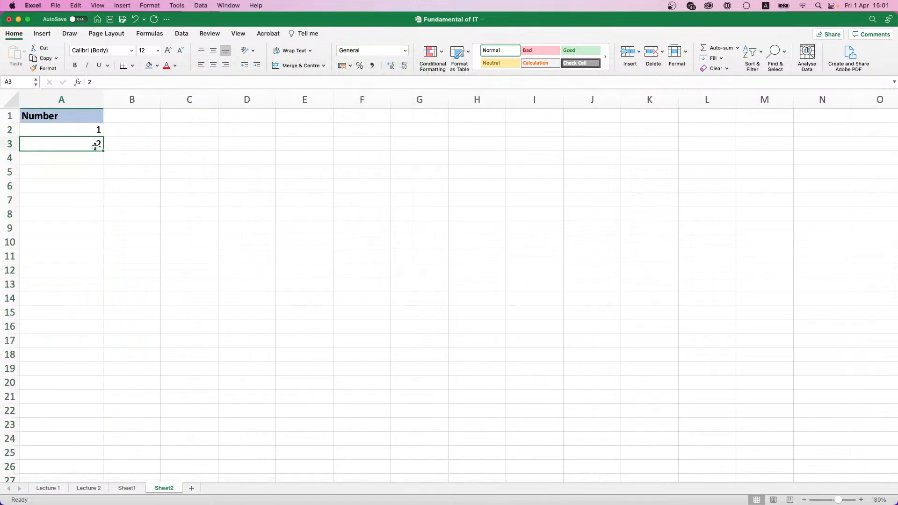
key(Return)
text(3)
key(Return)
text(4)
key(Return)
text(5)
key(Return)
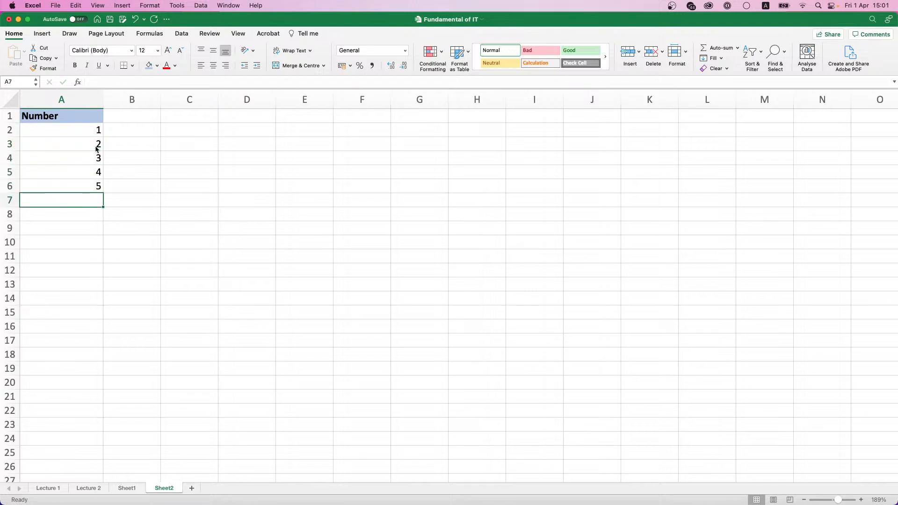
text(6)
key(Return)
text(7)
key(Return)
text(8)
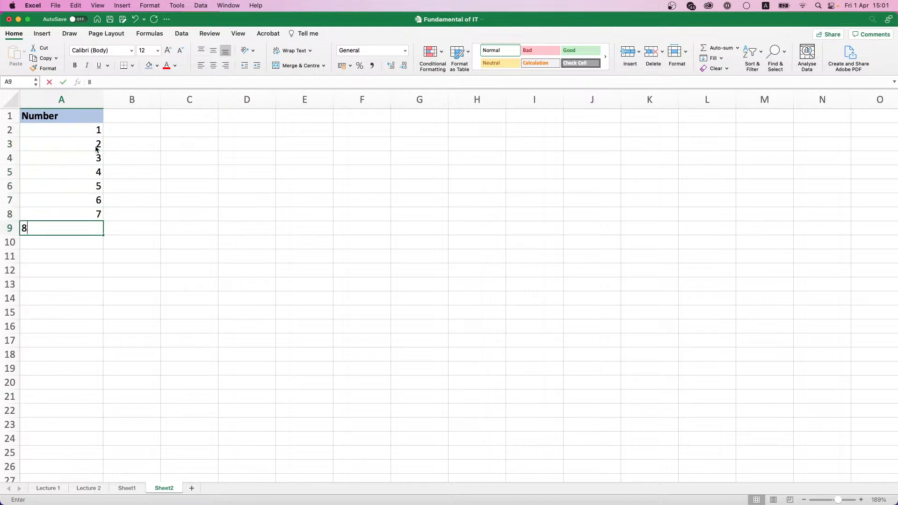
key(Return)
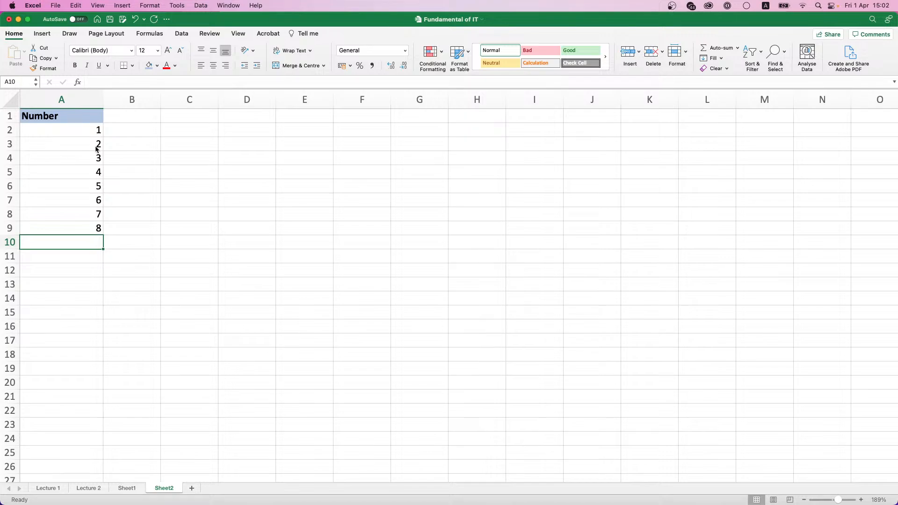
Step: Clear the values in A3:A9 and drag A2's 1 down to A21
drag(96, 149, 93, 230)
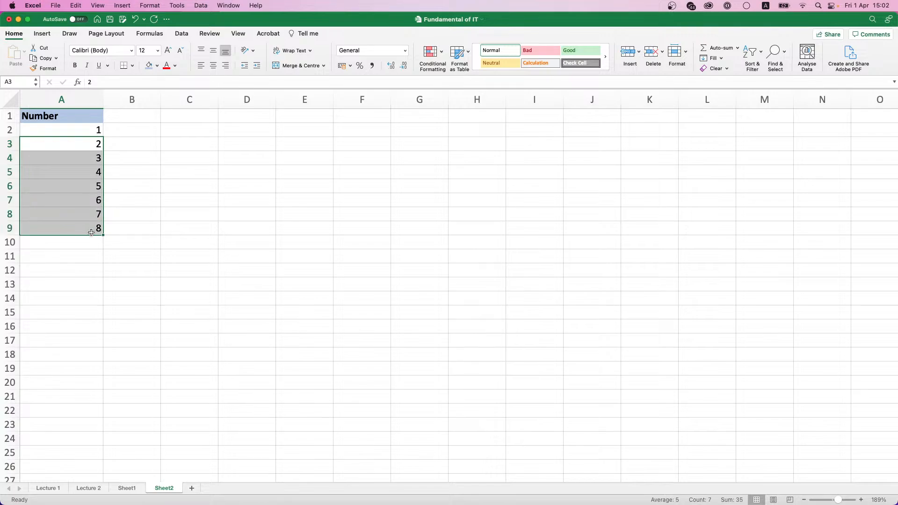
key(Delete)
click(93, 132)
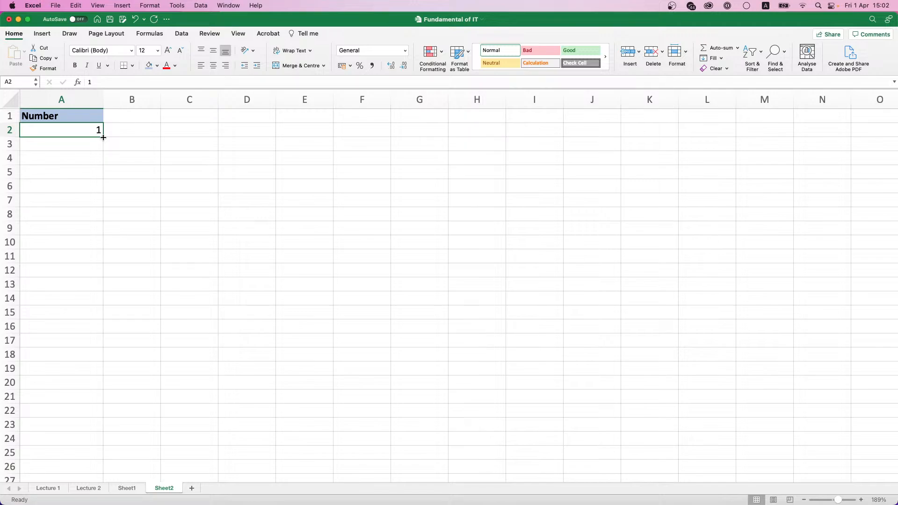
drag(103, 137, 94, 406)
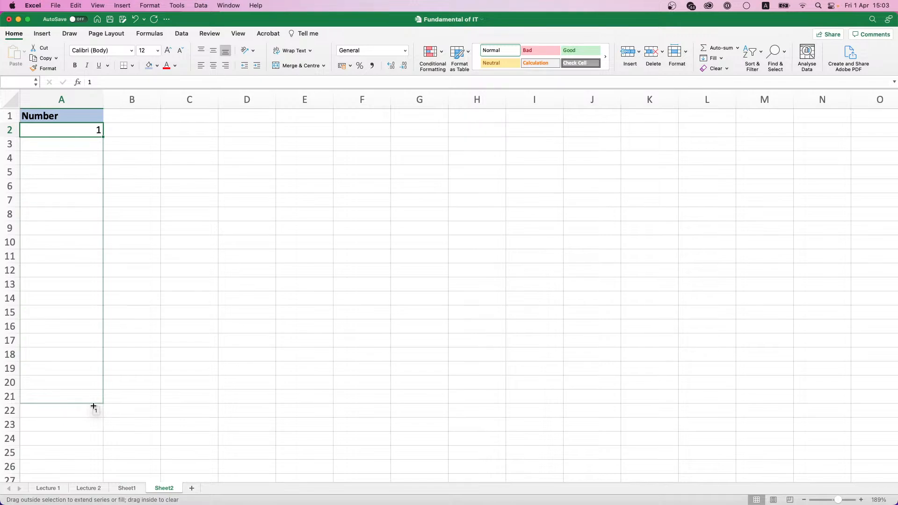
drag(93, 406, 94, 409)
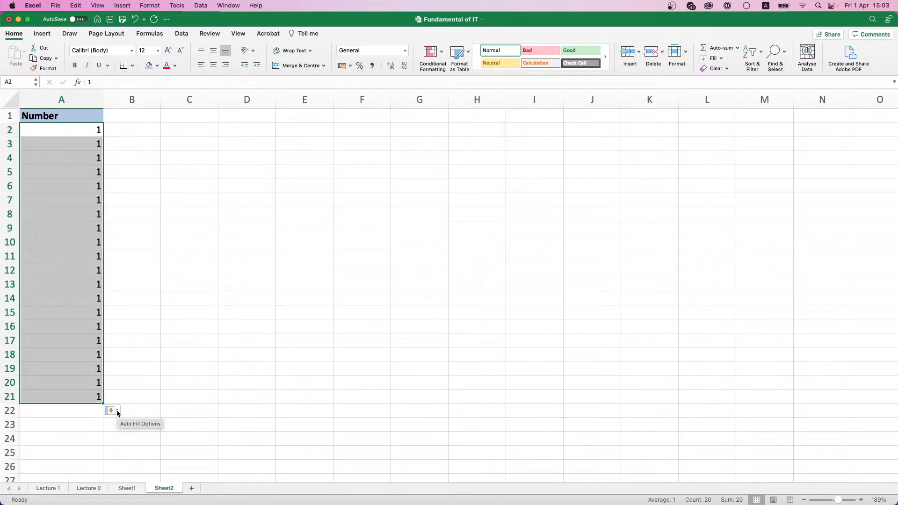
Step: Try the Auto Fill options Copy Cells, Fill Formatting Only, Fill without Formatting and Flash Fill on column A
click(118, 412)
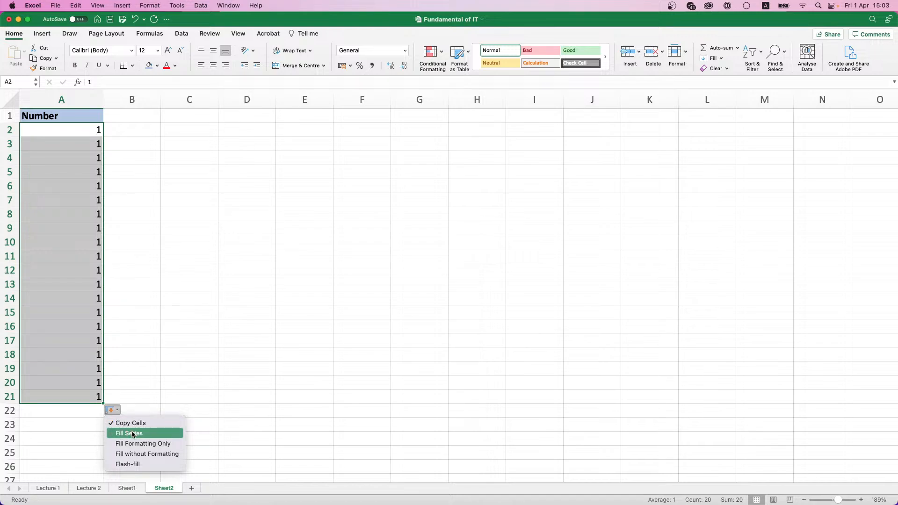
click(132, 435)
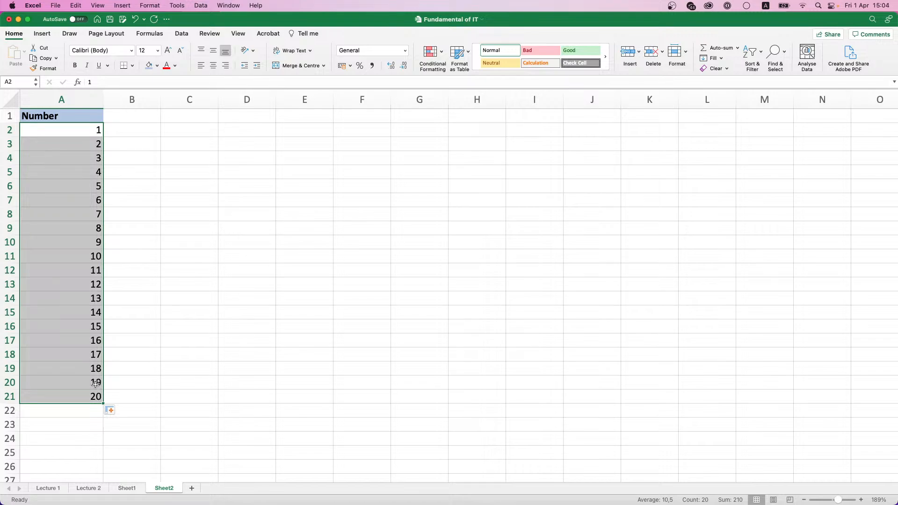
click(116, 412)
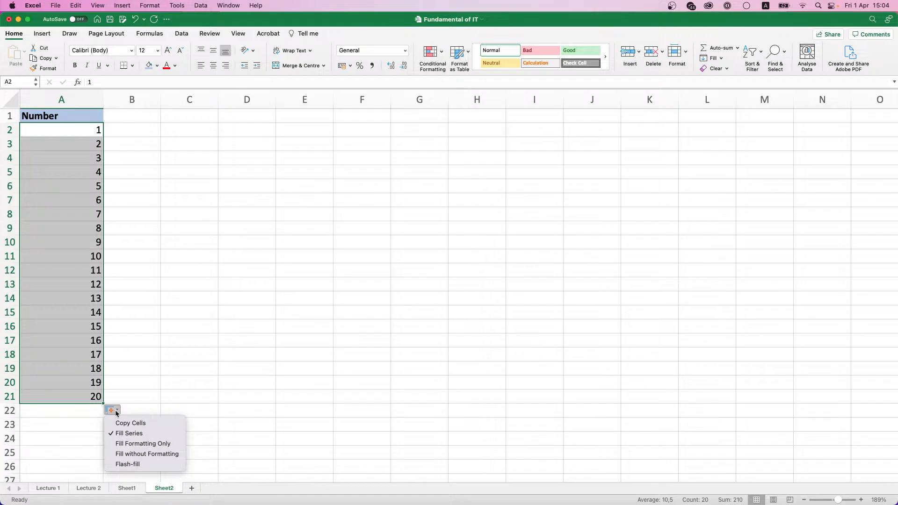
click(117, 423)
click(115, 412)
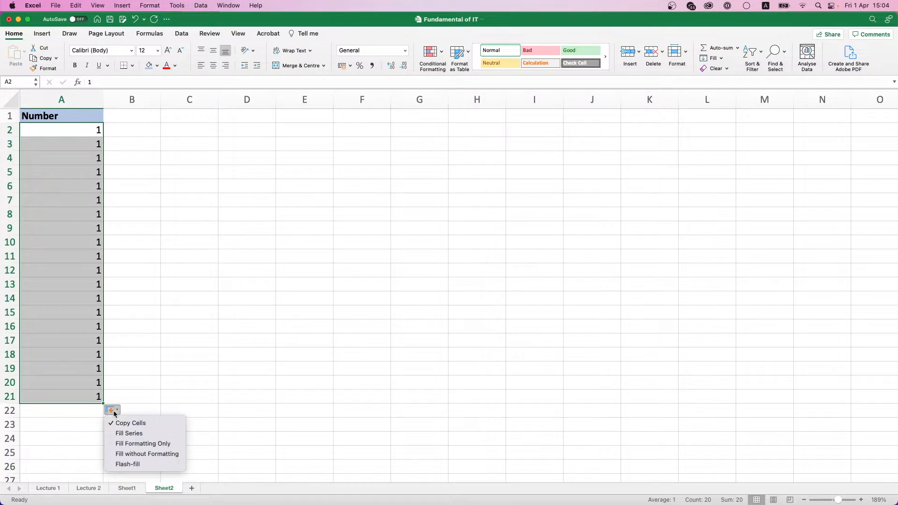
click(142, 443)
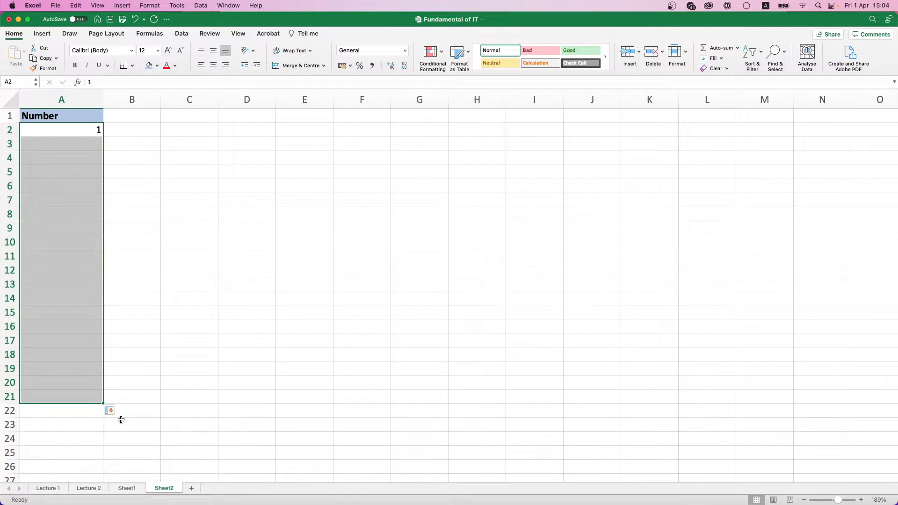
click(113, 410)
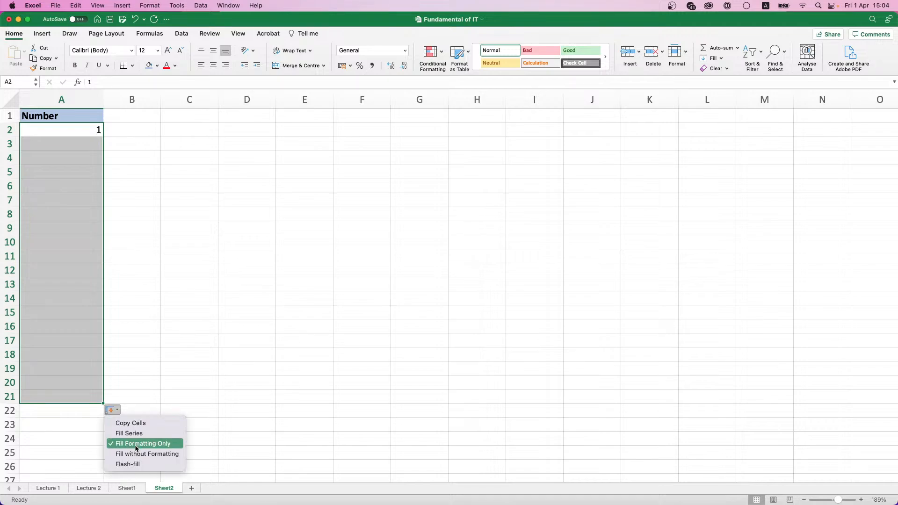
click(143, 453)
click(112, 410)
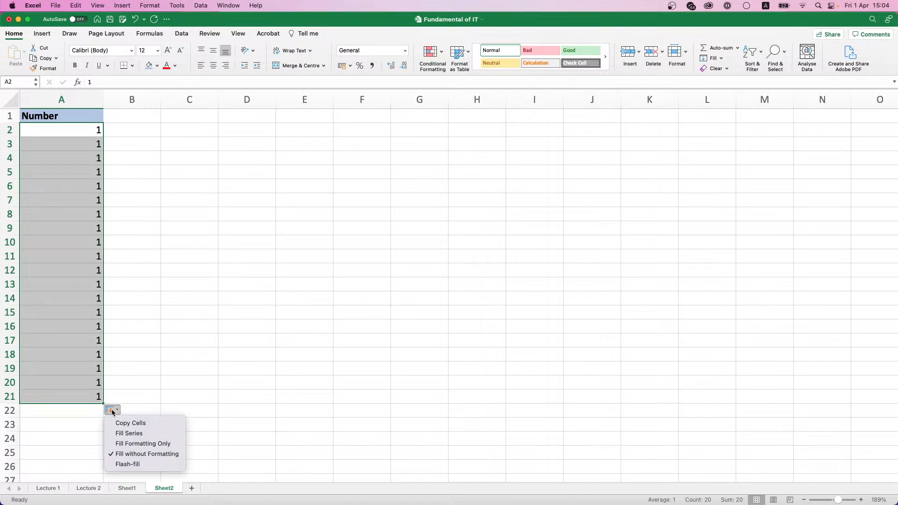
click(132, 463)
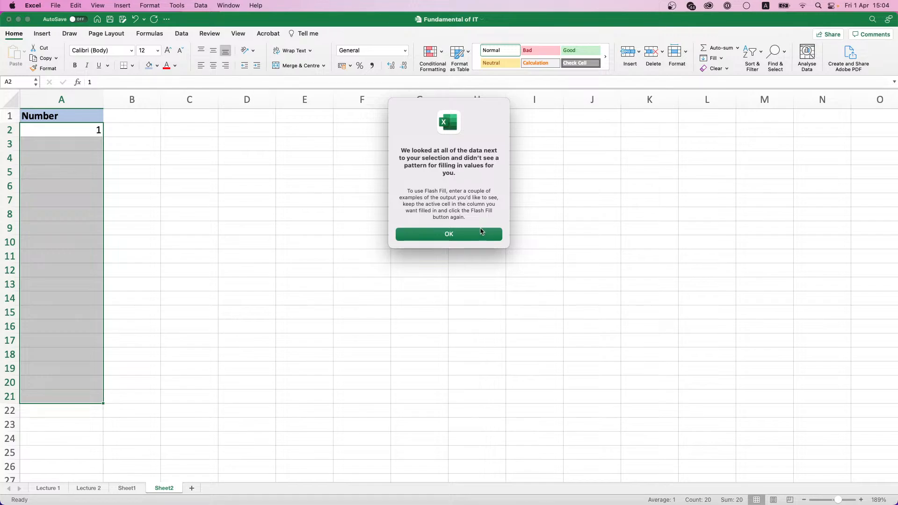
click(482, 232)
Step: Choose Fill Series so column A counts 1 to 20 in A2:A21
click(113, 411)
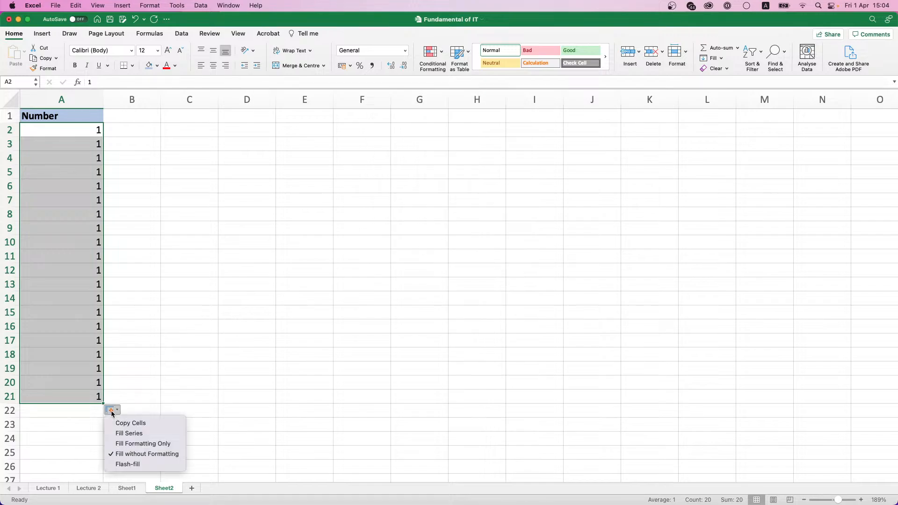
click(129, 433)
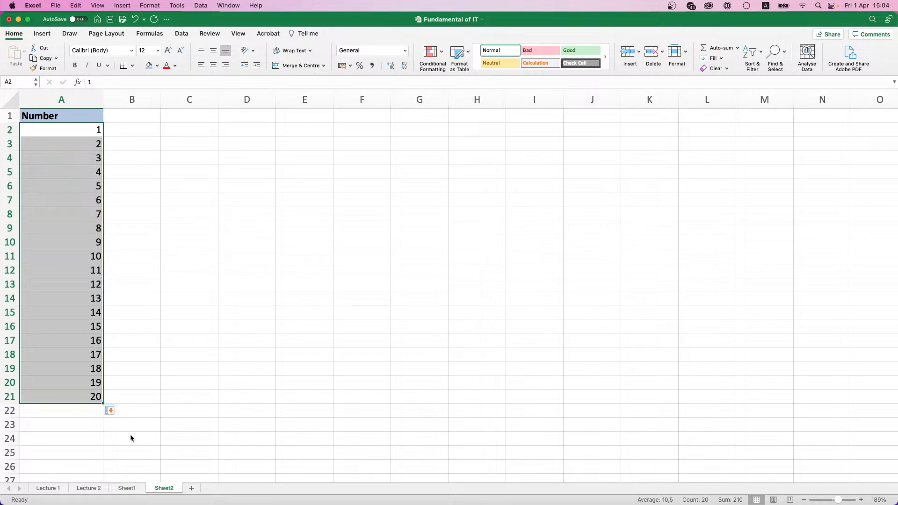
click(110, 122)
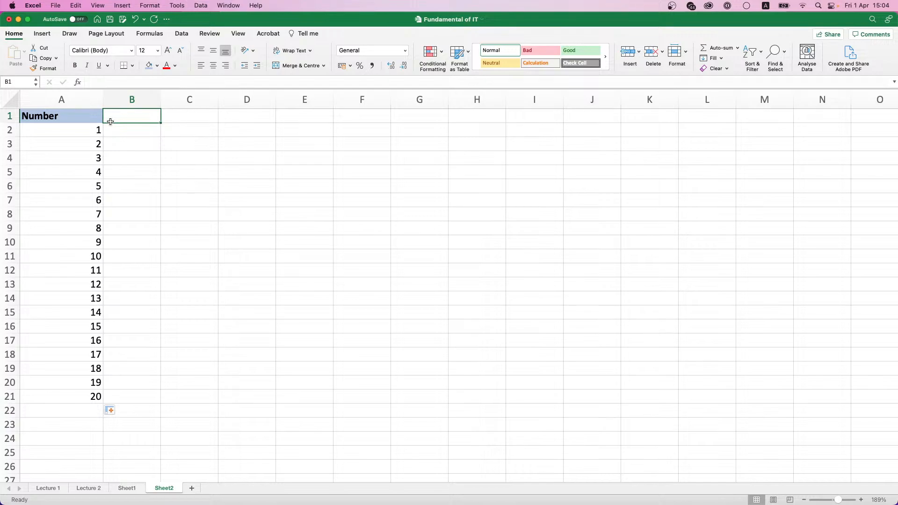
Step: Enter a bold, shaded 'Date' header in B1
text(Date)
key(Return)
click(111, 120)
key(super+b)
click(149, 65)
Step: Enter 01.04.2022 in B2 and fill daily dates down to B21
click(146, 125)
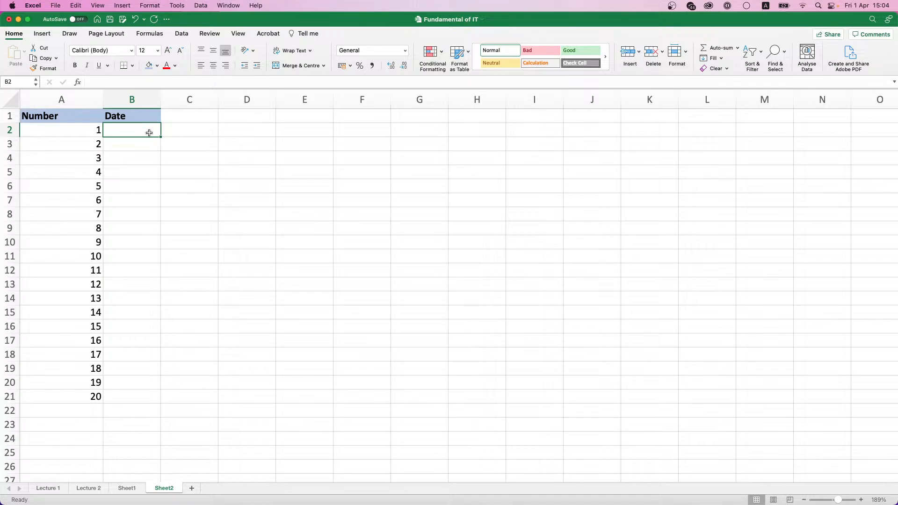
text(01.04.)
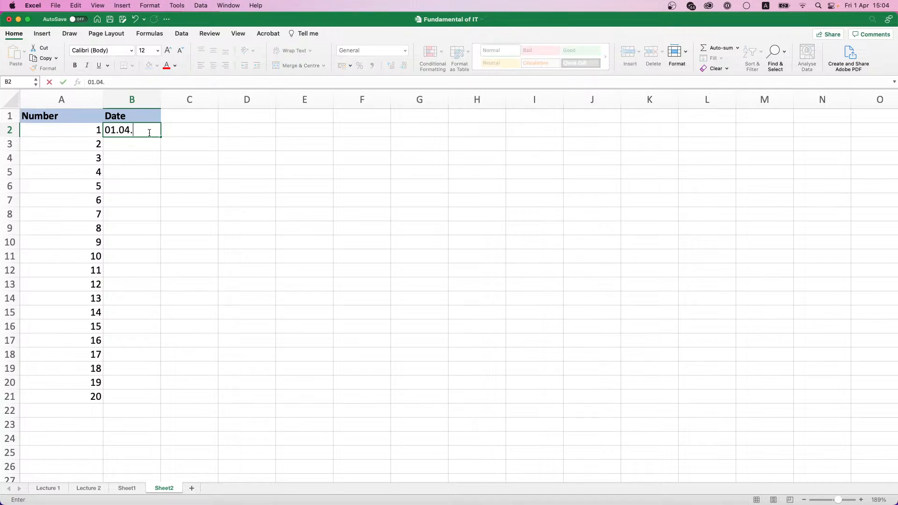
text(2022)
key(Return)
click(149, 133)
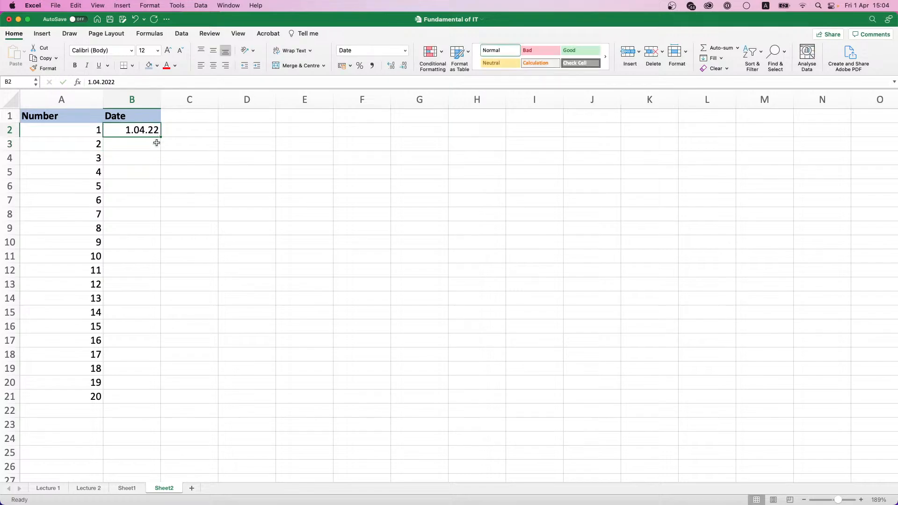
drag(161, 136, 174, 398)
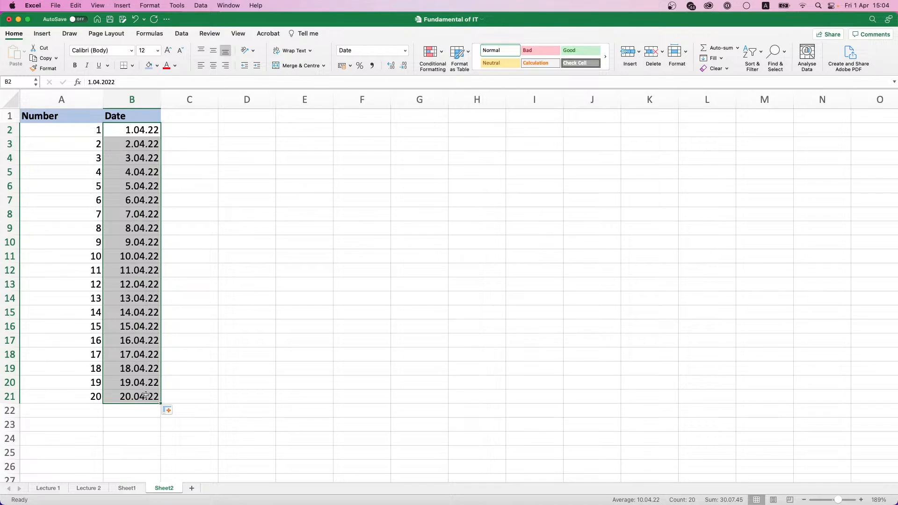
click(174, 410)
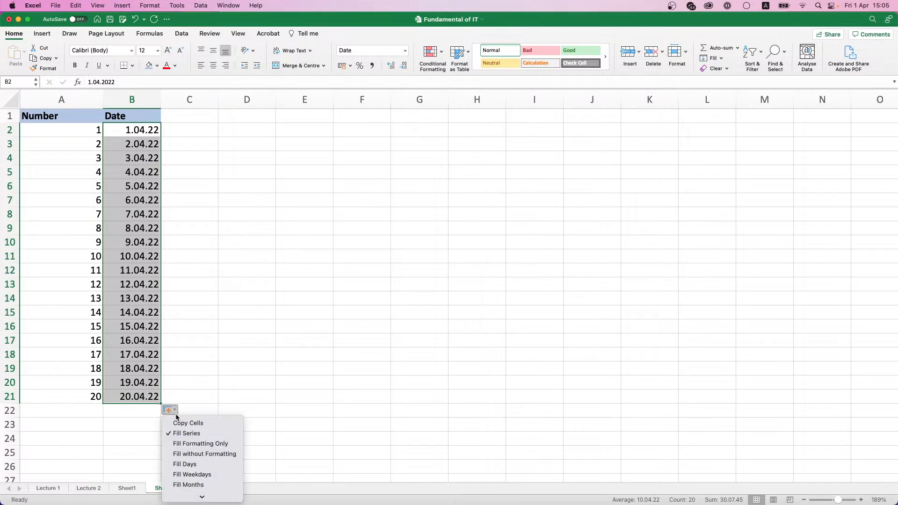
click(182, 423)
click(169, 410)
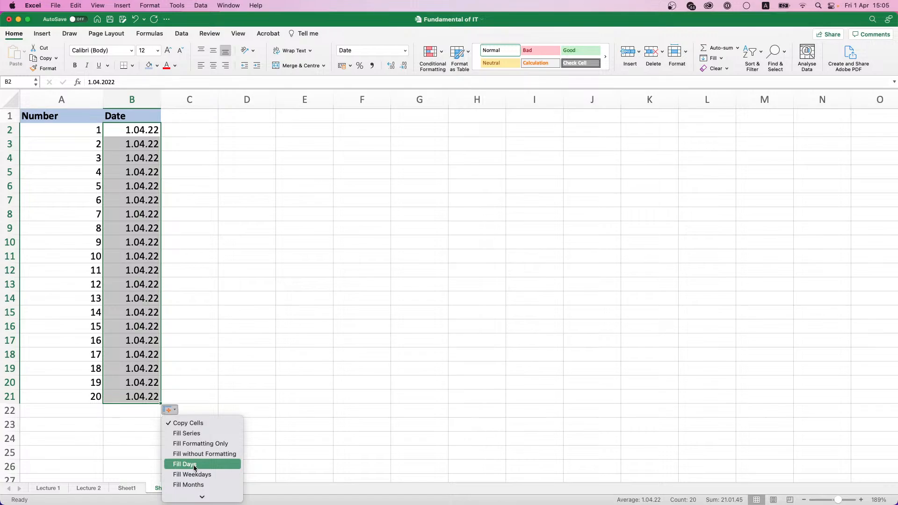
click(195, 468)
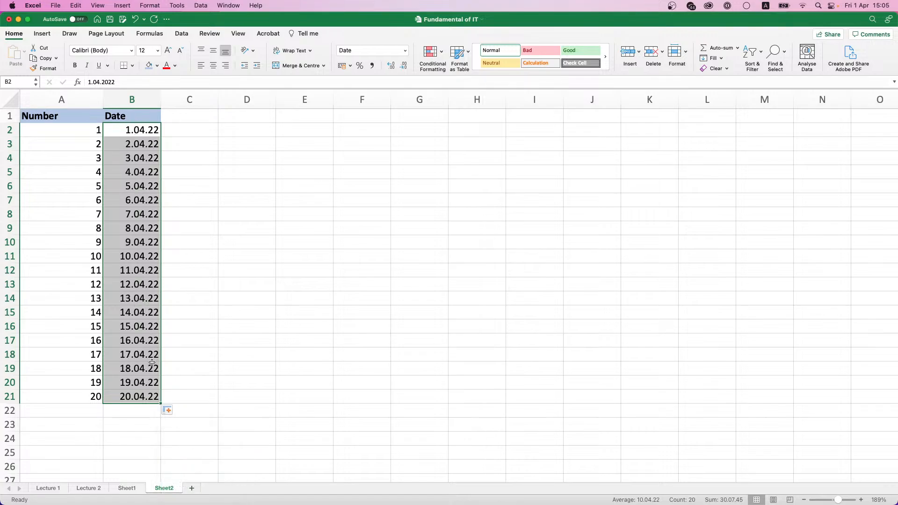
click(170, 410)
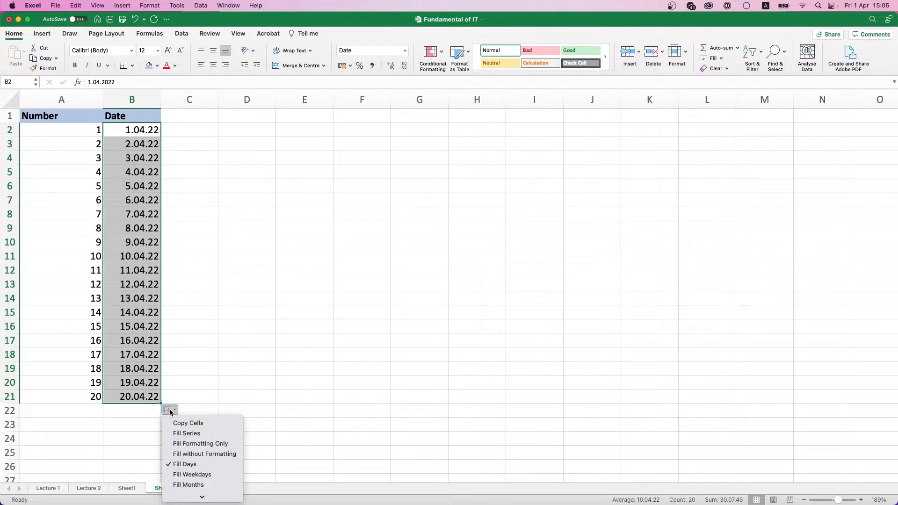
click(192, 474)
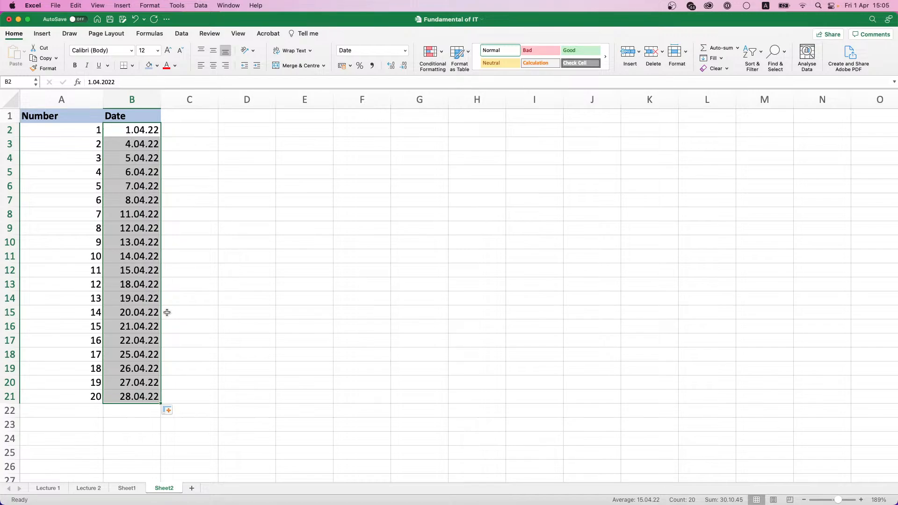
click(176, 411)
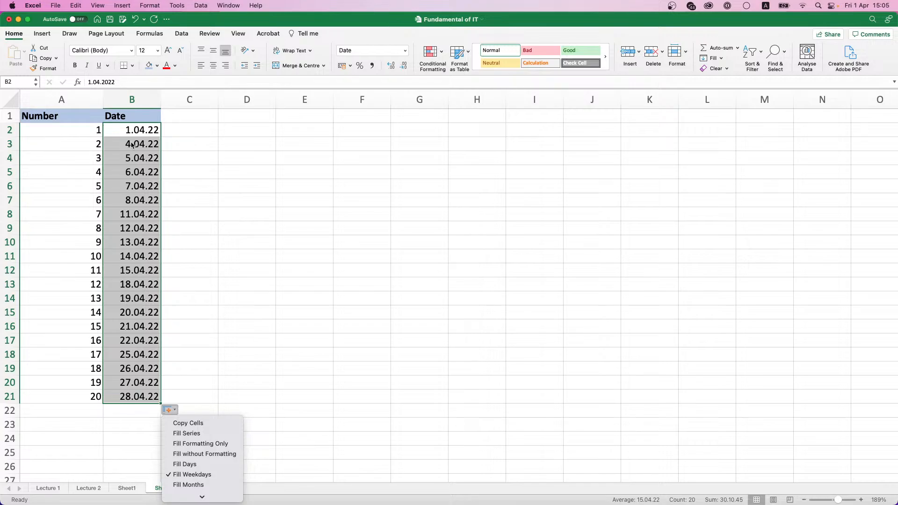
scroll(199, 460, down, 2)
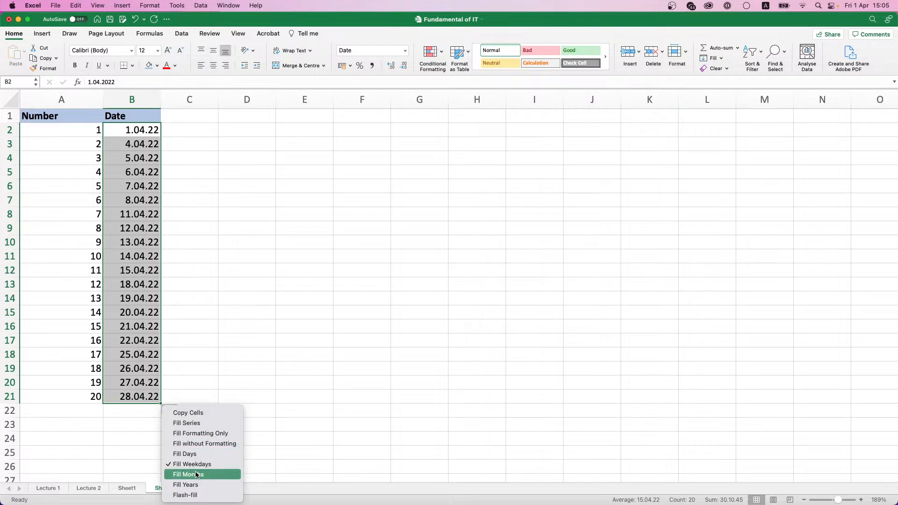
click(197, 475)
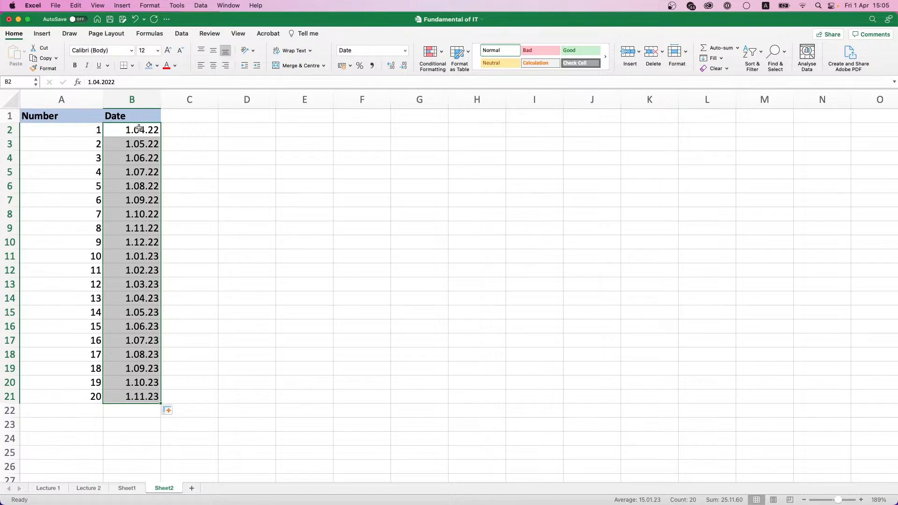
click(170, 410)
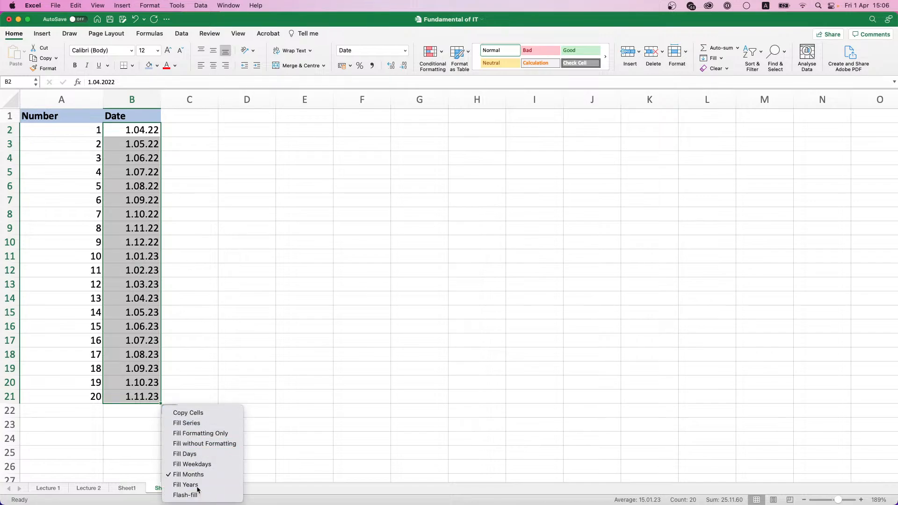
click(196, 484)
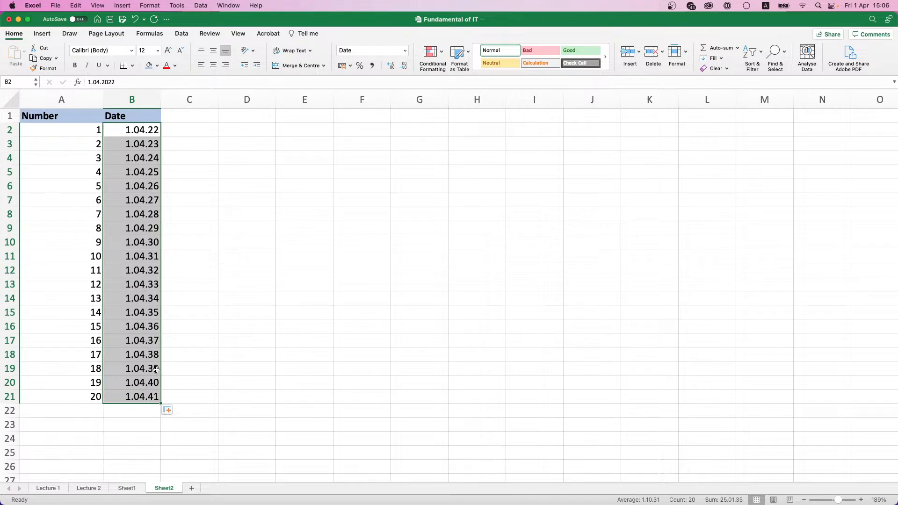
click(173, 411)
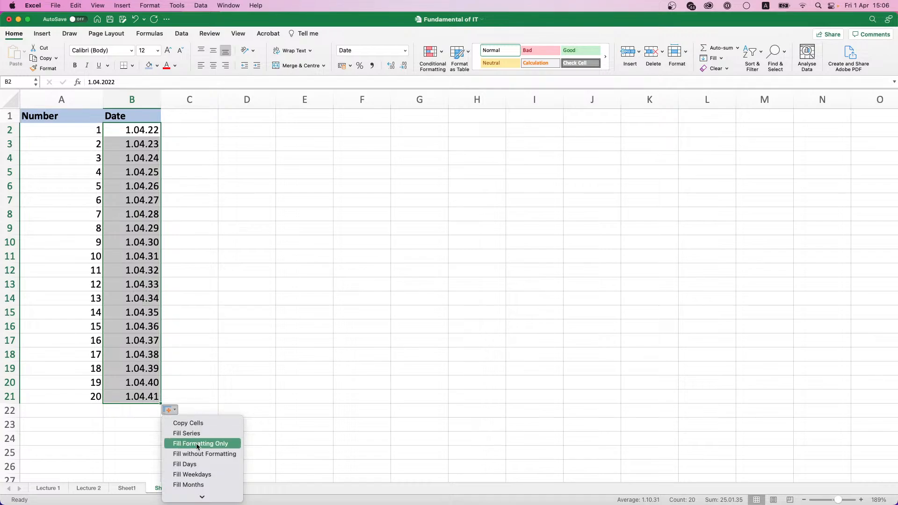
click(198, 464)
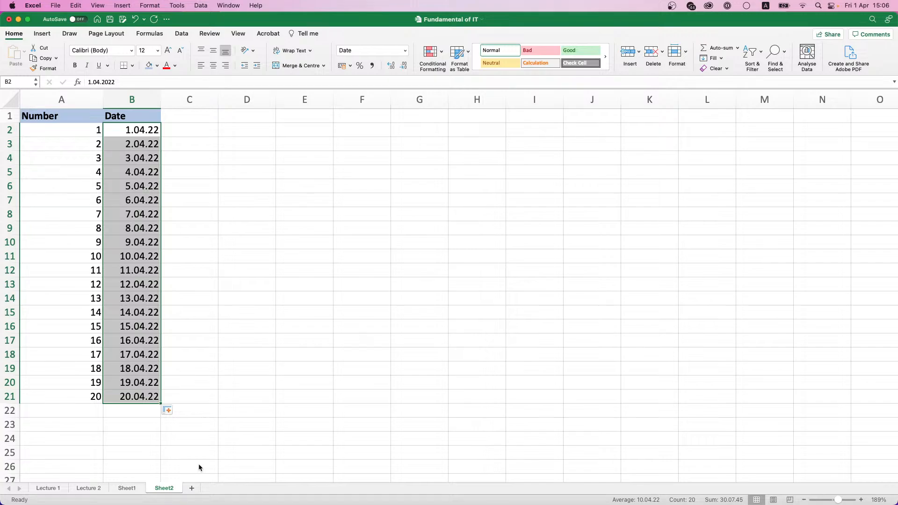
Step: Enter a bold, shaded 'Order Amount' header in C1 and widen column C to fit it
click(186, 114)
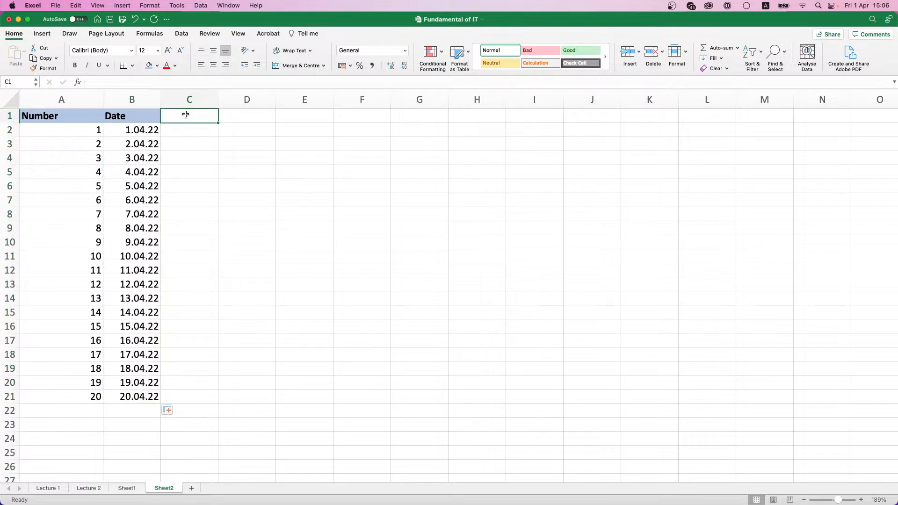
text(Order)
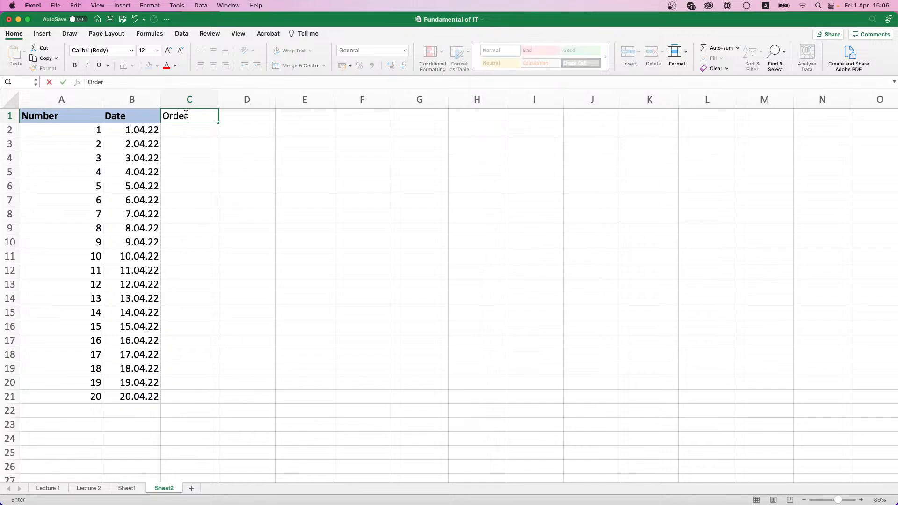
text( Amount)
key(Return)
click(186, 114)
key(super+b)
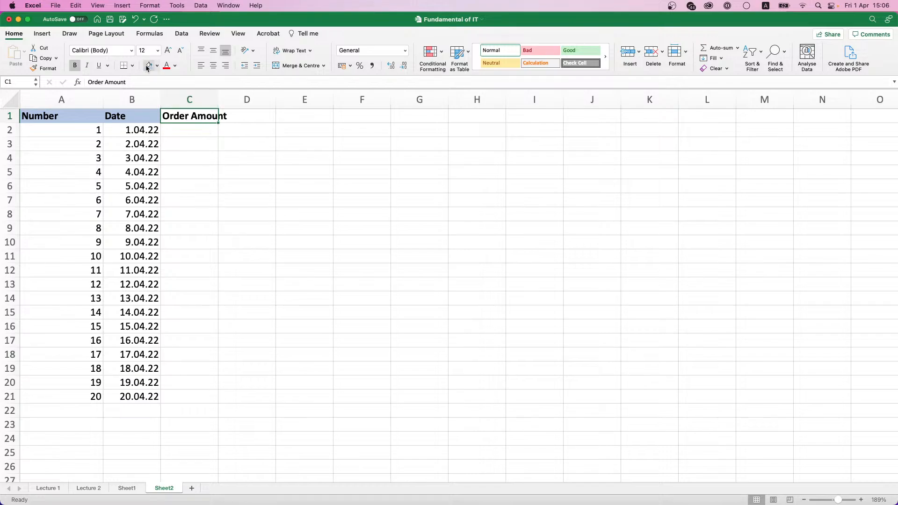
click(148, 65)
drag(217, 99, 229, 99)
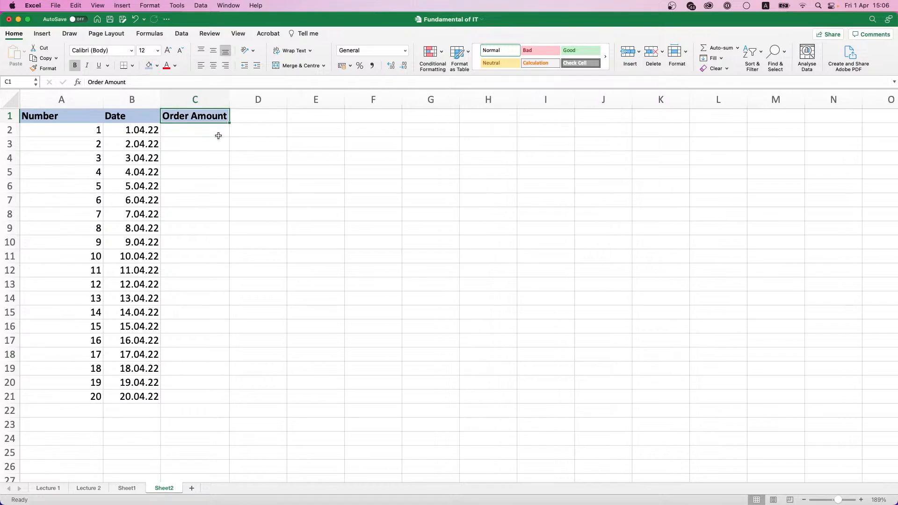
click(218, 135)
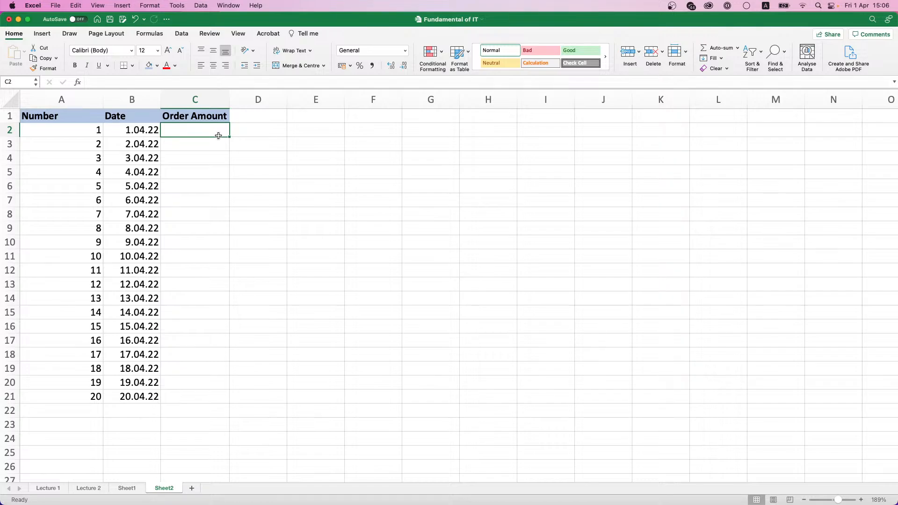
Step: Enter 1000 and 1500 in C2:C3 and extend the series to 10500 in C21
text(1000)
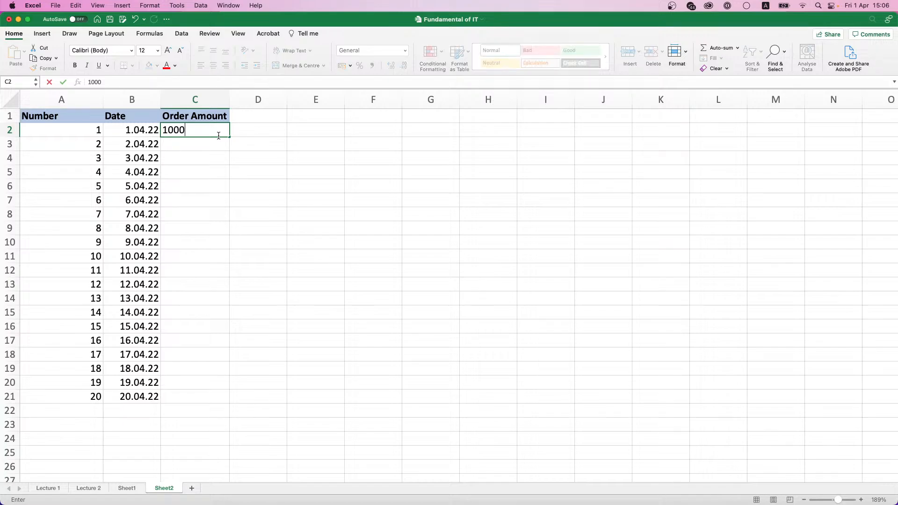
key(Return)
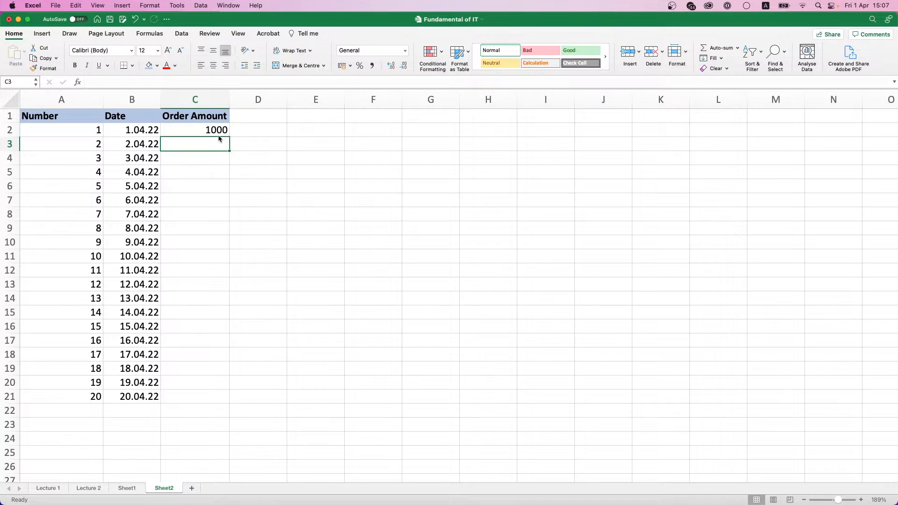
text(1500)
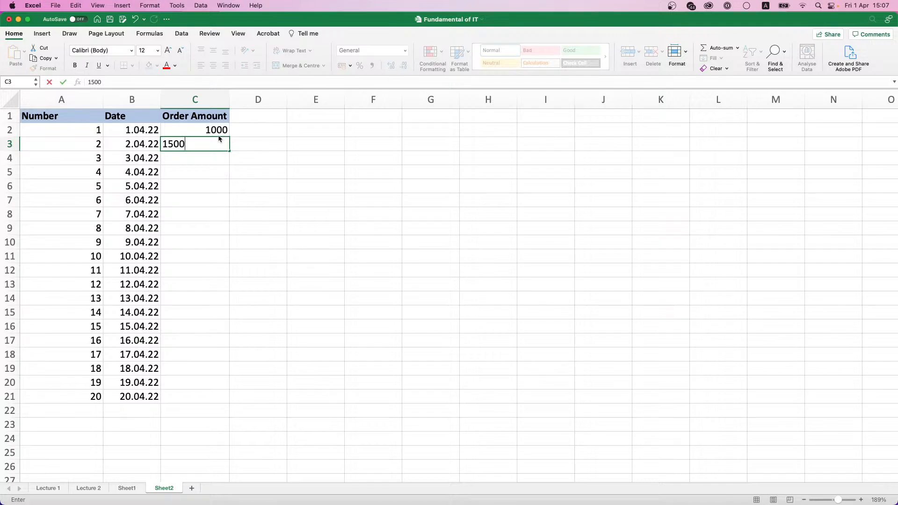
key(Return)
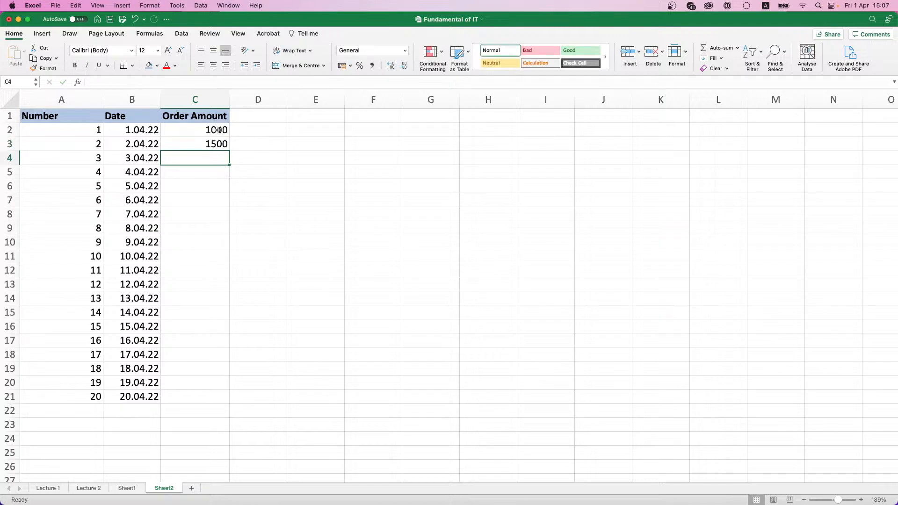
drag(219, 130, 219, 142)
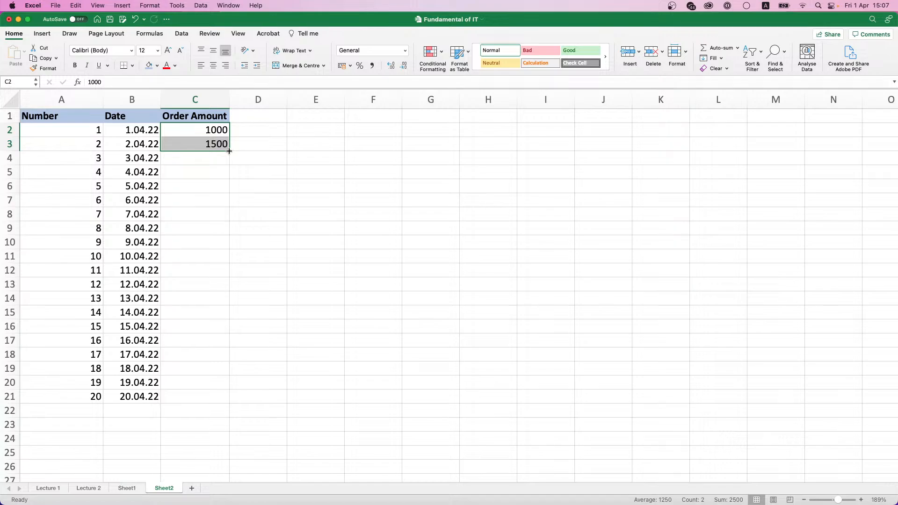
drag(229, 151, 221, 403)
Step: Apply Accounting number format to the amounts in C2:C21
click(203, 155)
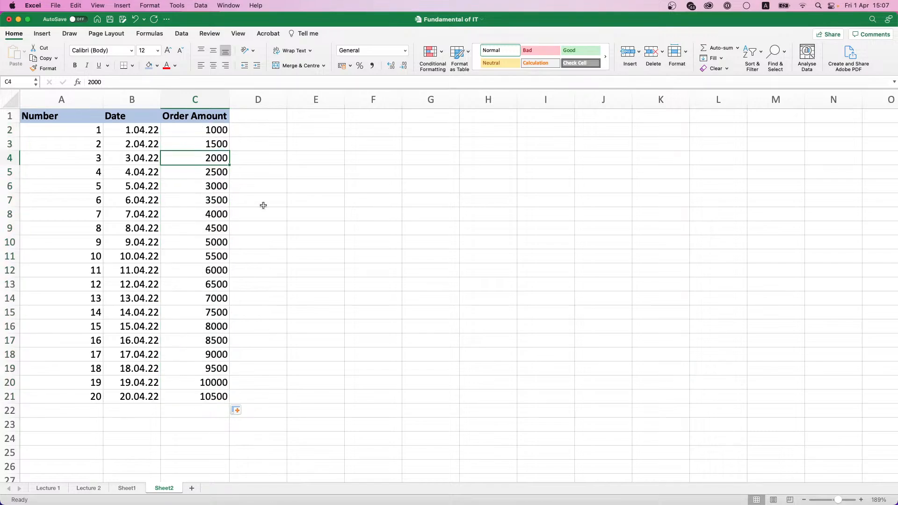
drag(218, 130, 221, 397)
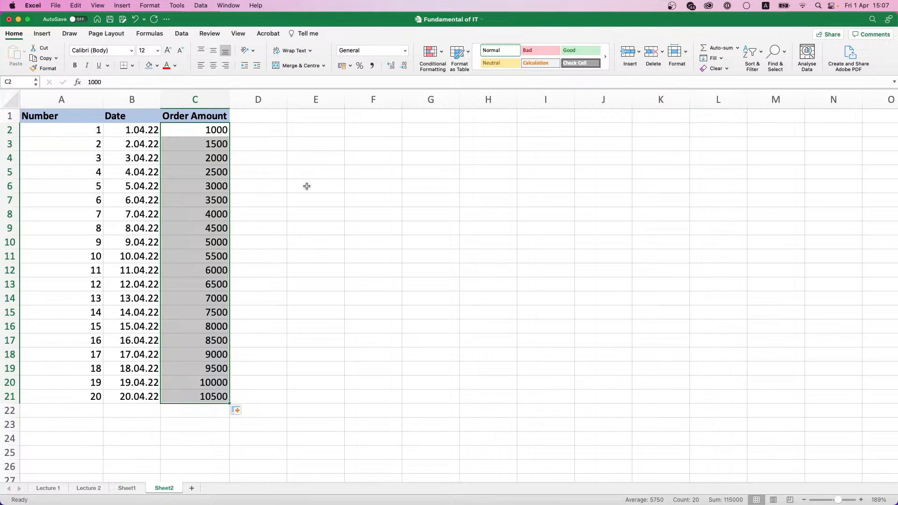
click(343, 66)
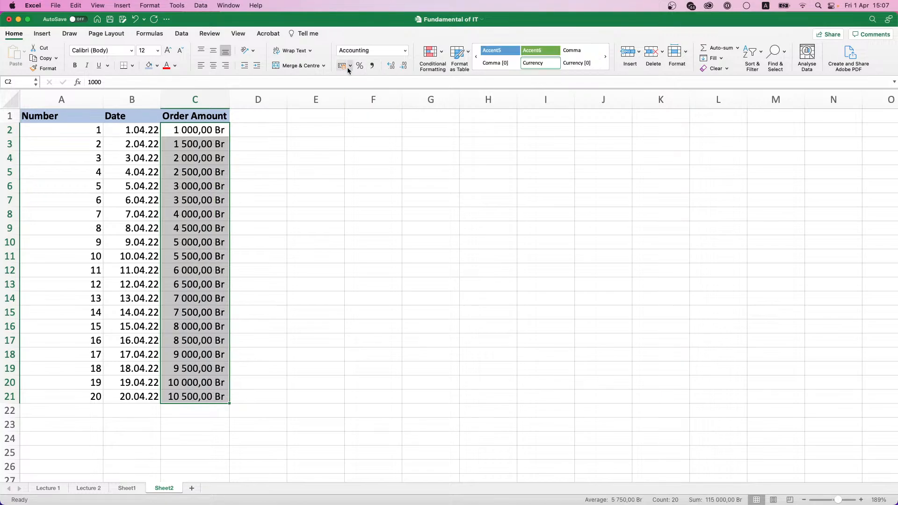
click(327, 116)
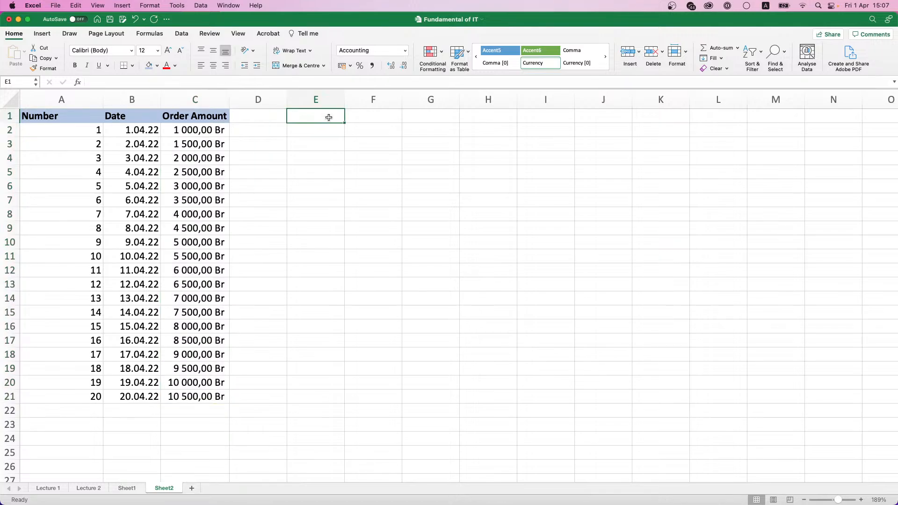
click(330, 130)
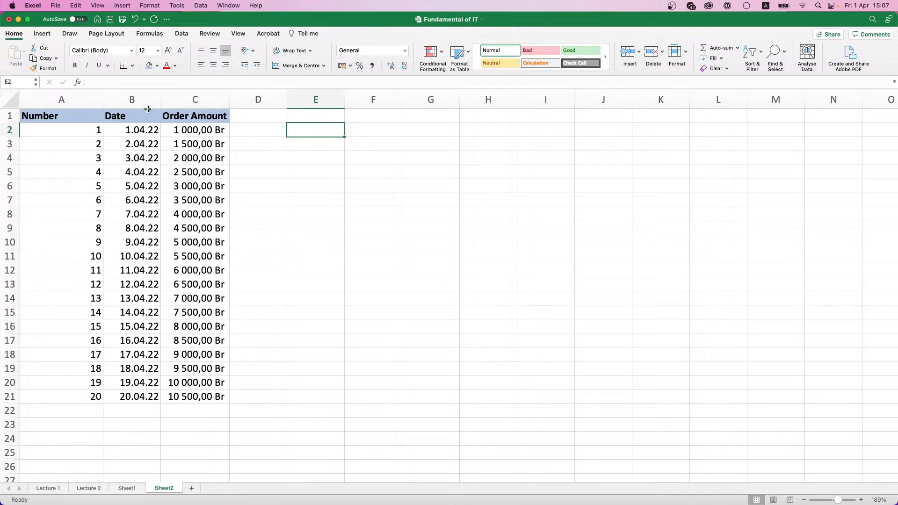
text(1)
key(Tab)
text(2)
key(Return)
drag(297, 129, 839, 140)
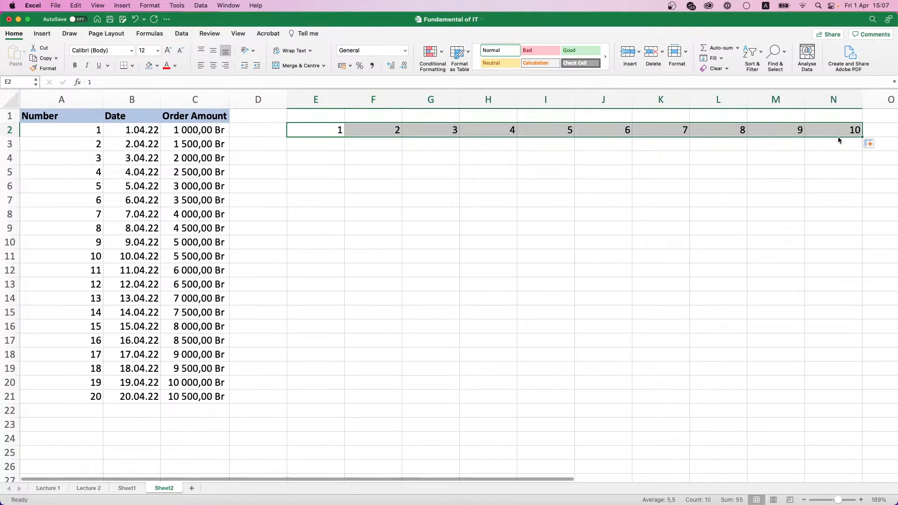
key(super+z)
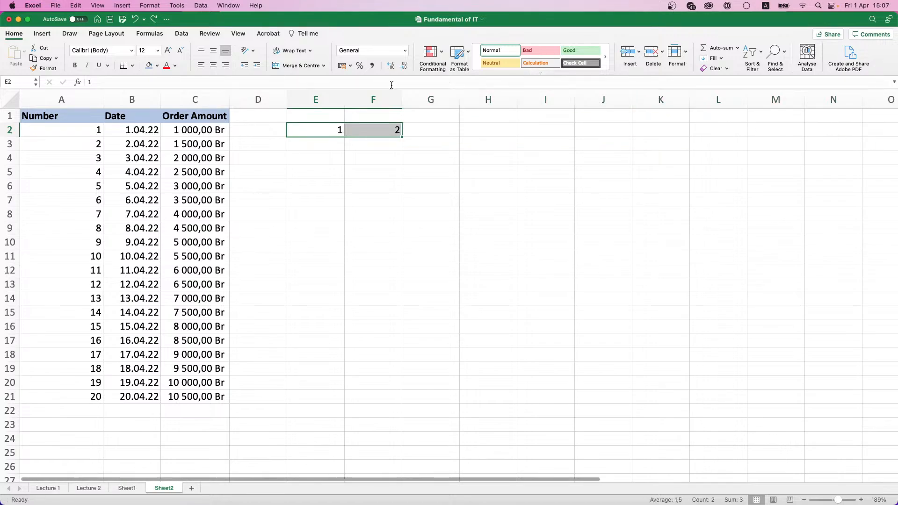
key(super+z)
click(327, 132)
drag(343, 135, 857, 143)
click(872, 143)
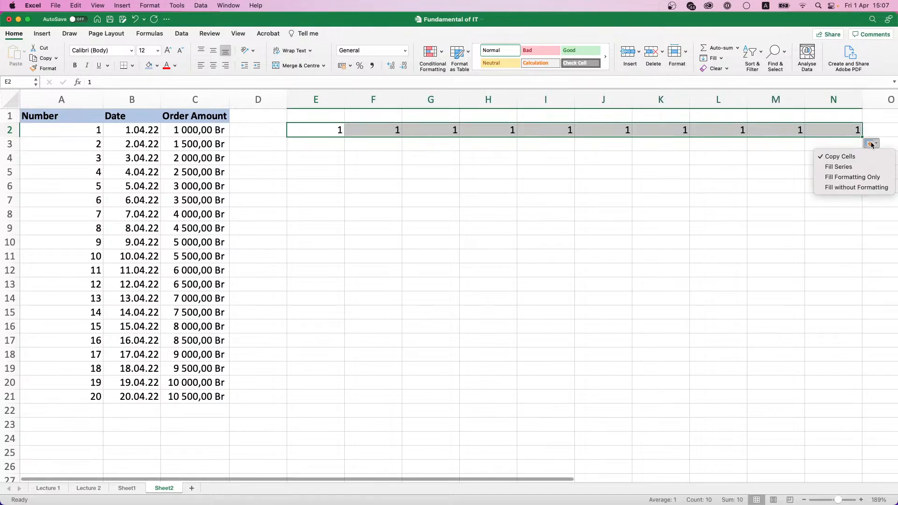
click(859, 167)
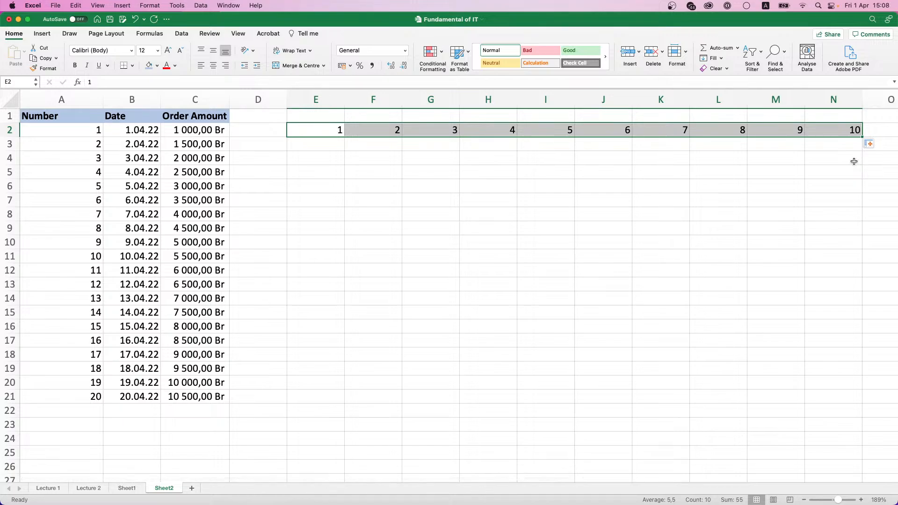
click(337, 144)
click(333, 127)
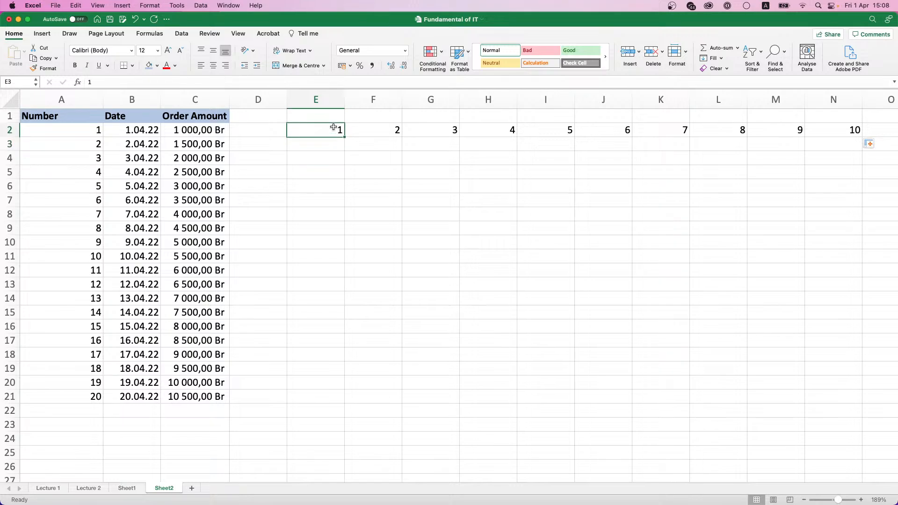
drag(333, 127, 860, 129)
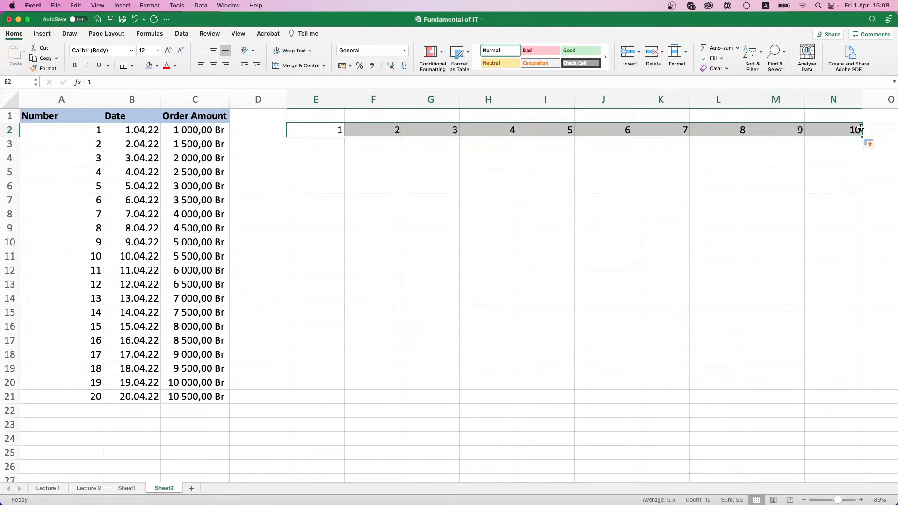
key(Delete)
Step: Enter a bold, shaded 'Uneven' header in D1
click(255, 116)
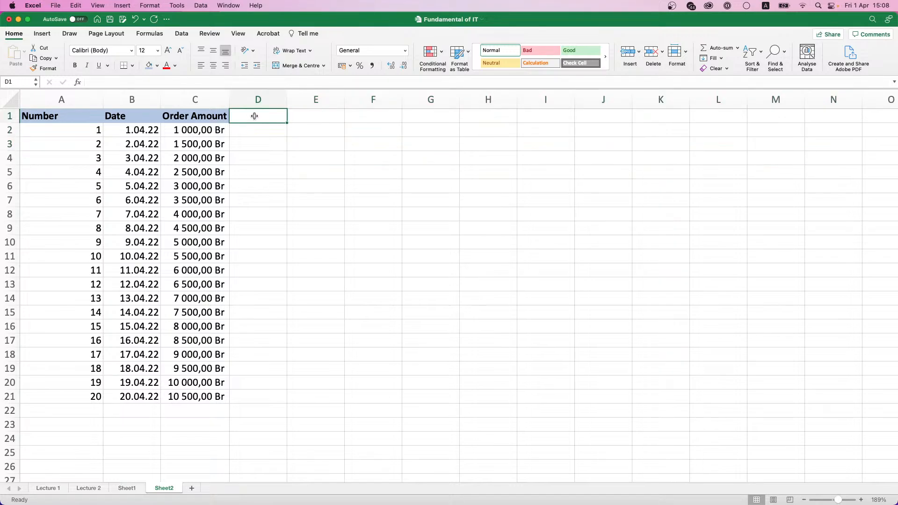
text(Uneven)
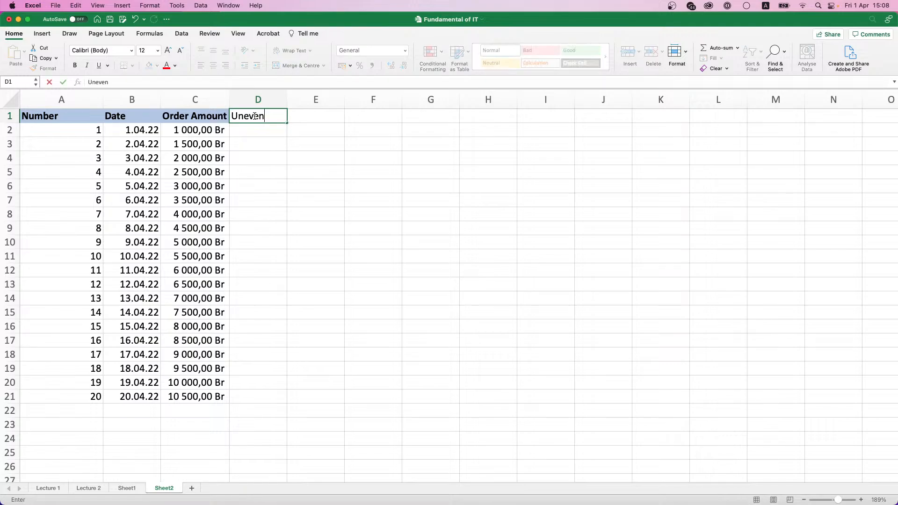
key(Return)
click(254, 116)
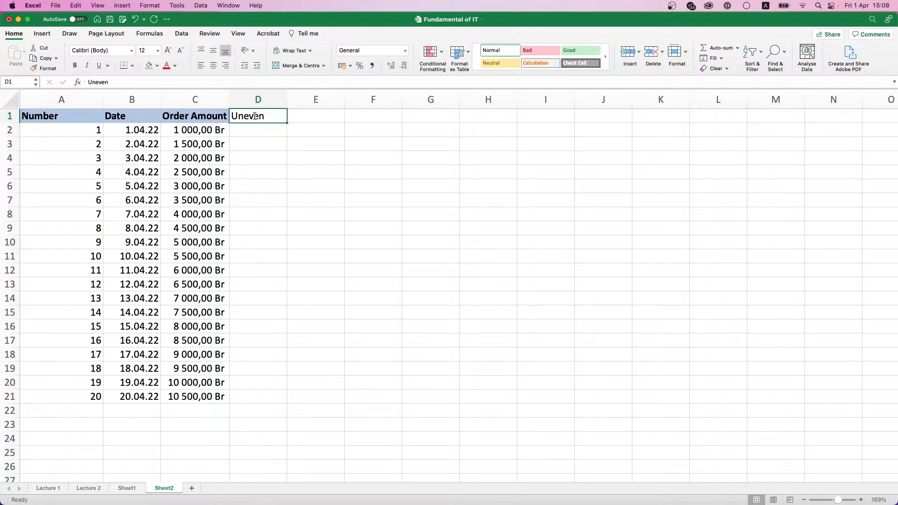
key(super+b)
click(149, 65)
Step: Enter 1 and 3 in D2:D3 and fill odd numbers down to 39 in D21
click(264, 130)
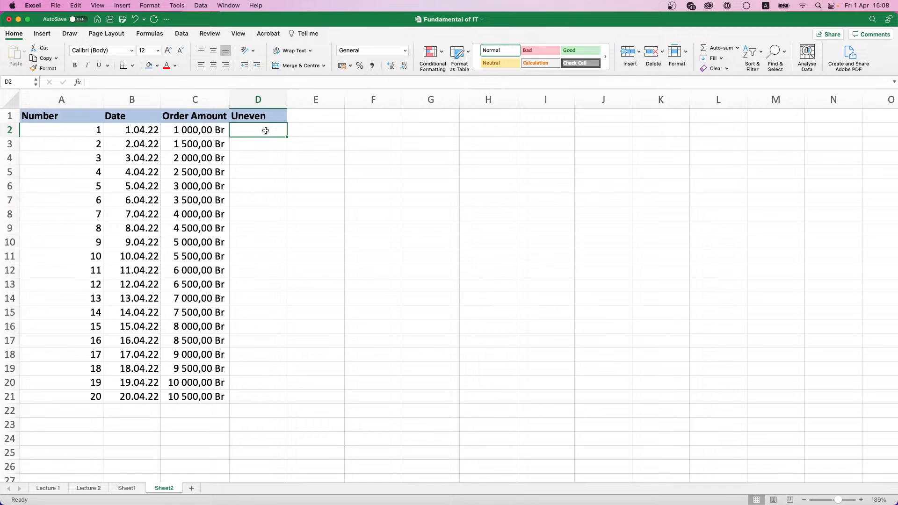
text(1)
key(Return)
text(3)
click(266, 134)
drag(266, 134, 283, 402)
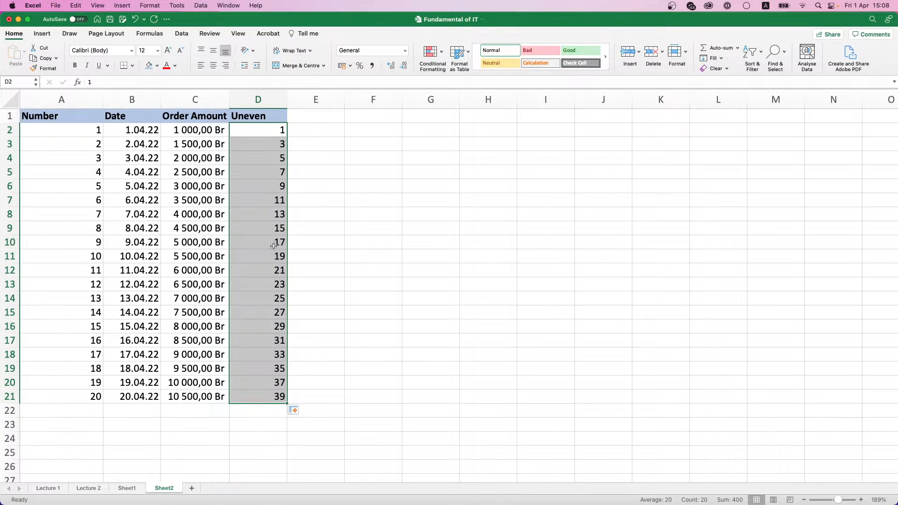
double_click(244, 116)
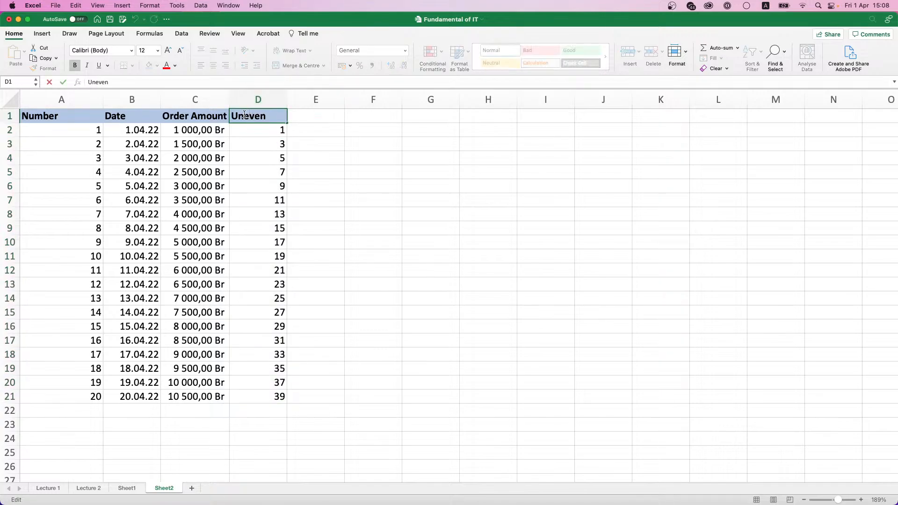
Step: Rename the D1 header to 'Even' and fill D2:D21 with 2, 4, … up to 40
key(BackSpace)
key(BackSpace)
key(BackSpace)
text(E)
click(266, 132)
text(2)
key(Return)
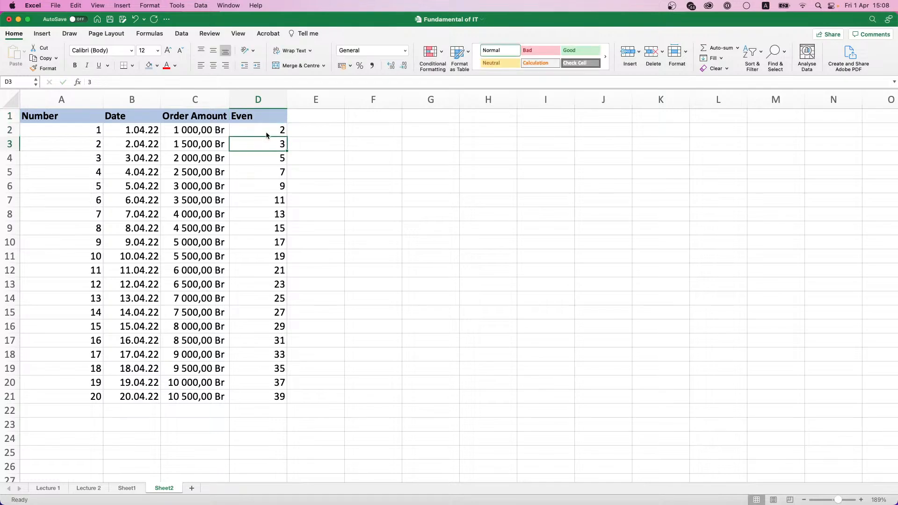
text(4)
drag(265, 134, 298, 399)
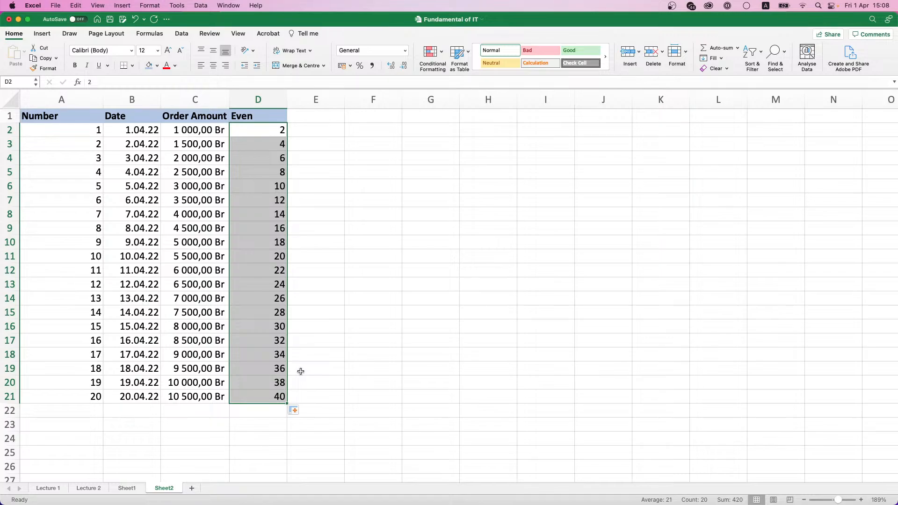
click(379, 117)
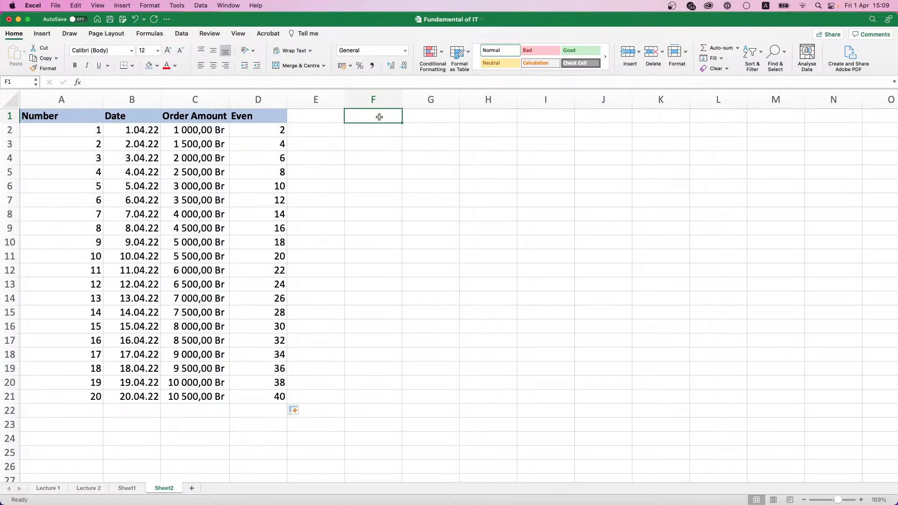
Step: Type the 'Dates' heading in F1, fixing a typo, and move to F2
text(DAa)
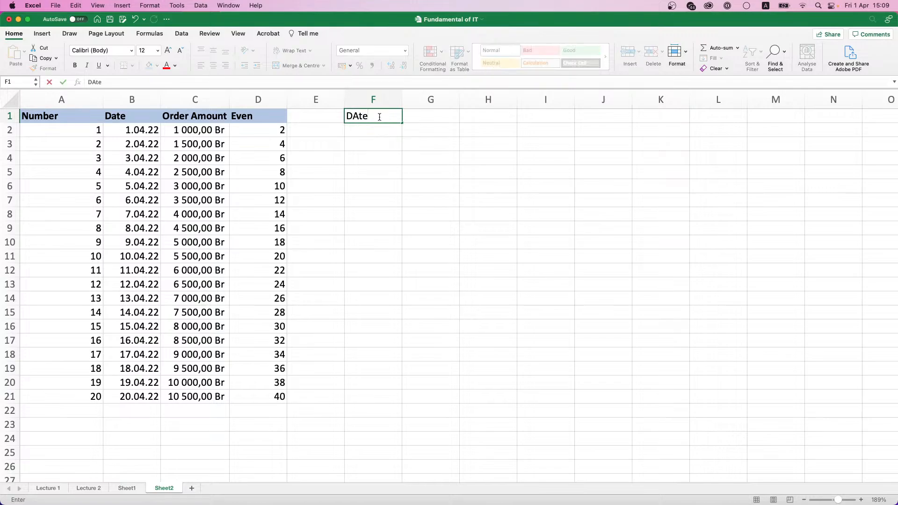
key(BackSpace)
key(BackSpace)
text(ates)
key(Tab)
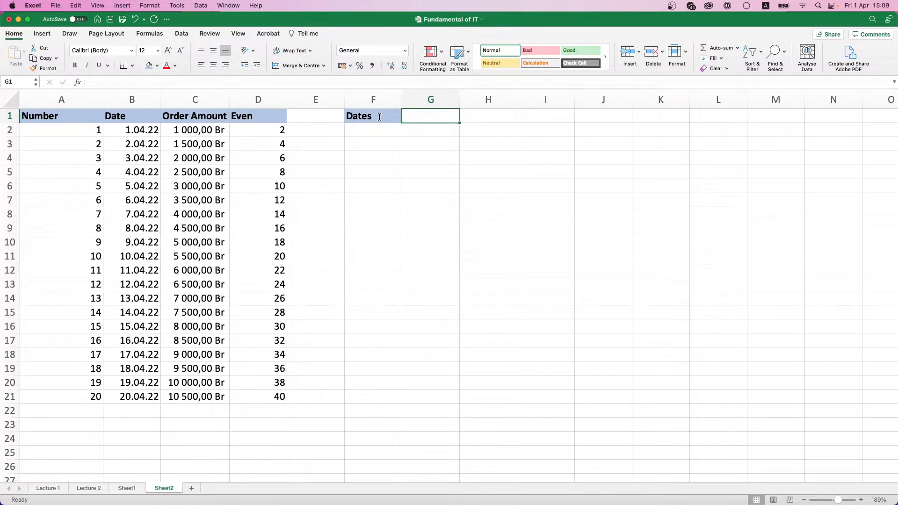
key(Down)
key(Left)
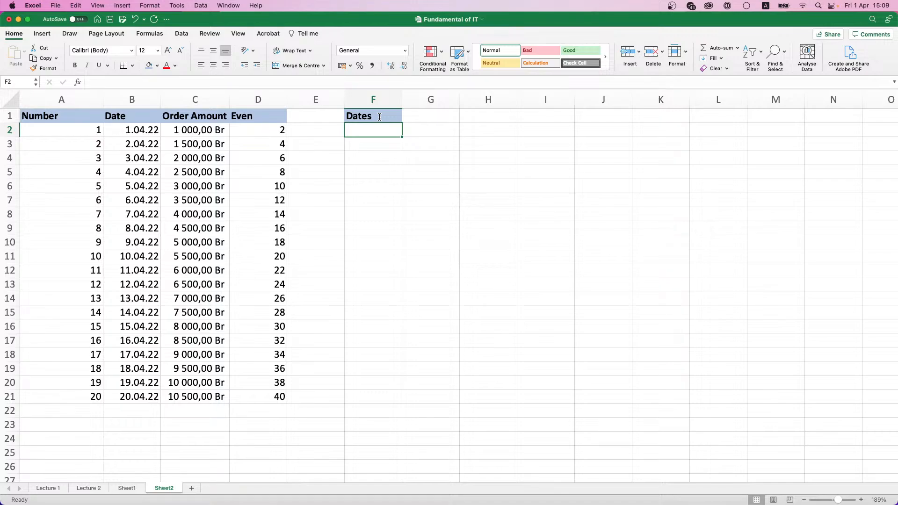
click(882, 6)
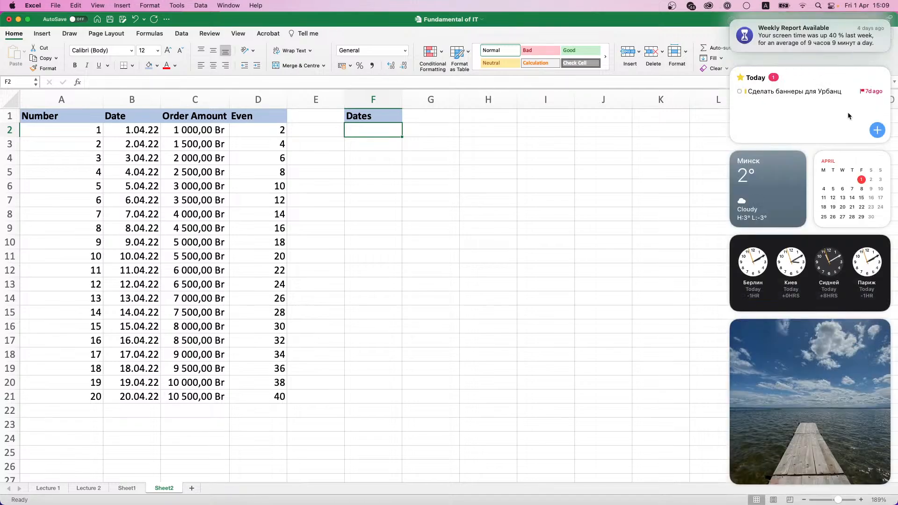
click(868, 8)
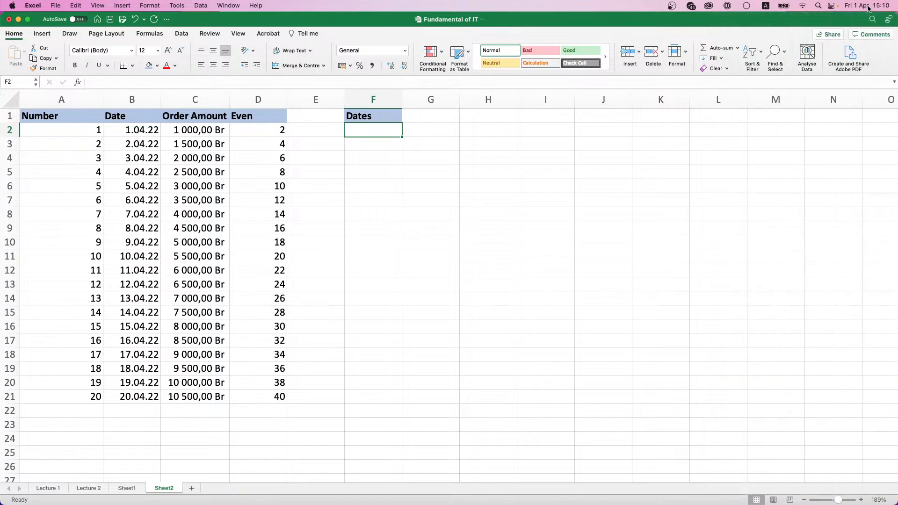
click(868, 7)
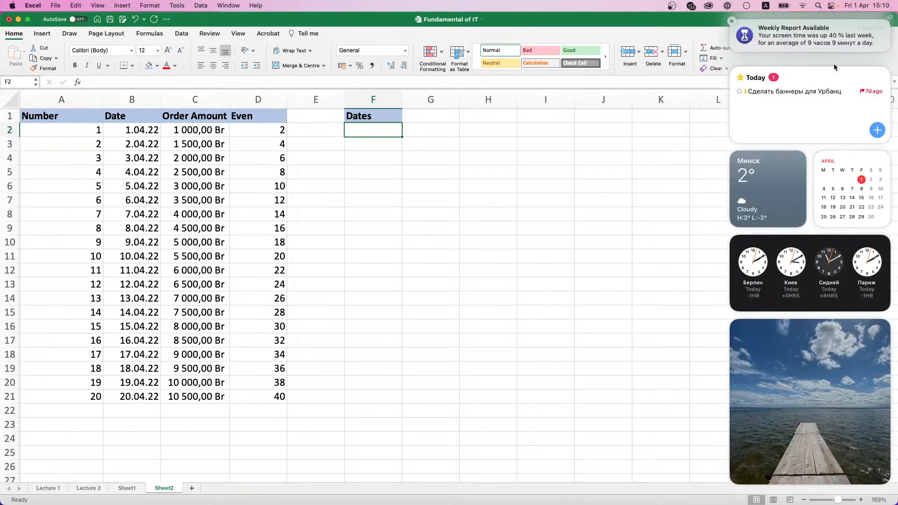
click(826, 163)
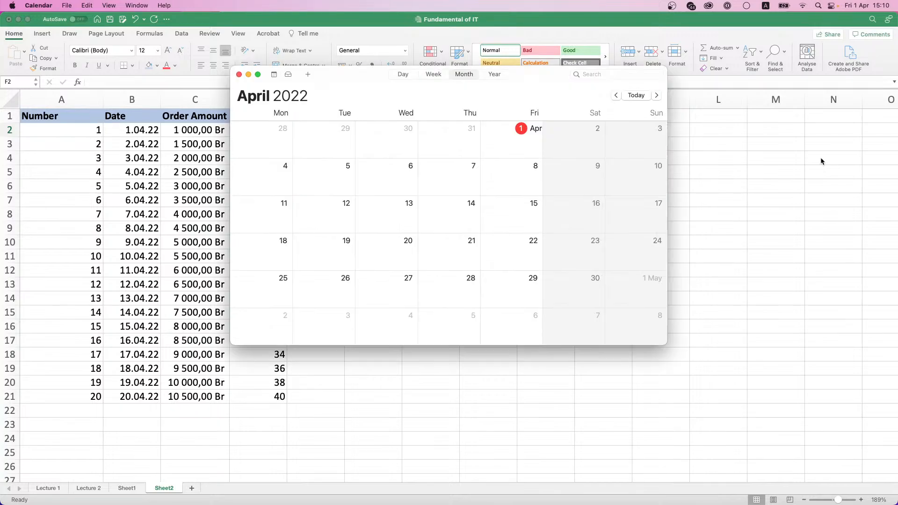
click(615, 95)
click(657, 95)
click(238, 75)
click(370, 134)
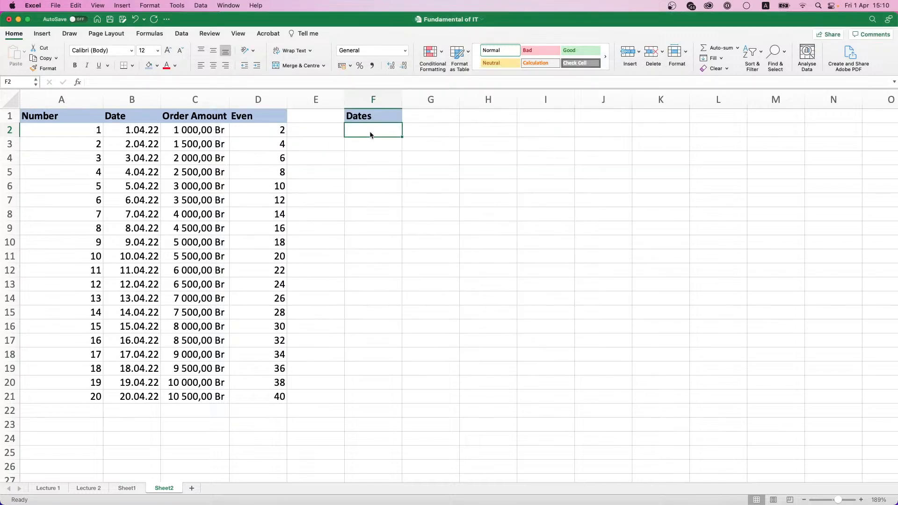
Step: Enter 28.03.2022, 30.03.2022 and 01.04.2022 in F2:F4 and select all three dates
text(28.03)
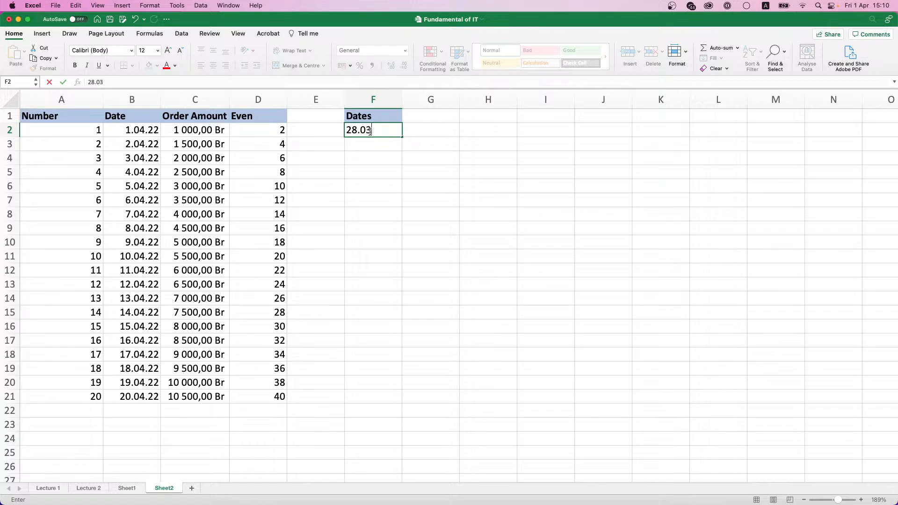
text(.2022)
key(Return)
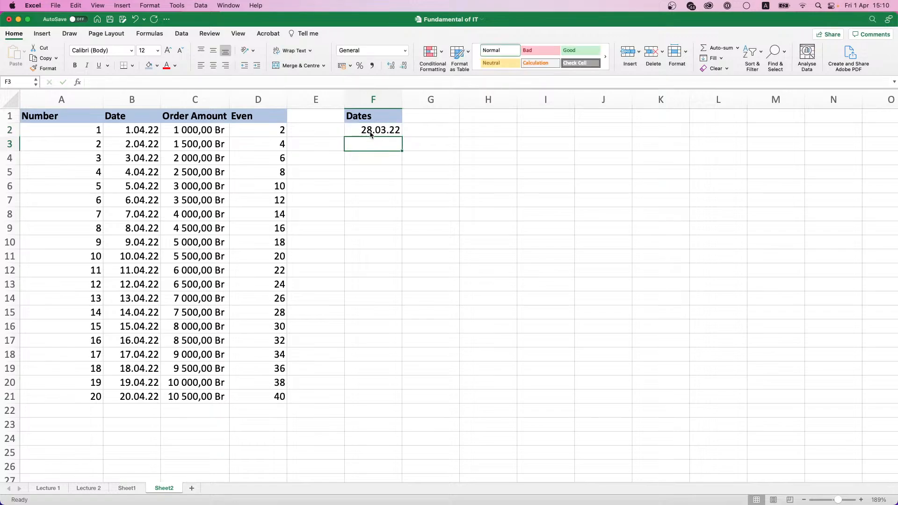
text(30.0)
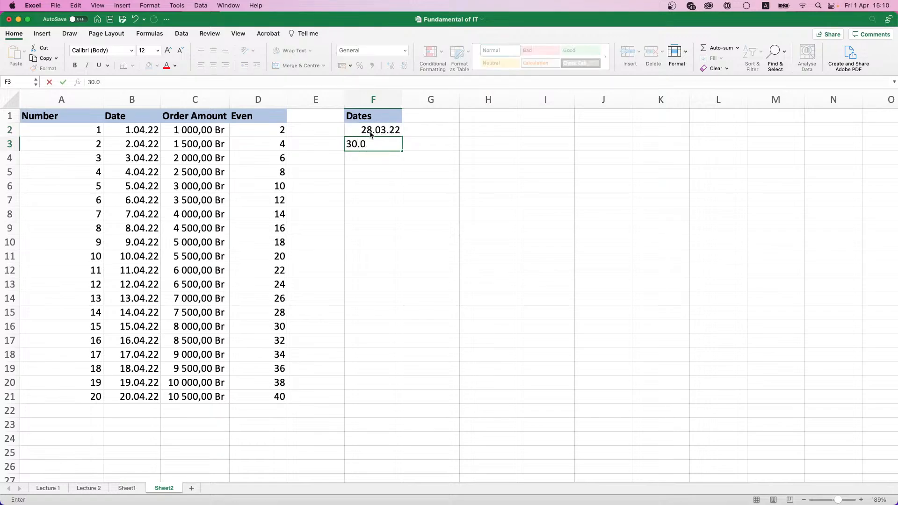
text(3.2022)
key(Return)
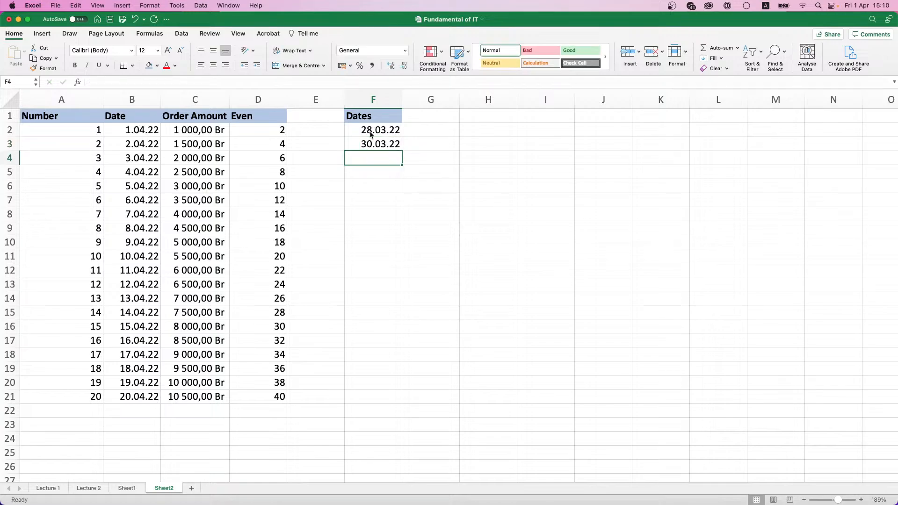
text(01.04.2022)
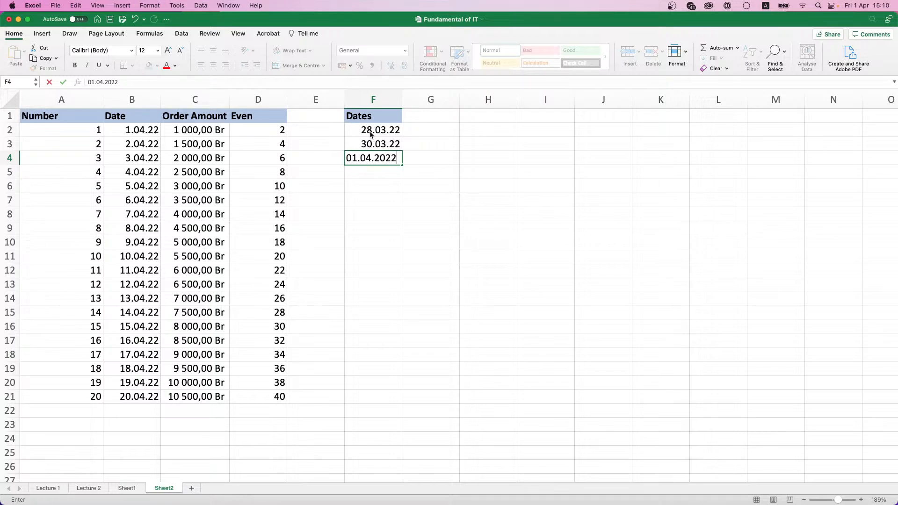
key(Return)
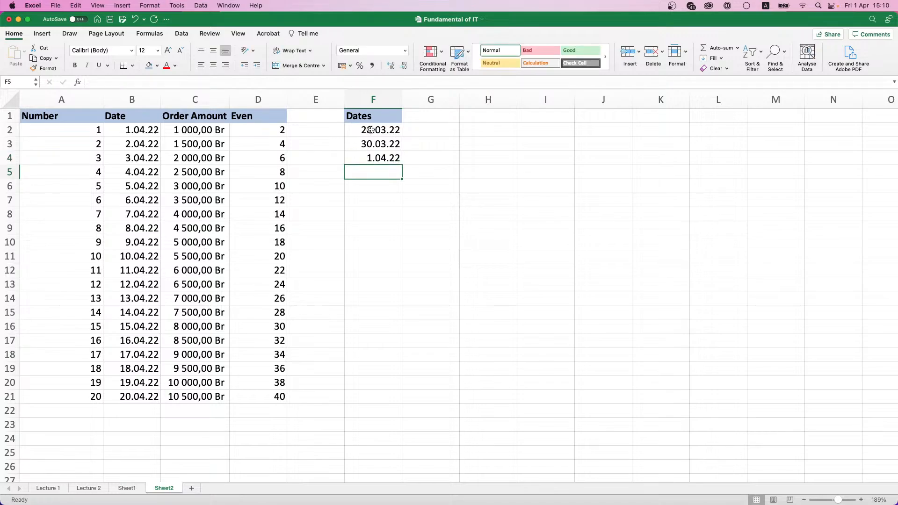
drag(371, 134, 376, 158)
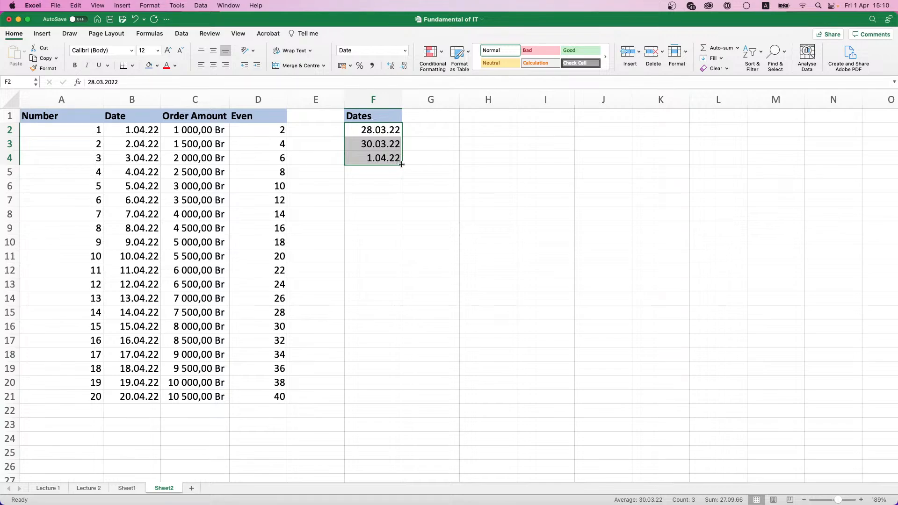
Step: Fill the date series down to F21 and inspect the resulting dates
drag(401, 163, 403, 400)
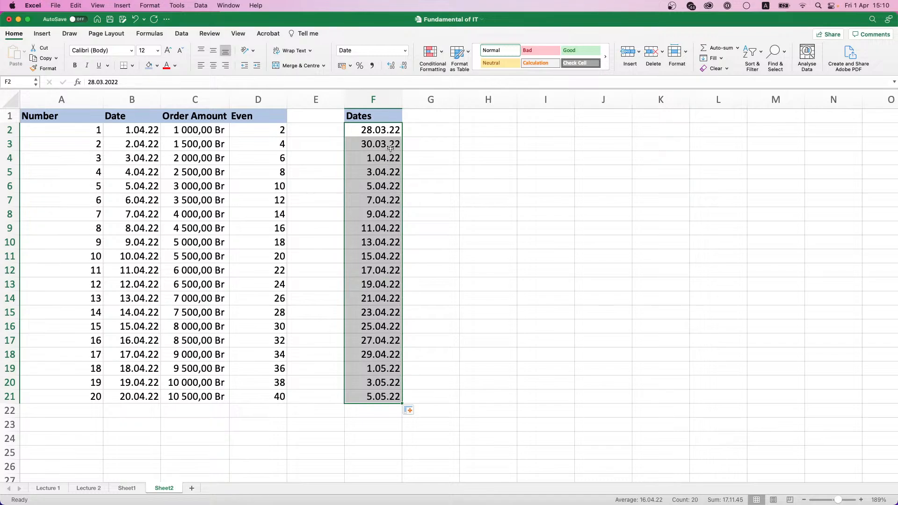
click(385, 130)
click(391, 140)
click(388, 159)
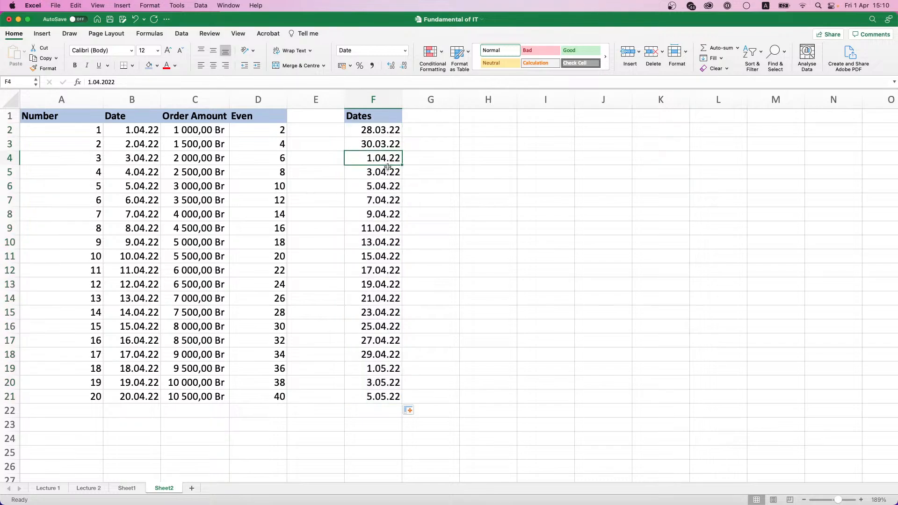
click(385, 172)
click(386, 160)
click(384, 170)
click(387, 186)
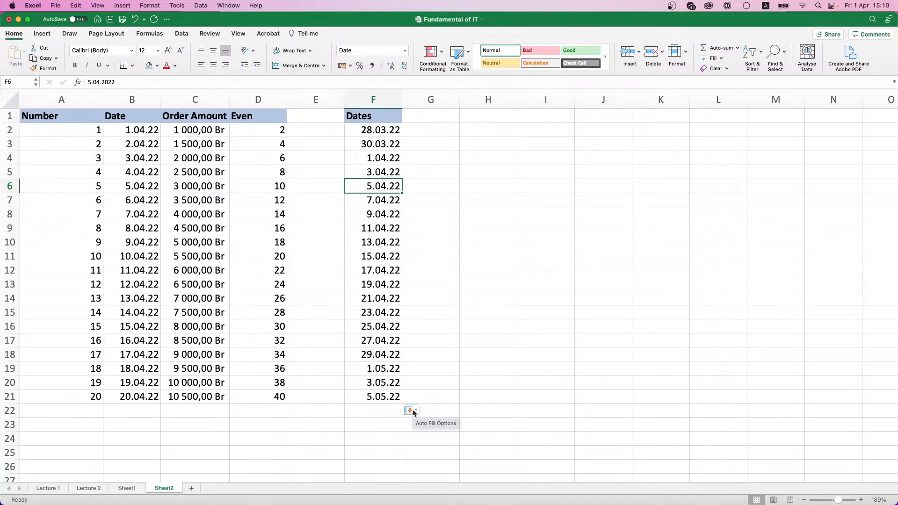
Step: Switch the series to Fill Weekdays and check the dates against the calendar
click(414, 411)
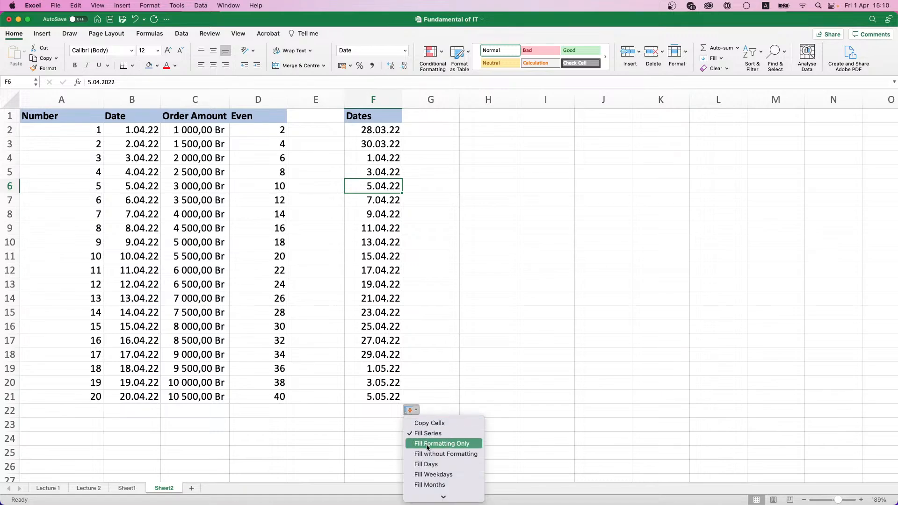
click(432, 475)
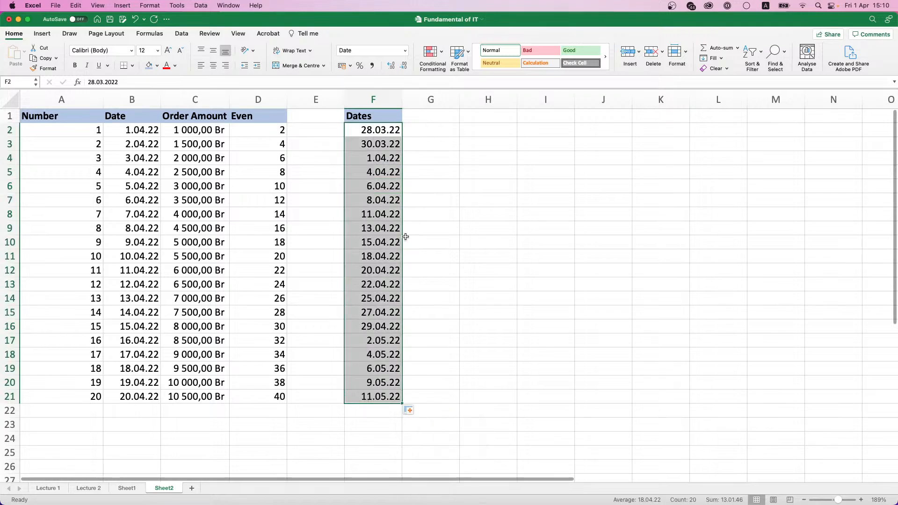
click(390, 175)
click(391, 189)
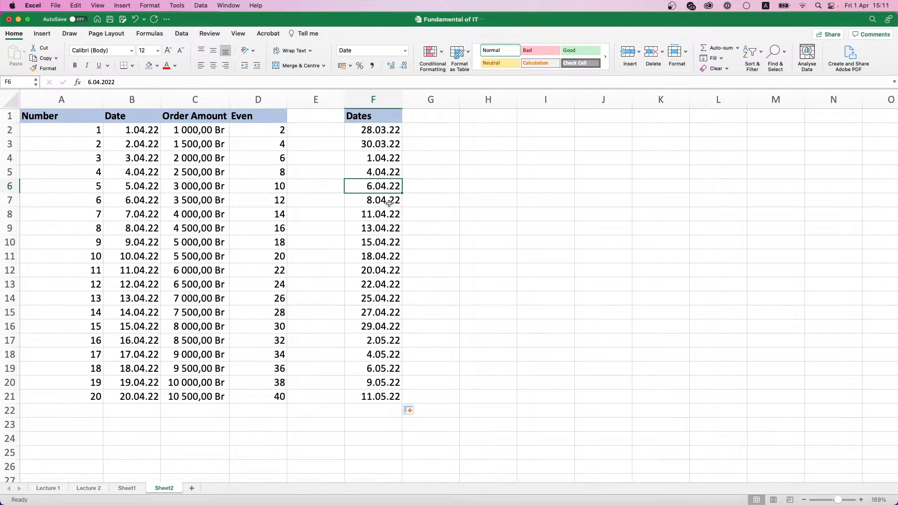
click(388, 202)
click(879, 5)
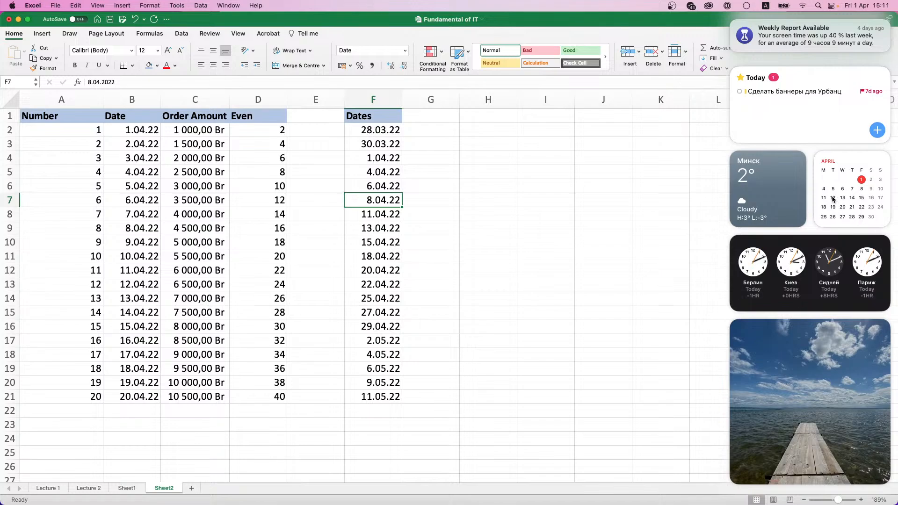
click(874, 6)
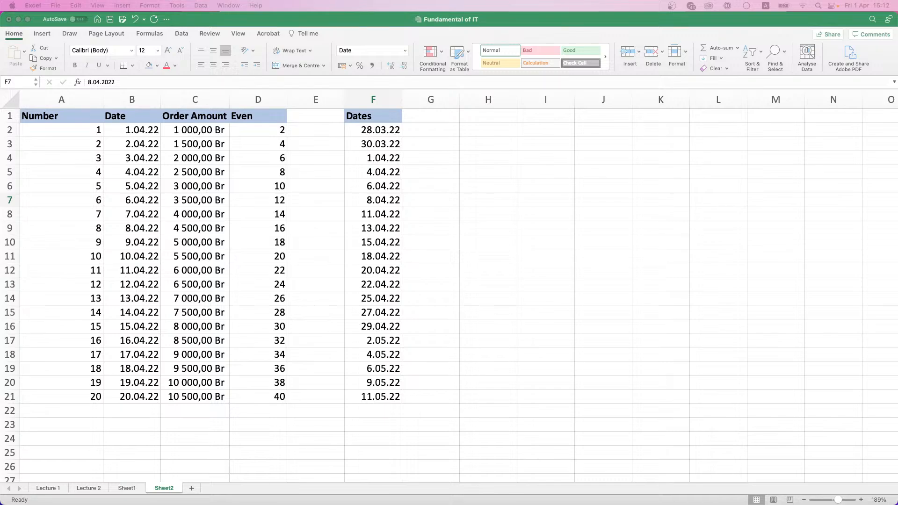
Step: Add a new Sheet3 and enter the 'ID' header in A1
click(192, 488)
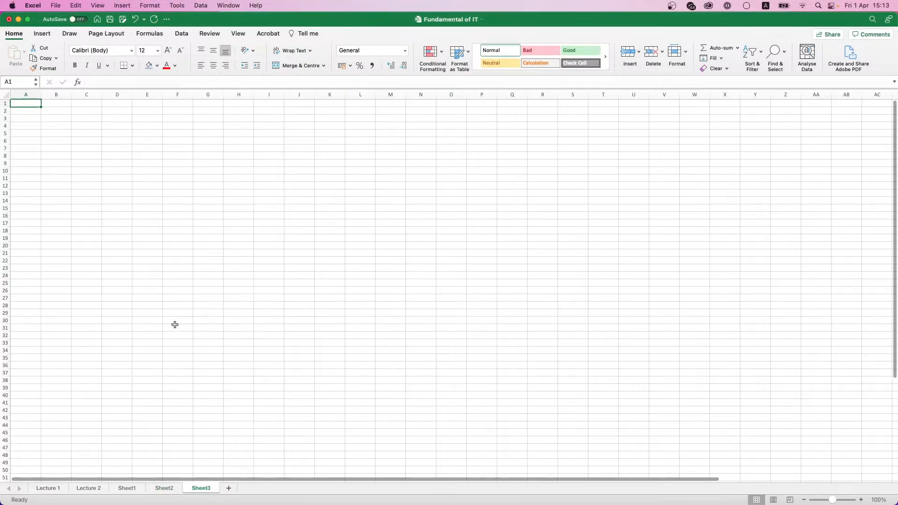
scroll(161, 304, up, 3)
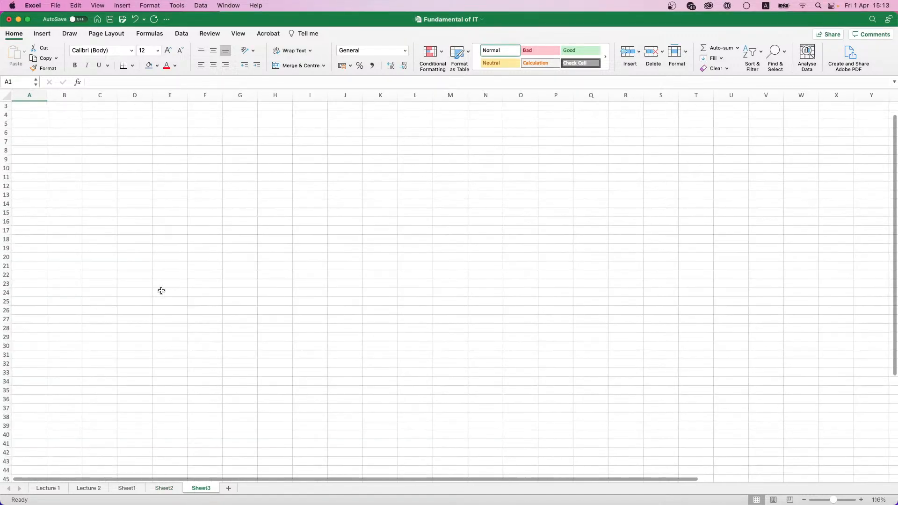
scroll(160, 291, up, 4)
scroll(49, 182, up, 2)
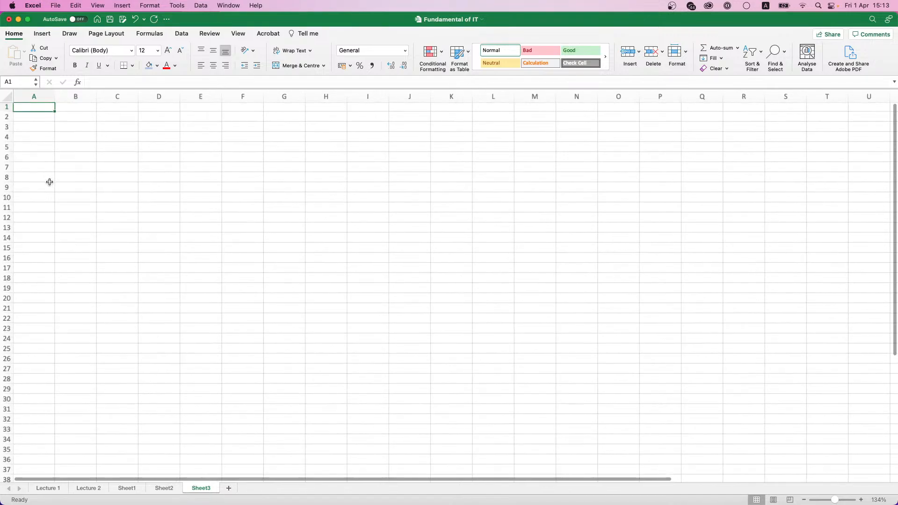
scroll(50, 182, up, 3)
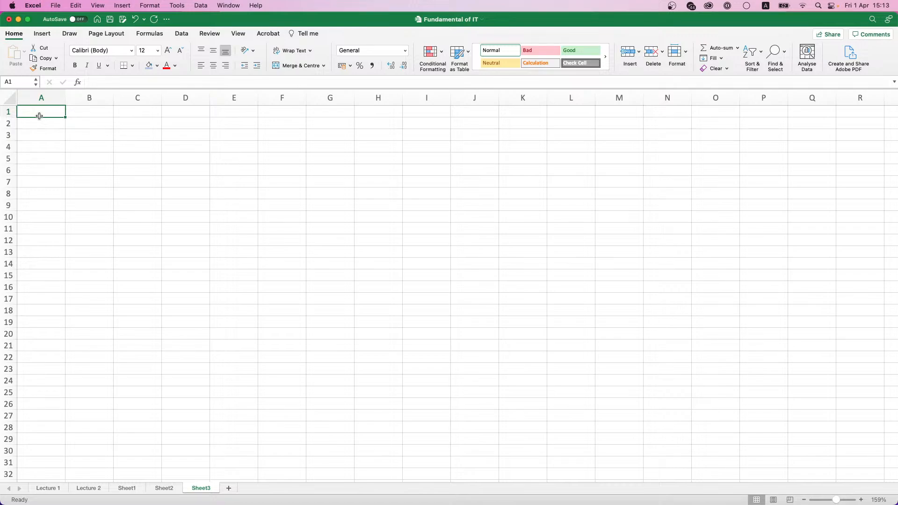
text(N)
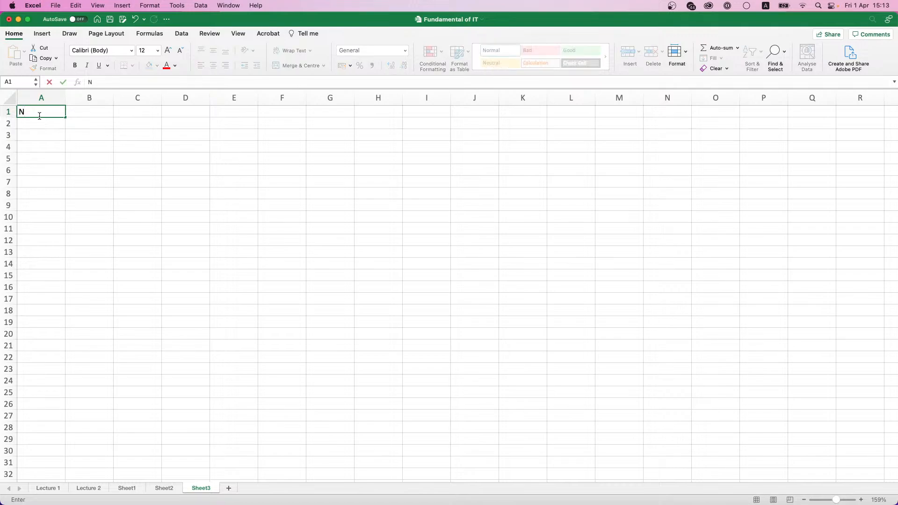
key(BackSpace)
text(ID)
key(Tab)
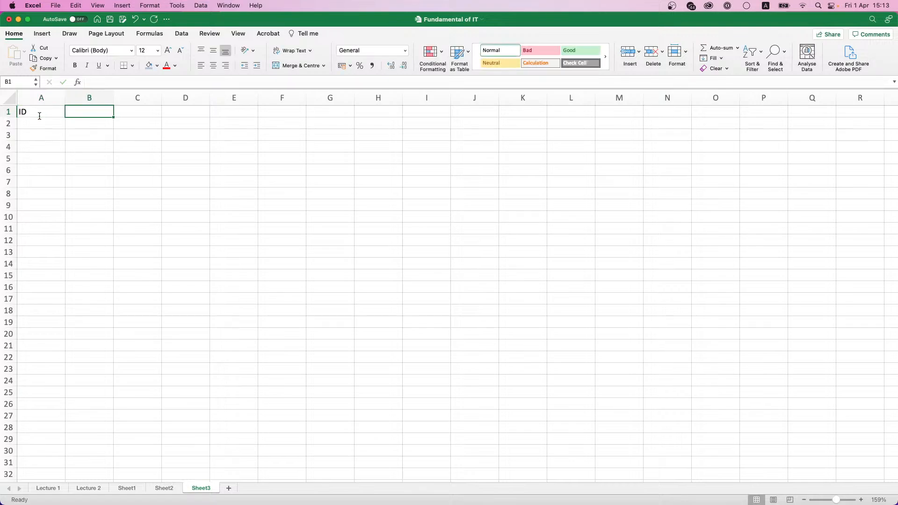
Step: Enter 'Order Amount', 'Date' and 'City' headers in B1:D1, then return to B1
text(Order Amount)
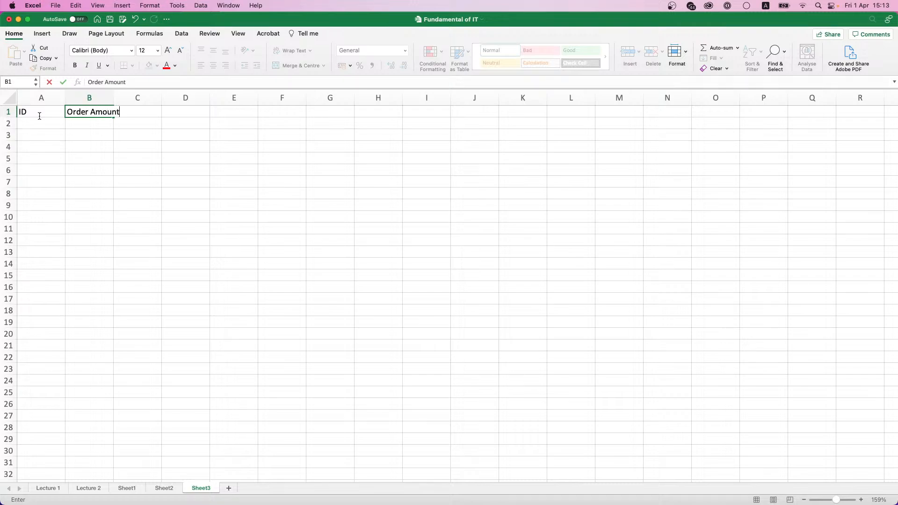
key(Tab)
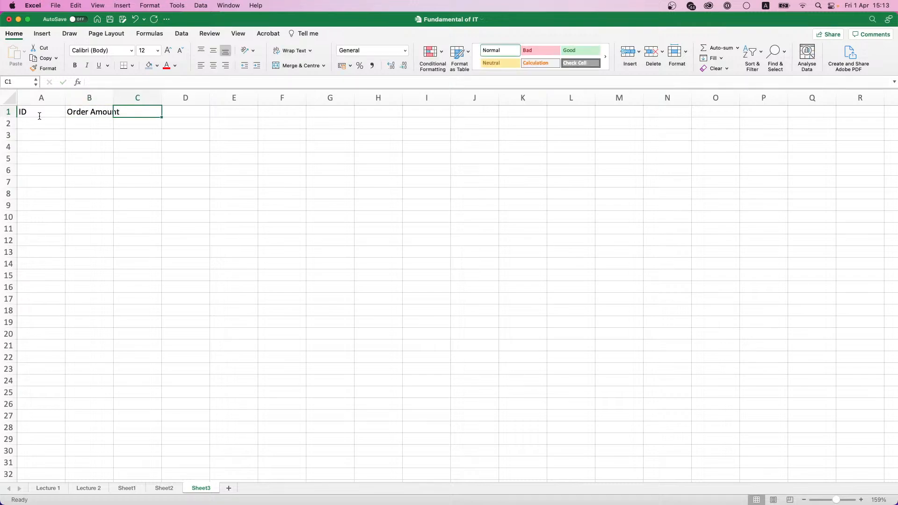
text(Date)
key(Tab)
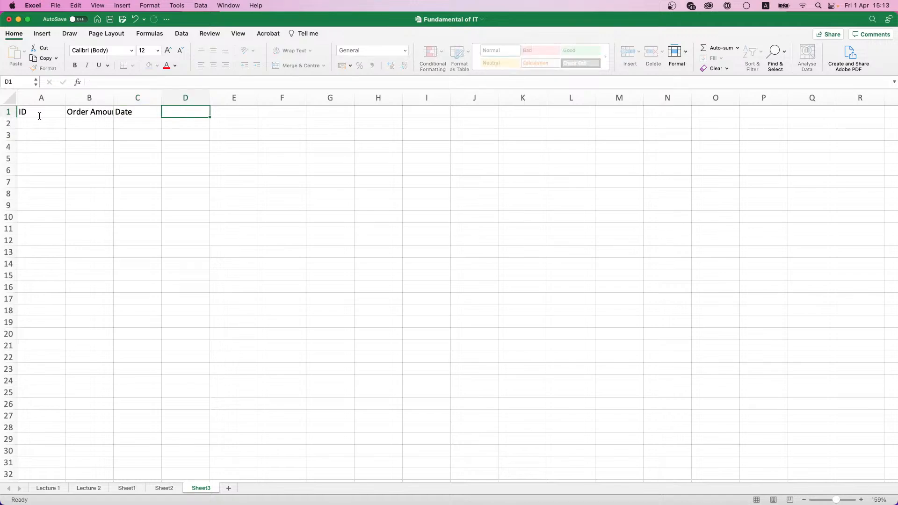
text(City)
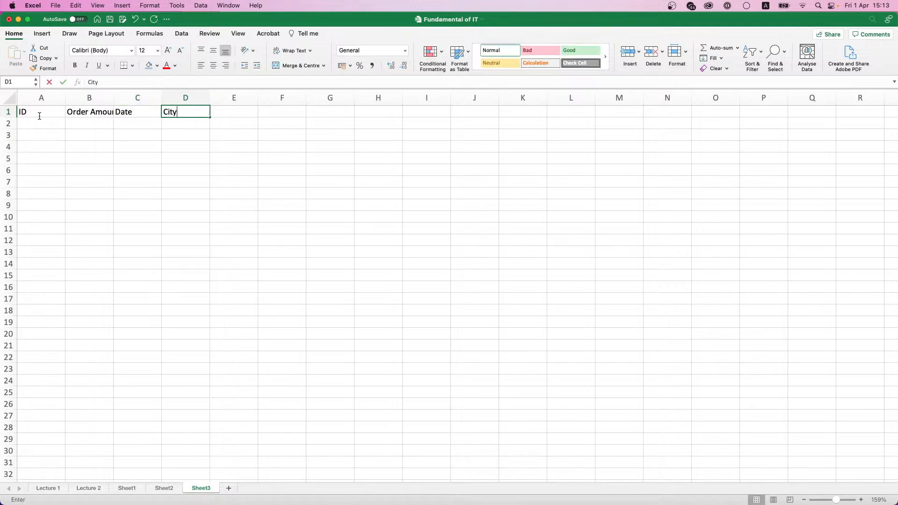
key(Return)
key(Up)
key(Left)
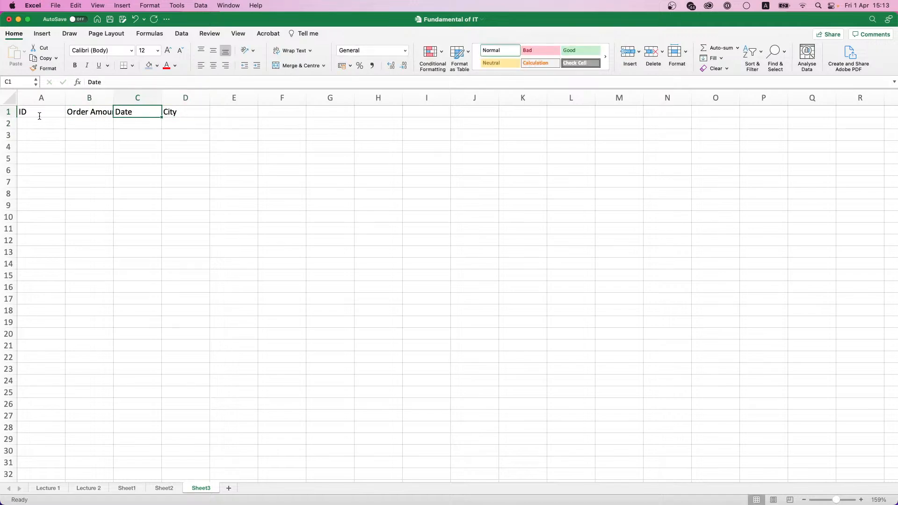
key(Left)
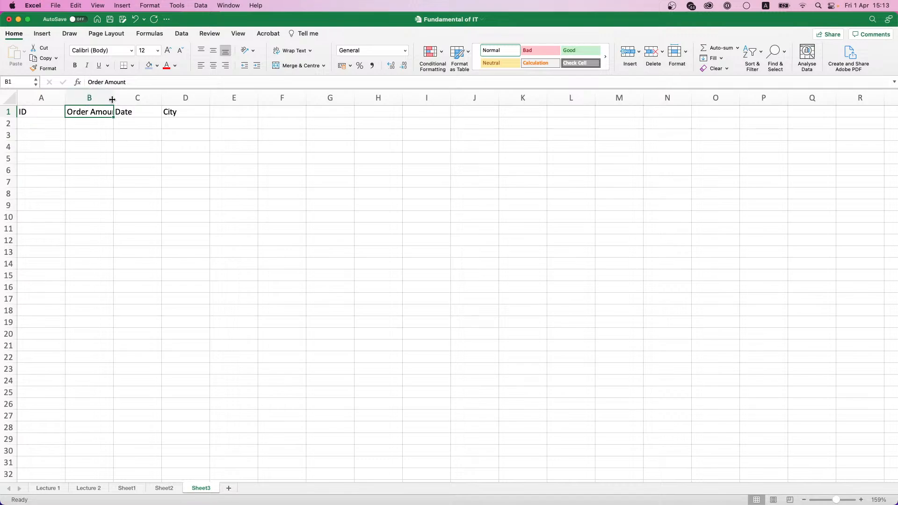
Step: Widen column B to fit the Order Amount header and enter IDs 1 and 2 in A2:A3
drag(112, 99, 131, 99)
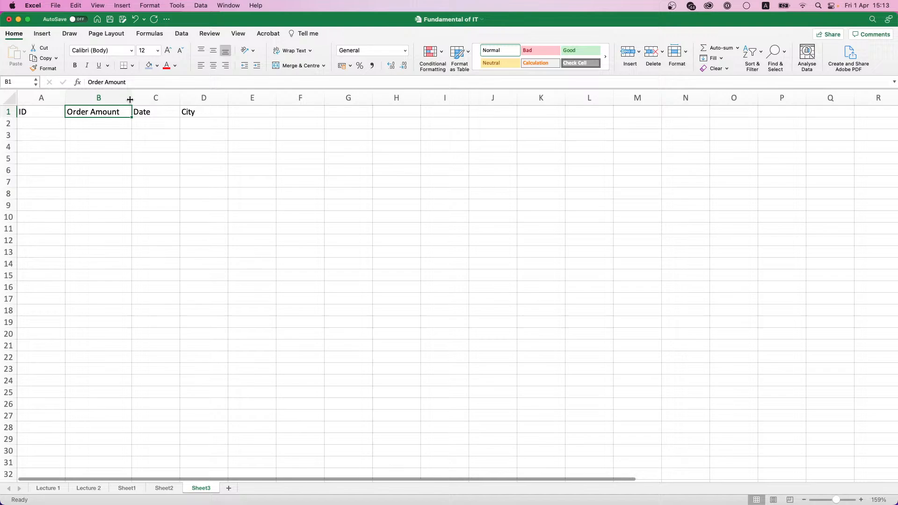
click(26, 127)
text(1)
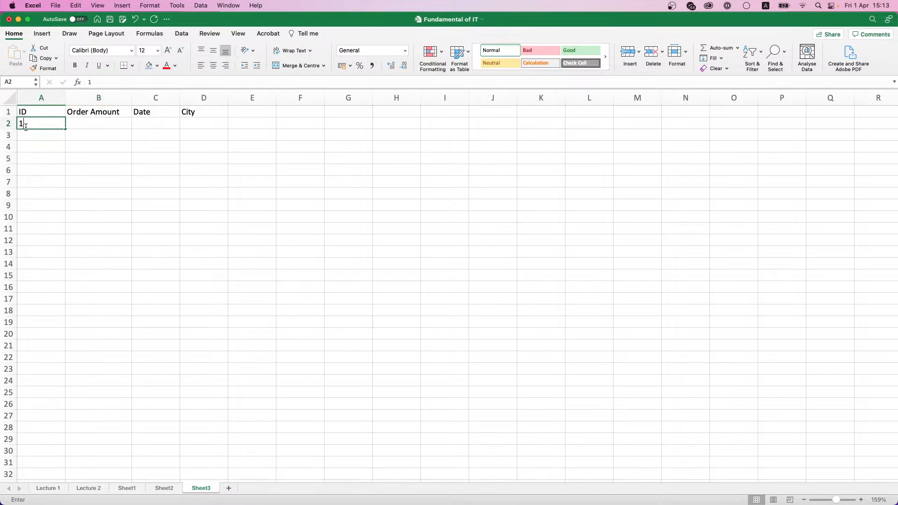
key(Return)
text(2)
Step: Extend the 1, 2 series down column A to reach ID 1000 in row 1001
click(27, 127)
scroll(26, 130, down, 10)
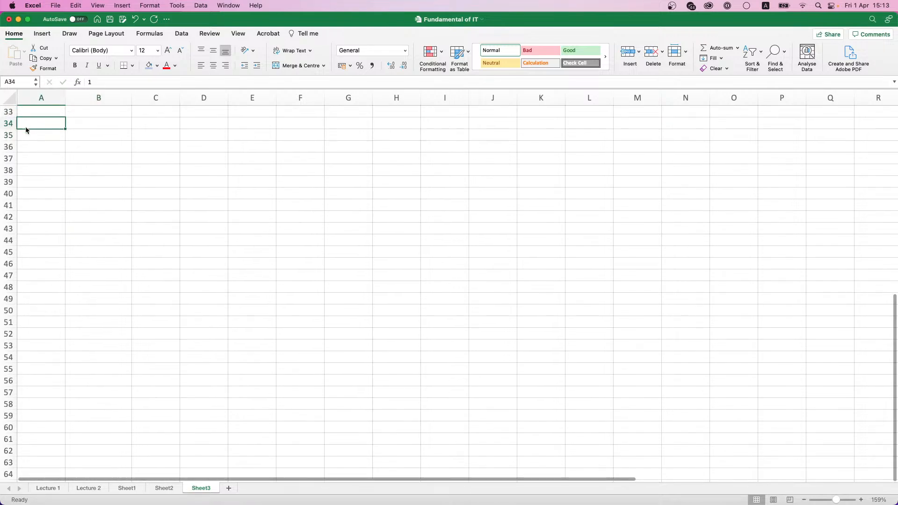
scroll(26, 130, up, 10)
key(shift+Down)
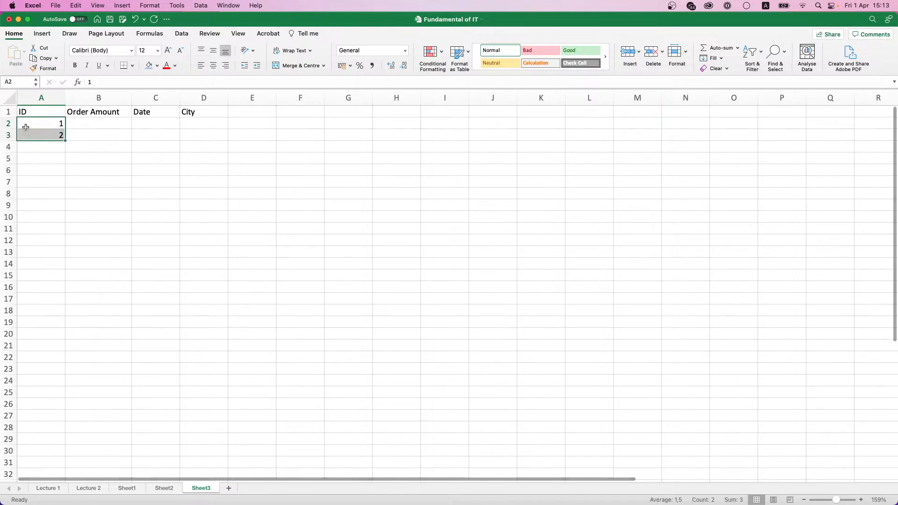
drag(65, 140, 3, 281)
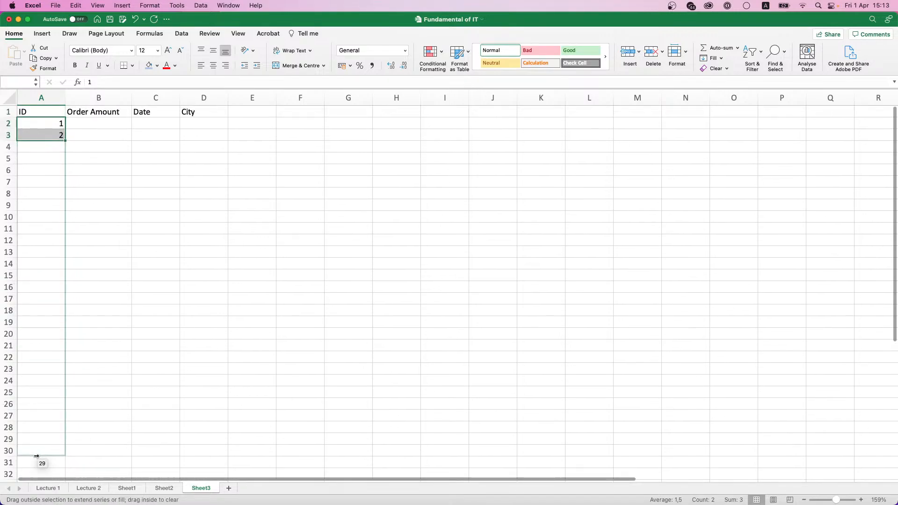
drag(40, 480, 40, 492)
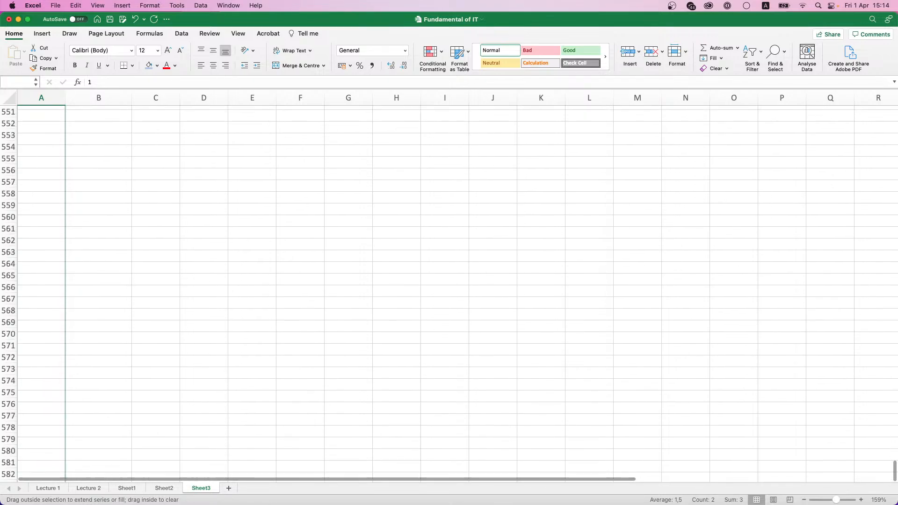
drag(41, 461, 54, 310)
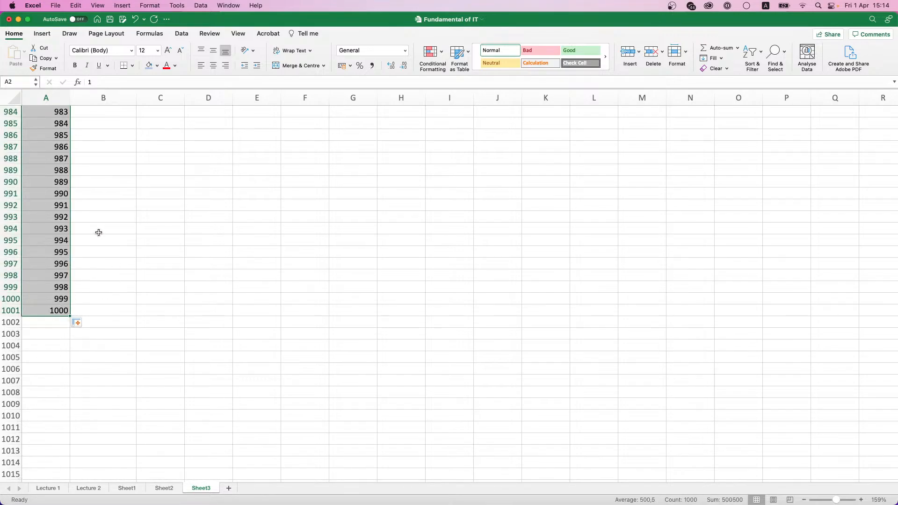
Step: Make the ID through City header row bold with a light-blue fill
key(ctrl+Home)
key(Right)
key(Left)
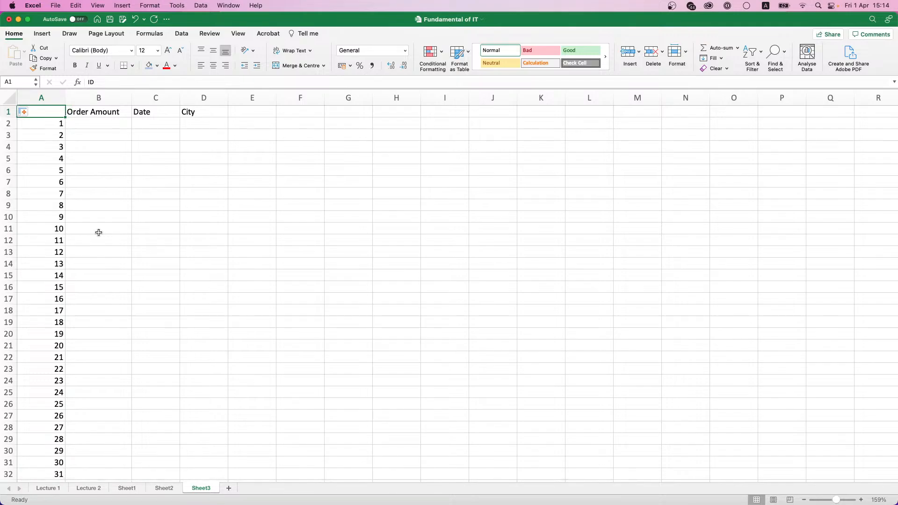
key(super+shift+k)
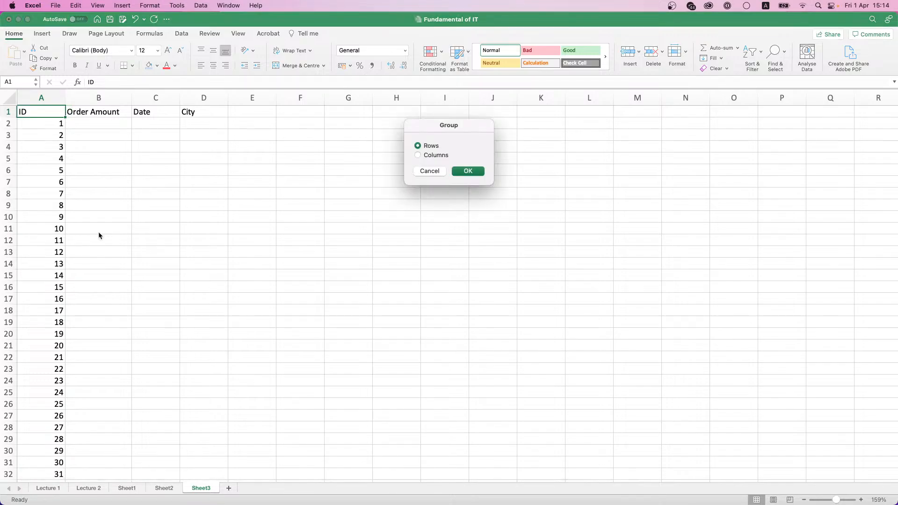
key(Return)
key(shift+Right)
key(shift+Right)
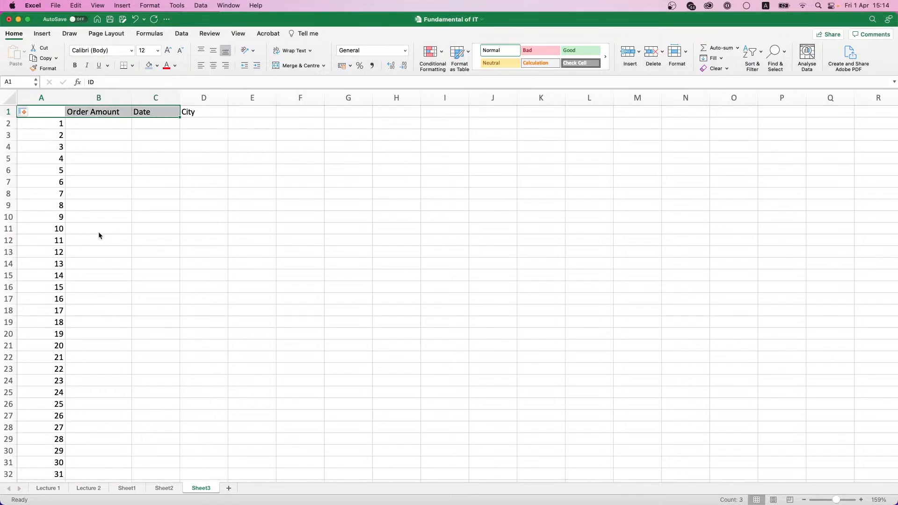
key(shift+Right)
key(super+b)
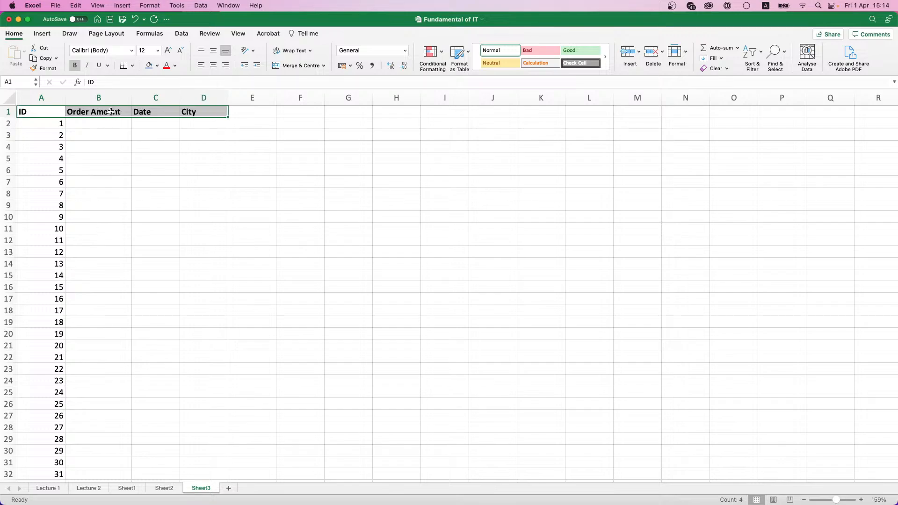
click(154, 67)
Step: Enter order amounts 500 in B2 and 1000 in B3, replacing the initial 100
click(87, 123)
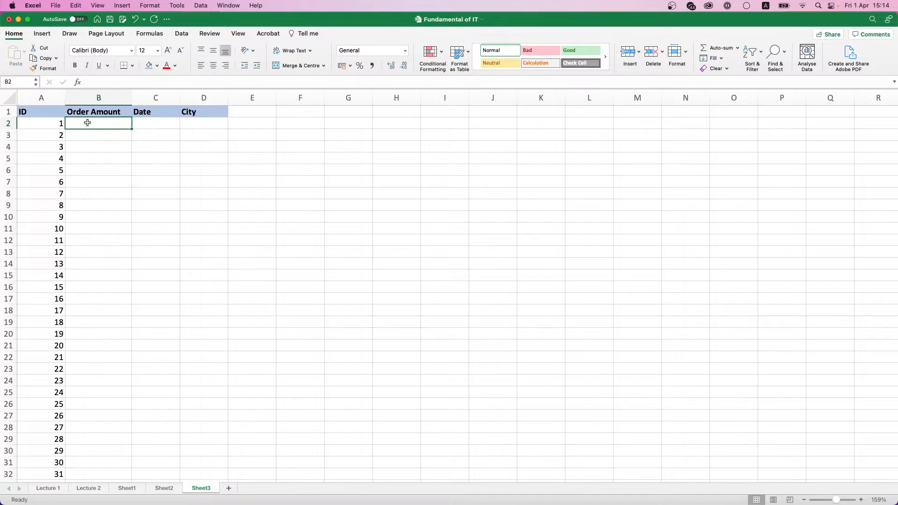
text(100)
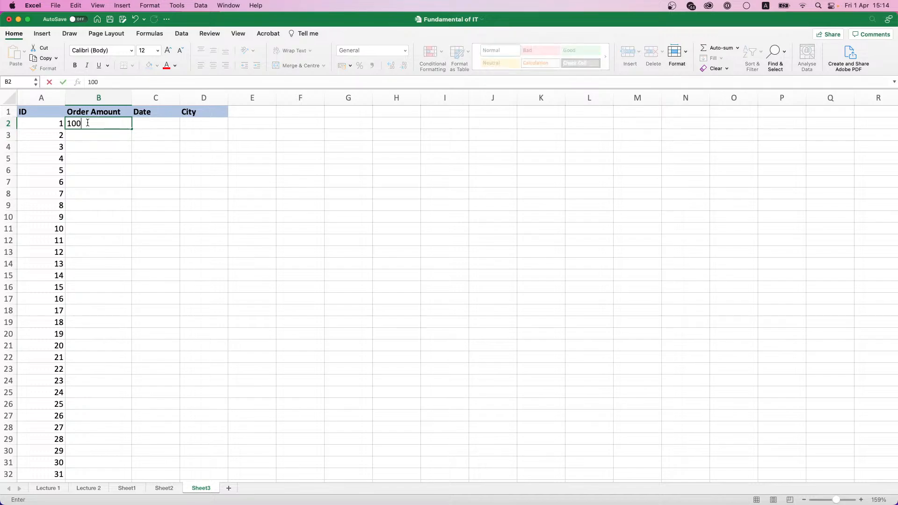
key(Return)
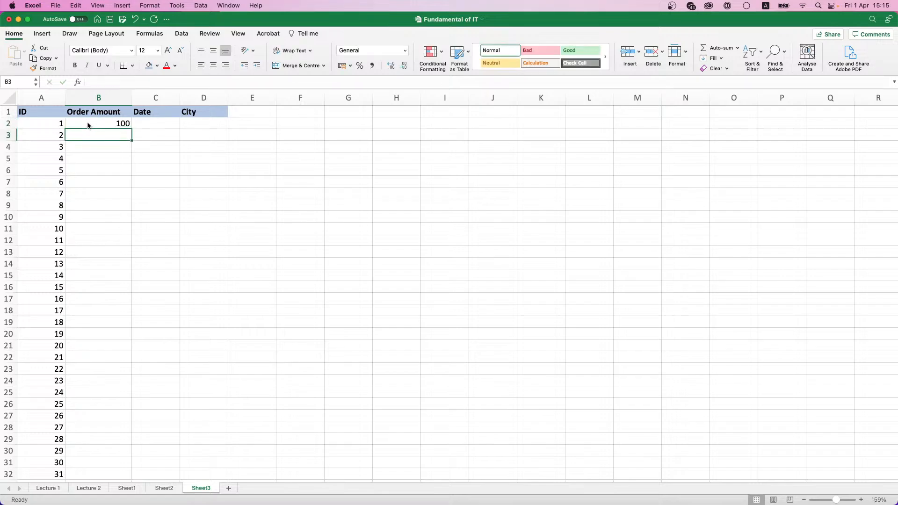
click(88, 125)
text(500)
key(Return)
text(1)
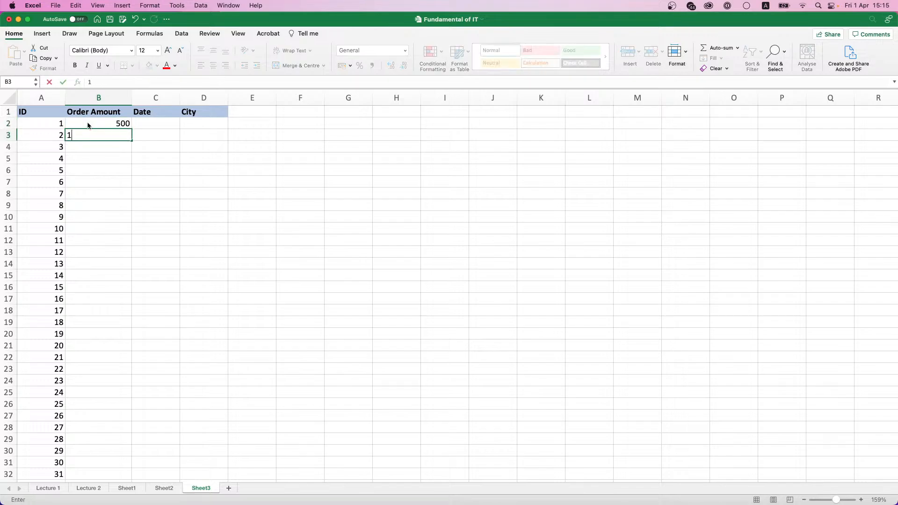
text(000)
click(88, 125)
key(shift+Down)
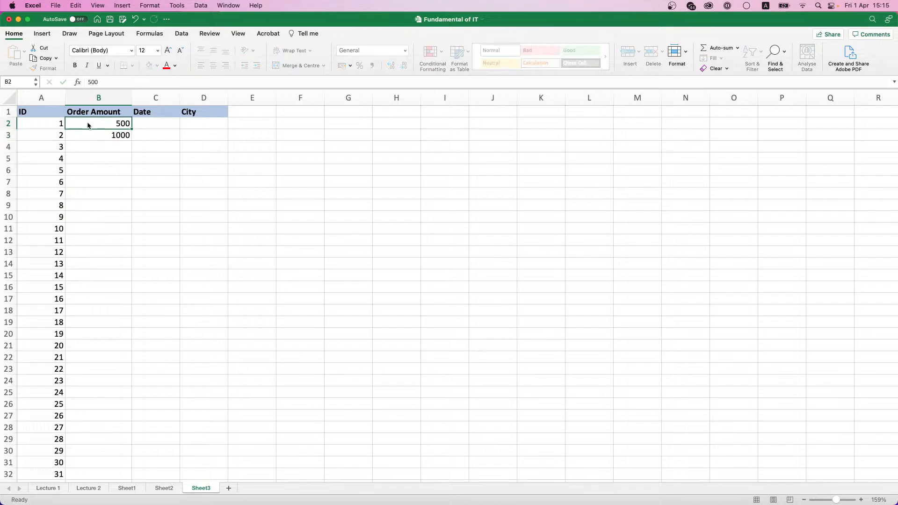
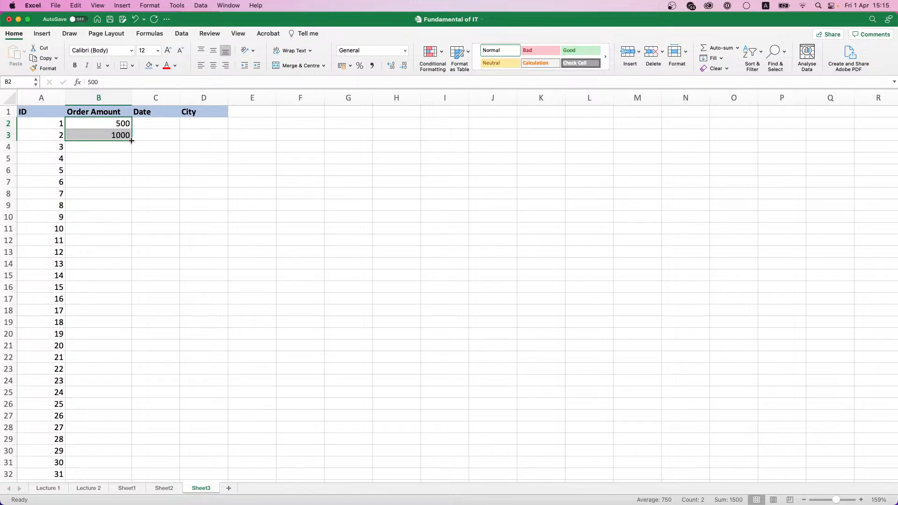
Step: Autofill the order amounts from 500 to 500000 down to row 1001, then check the last row
double_click(131, 141)
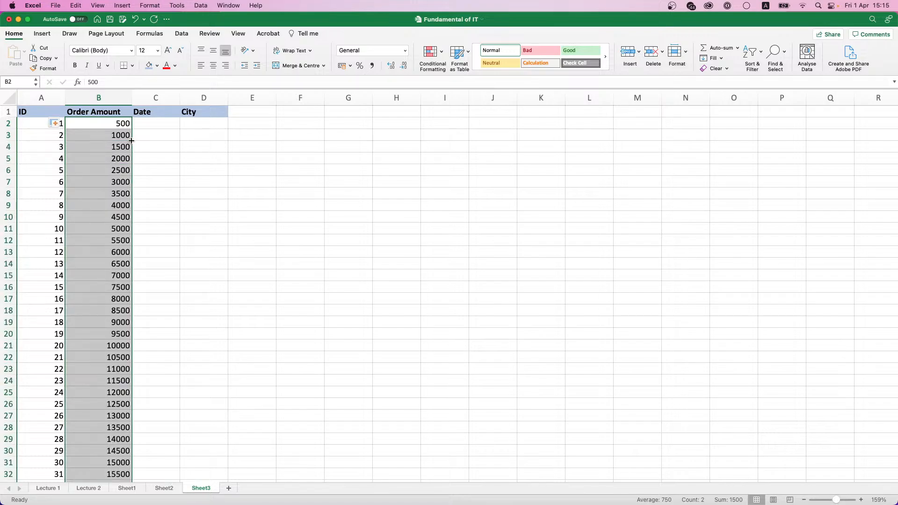
key(ctrl+Down)
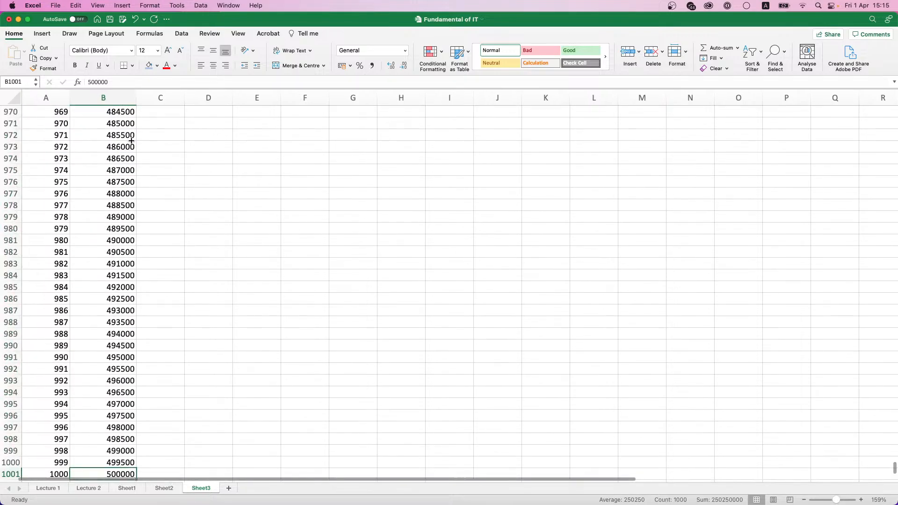
scroll(64, 384, down, 1)
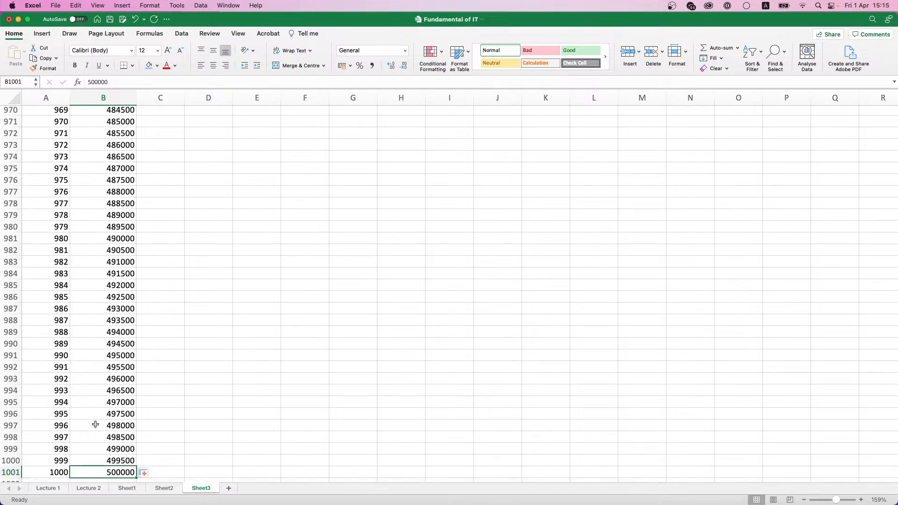
key(ctrl+Up)
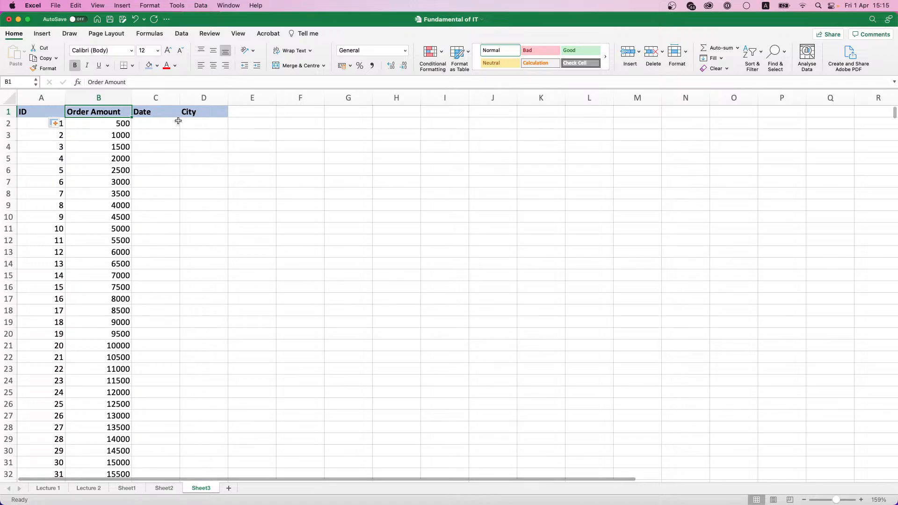
Step: Enter 01.01.2020 in C2 and autofill daily dates down to 26.09.2022 in row 1001
click(157, 127)
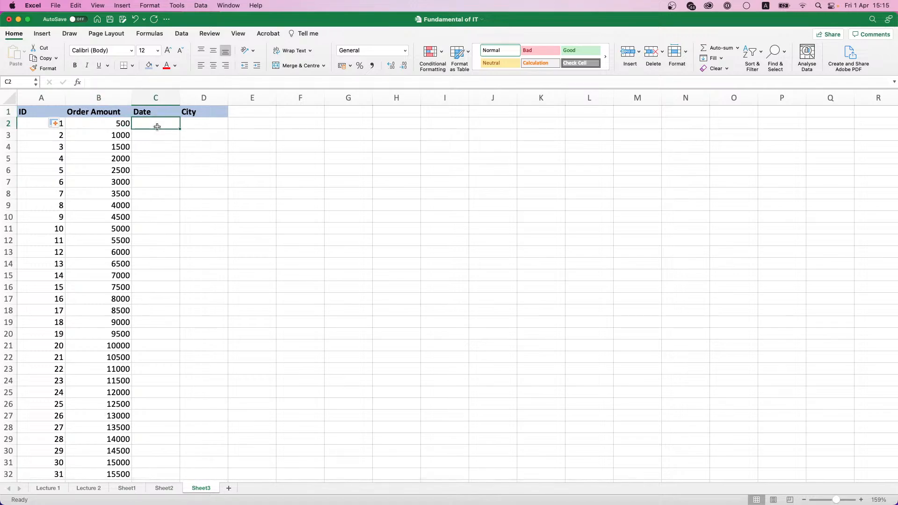
text(01.0)
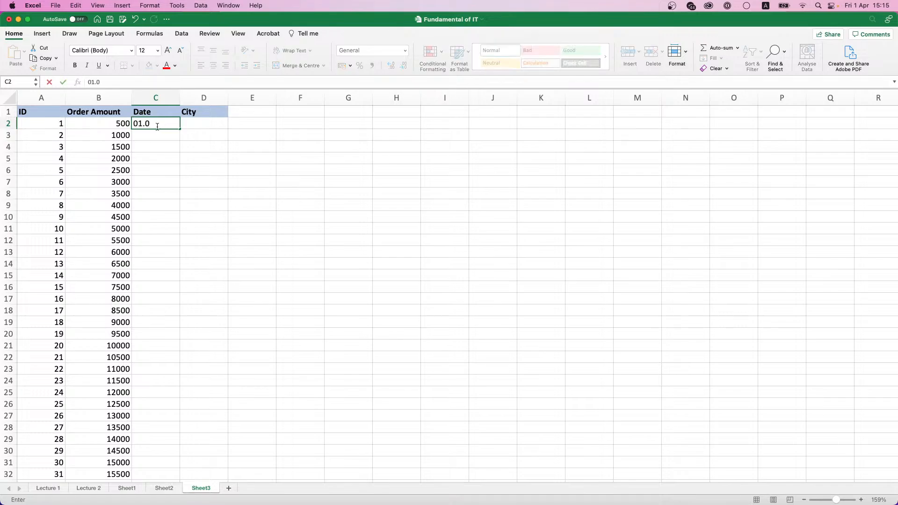
text(1.2020)
key(Return)
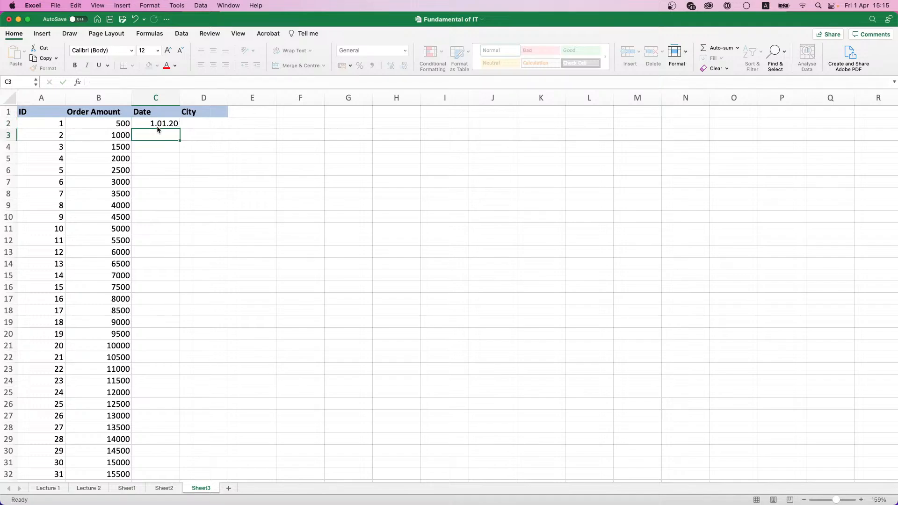
click(169, 123)
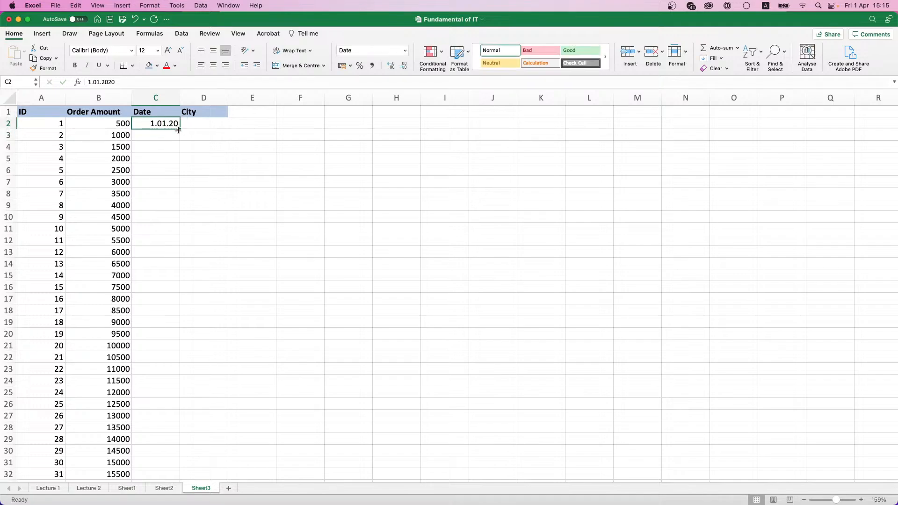
double_click(179, 130)
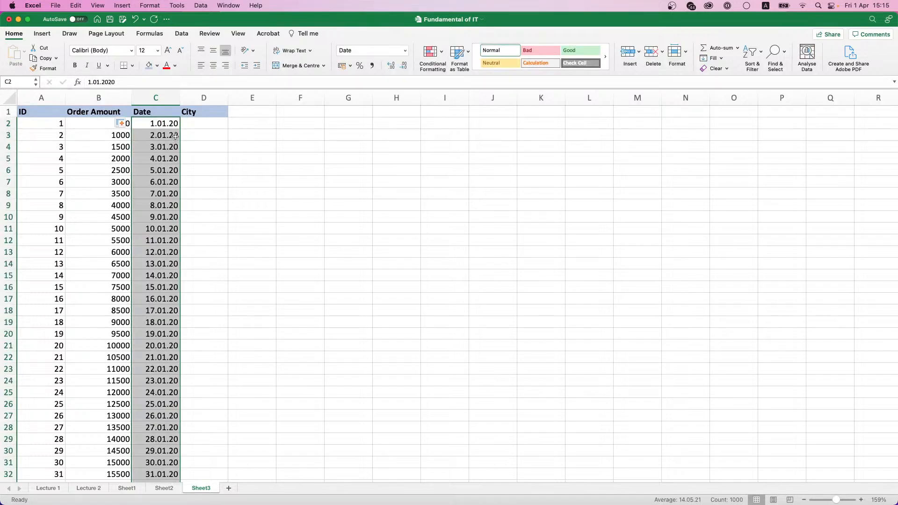
key(super+Down)
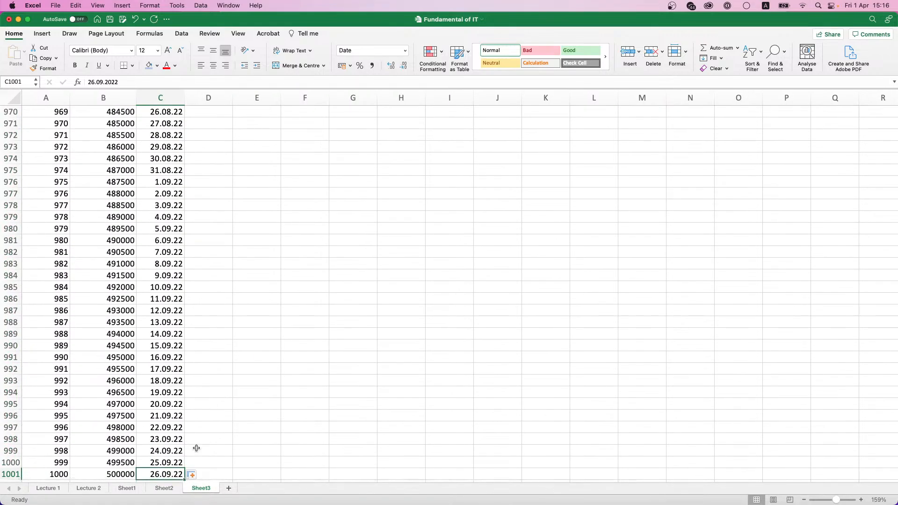
key(super+Up)
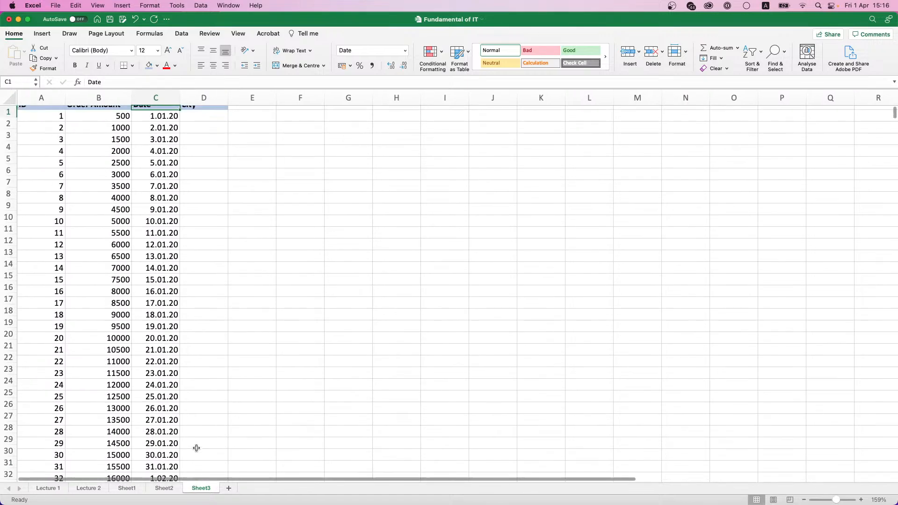
click(208, 121)
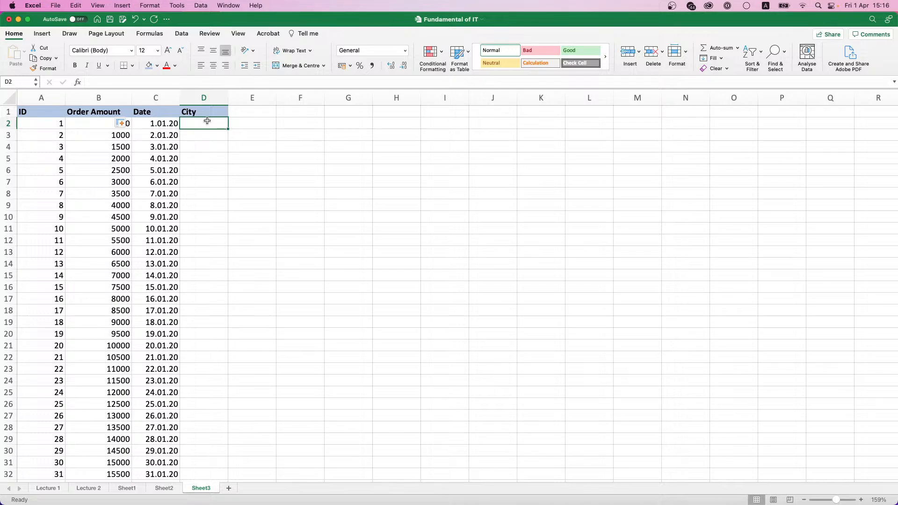
Step: Enter City A, City B, City C in D2:D4 and repeat that pattern down all 1000 rows
text(City A)
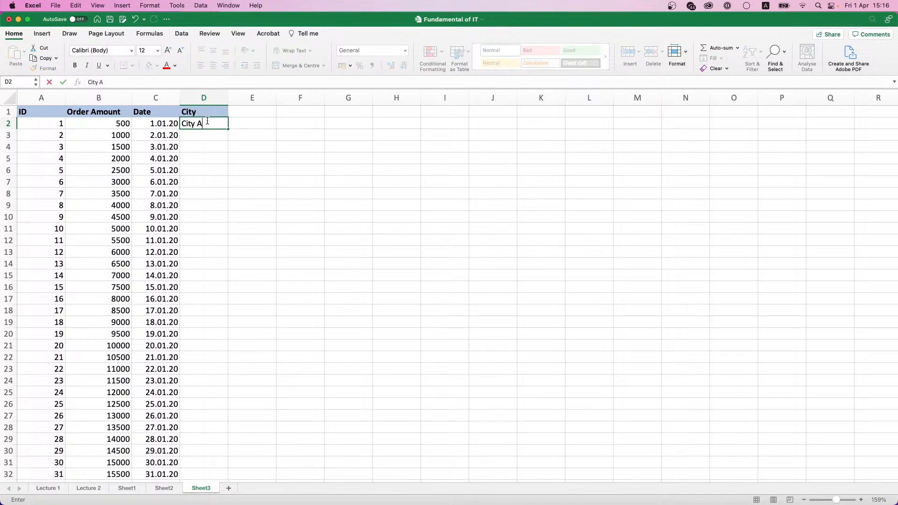
key(Return)
text(City B)
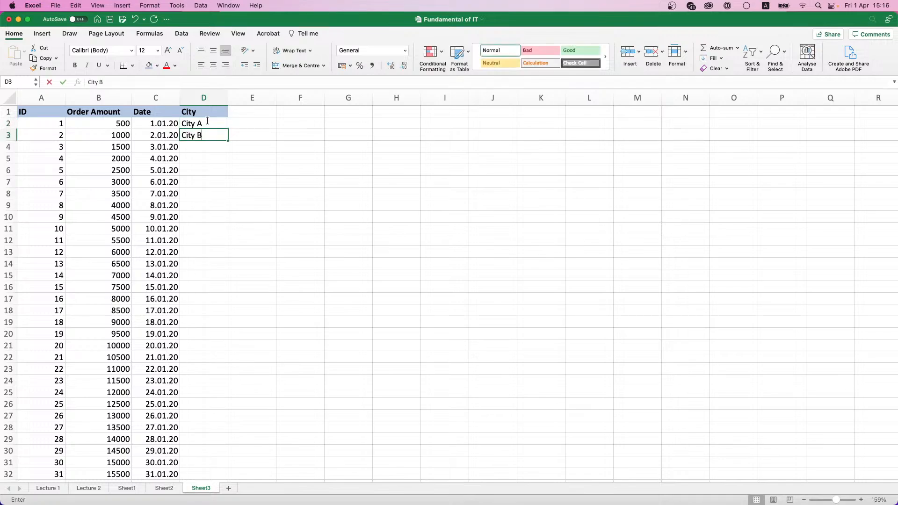
key(Return)
text(City C)
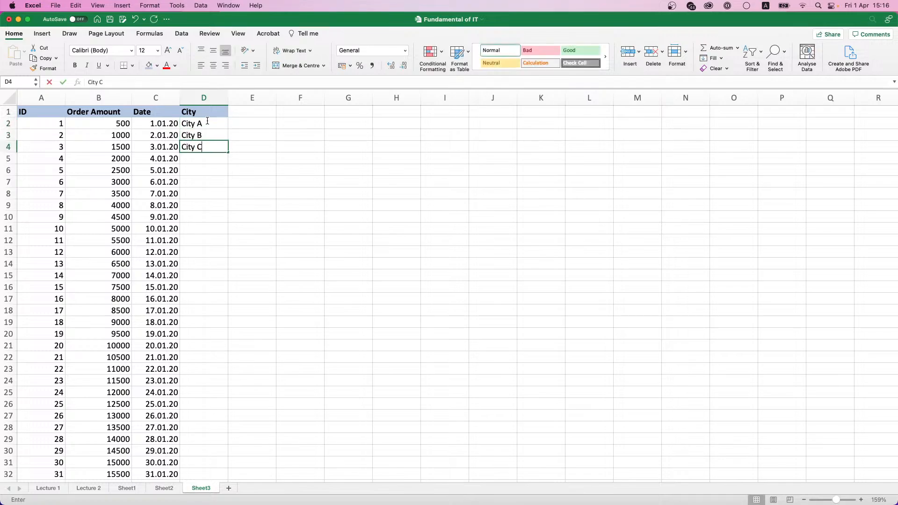
click(211, 122)
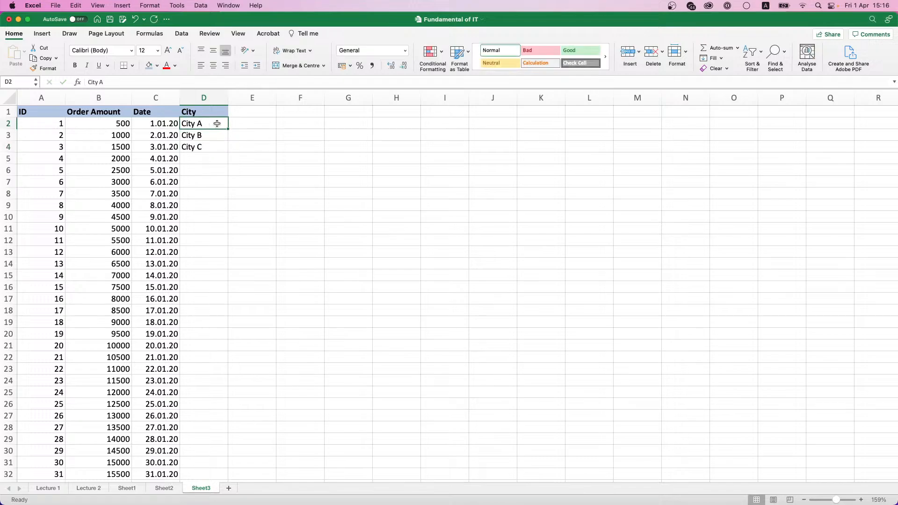
drag(217, 123, 213, 148)
double_click(228, 152)
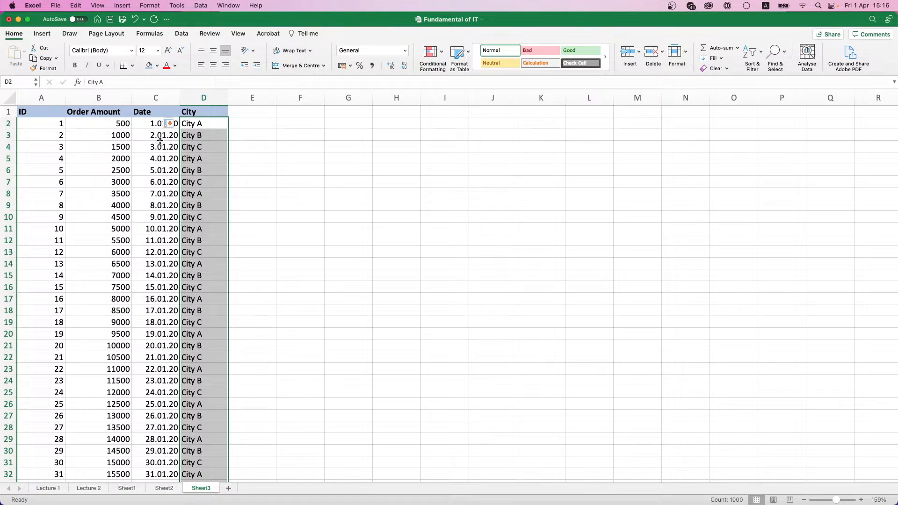
click(145, 143)
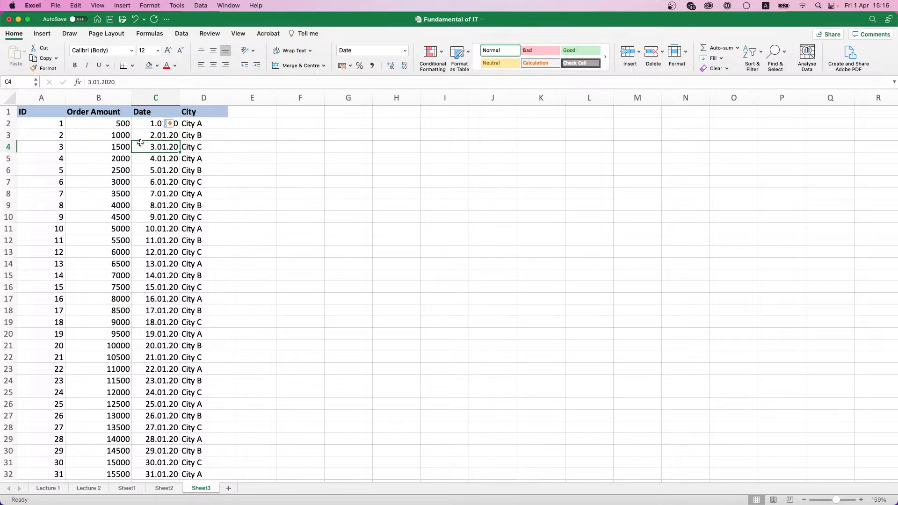
Step: Widen column C to fit its dates and make row 2 taller
drag(180, 97, 199, 98)
double_click(250, 96)
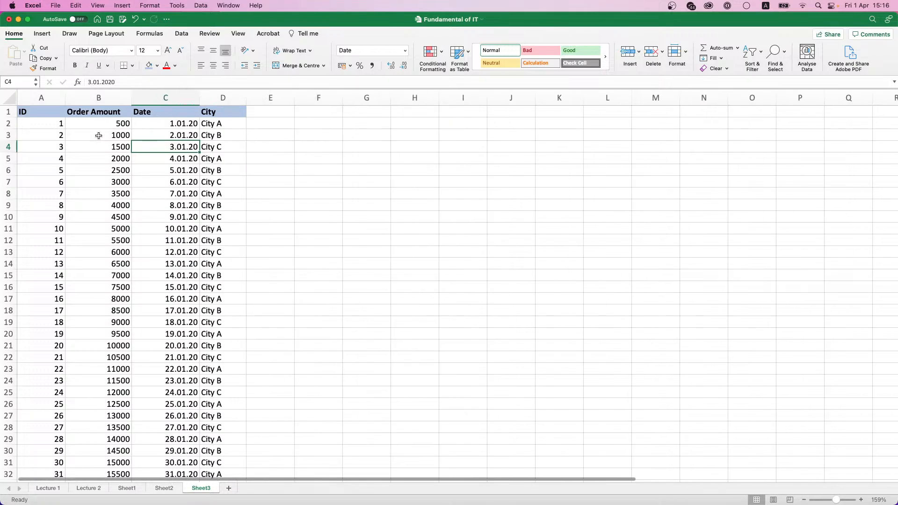
mouse_move(9, 129)
mouse_down()
mouse_move(9, 148)
mouse_move(10, 129)
mouse_up()
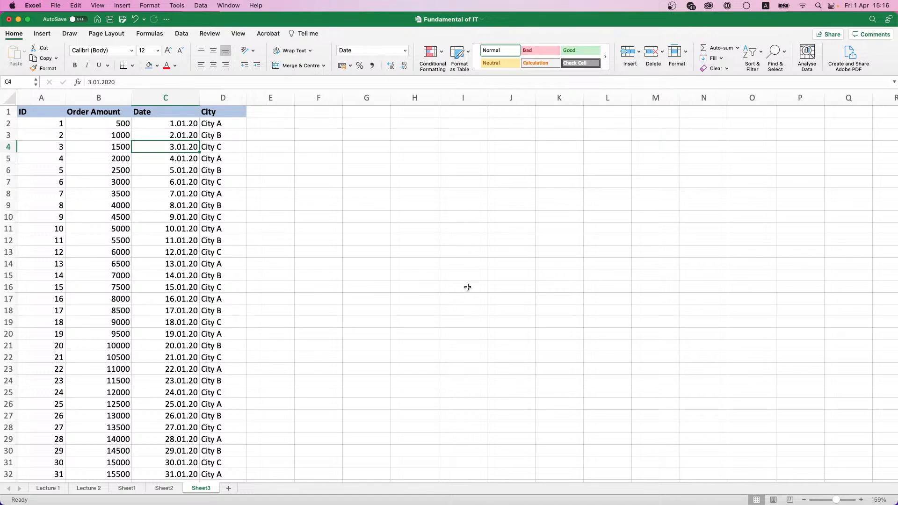
Step: Scroll through the table's data and zoom the sheet out slightly
scroll(715, 261, down, 10)
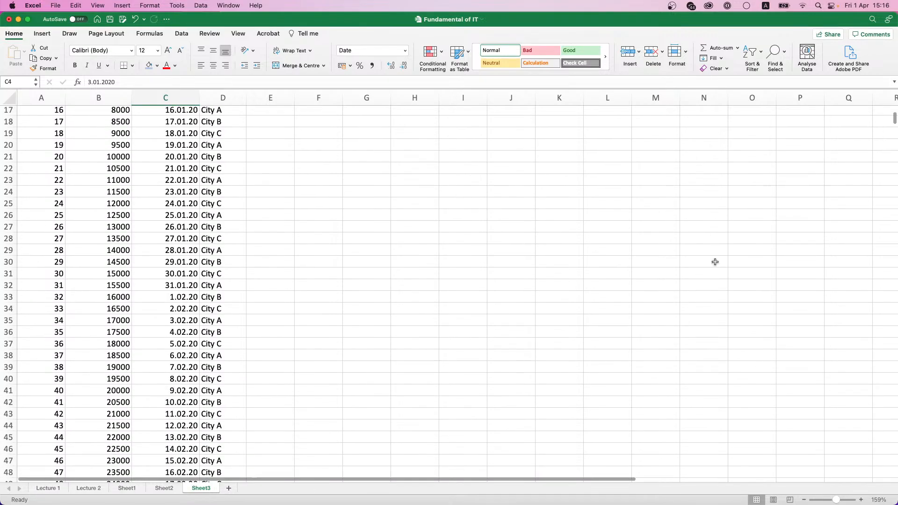
scroll(715, 262, down, 20)
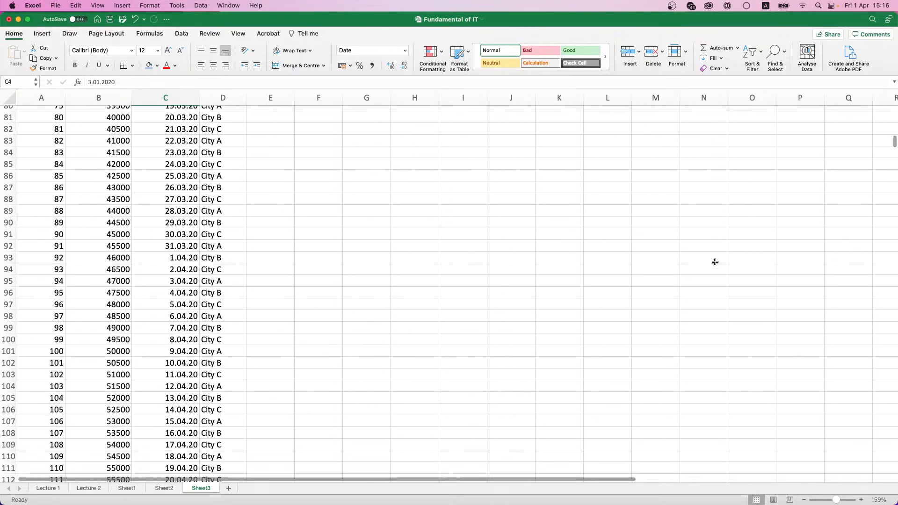
scroll(715, 261, down, 5)
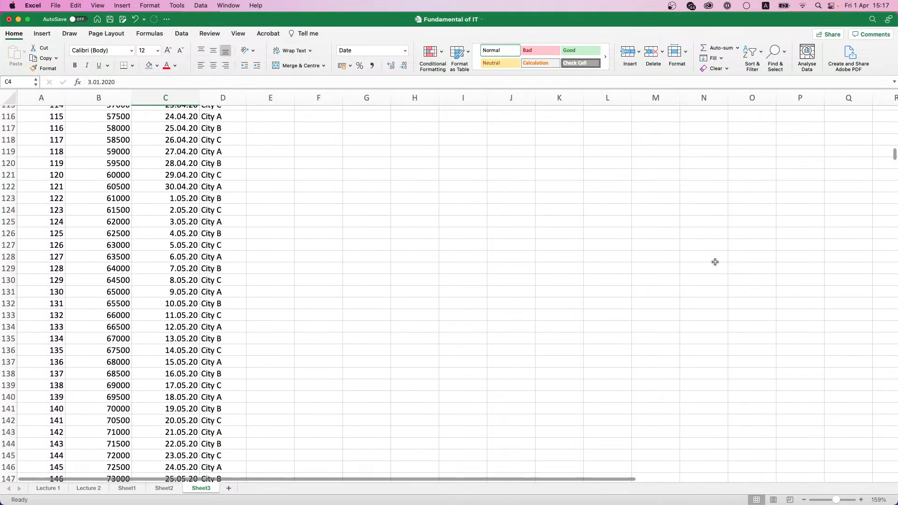
scroll(715, 262, down, 3)
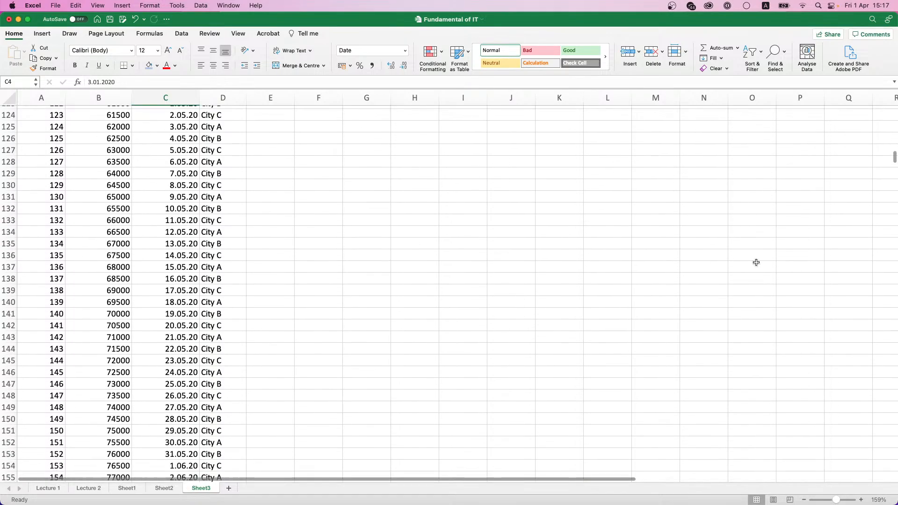
scroll(874, 224, up, 5)
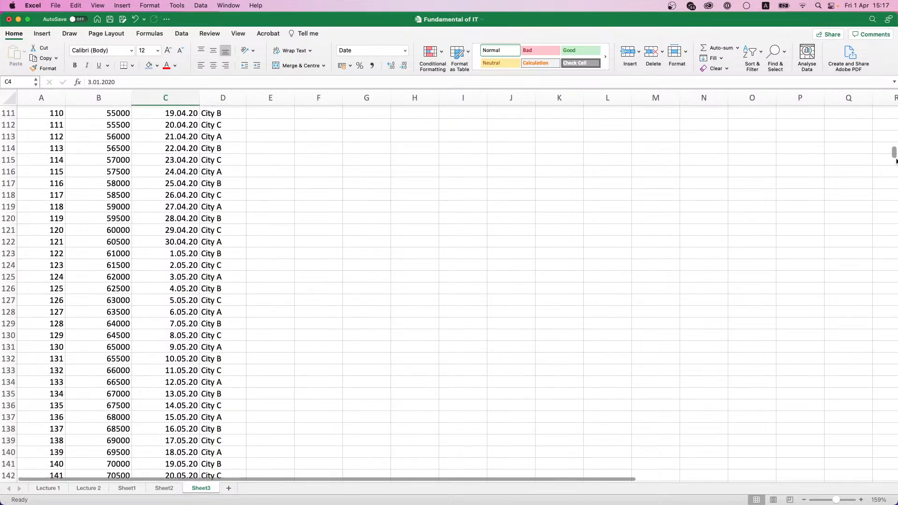
drag(892, 150, 892, 118)
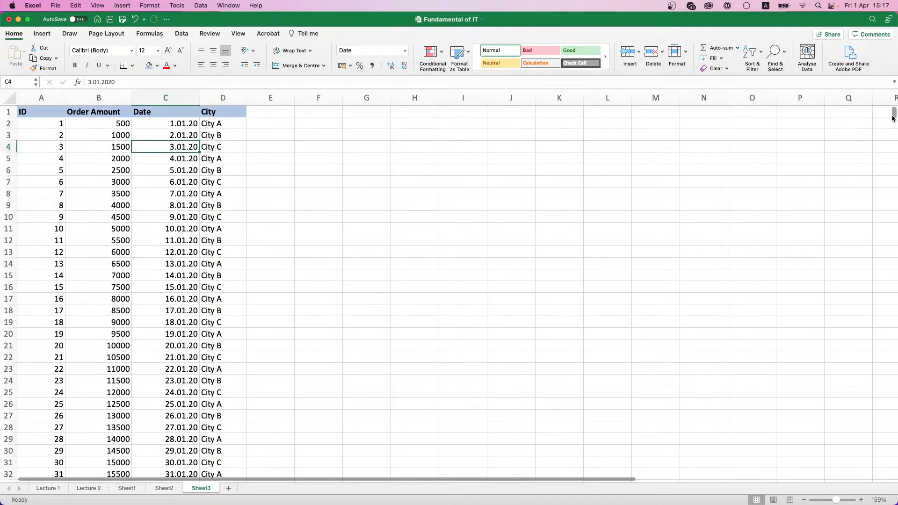
click(806, 500)
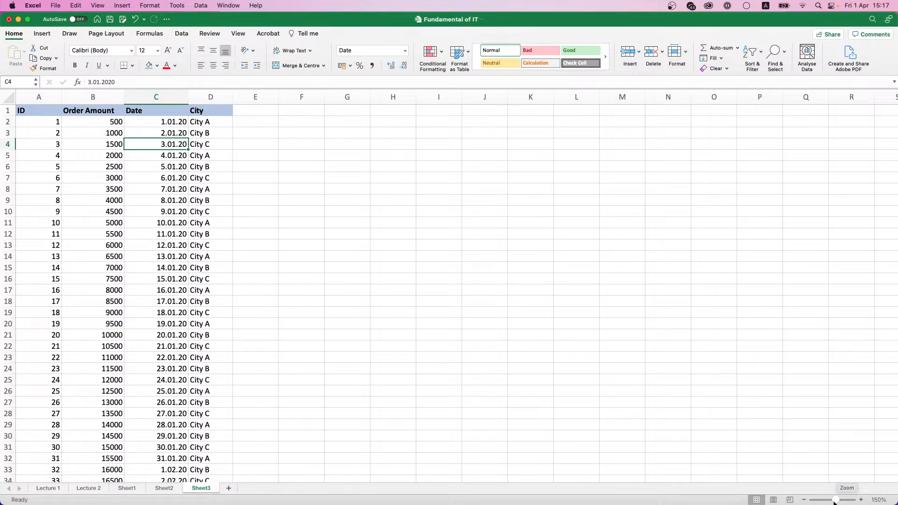
Step: Adjust the sheet's magnification with the zoom slider
drag(835, 501, 797, 501)
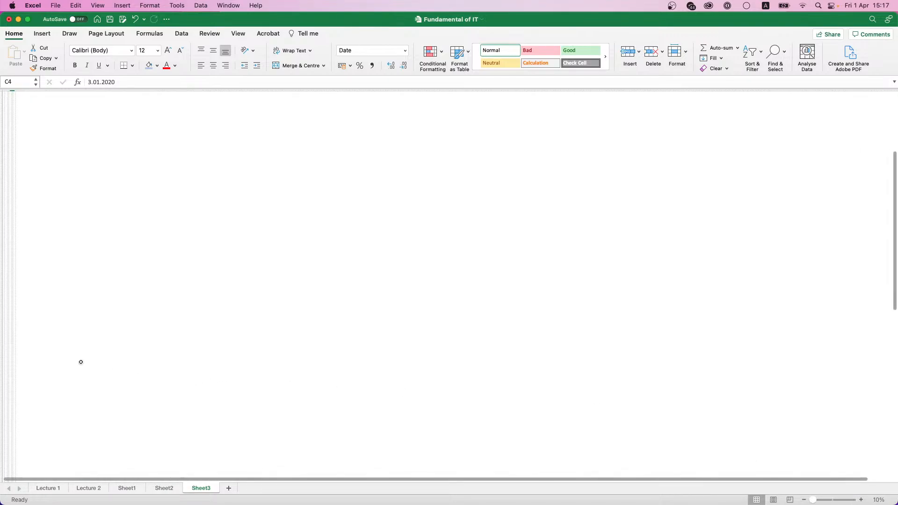
scroll(81, 362, down, 10)
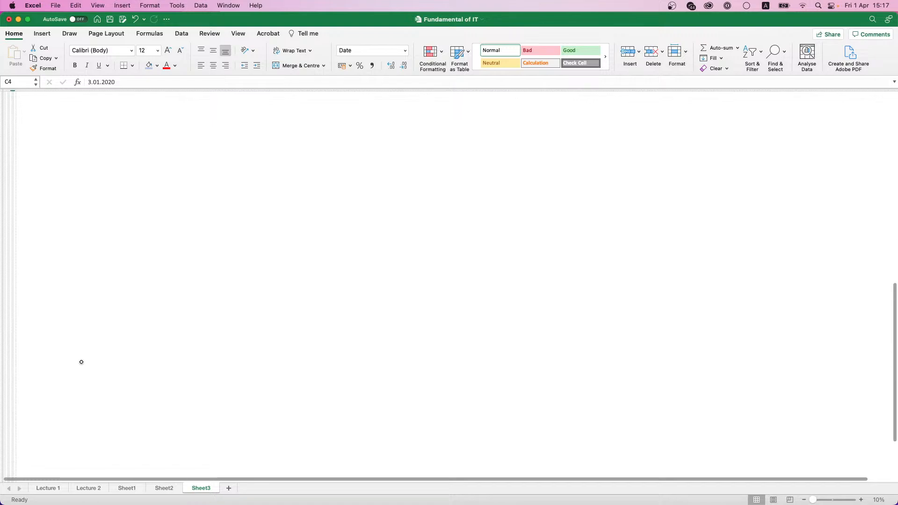
scroll(81, 362, up, 10)
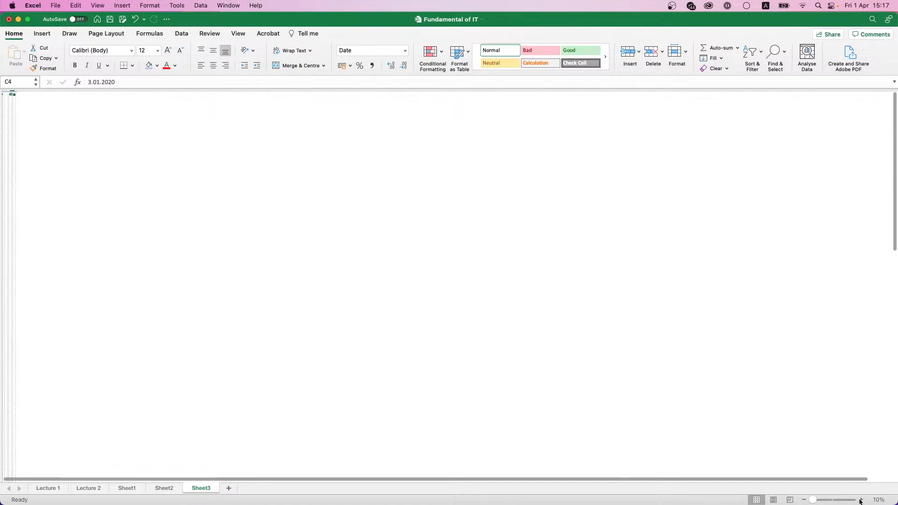
drag(814, 501, 829, 502)
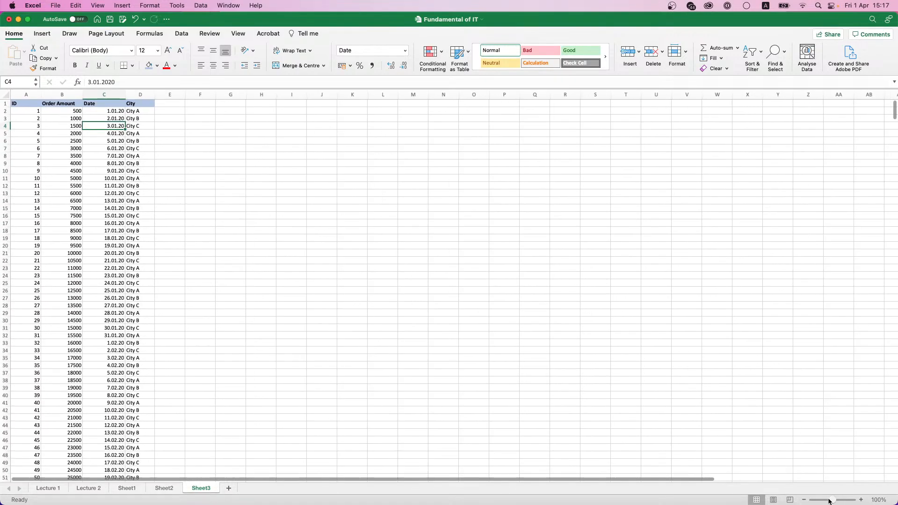
click(878, 499)
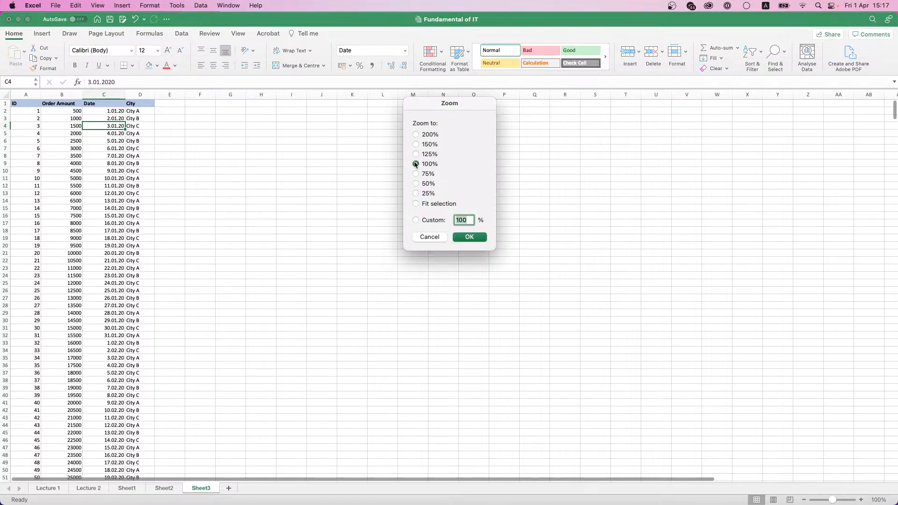
click(441, 237)
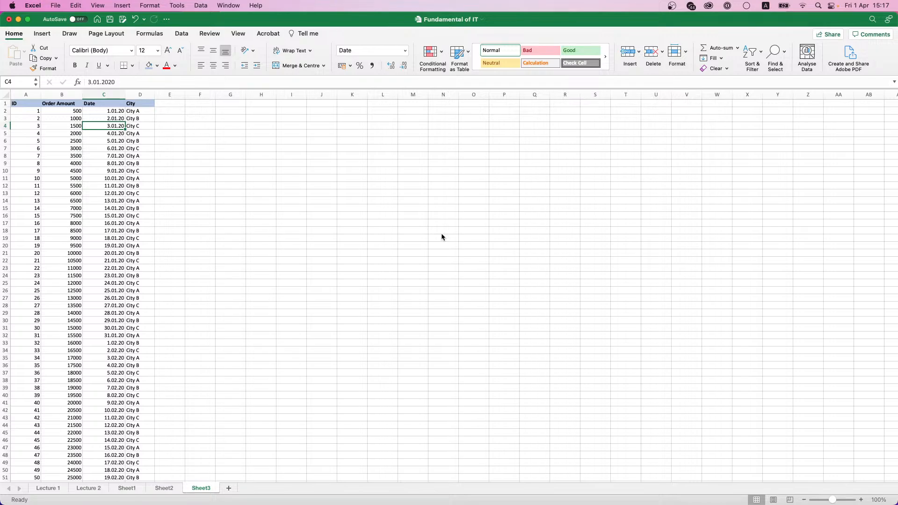
Step: Try 150% and 200% zoom, then settle on a custom 175% magnification
click(879, 500)
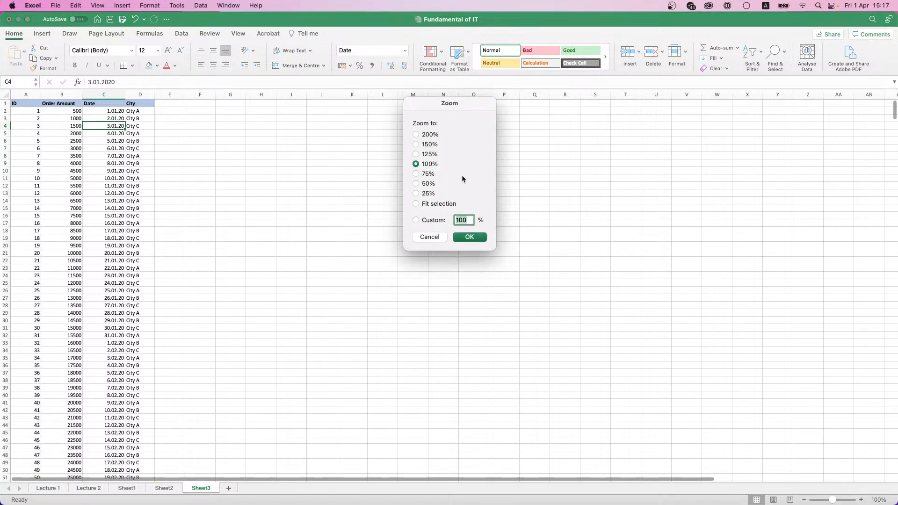
click(425, 146)
click(468, 238)
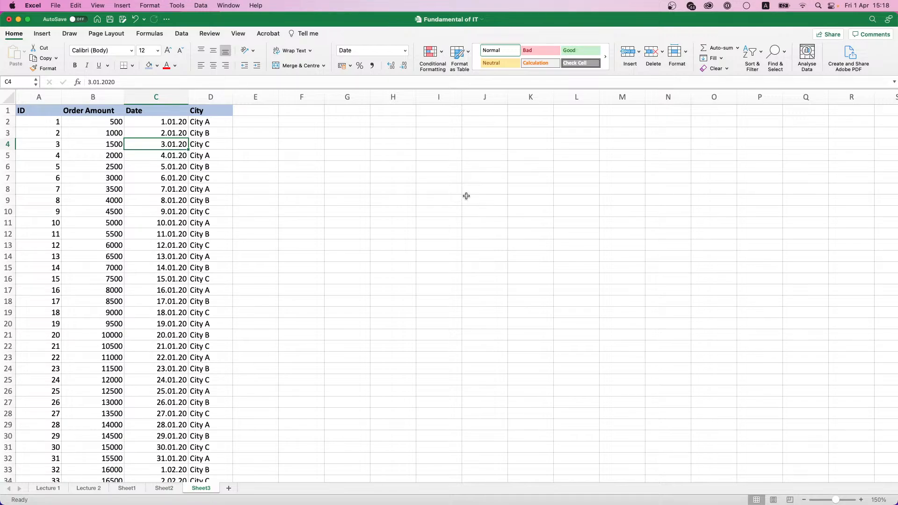
click(885, 501)
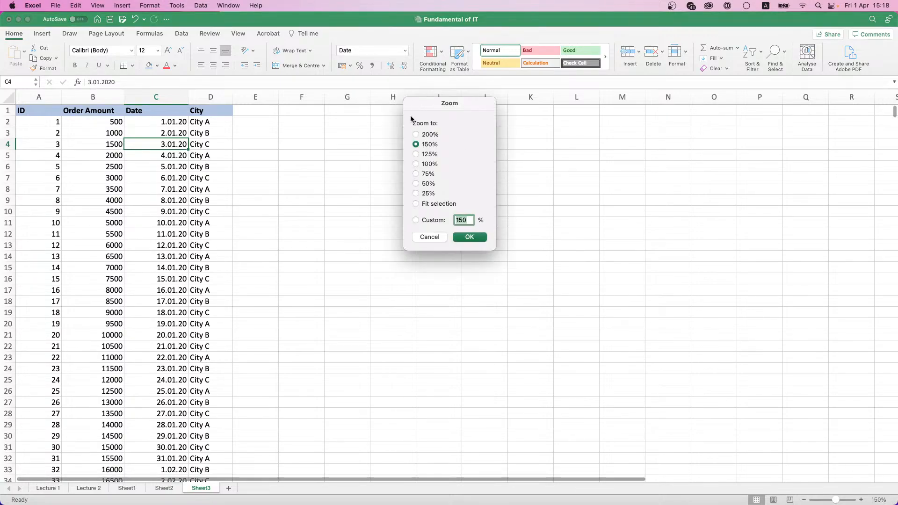
click(417, 135)
click(469, 237)
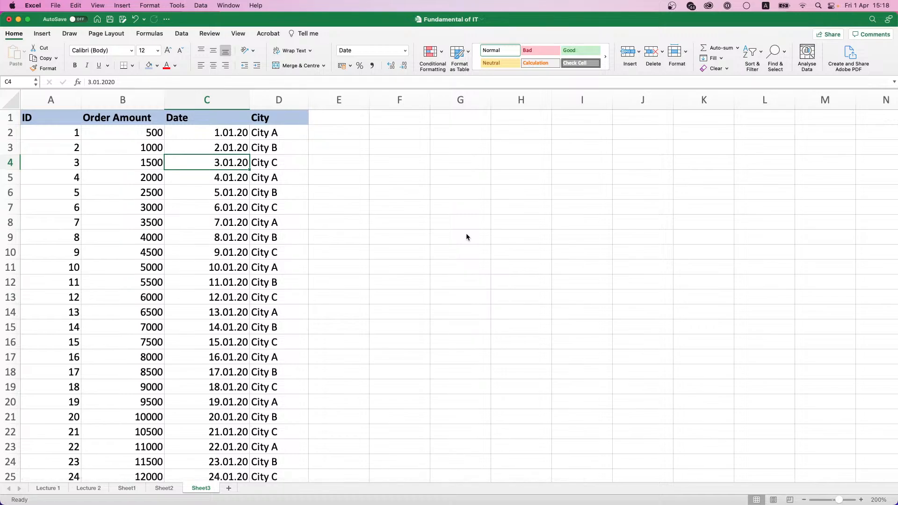
click(878, 500)
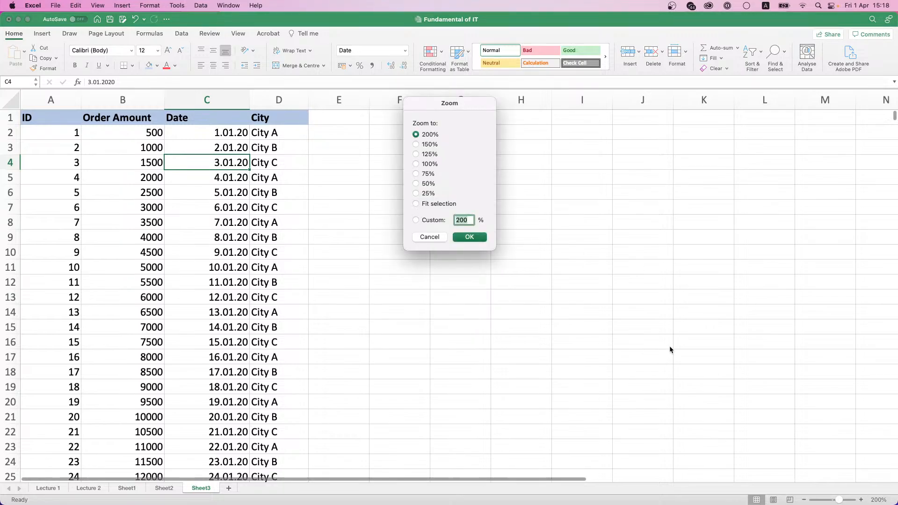
click(432, 220)
text(175)
key(Return)
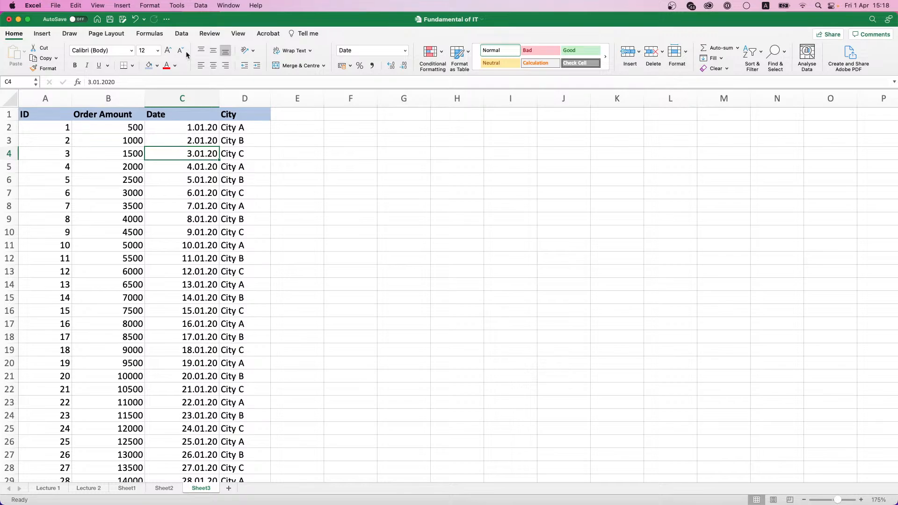
Step: Return to the table's top and apply View > Freeze Panes to lock the header row
click(239, 34)
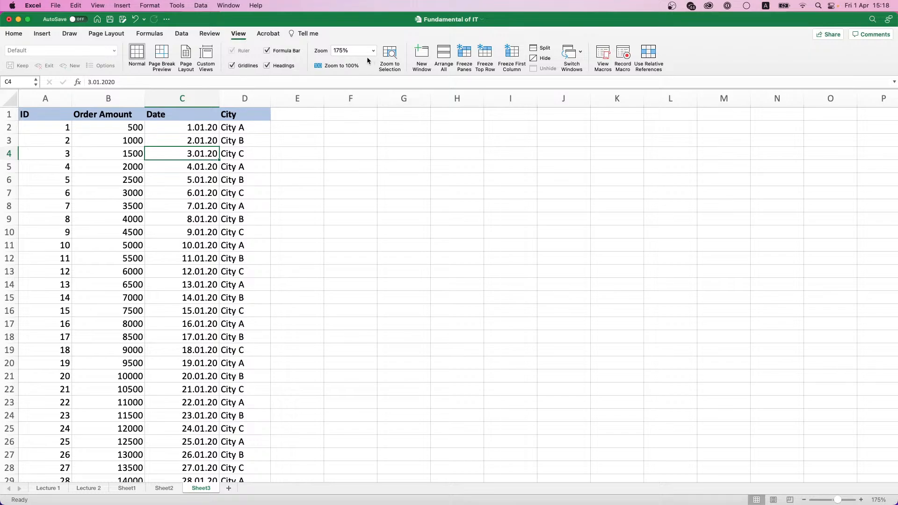
click(40, 35)
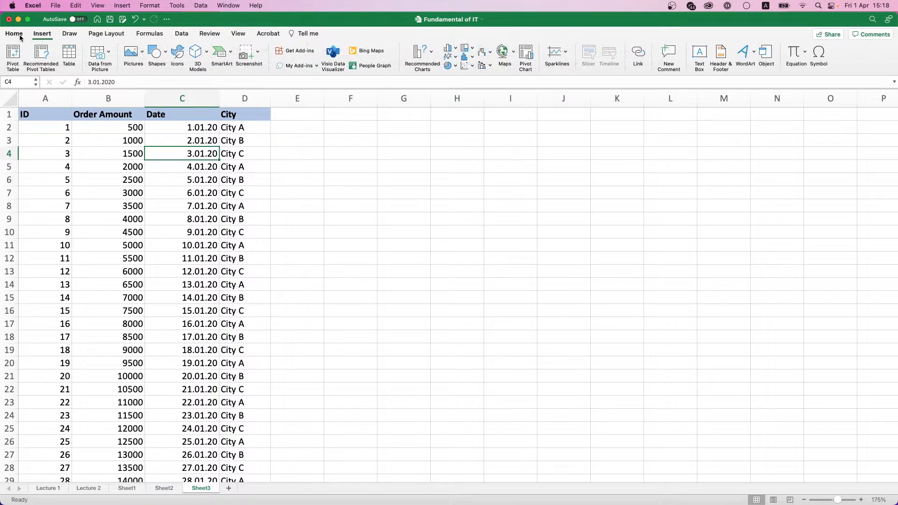
click(19, 35)
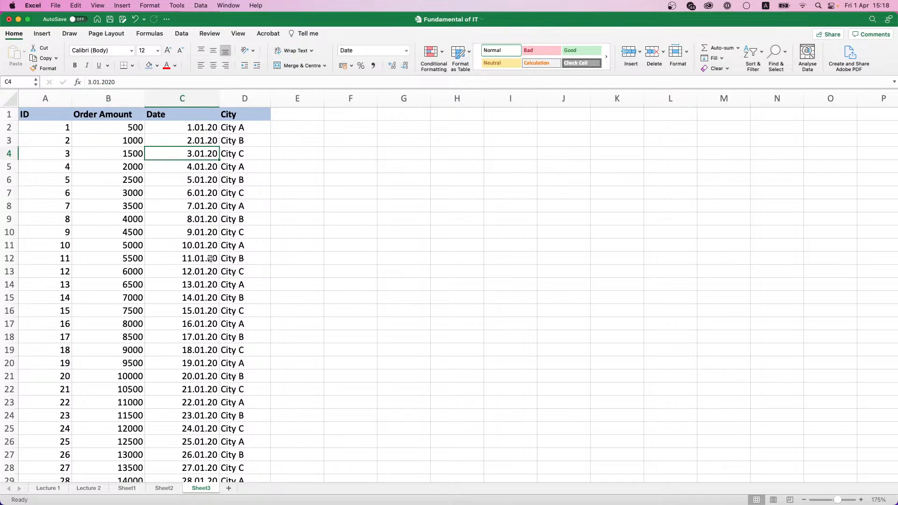
scroll(94, 143, down, 12)
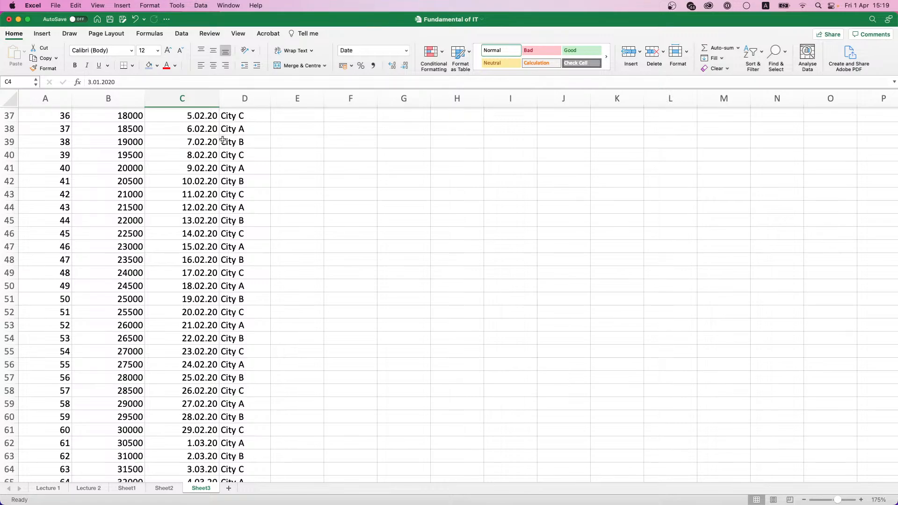
scroll(205, 123, up, 5)
key(super+Up)
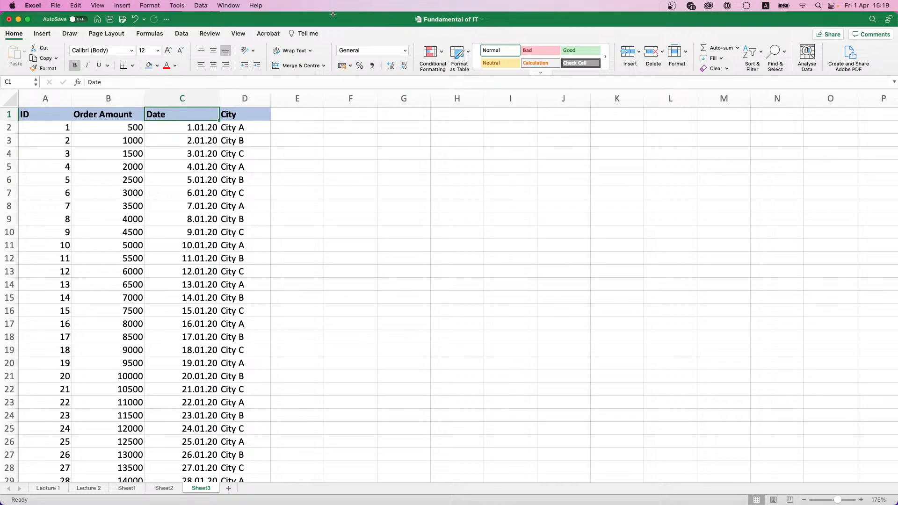
click(236, 35)
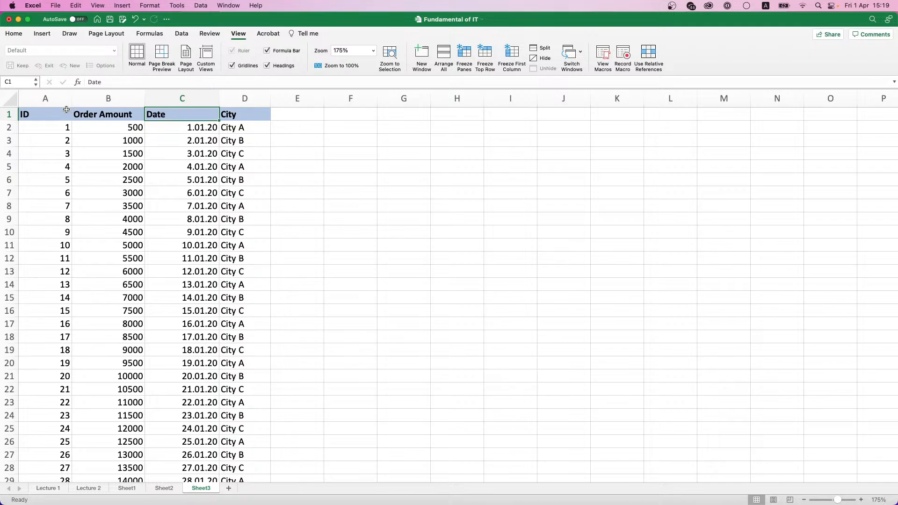
click(477, 53)
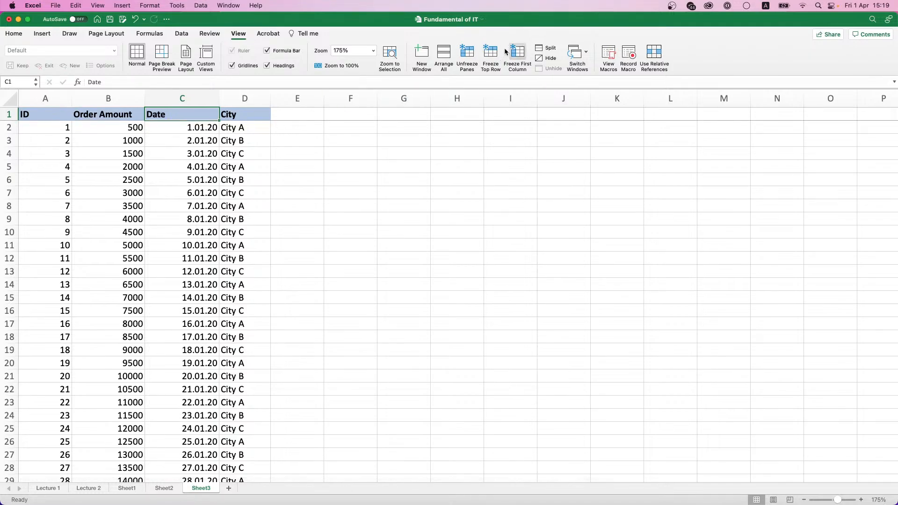
Step: After checking the frozen header while scrolling, unfreeze the panes and select cell A1
scroll(213, 136, down, 2)
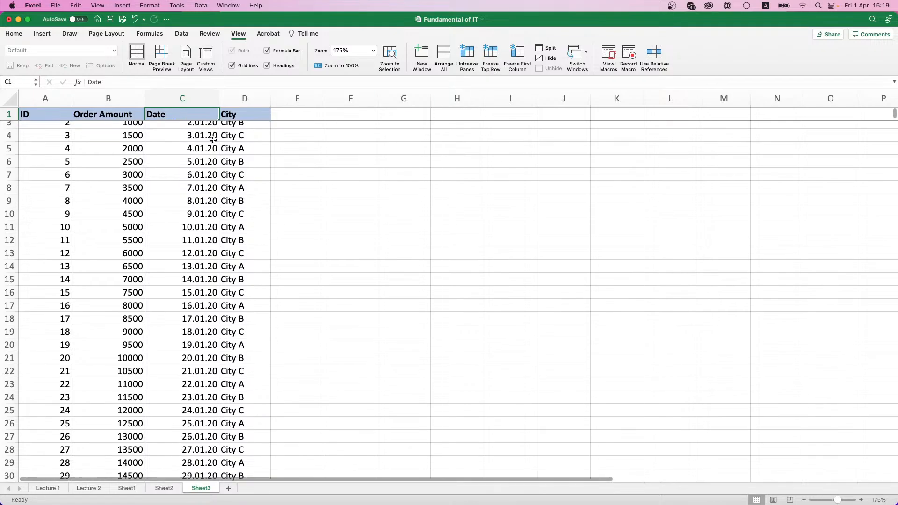
scroll(214, 139, down, 13)
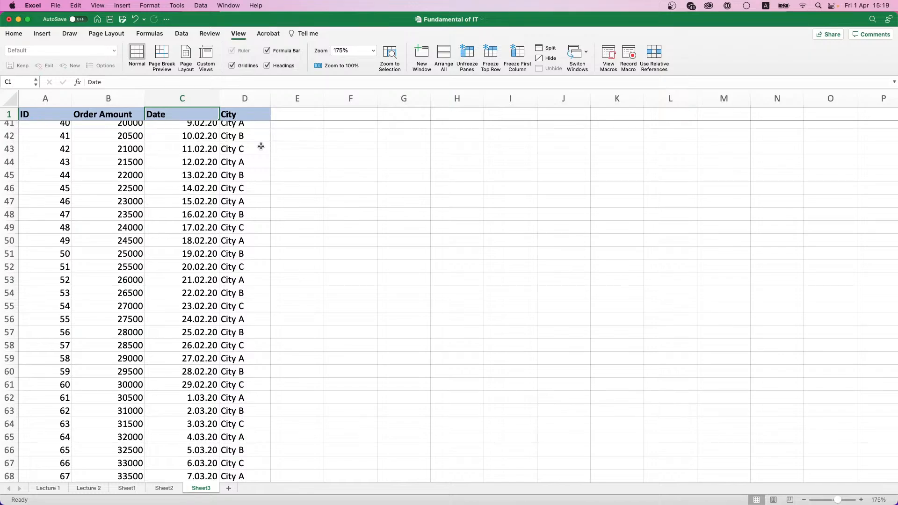
scroll(261, 147, up, 11)
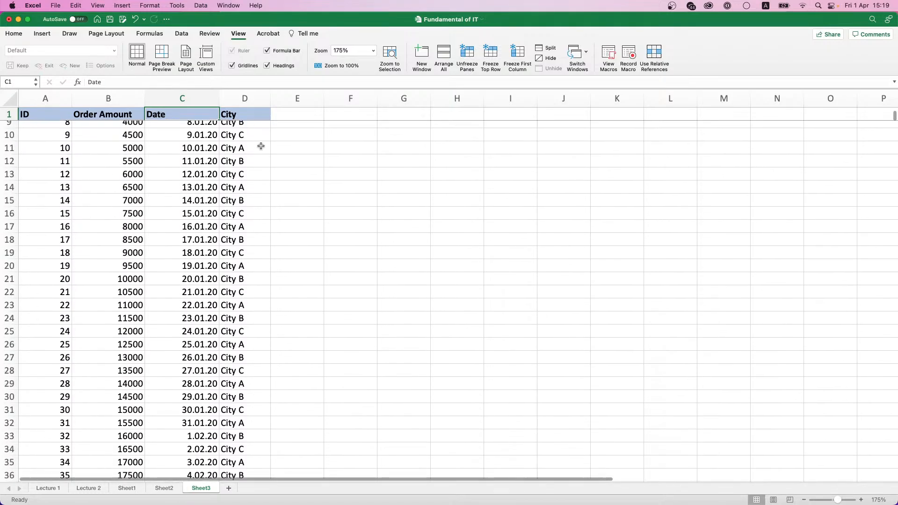
scroll(261, 146, up, 3)
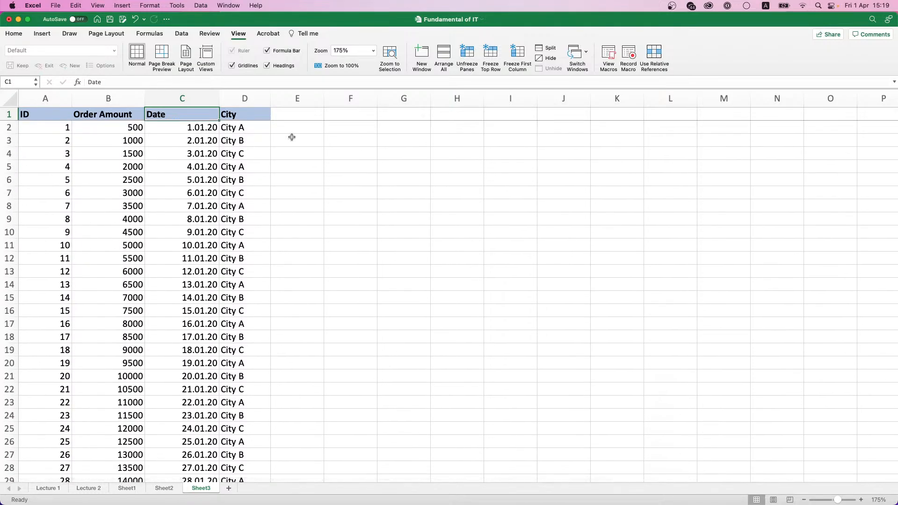
click(468, 64)
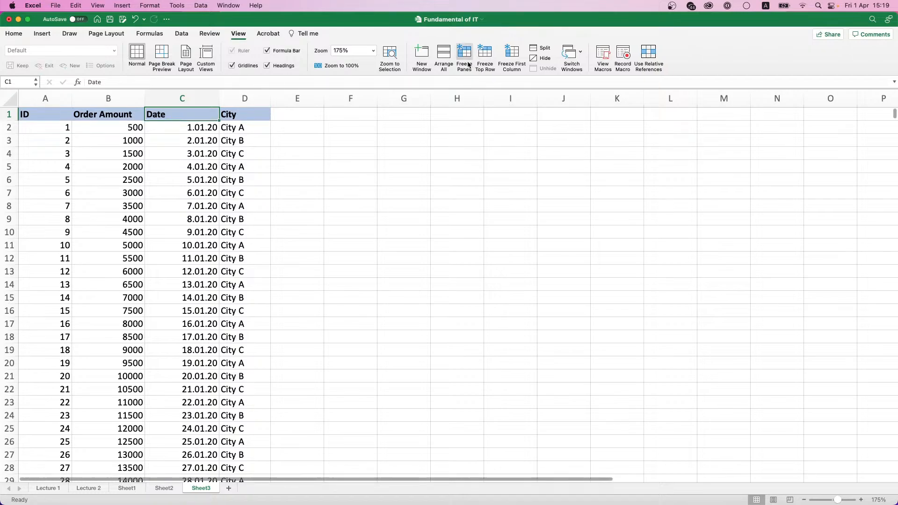
scroll(256, 143, down, 6)
scroll(255, 145, up, 6)
click(63, 115)
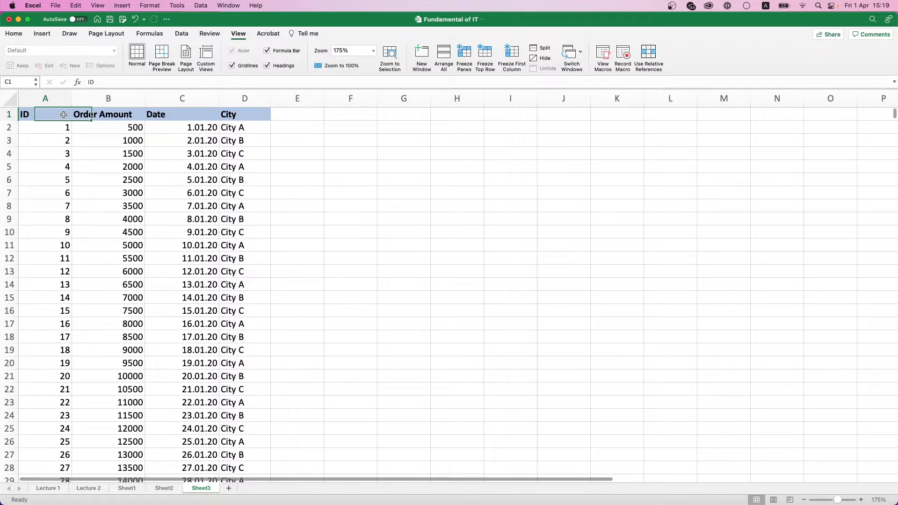
click(512, 58)
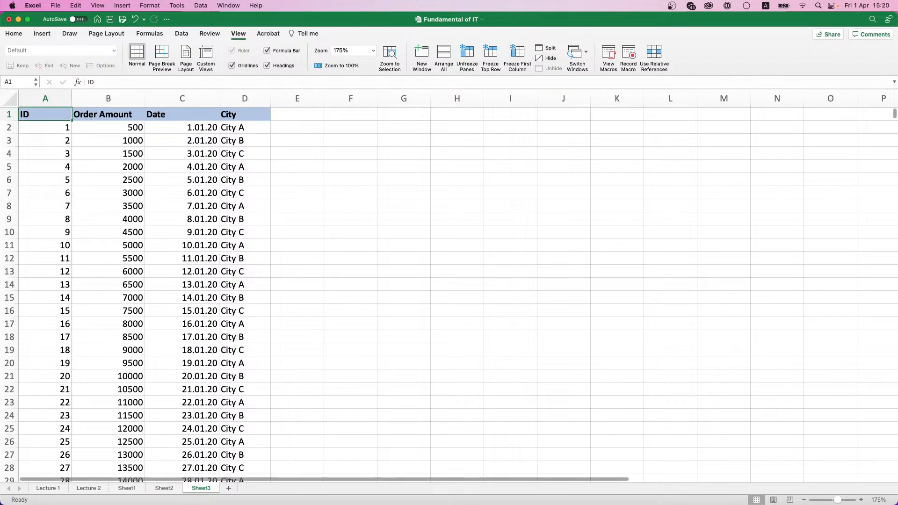
drag(313, 476, 273, 443)
click(473, 59)
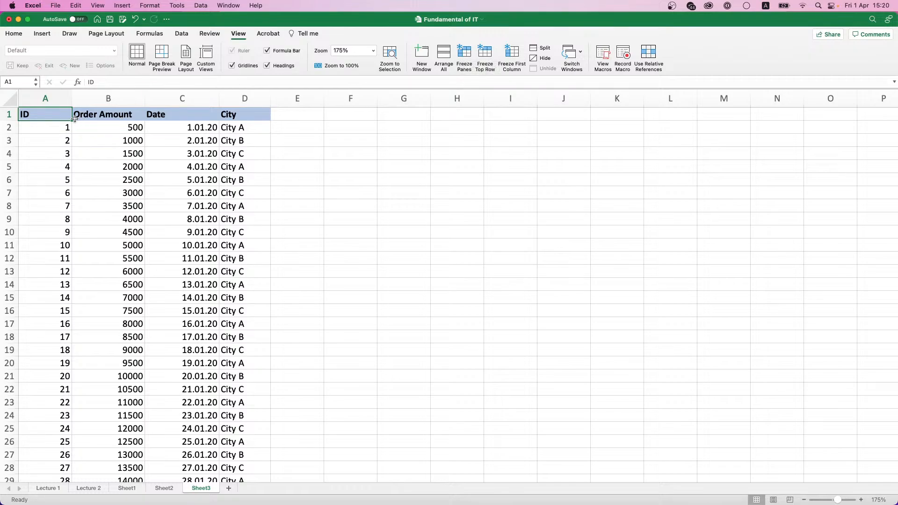
drag(43, 113, 257, 115)
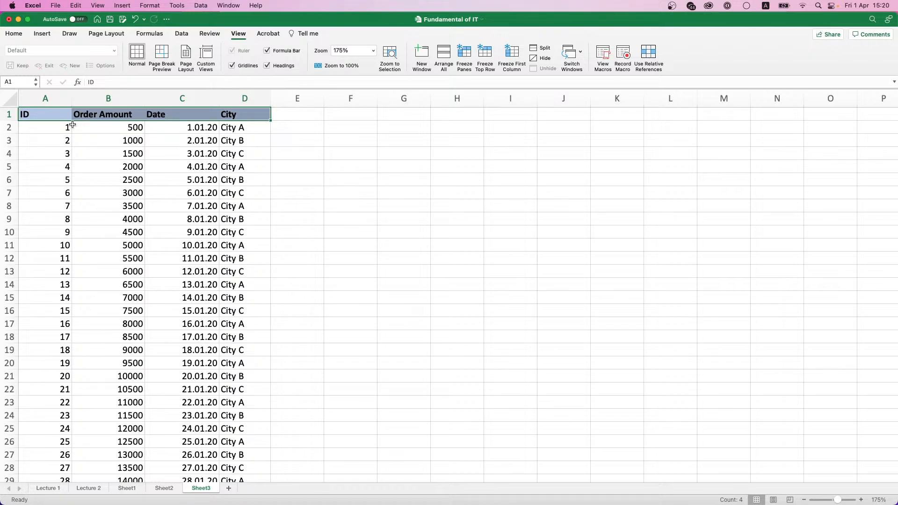
drag(52, 114, 54, 283)
drag(53, 115, 299, 114)
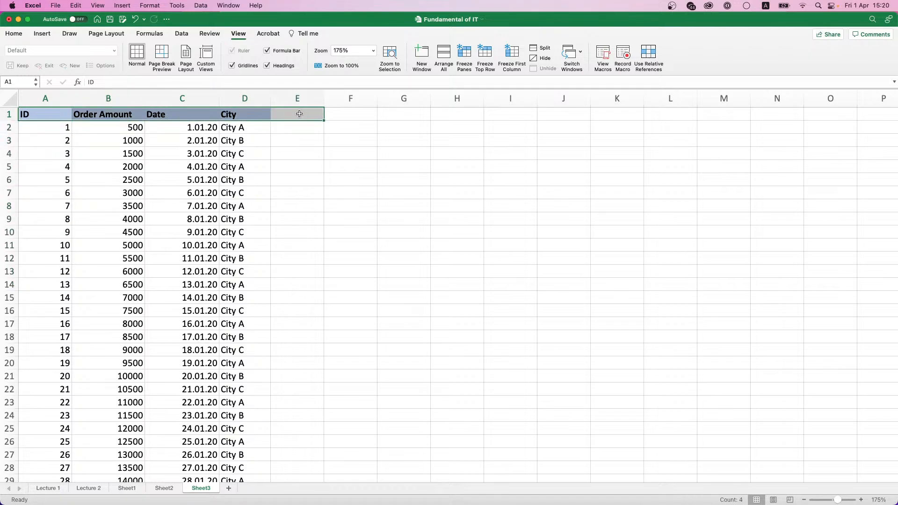
drag(54, 116, 243, 110)
drag(32, 114, 40, 269)
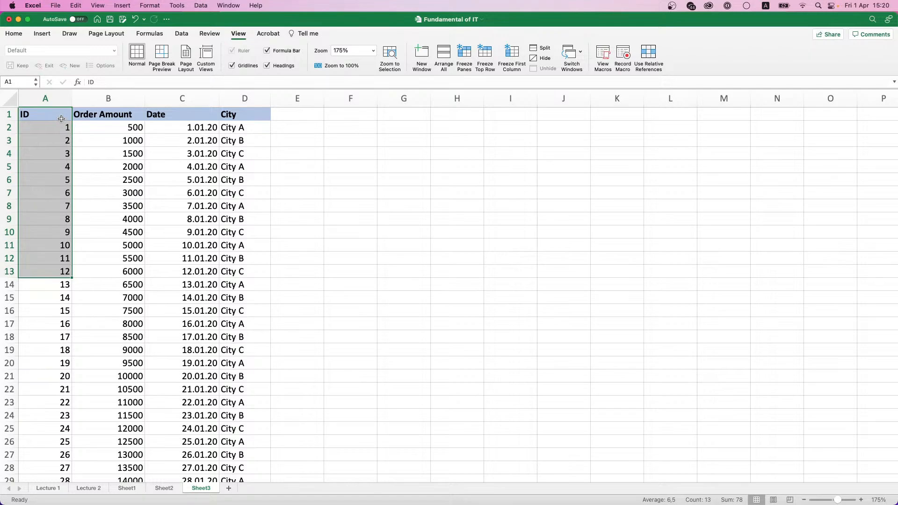
click(61, 114)
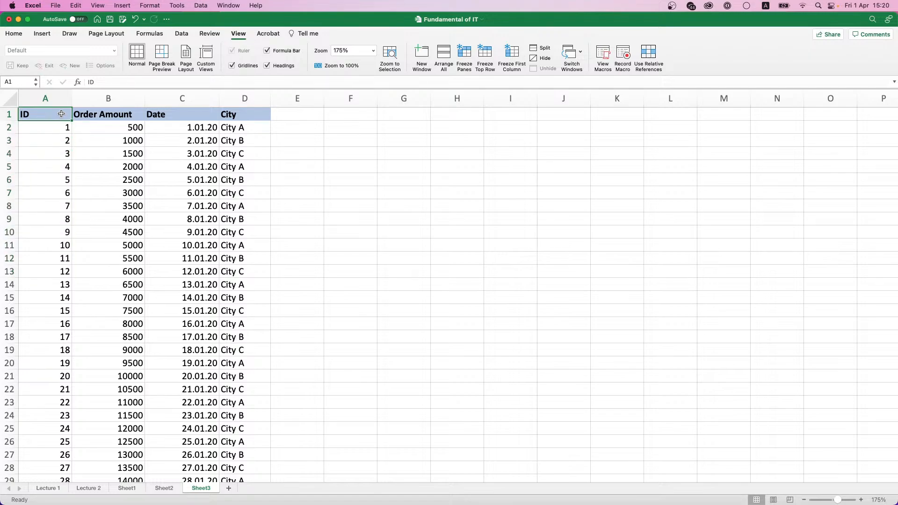
click(86, 128)
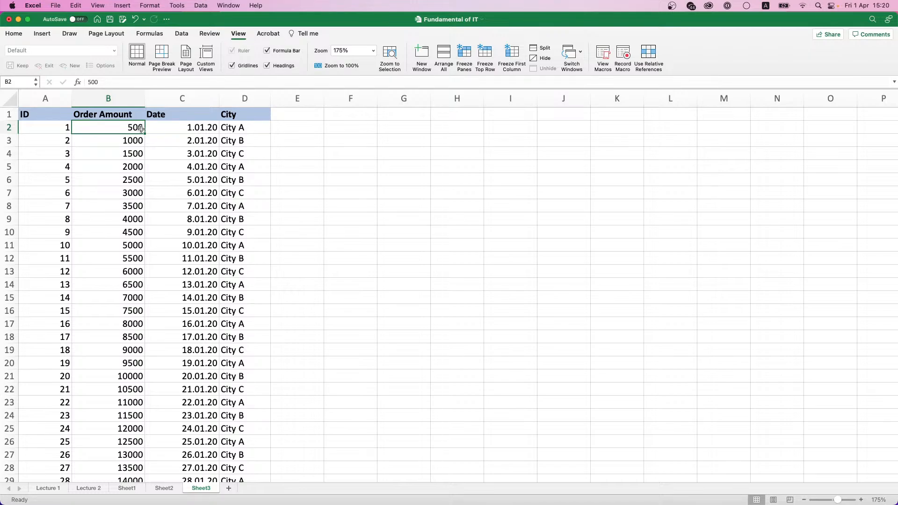
drag(60, 114, 65, 321)
click(84, 132)
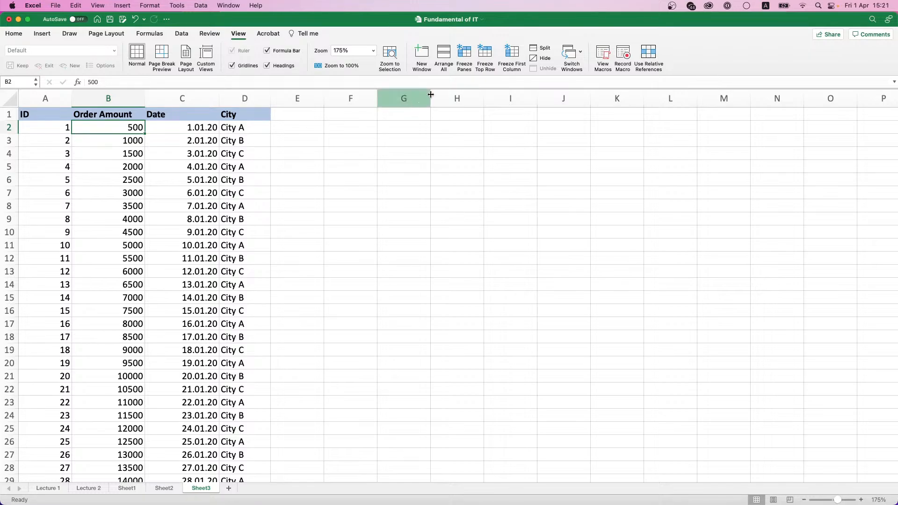
click(464, 57)
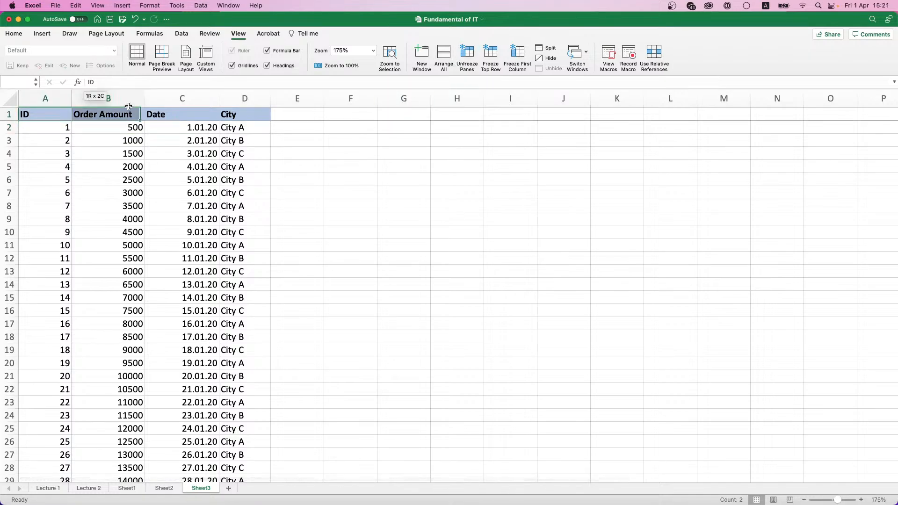
drag(57, 114, 71, 251)
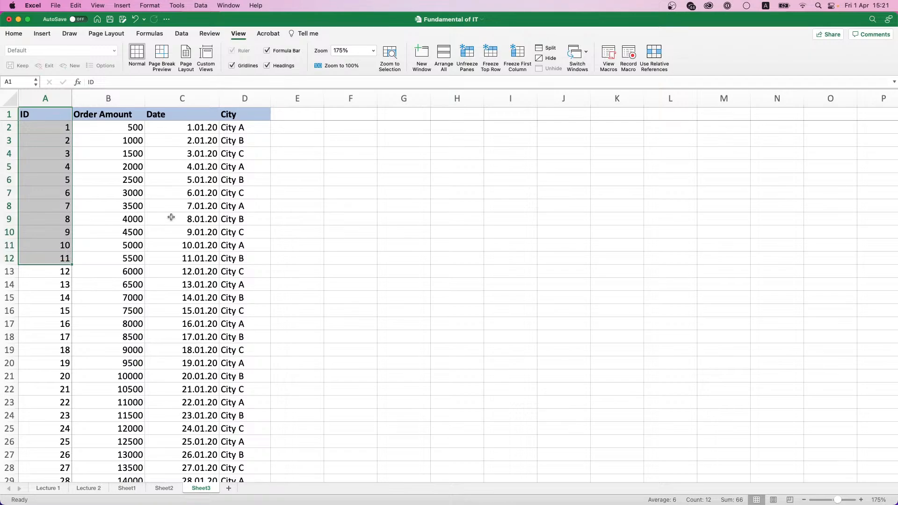
scroll(170, 214, down, 6)
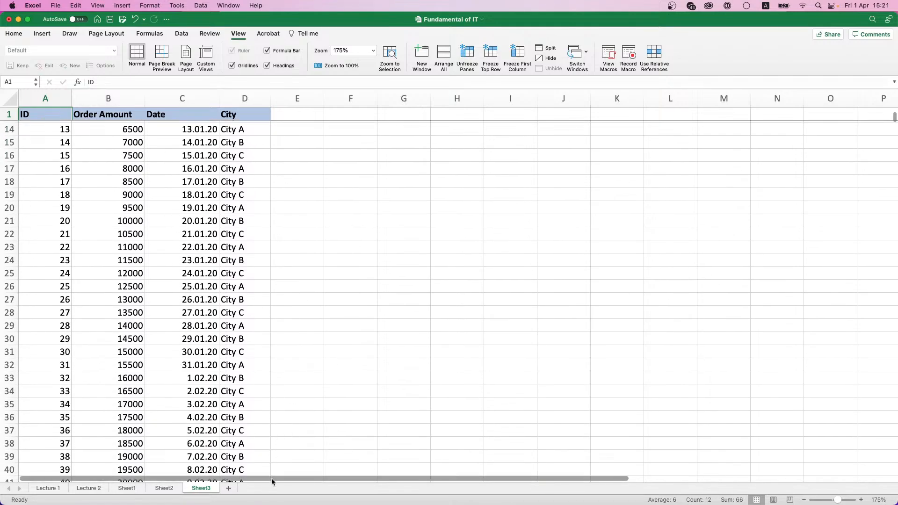
mouse_move(271, 478)
mouse_down()
mouse_move(413, 482)
mouse_move(285, 477)
mouse_up()
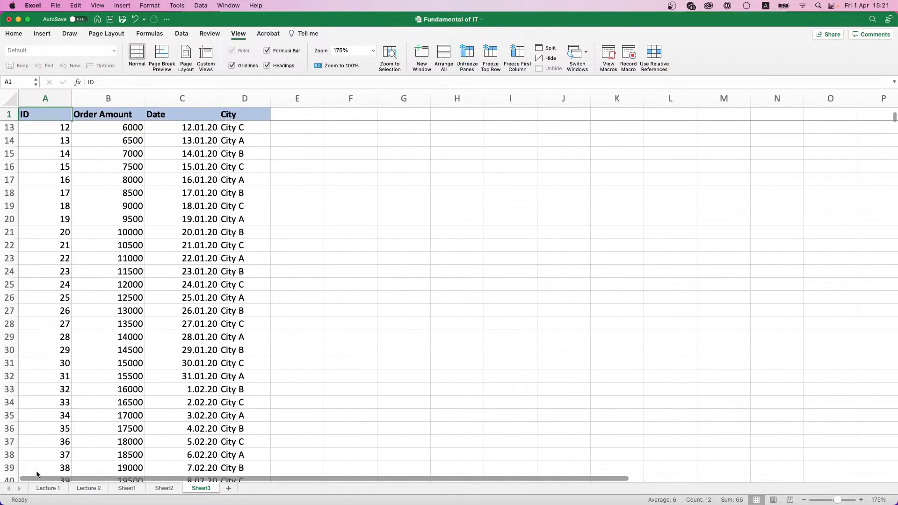
scroll(139, 274, up, 5)
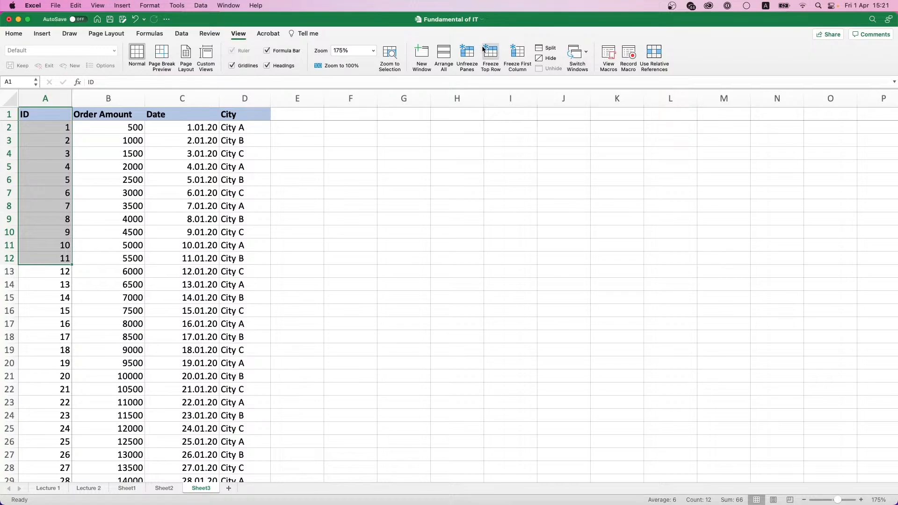
click(467, 57)
click(91, 127)
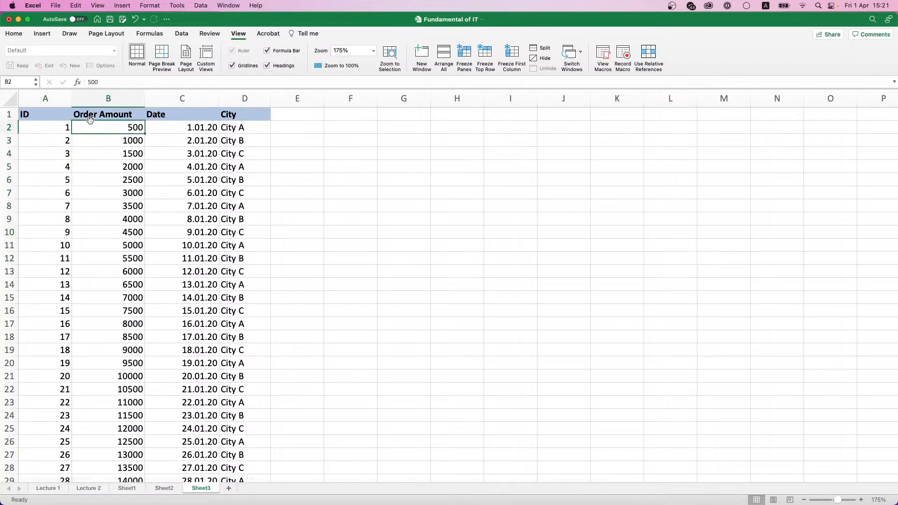
click(86, 117)
click(55, 116)
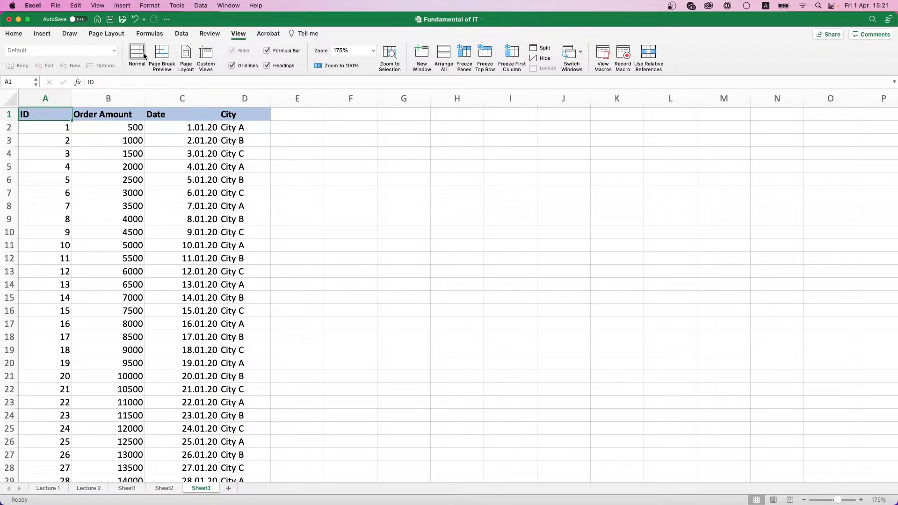
Step: Insert two blank sheet rows above the order table, undoing an accidental column insert
click(19, 37)
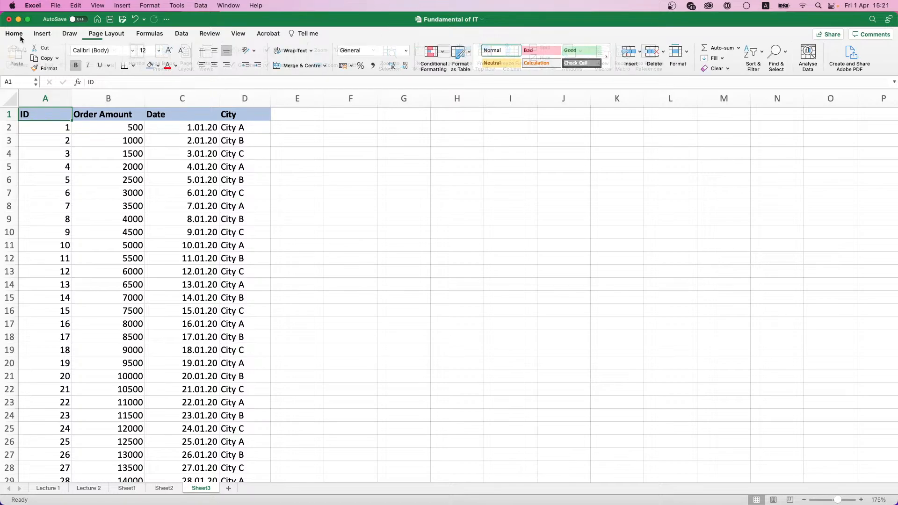
click(639, 53)
click(657, 96)
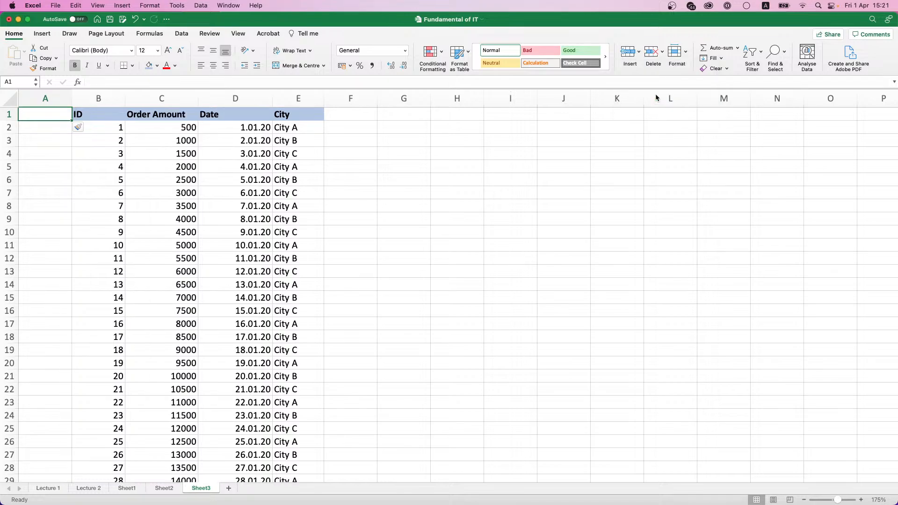
key(cmd+z)
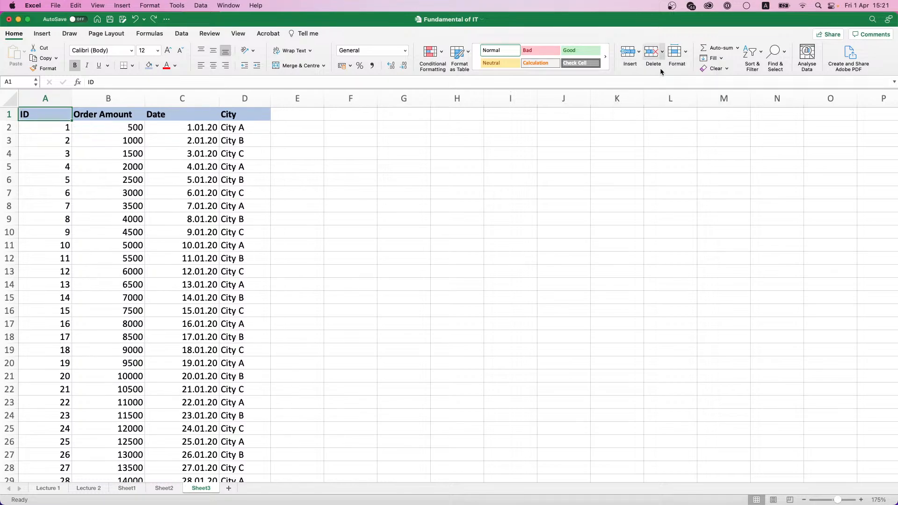
click(639, 54)
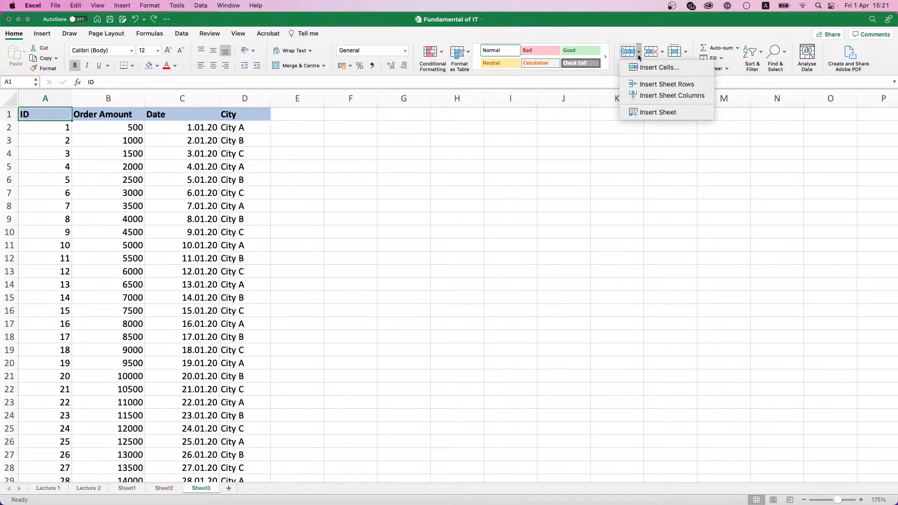
click(666, 84)
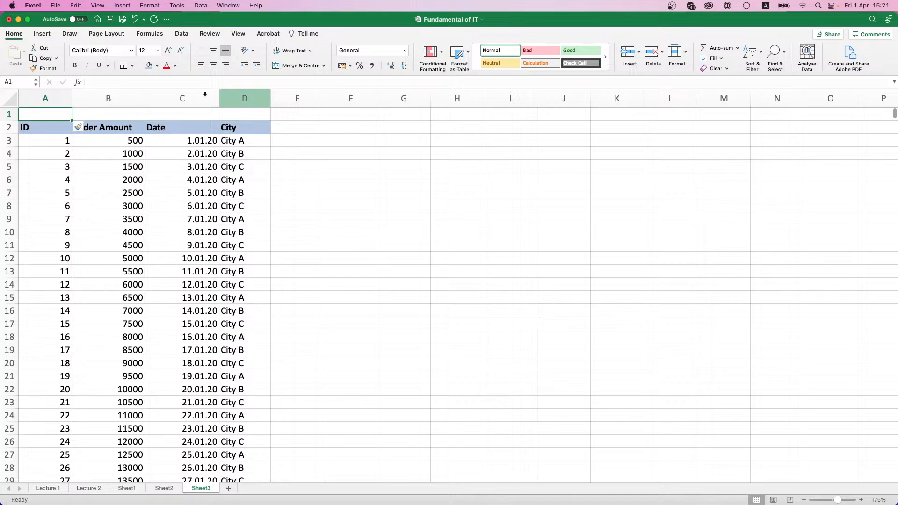
click(639, 53)
click(652, 89)
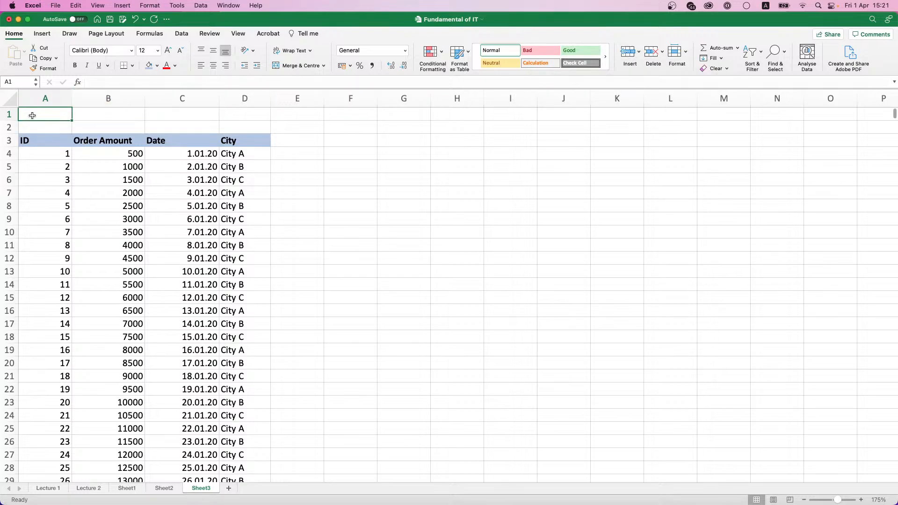
Step: Merge and centre A1:D1 and enter a bold 'Title of the Table' heading
drag(37, 114, 241, 114)
click(275, 66)
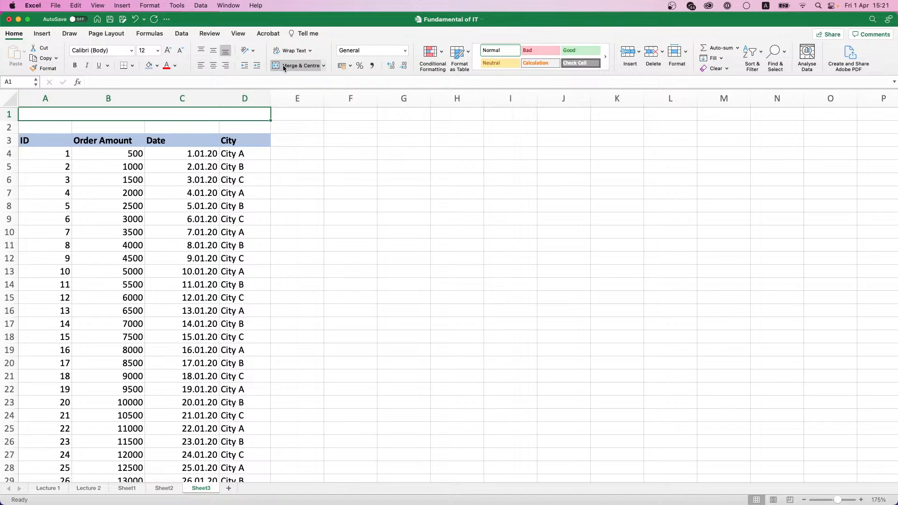
double_click(94, 117)
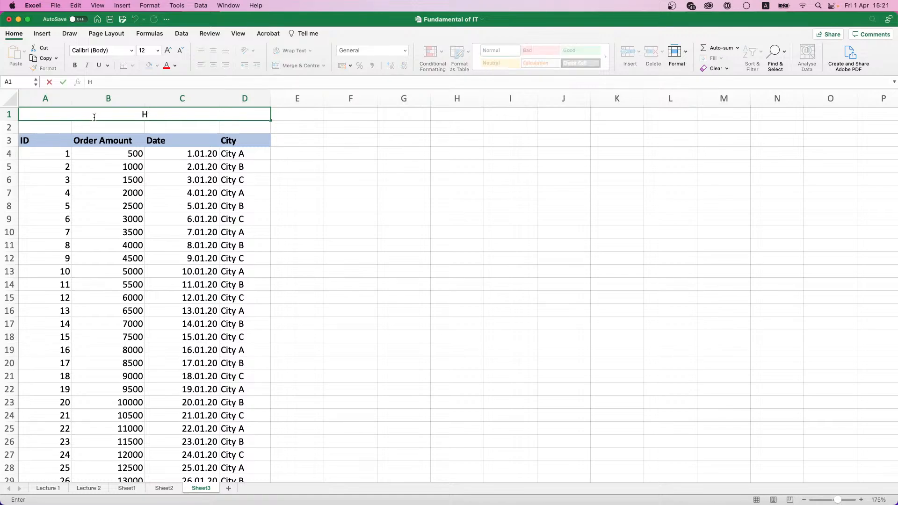
text(Title of the Table)
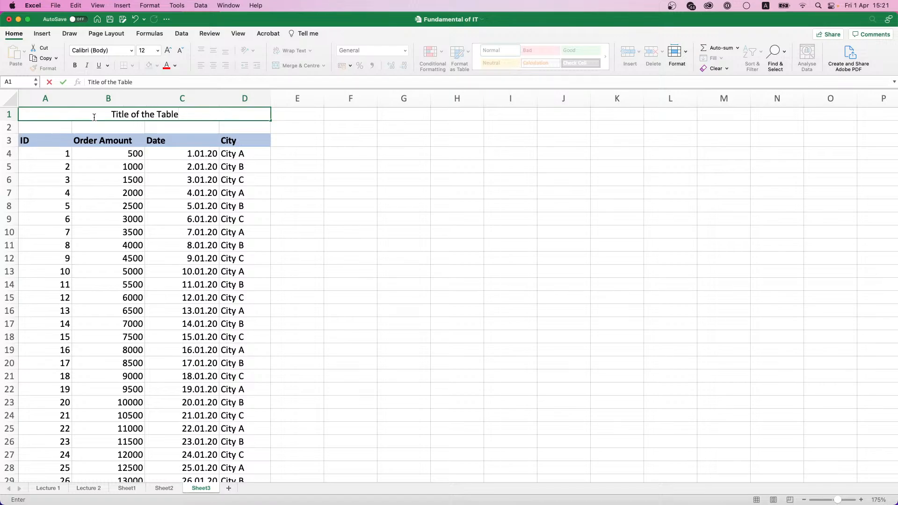
click(198, 164)
click(162, 116)
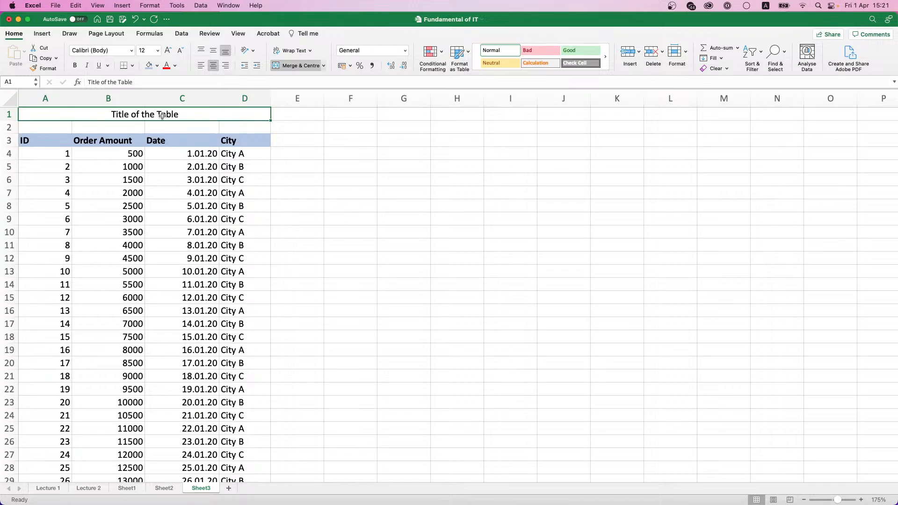
key(super+b)
click(176, 128)
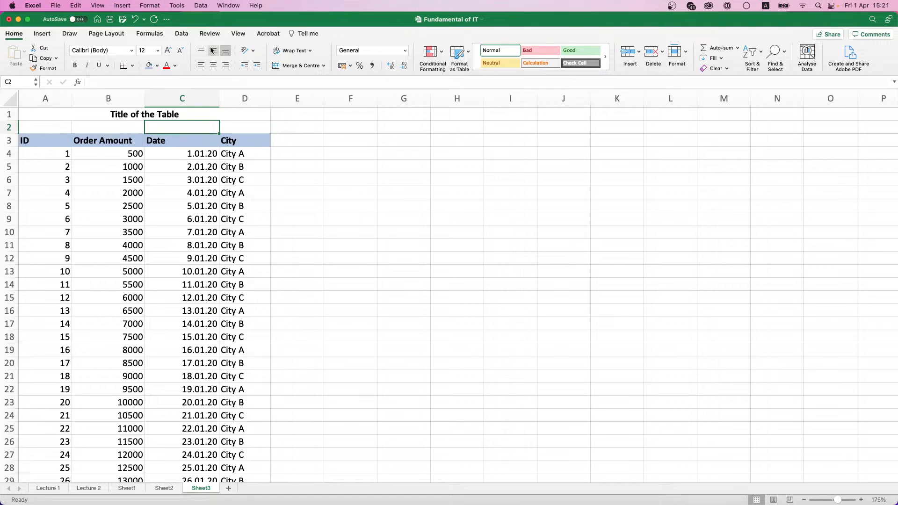
Step: Try freezing just the top title row, then unfreeze it again
click(237, 34)
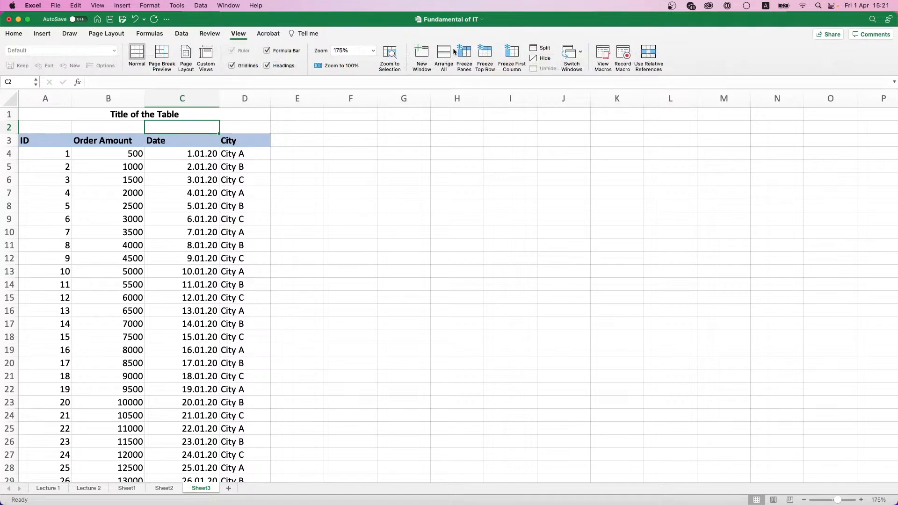
click(495, 66)
scroll(309, 163, down, 2)
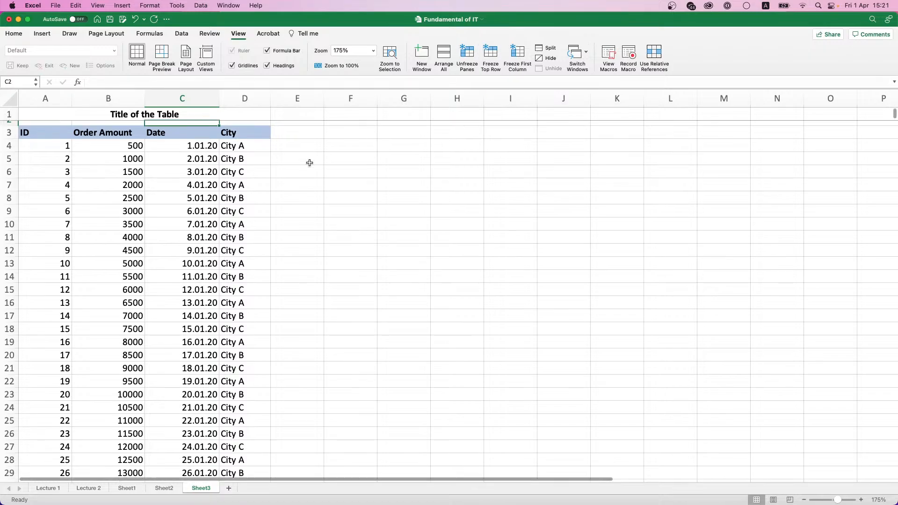
scroll(309, 163, up, 2)
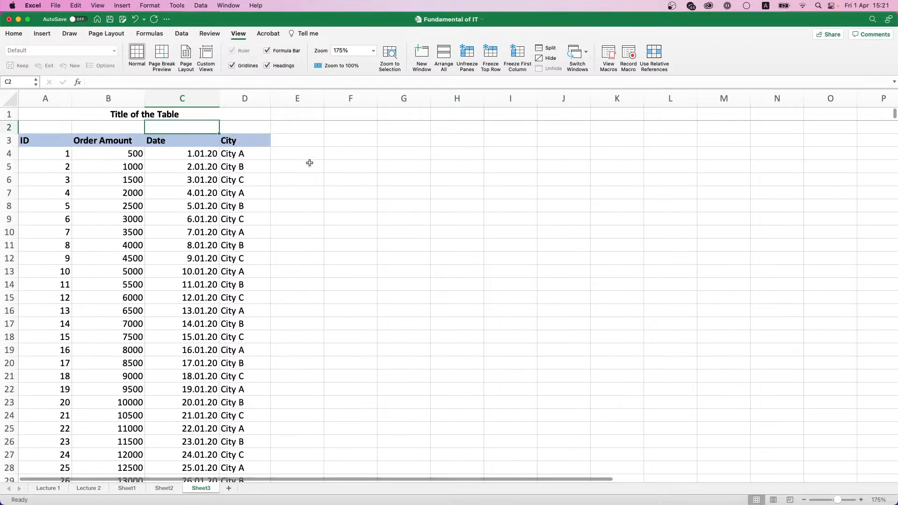
click(490, 61)
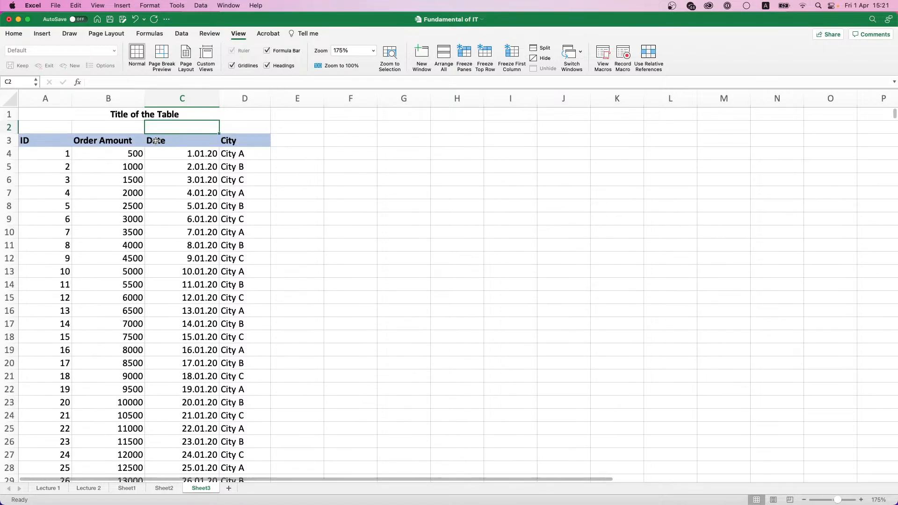
Step: Freeze rows 1–3 above the data from cell A4 and scroll back to ID 1
click(51, 153)
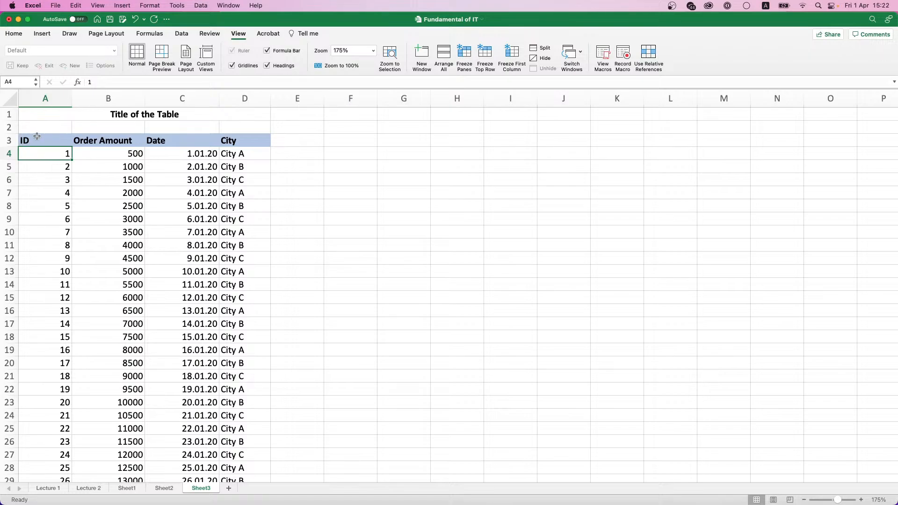
drag(34, 136, 28, 299)
click(51, 152)
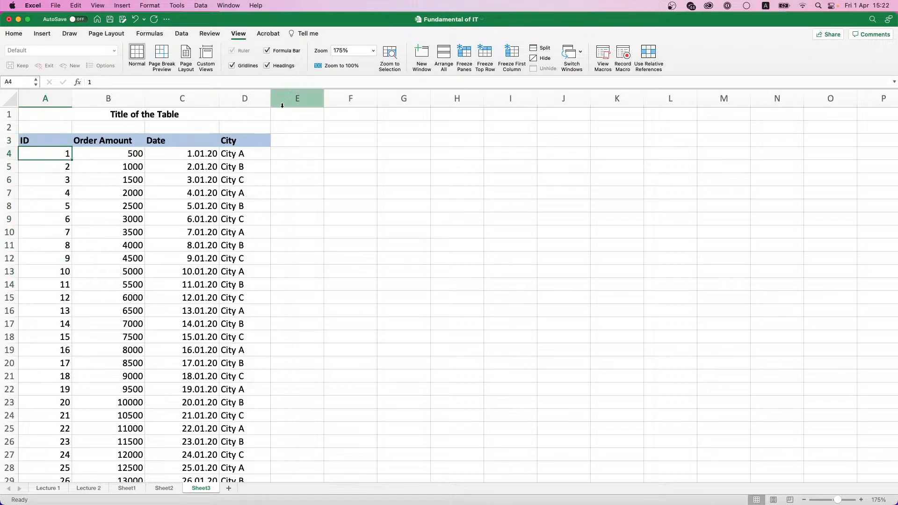
click(459, 68)
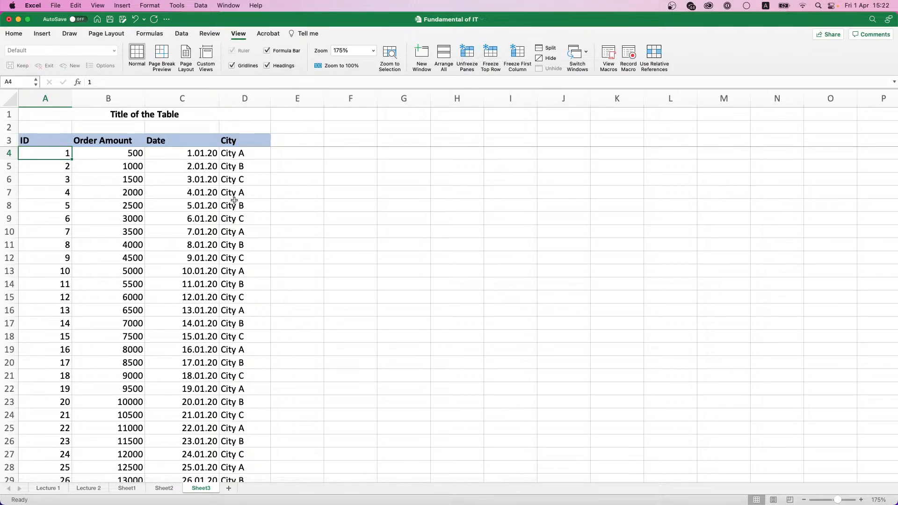
scroll(235, 199, down, 10)
scroll(236, 199, down, 18)
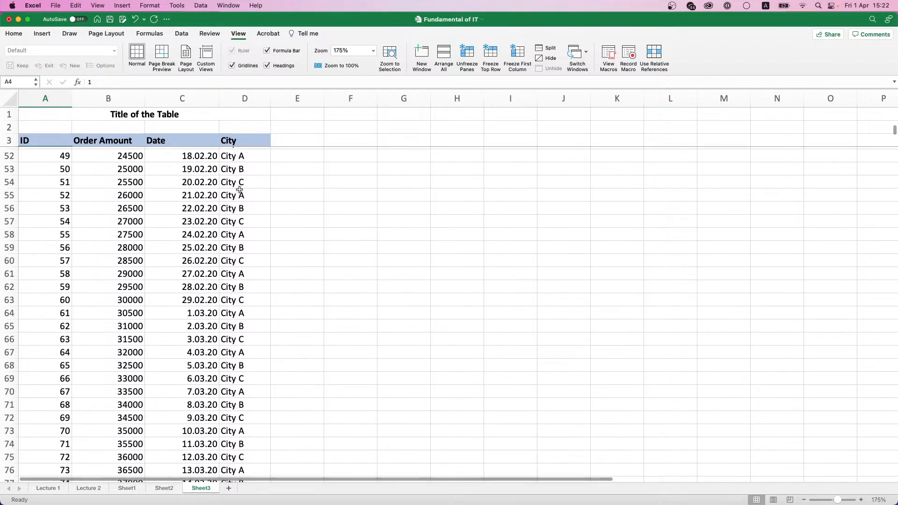
scroll(239, 188, up, 20)
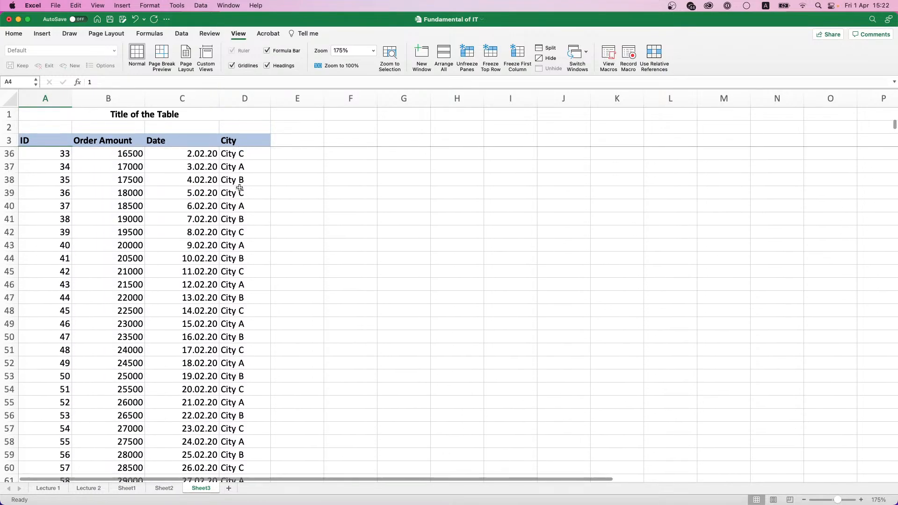
scroll(239, 188, up, 3)
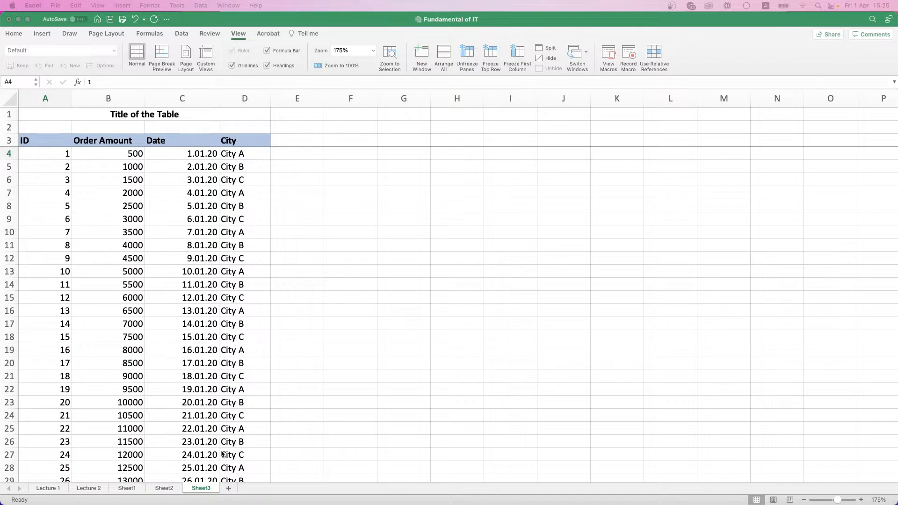
Step: Add Sheet4 after Sheet3 and set its zoom to a custom 175%
click(231, 489)
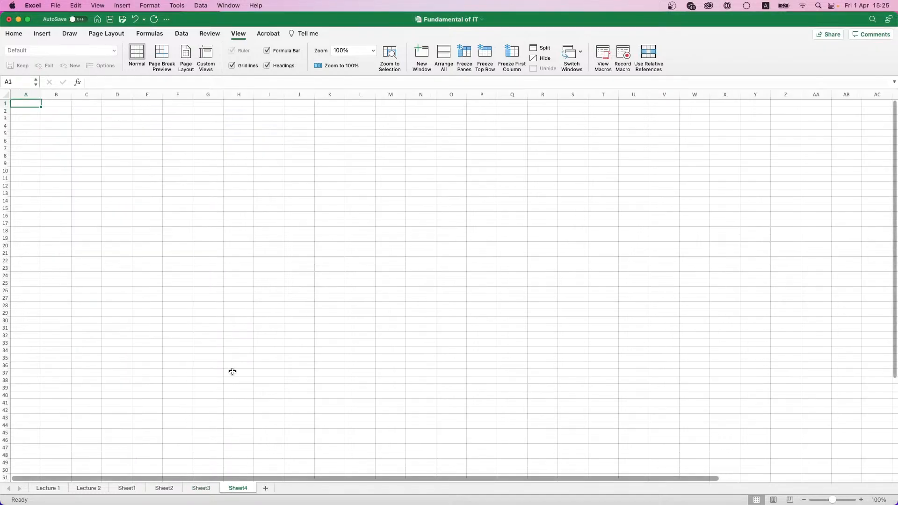
click(893, 502)
click(343, 154)
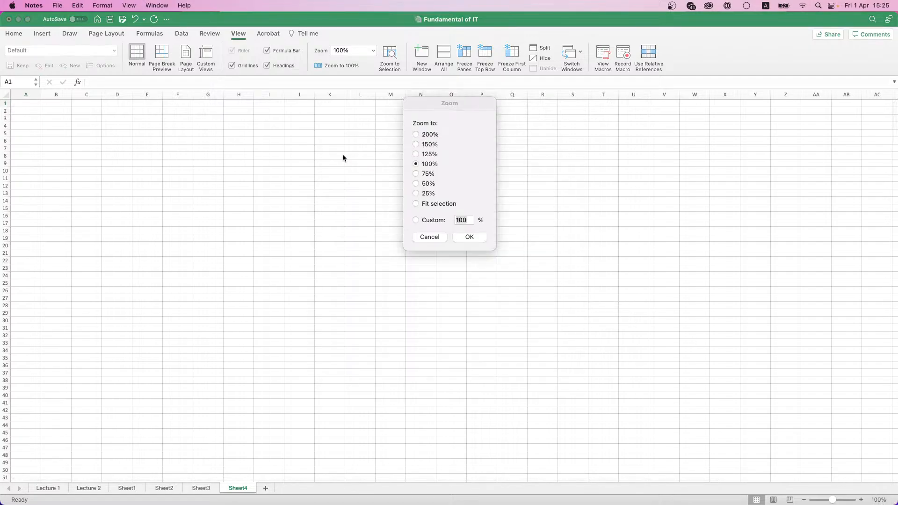
click(427, 145)
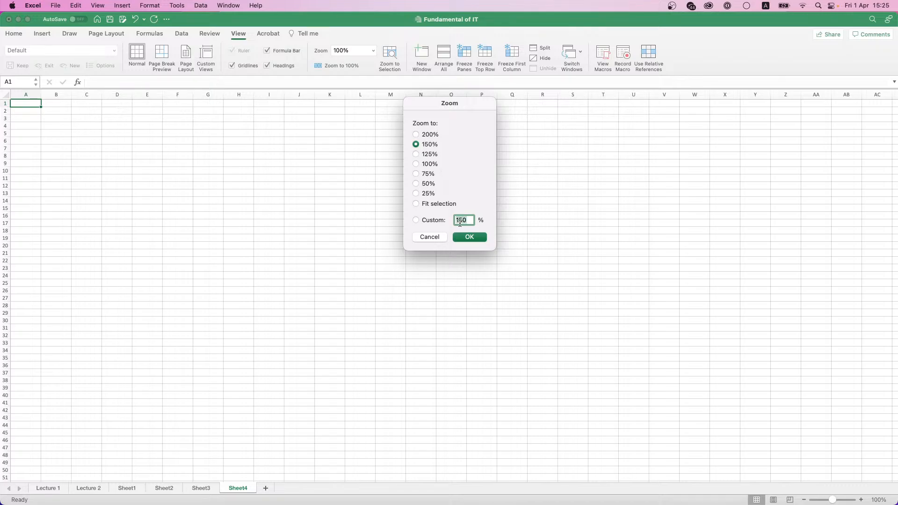
text(175)
click(468, 238)
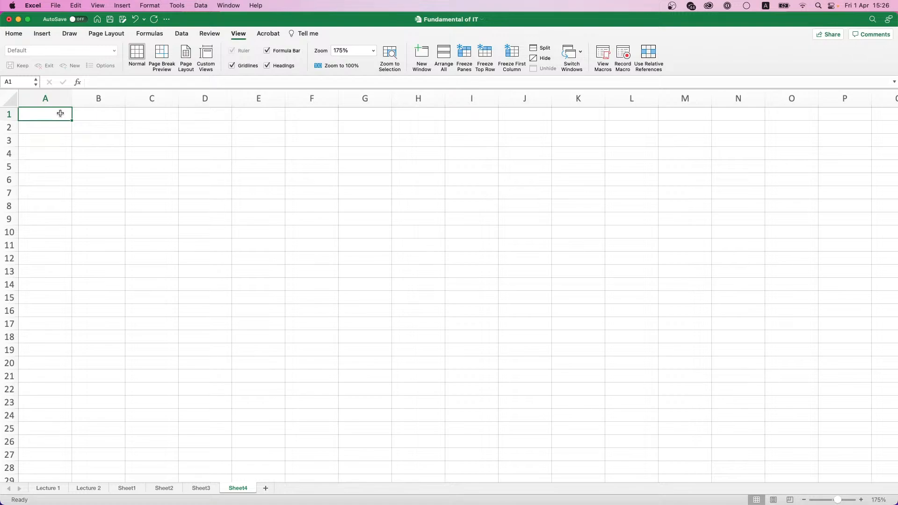
Step: Enter 5+7 in A1, then re-enter it as the formula =5+7 to get 12
text(5+7)
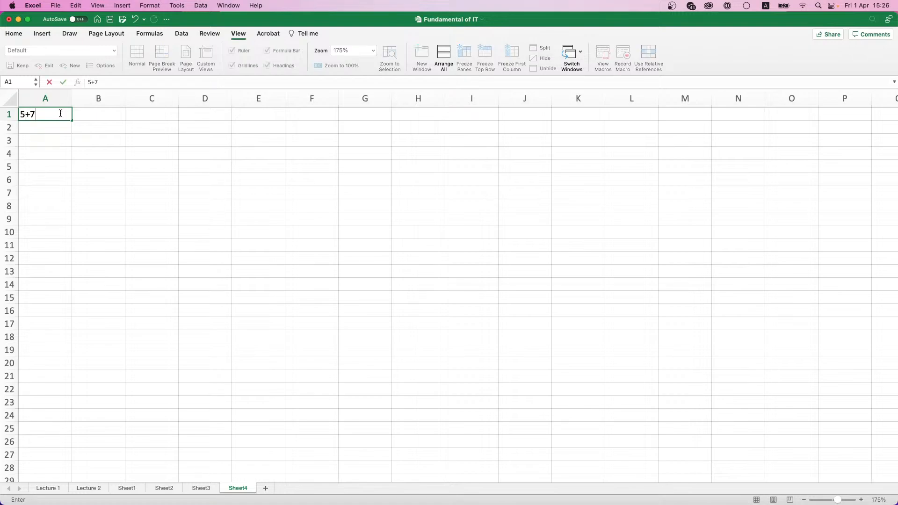
key(Return)
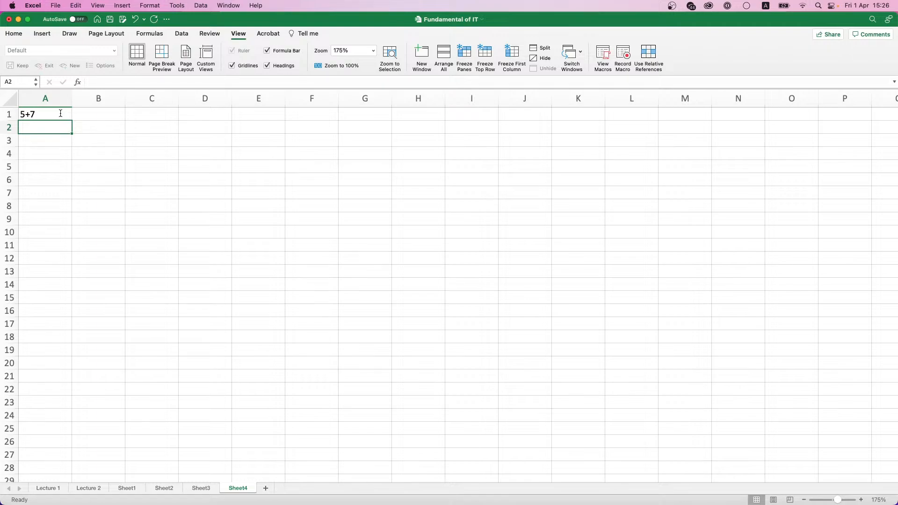
click(61, 113)
text(=)
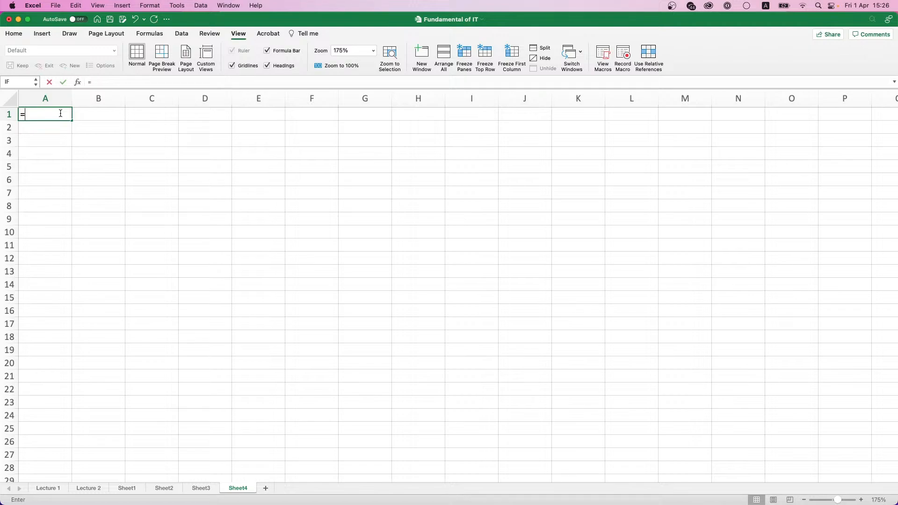
text(5)
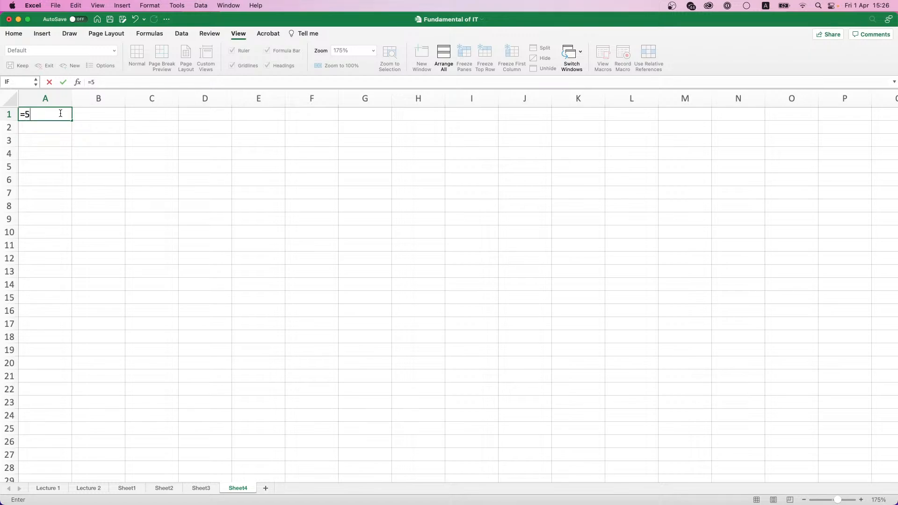
text(+7)
key(Return)
click(62, 116)
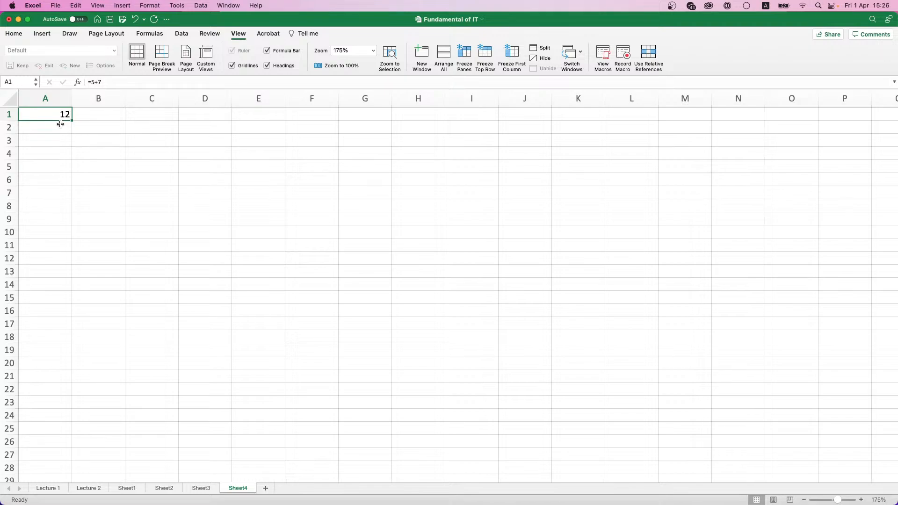
Step: Enter =5-7, =5*7 and =5/7 in A2:A4, giving -2, 35 and 0,7142857
click(57, 125)
text(=)
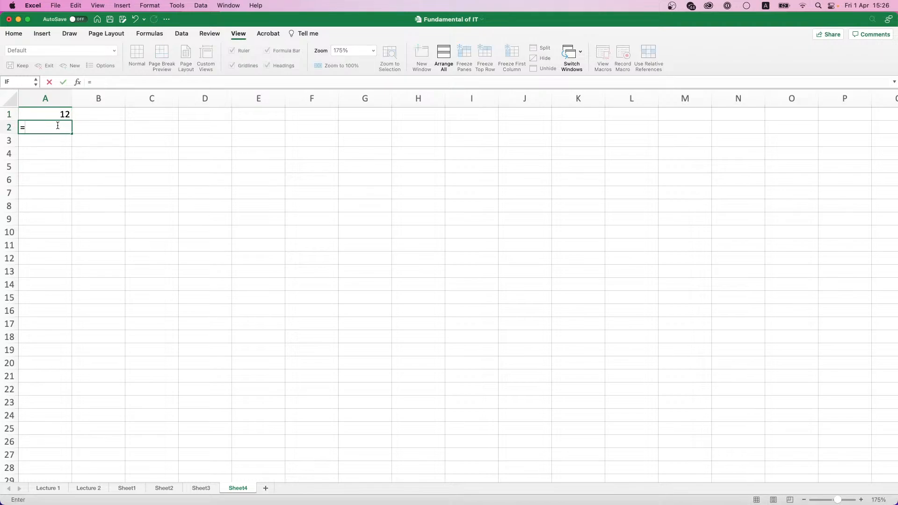
text(5-7)
key(Return)
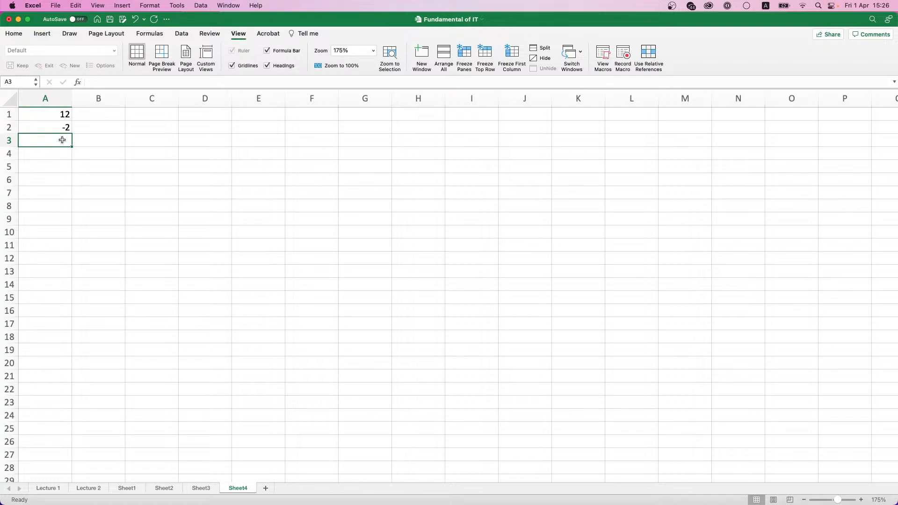
text(=5)
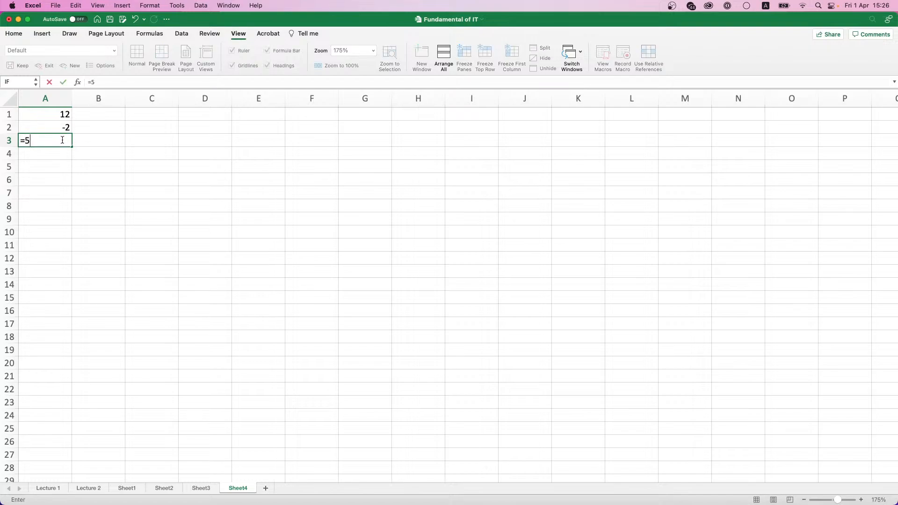
text(*7)
key(Return)
click(63, 140)
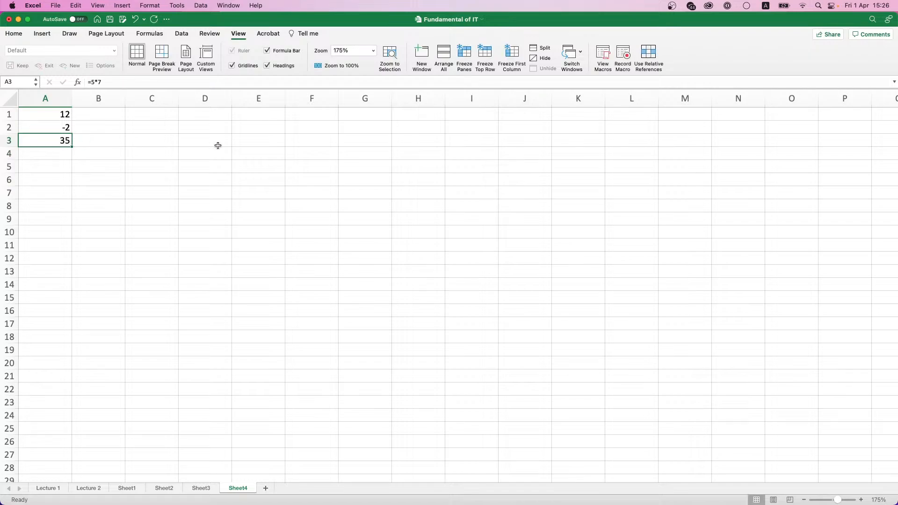
key(Down)
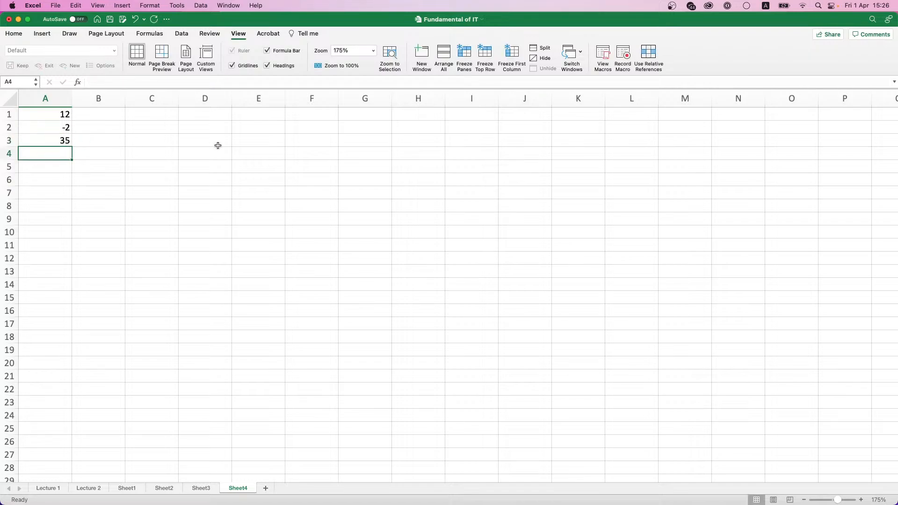
text(=5)
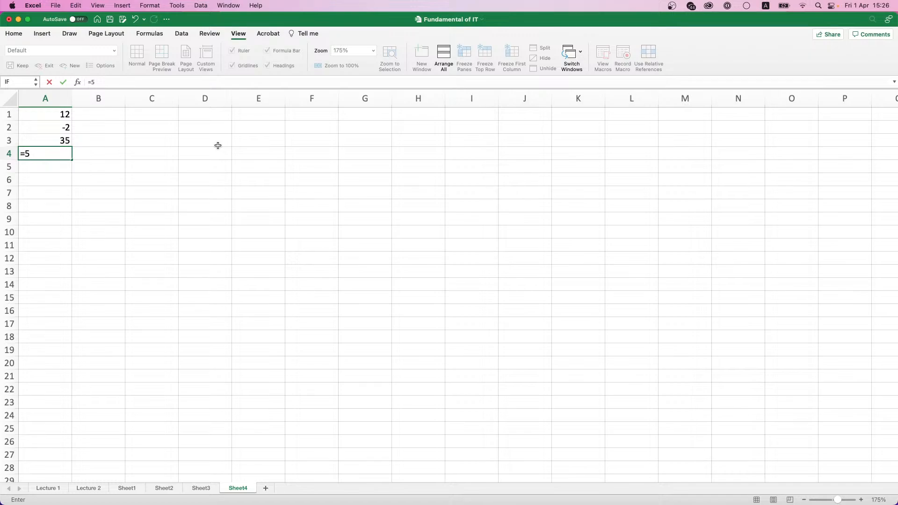
text(/7)
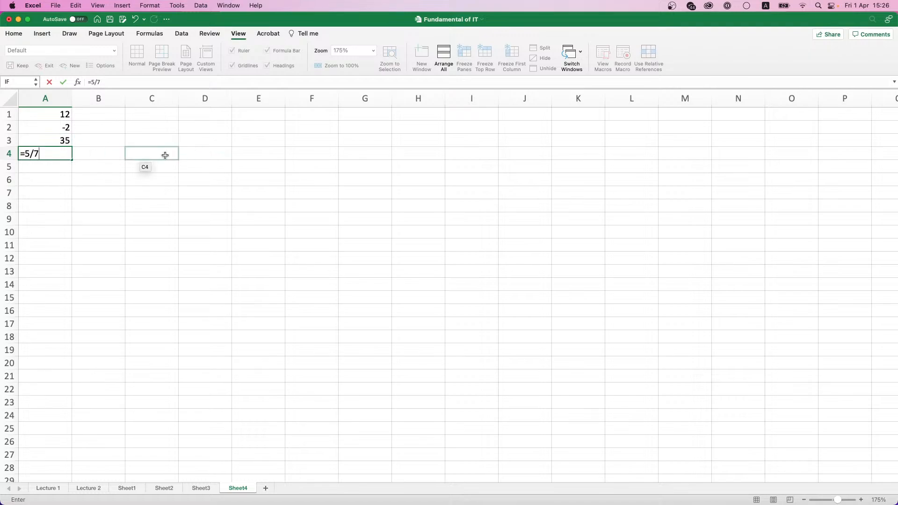
key(Return)
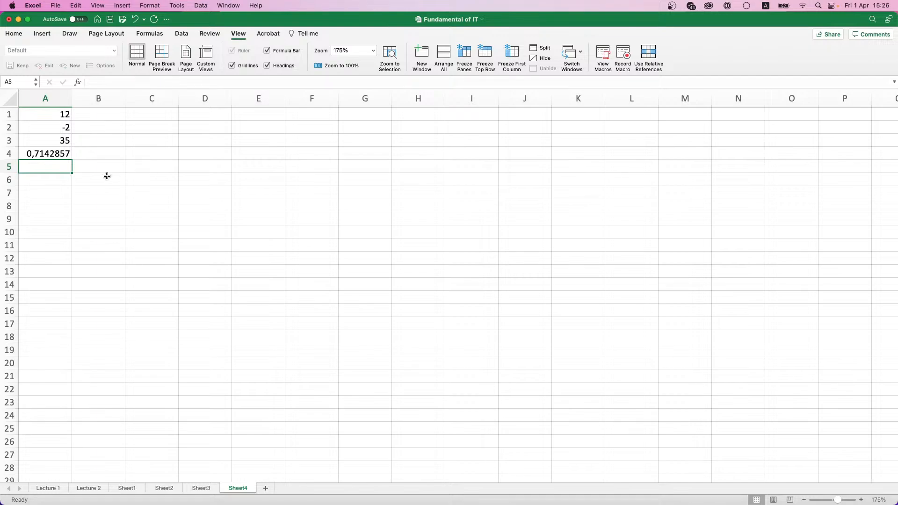
Step: Show A4 rounded to two decimals as 0,71, narrow column A, and select A1:A4
click(63, 154)
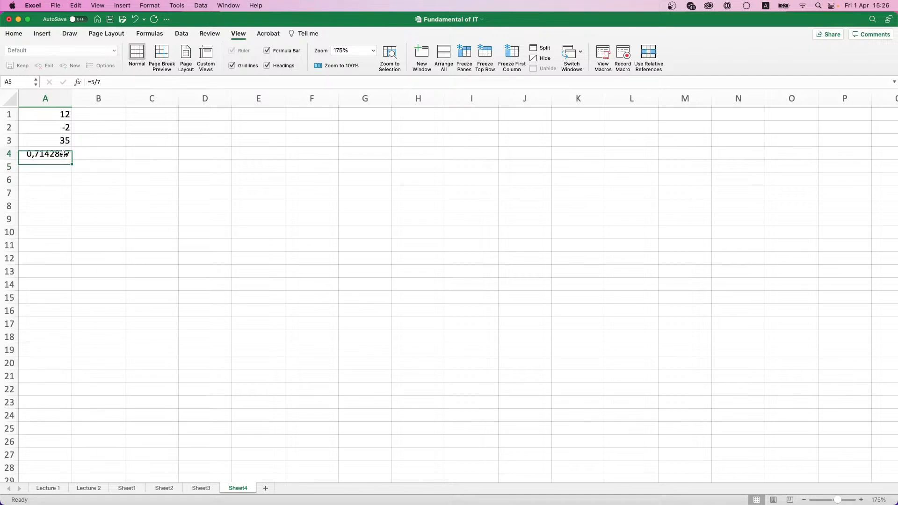
click(14, 34)
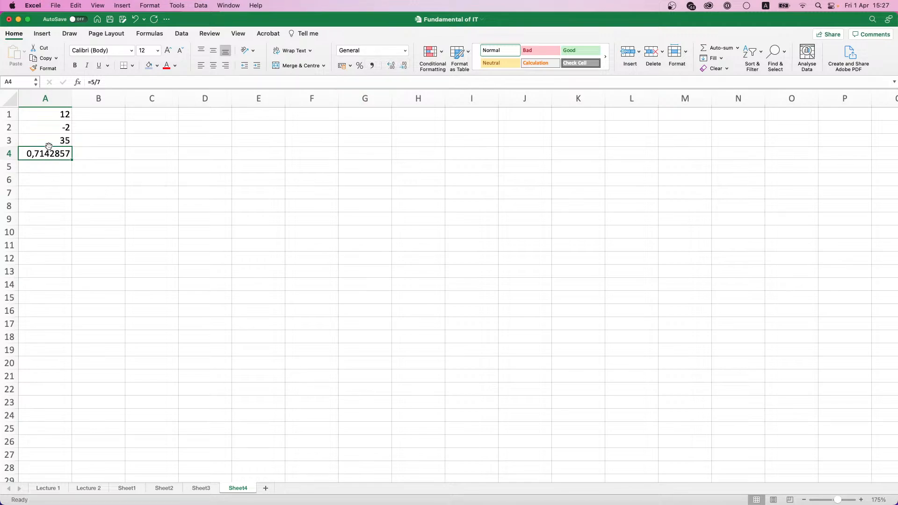
mouse_move(52, 156)
mouse_down()
mouse_move(52, 167)
mouse_move(54, 153)
mouse_up()
click(400, 67)
click(400, 67)
click(400, 67)
click(401, 67)
click(400, 67)
click(395, 69)
click(396, 68)
click(395, 70)
click(394, 71)
click(394, 70)
click(394, 70)
click(404, 68)
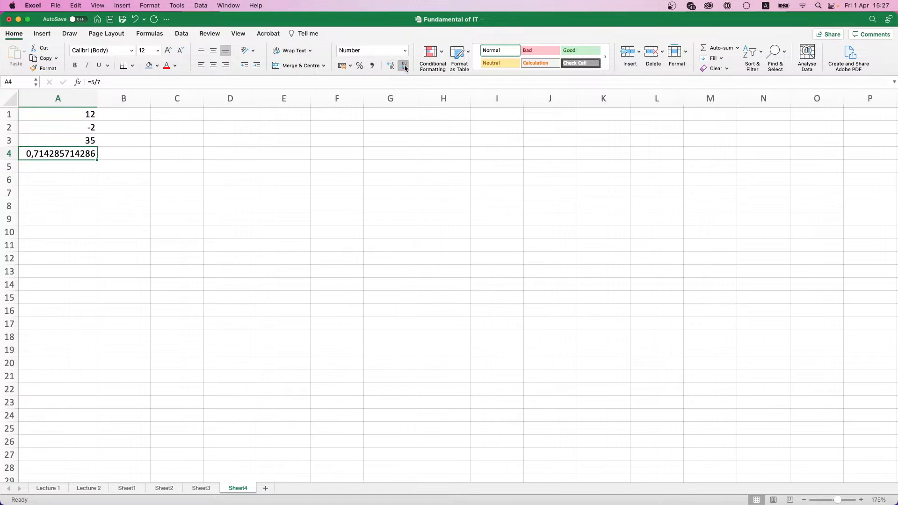
click(403, 68)
click(404, 68)
click(404, 69)
click(404, 69)
click(405, 70)
click(405, 70)
click(405, 70)
click(405, 70)
click(405, 70)
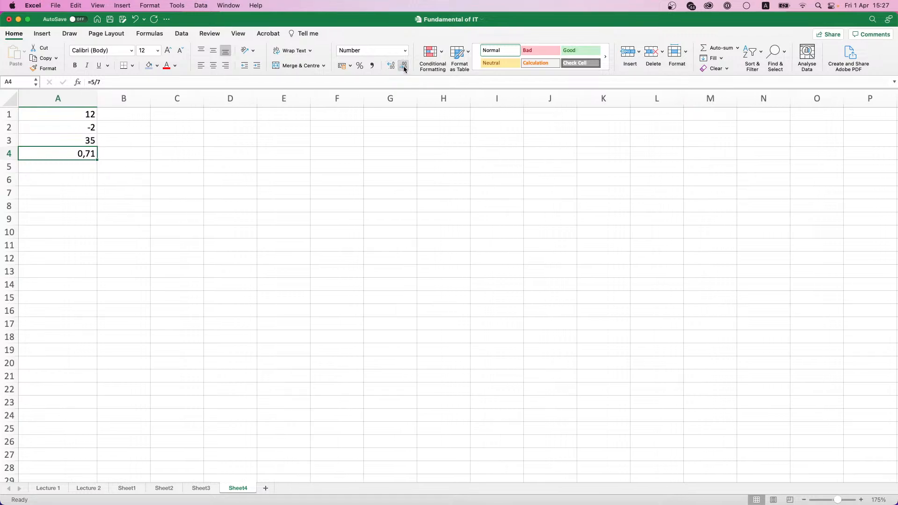
drag(97, 99, 80, 99)
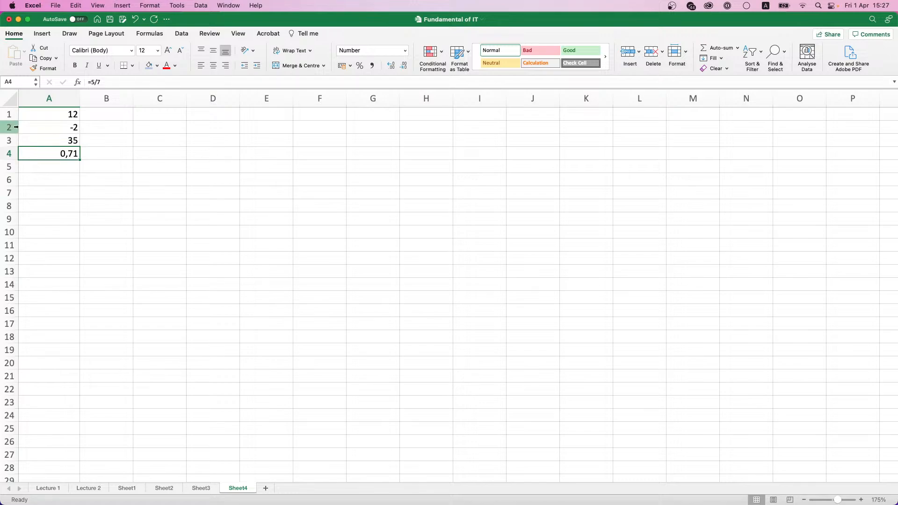
drag(45, 113, 46, 158)
Step: Clear the practice results and enter headers Last Name, First Name, Job Position, Salary, Bonus in A1:E1
key(Delete)
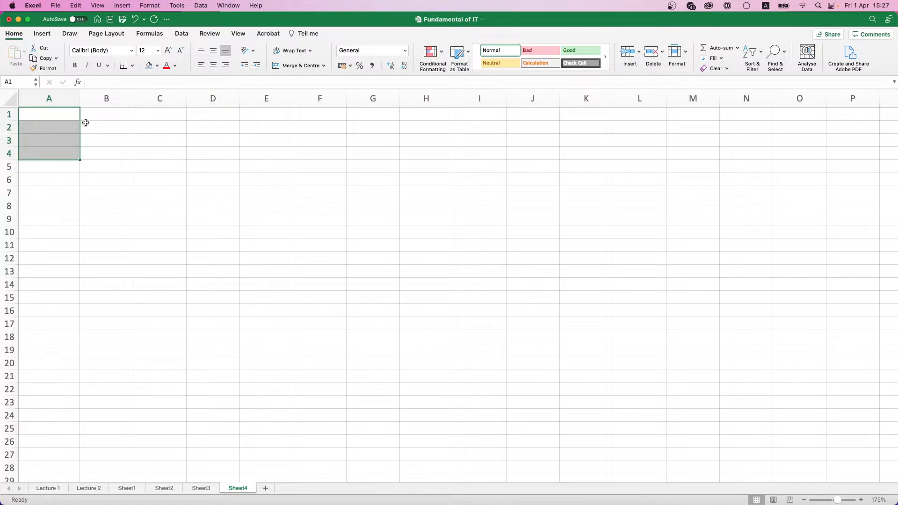
drag(61, 117, 60, 117)
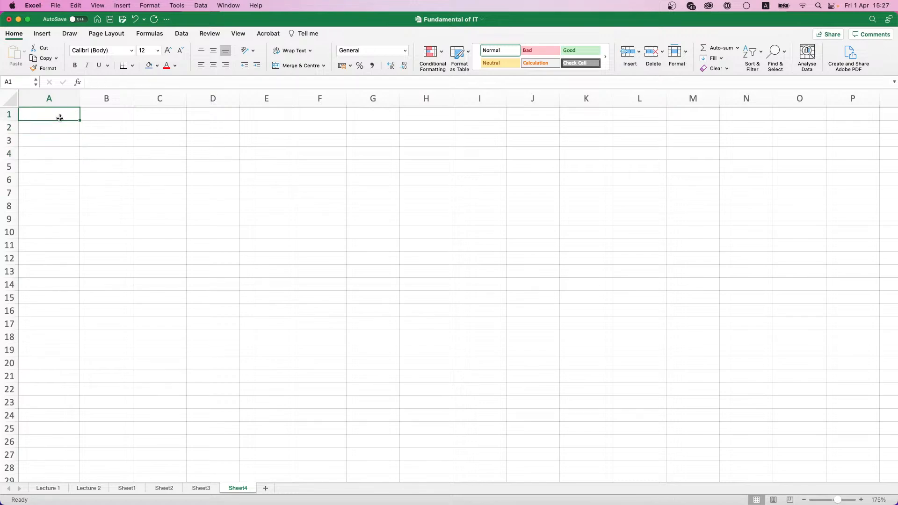
text(Last Name)
key(Tab)
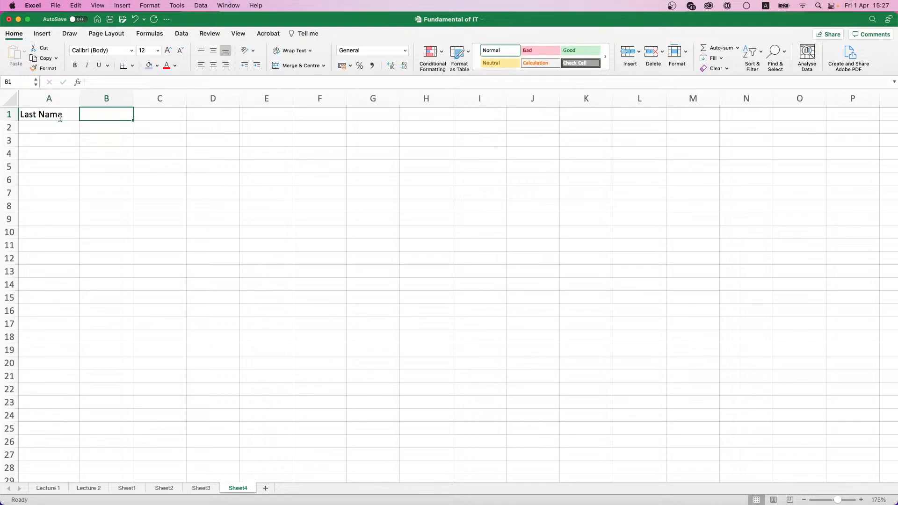
text(First Name)
key(Tab)
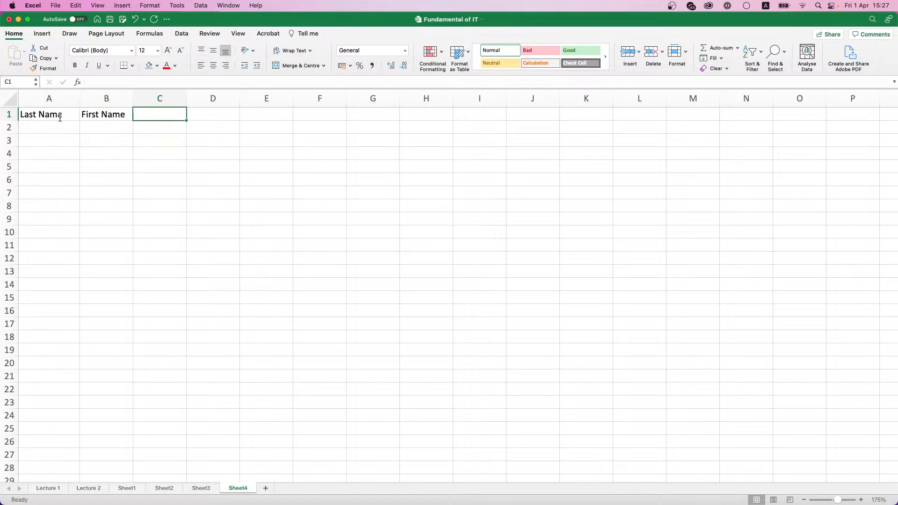
text(Job Position)
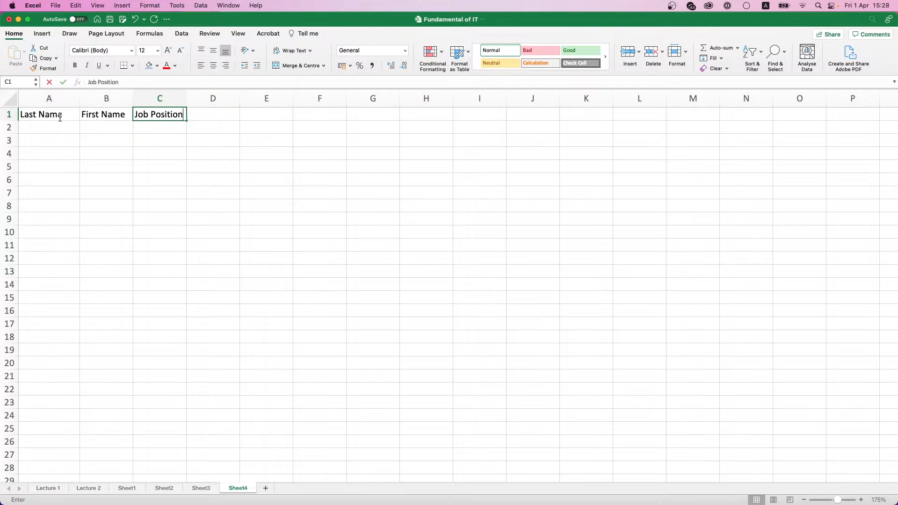
key(Tab)
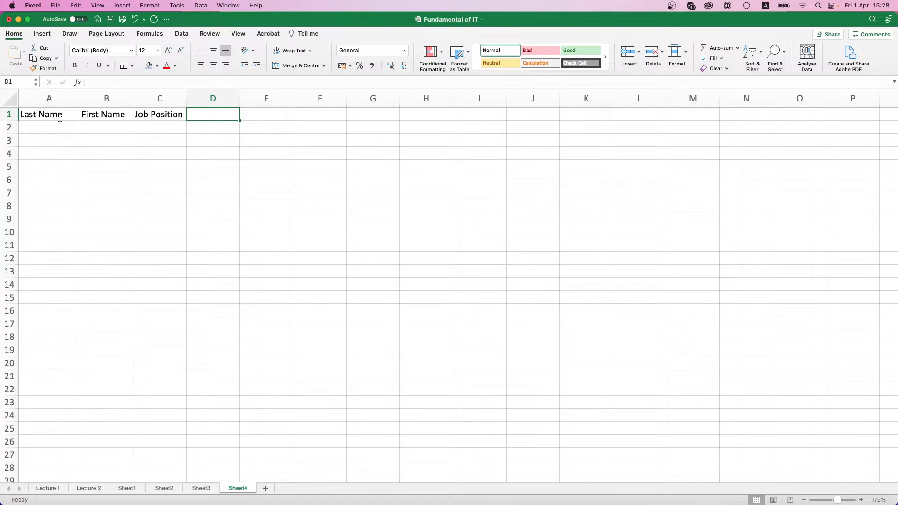
text(Salary)
key(Tab)
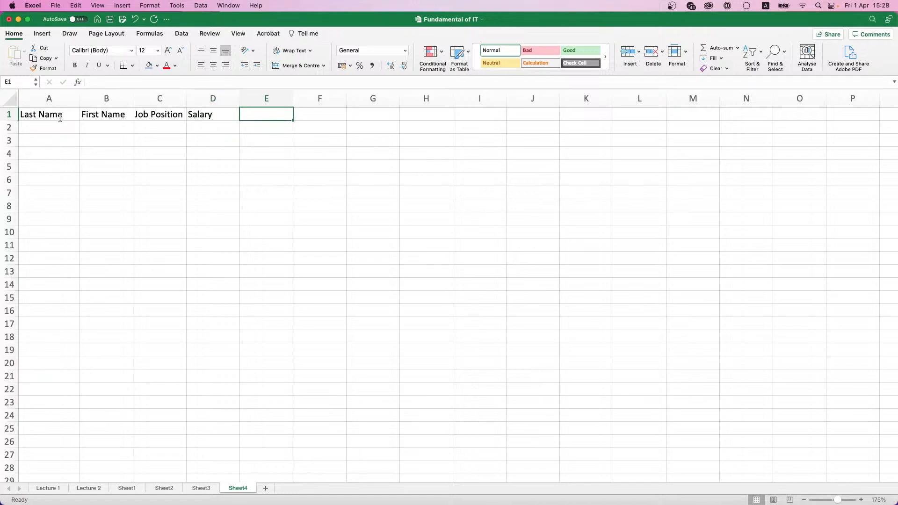
text(Bonus)
key(Return)
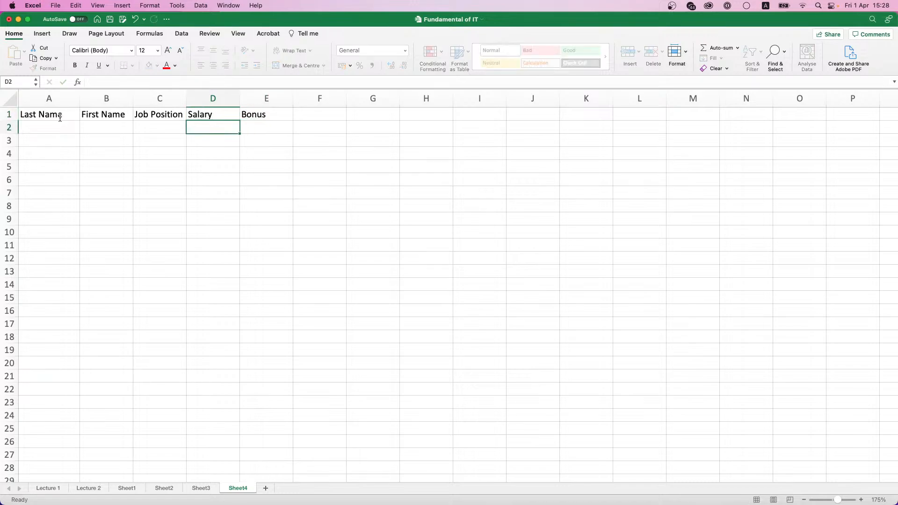
Step: Make the A1:E1 headers bold with a blue fill, then go to the Lecture 2 sheet
key(Left)
key(Left)
key(Left)
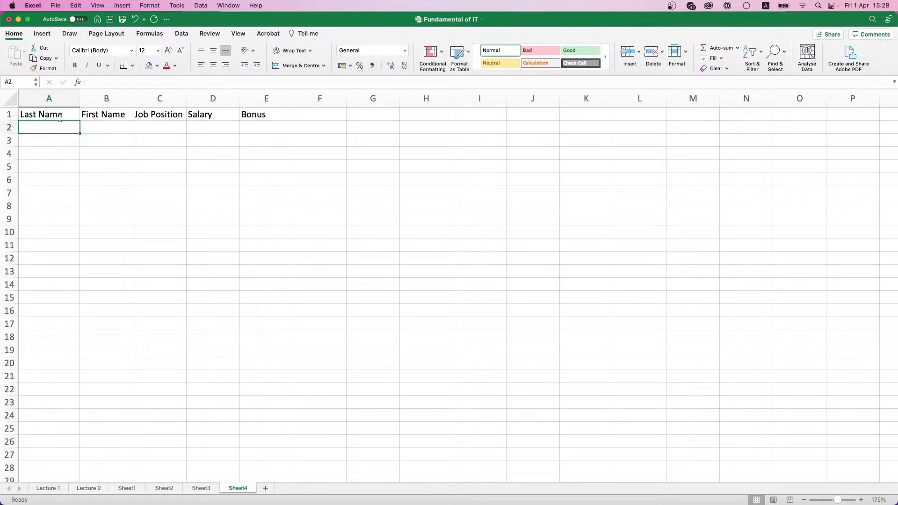
drag(59, 118, 254, 117)
key(super+b)
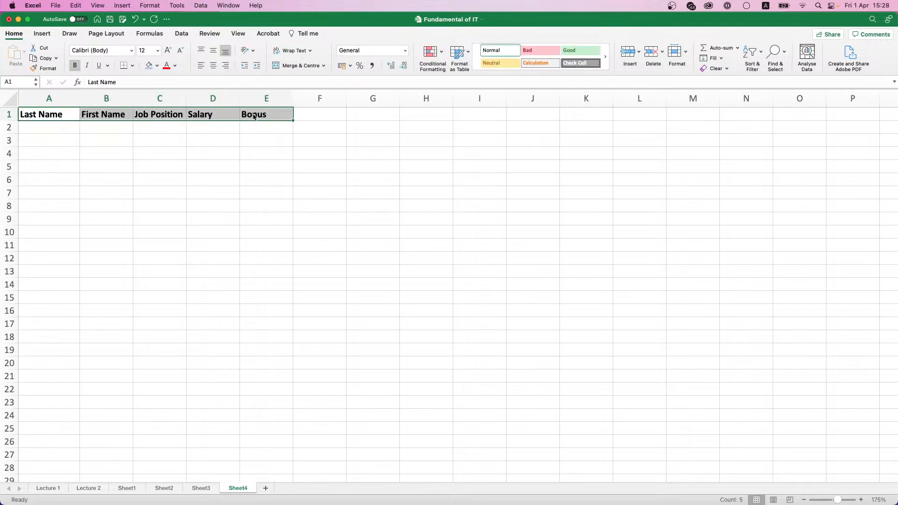
click(149, 65)
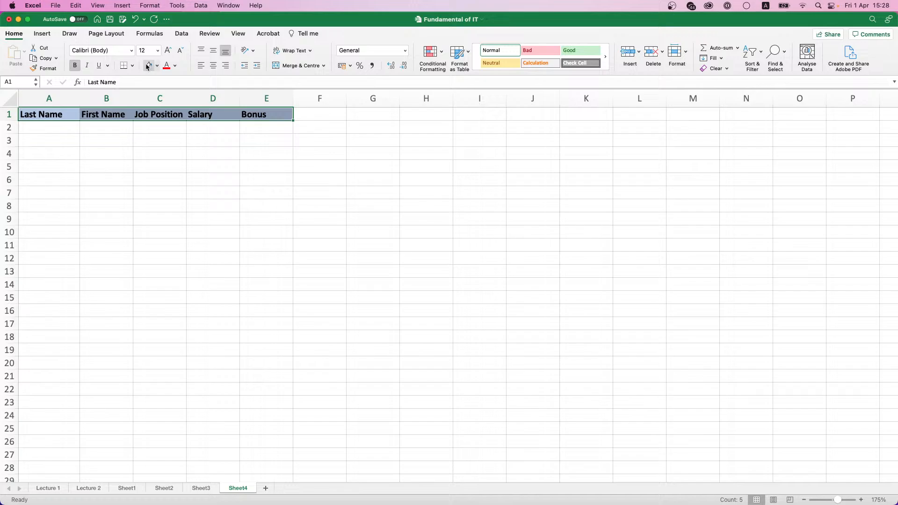
click(44, 129)
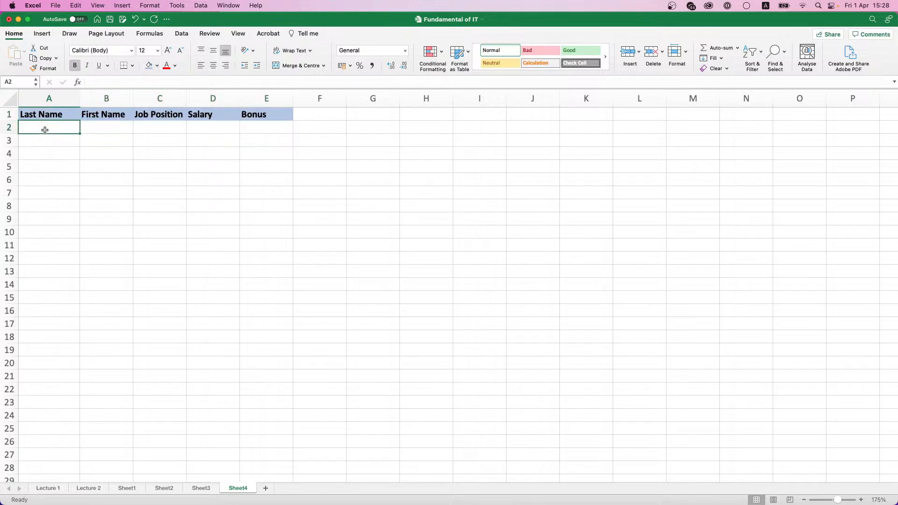
click(94, 488)
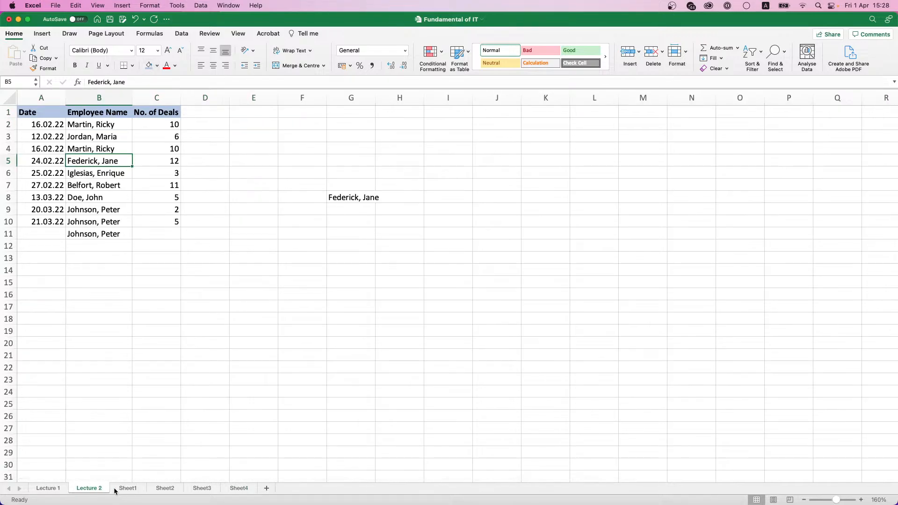
drag(106, 126, 107, 208)
click(59, 489)
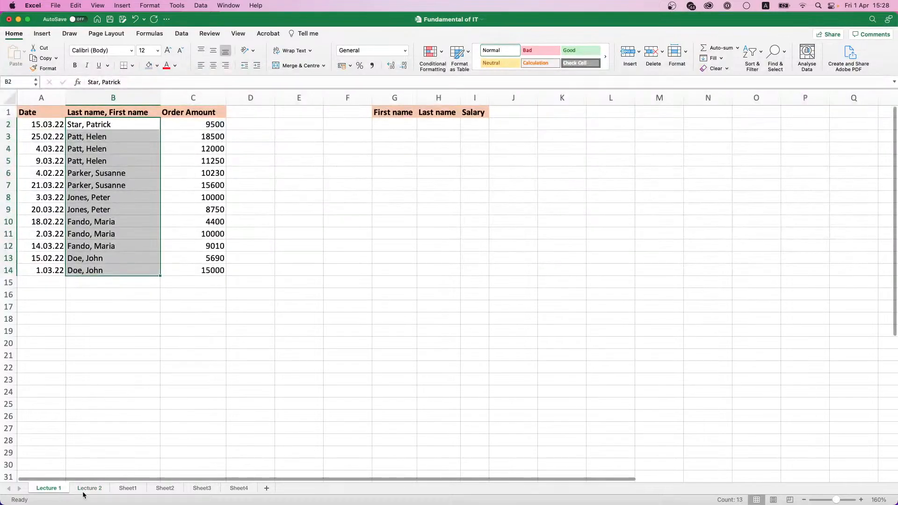
click(126, 488)
click(113, 177)
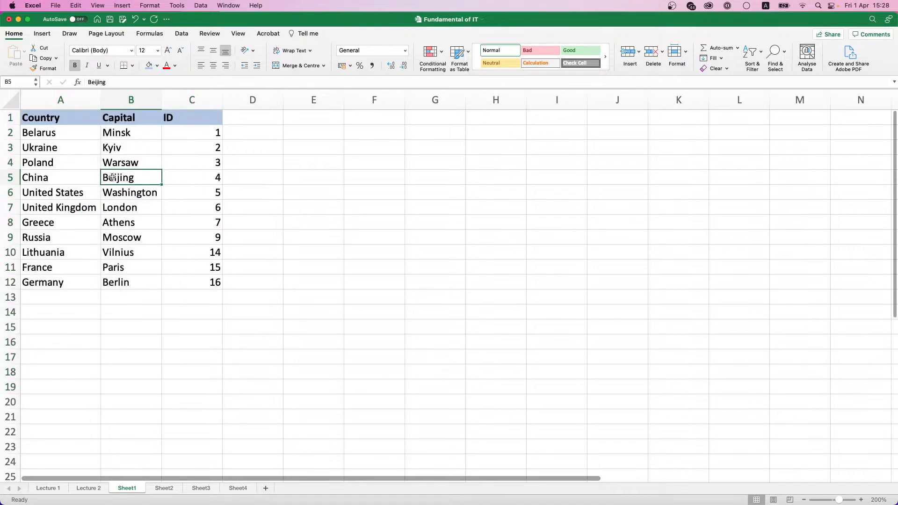
click(88, 487)
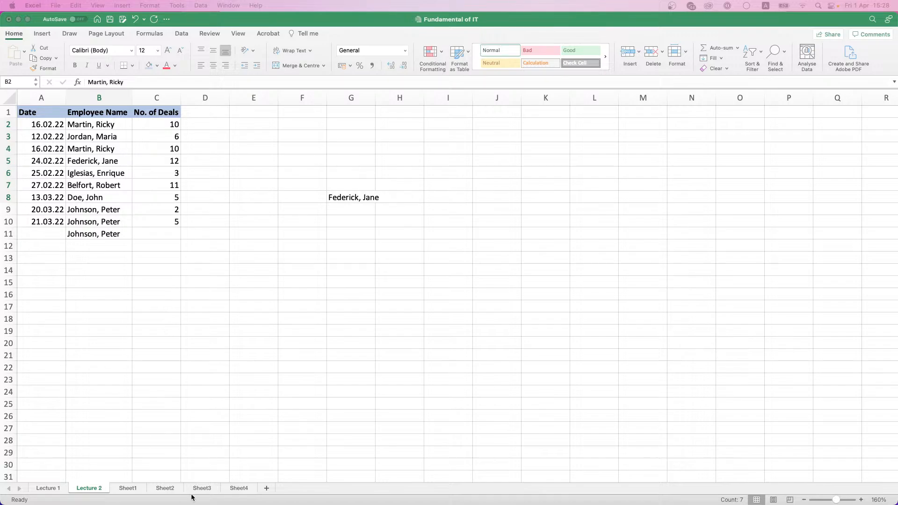
click(239, 487)
Step: Paste the 15 full names into A2:A16 on Sheet4 using Match Destination Formatting
click(240, 488)
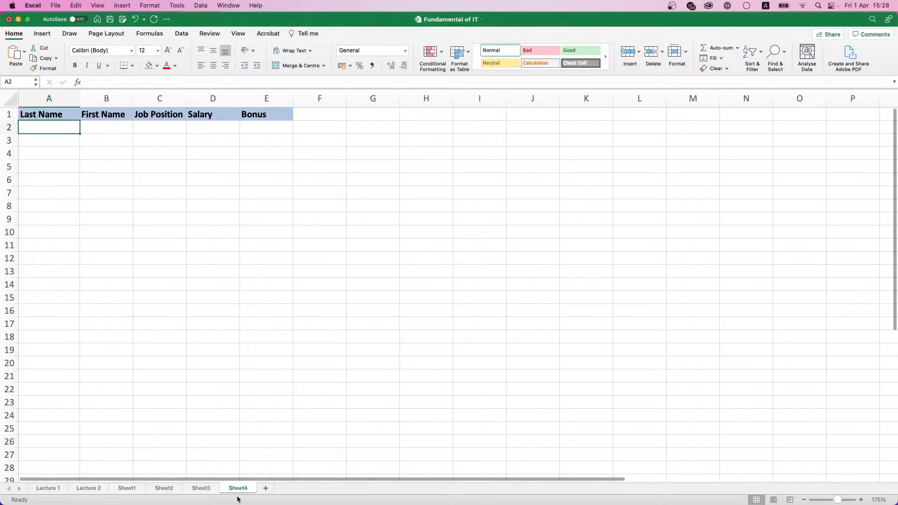
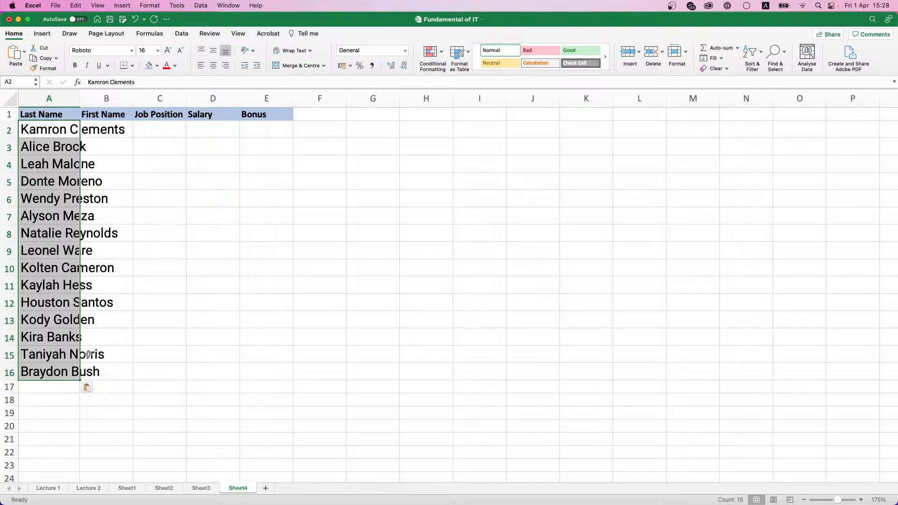
click(90, 386)
click(92, 389)
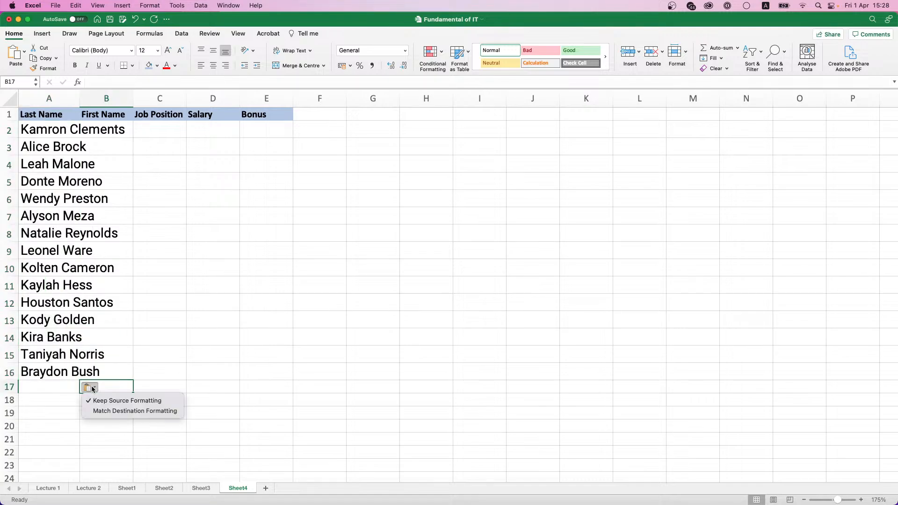
click(100, 410)
click(57, 127)
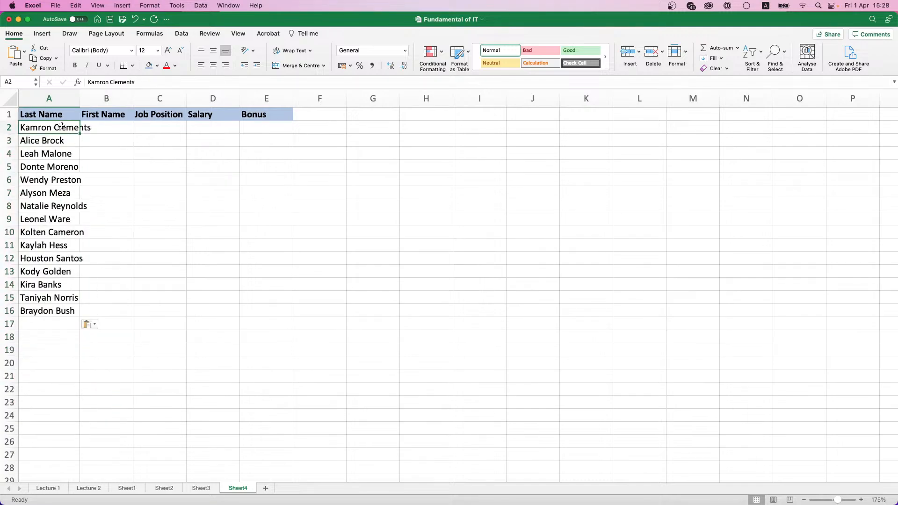
drag(62, 127, 48, 311)
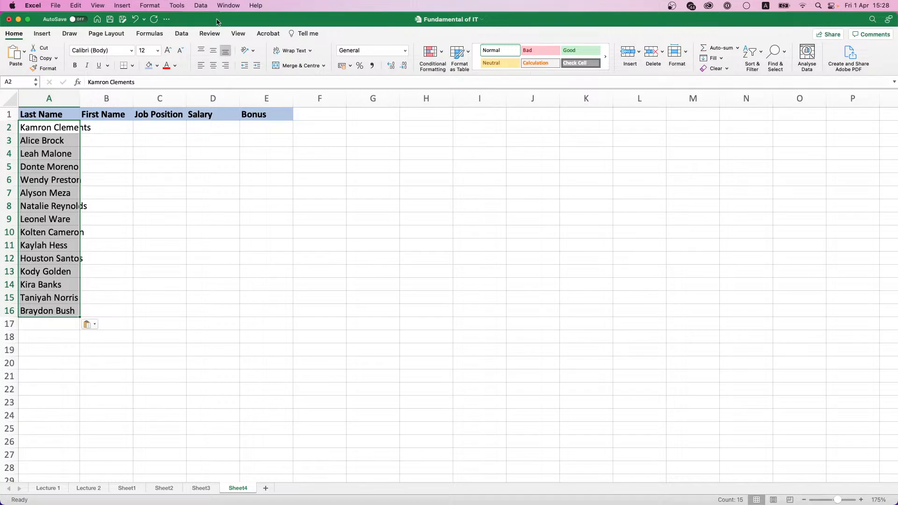
click(182, 34)
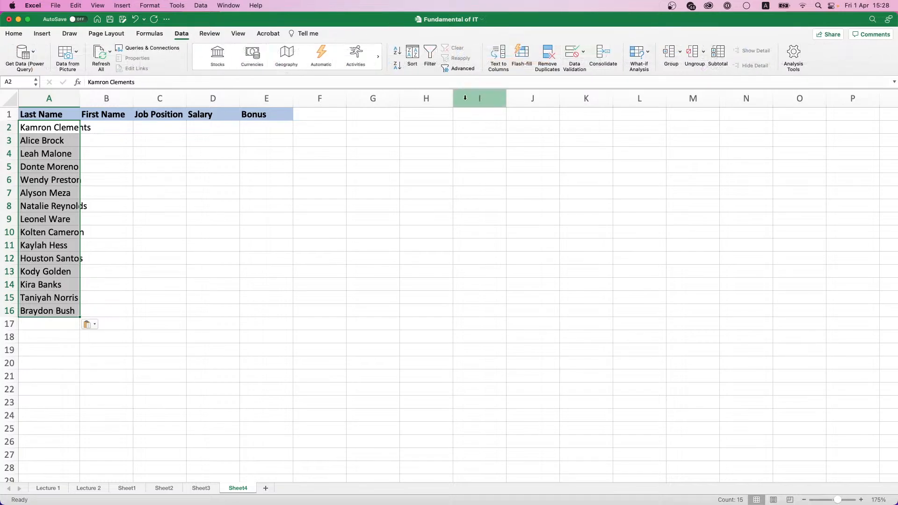
Step: Split A2:A16 with Text to Columns, delimited by space, treating consecutive delimiters as one
click(499, 59)
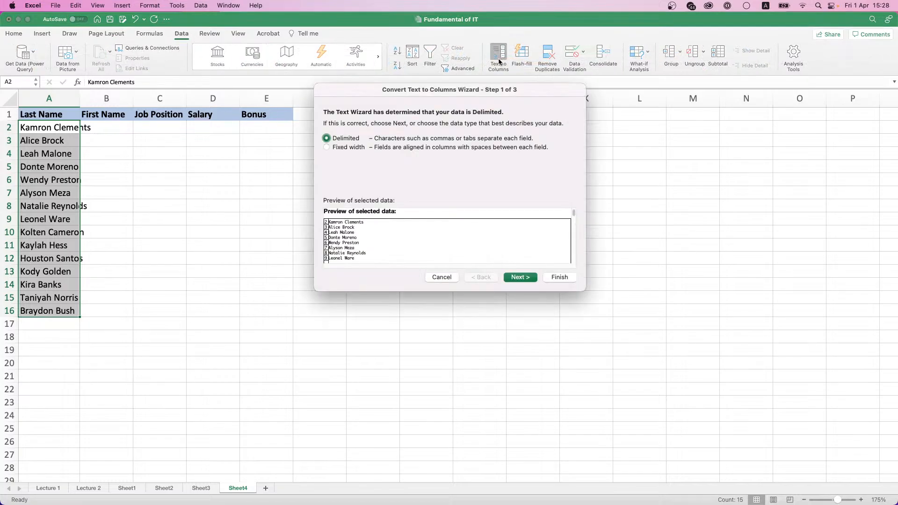
click(522, 280)
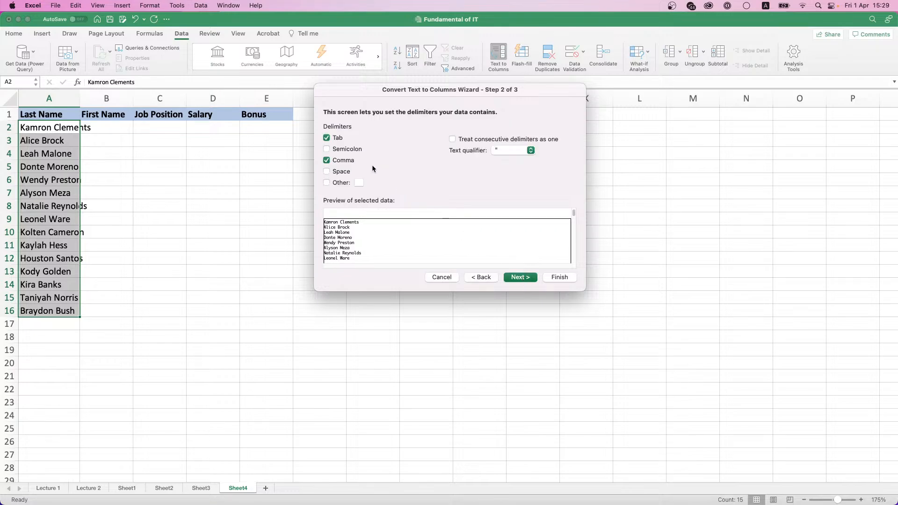
click(326, 172)
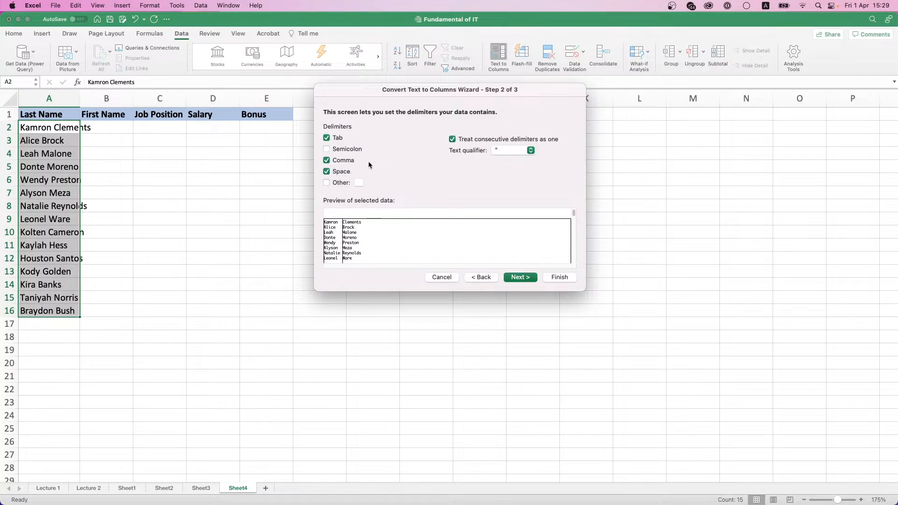
click(326, 161)
click(519, 277)
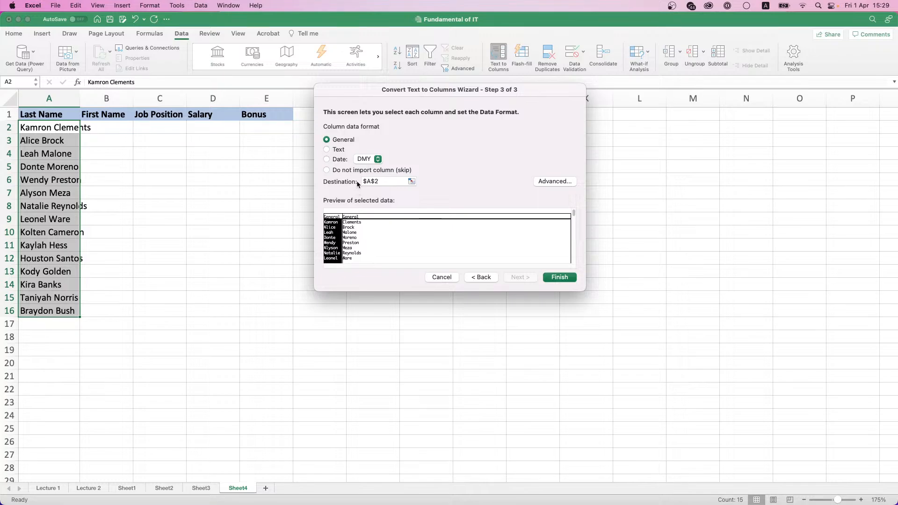
click(538, 182)
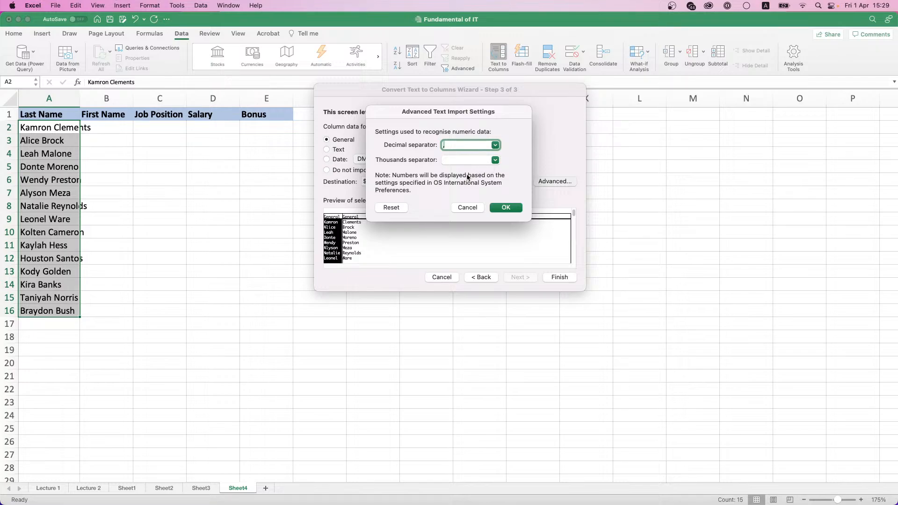
click(467, 208)
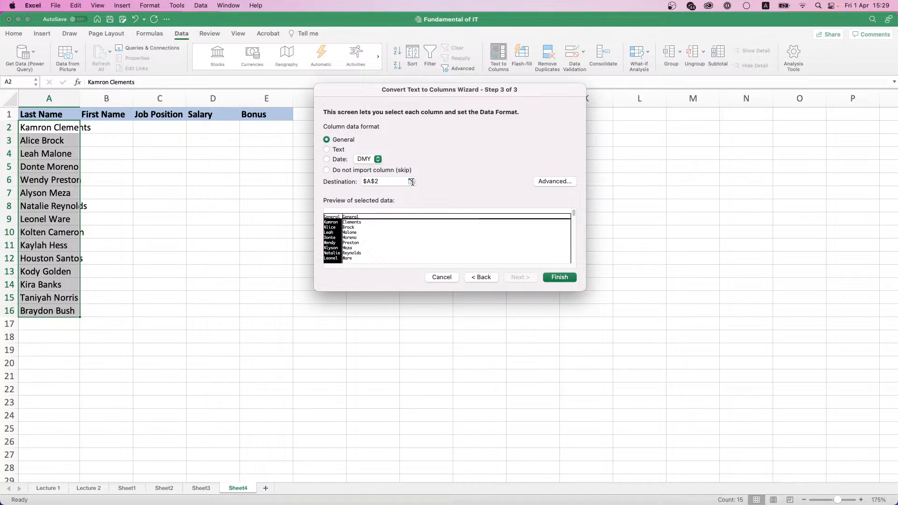
click(555, 278)
Step: Move the surnames from column B into column A, ahead of the first names
click(107, 128)
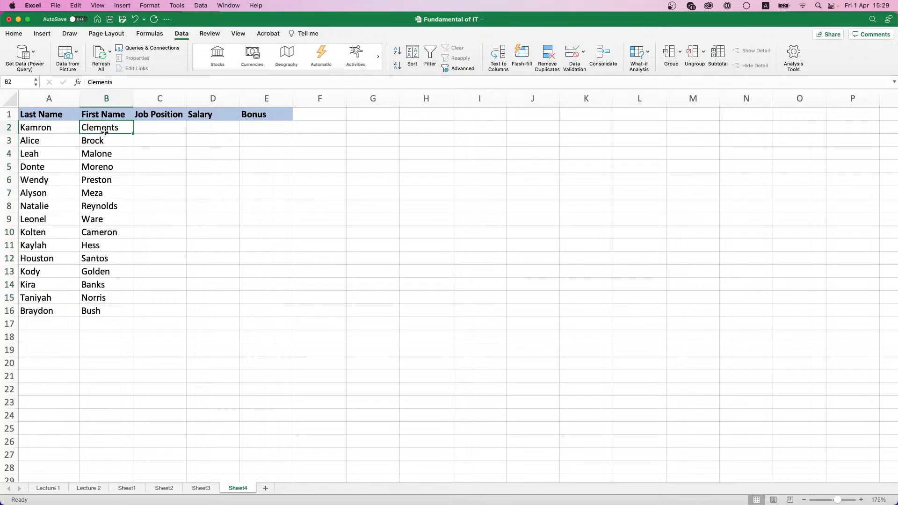
drag(106, 128, 109, 311)
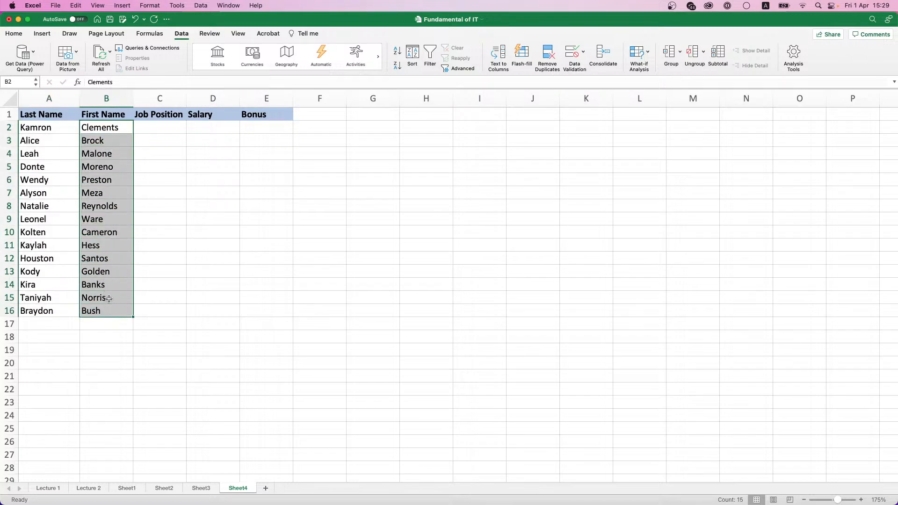
key(super+c)
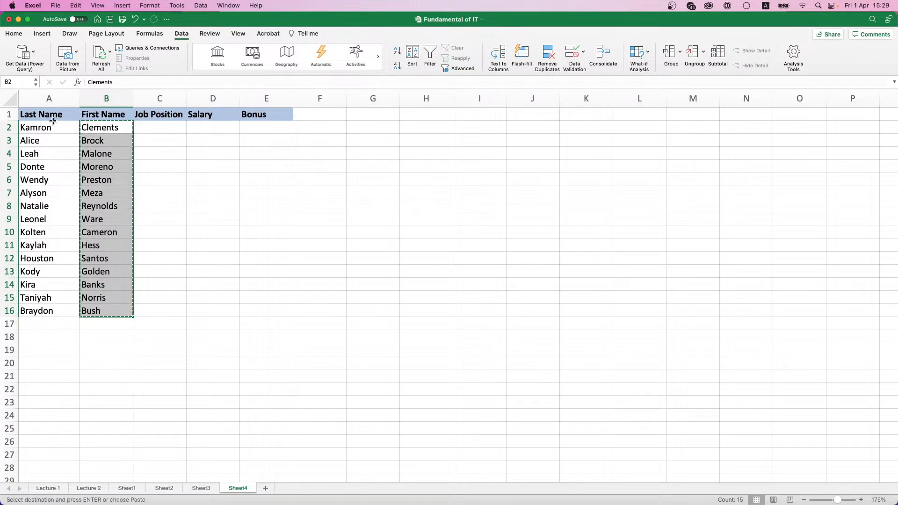
click(33, 125)
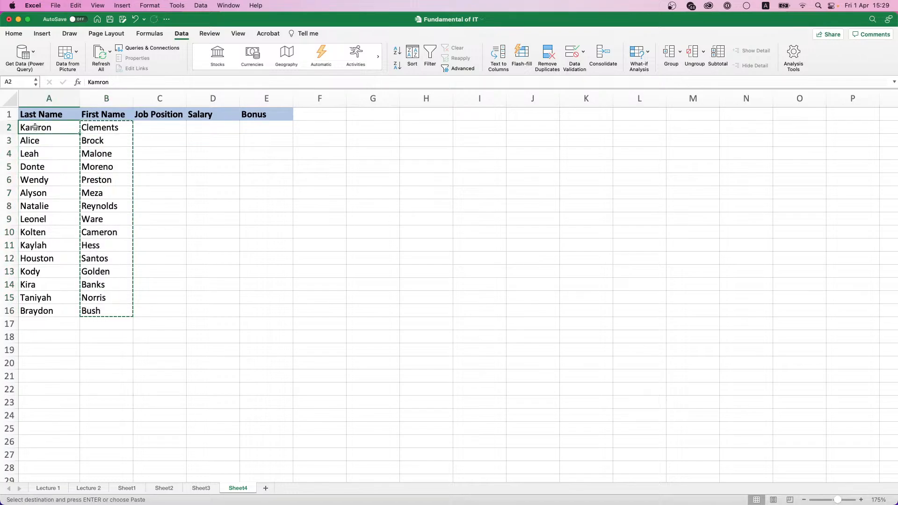
right_click(35, 127)
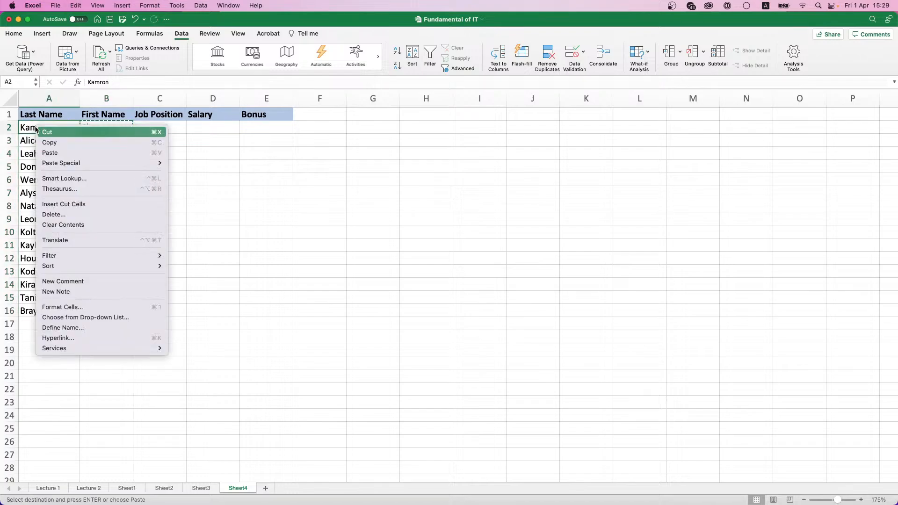
click(73, 206)
Step: Check the swapped name columns and widen column C to fit the Job Position header
click(96, 170)
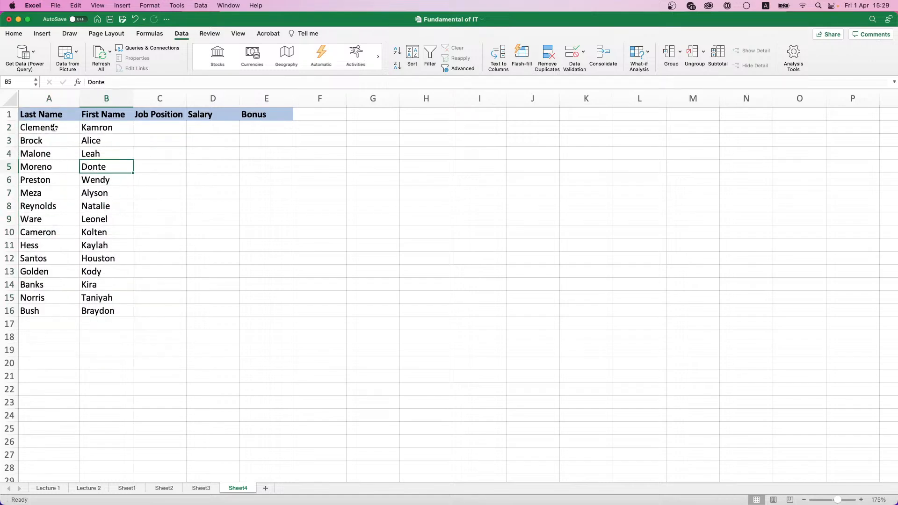
drag(55, 127, 47, 309)
drag(111, 310, 114, 127)
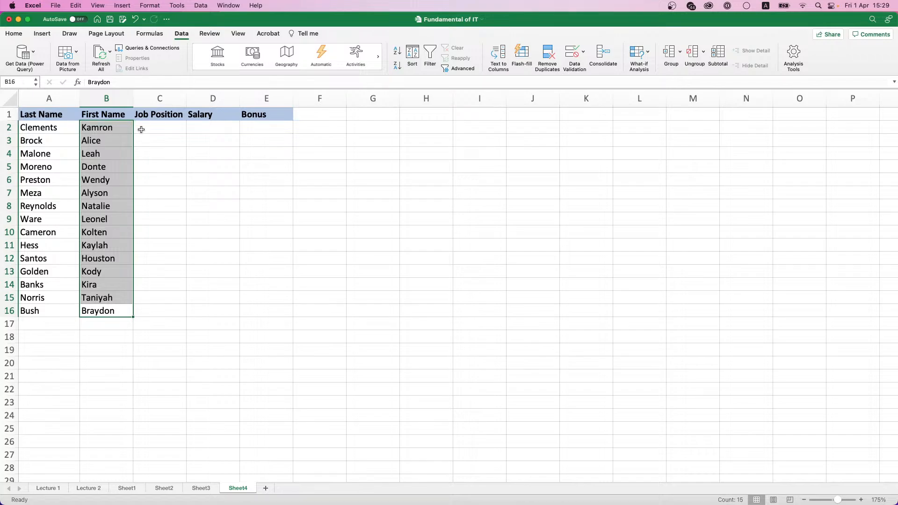
drag(186, 99, 226, 99)
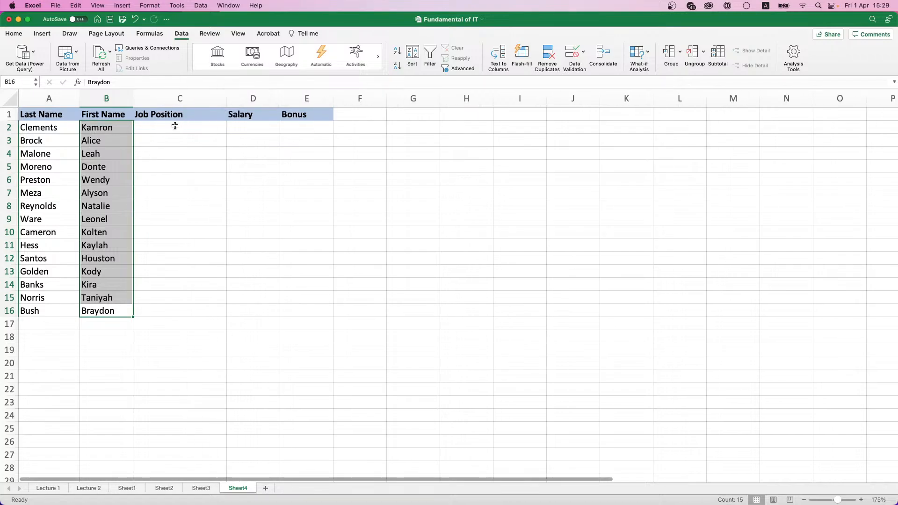
Step: Enter C2:C7 job titles: Director, Head of the Department, Manager, Secretary, Intern, Head of the Department
click(175, 125)
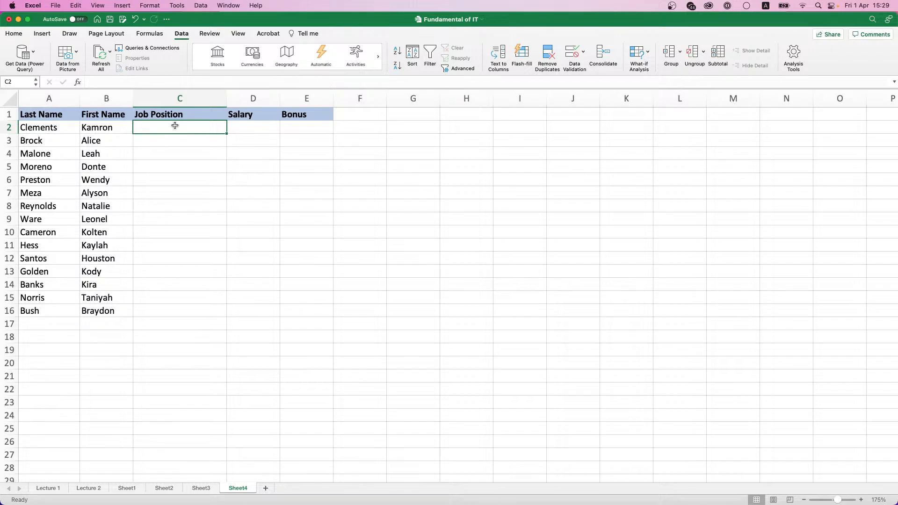
text(Director)
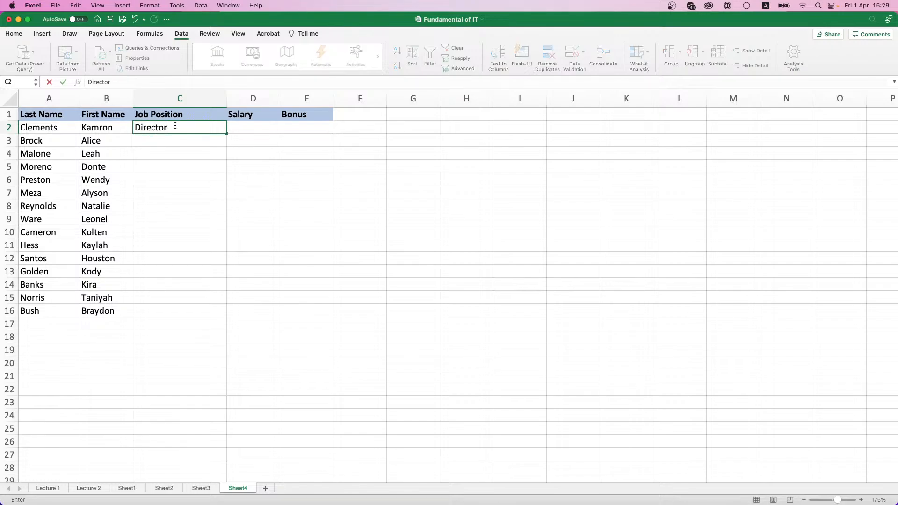
key(Return)
text(Head o)
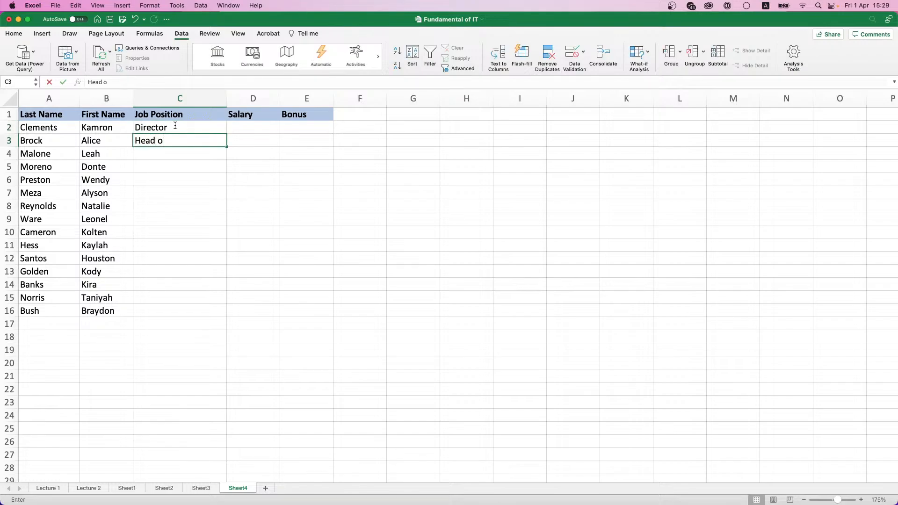
text(f the Depa)
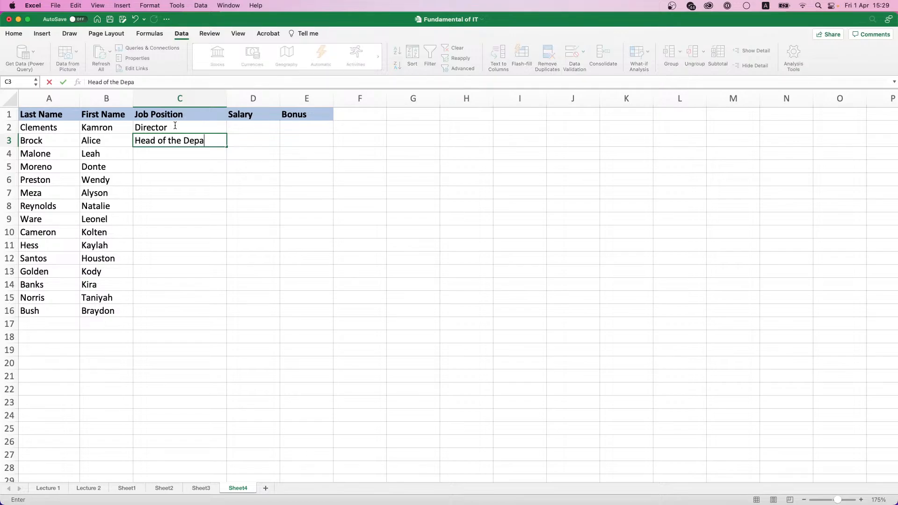
text(rtment)
key(Return)
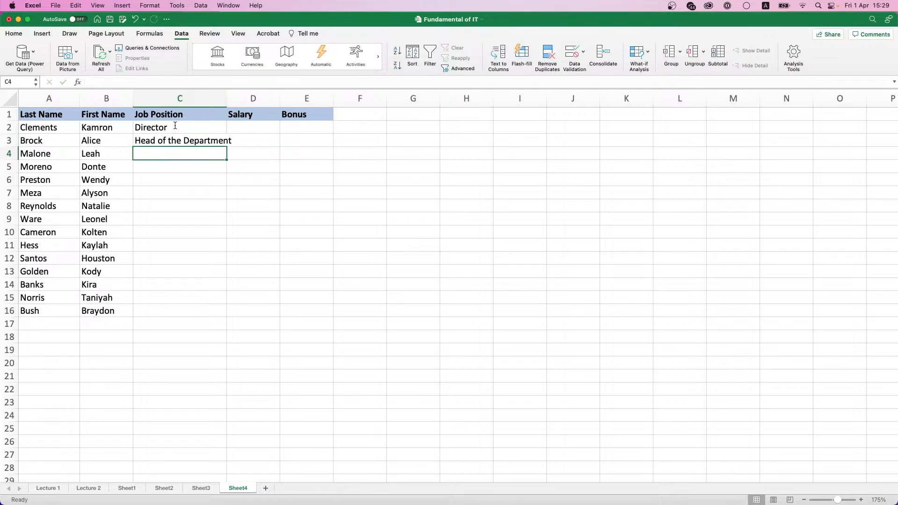
text(Manager)
key(Return)
text(S)
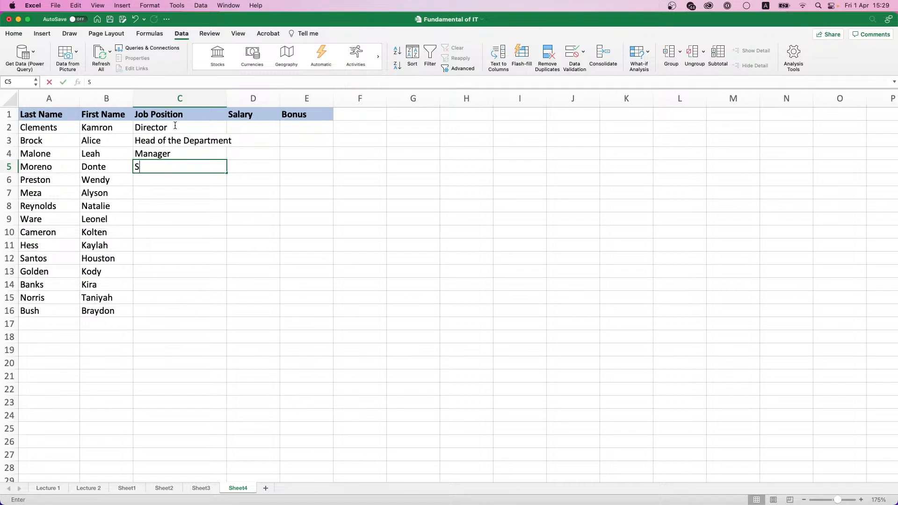
text(ecretary)
key(Return)
text(I)
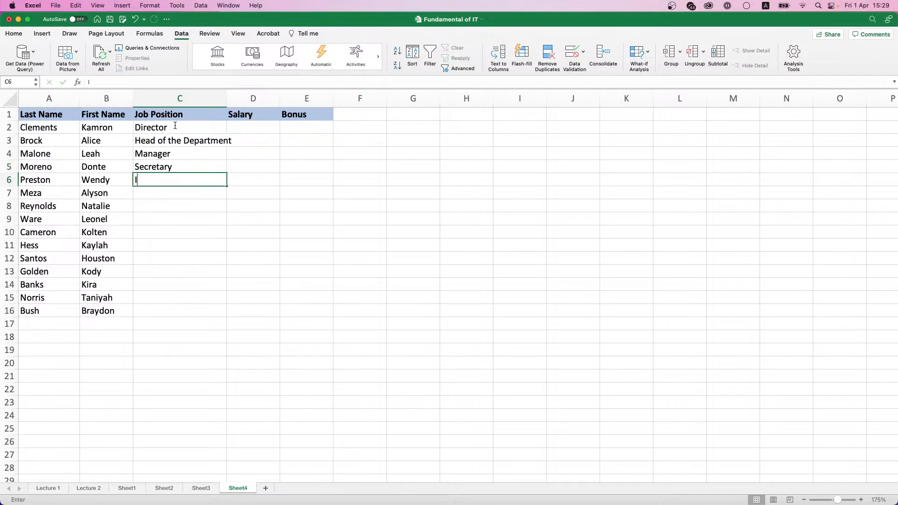
text(ntern)
key(Return)
text(Head o)
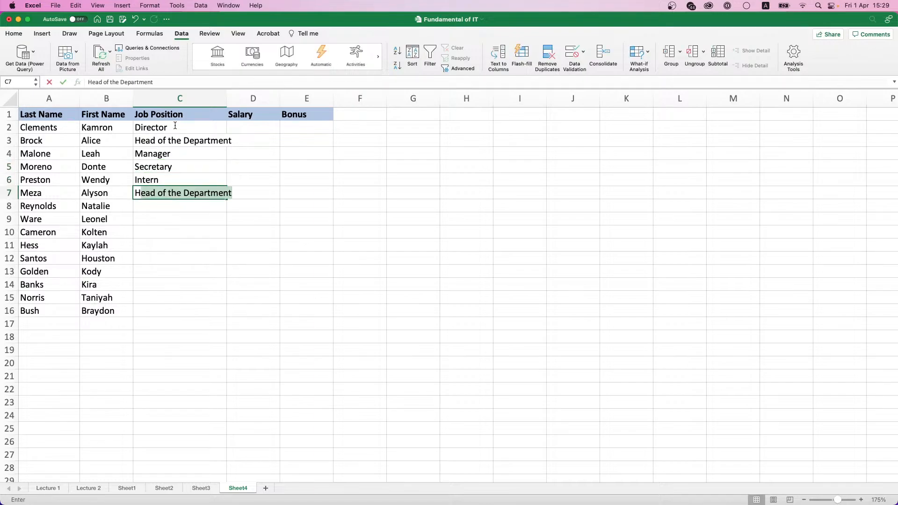
text(f the De)
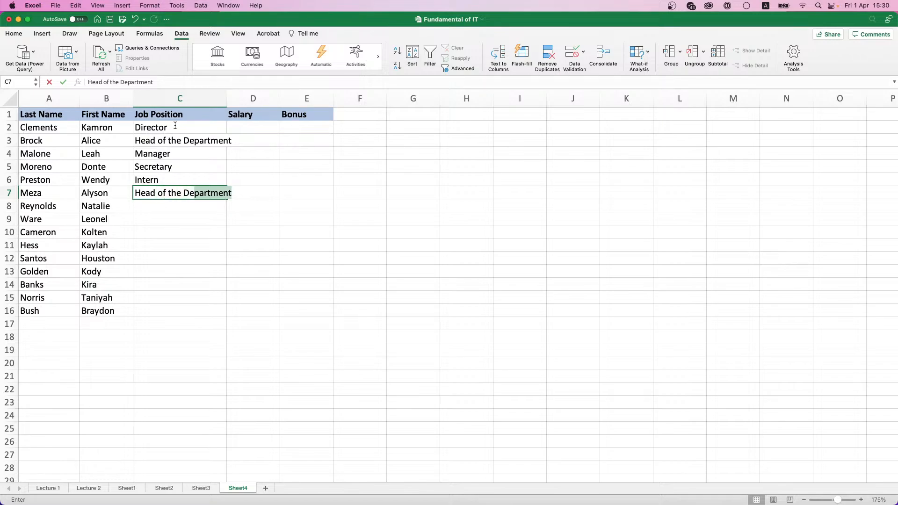
text(partment)
key(Return)
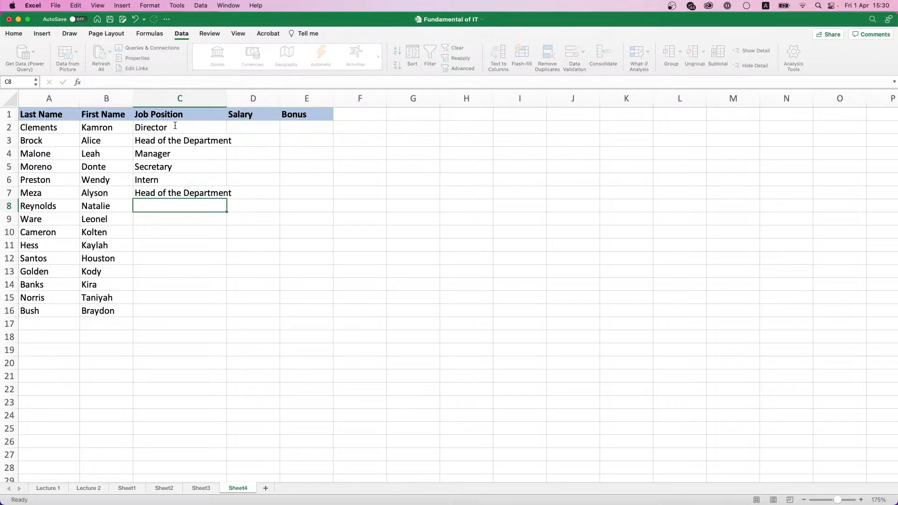
Step: Enter C8:C13 job titles: Manager, Manager, Intern, Security, Driver, Secretary
text(Manag)
key(Return)
text(Manag)
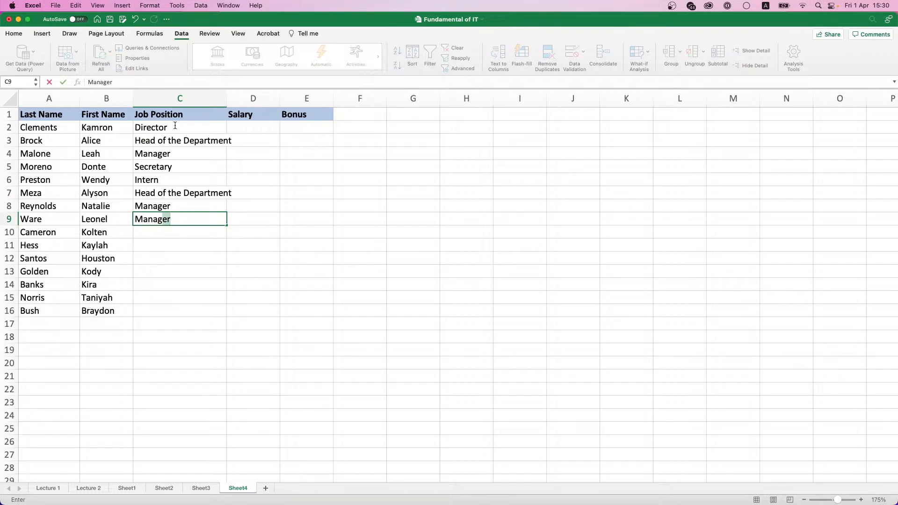
key(Return)
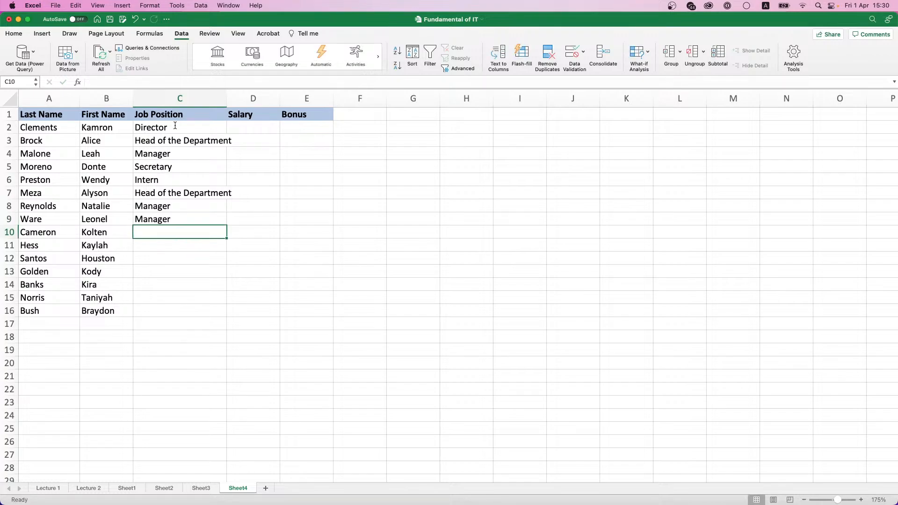
text(Intern)
key(Return)
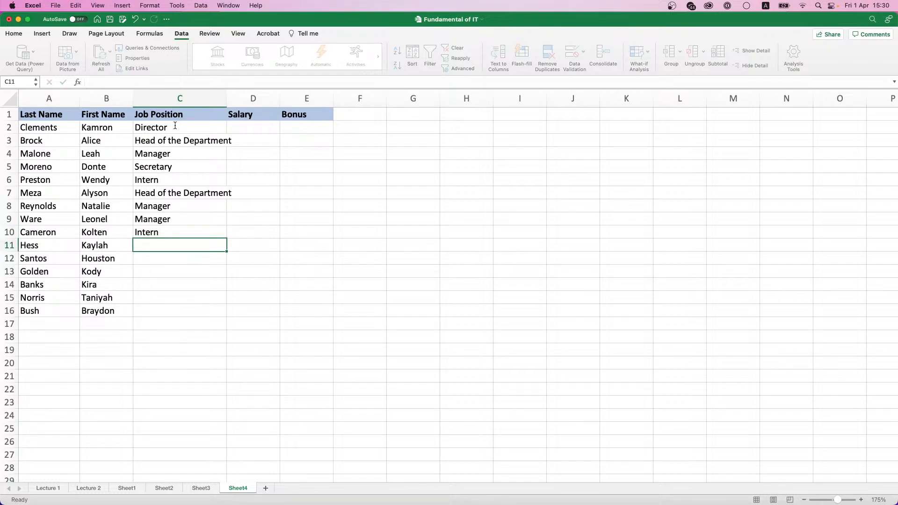
text(Secu)
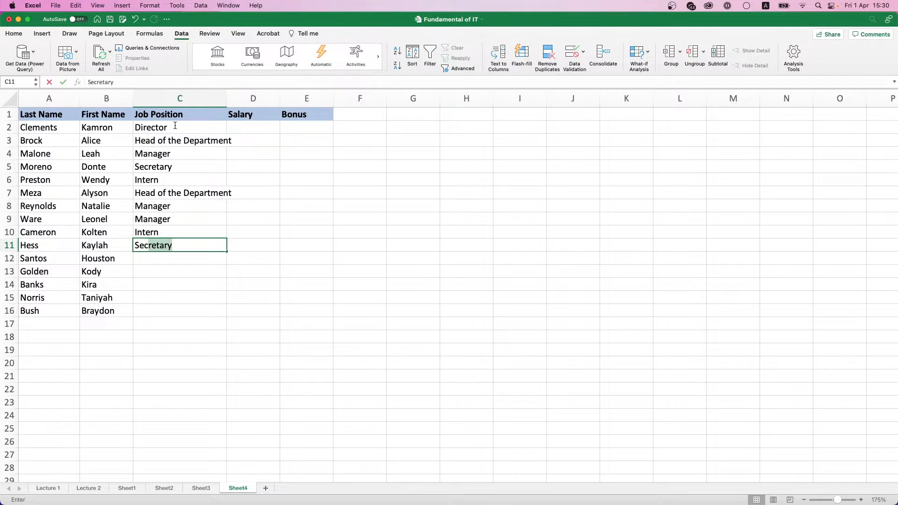
text(ri)
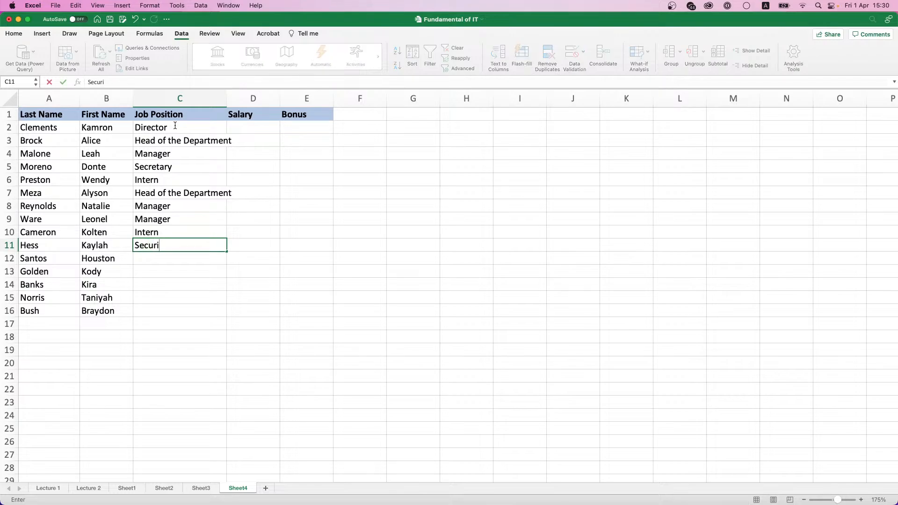
text(ty)
key(Return)
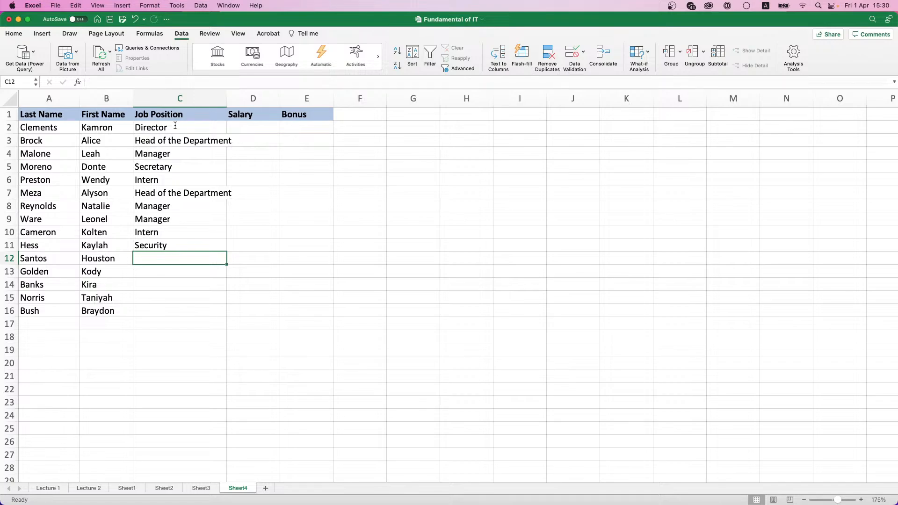
text(Driver)
key(Return)
text(Sect)
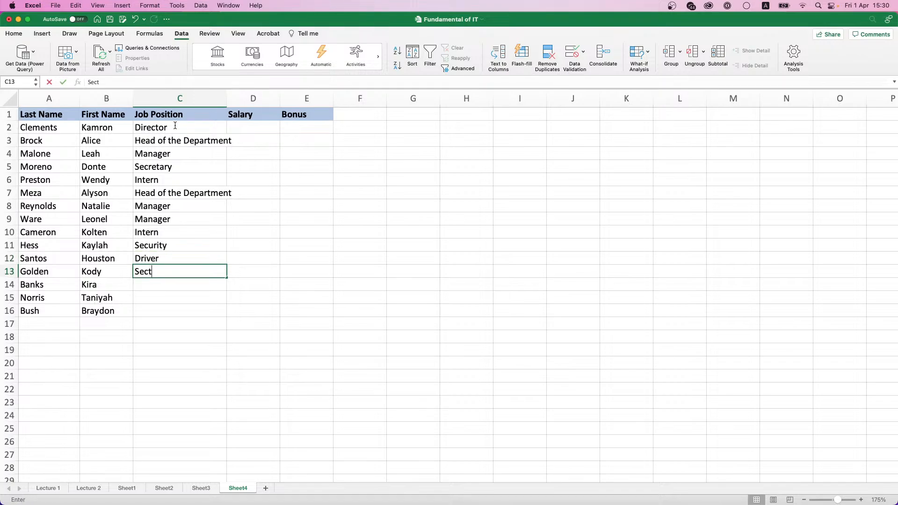
key(BackSpace)
text(retar)
key(Return)
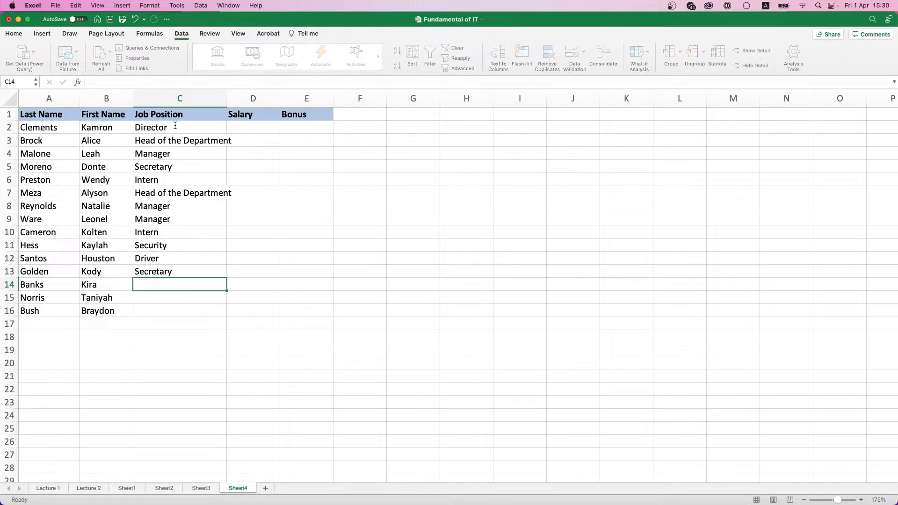
Step: Enter Manager, Manager and Head of the Department in C14:C16, then AutoFit column C
text(Manager)
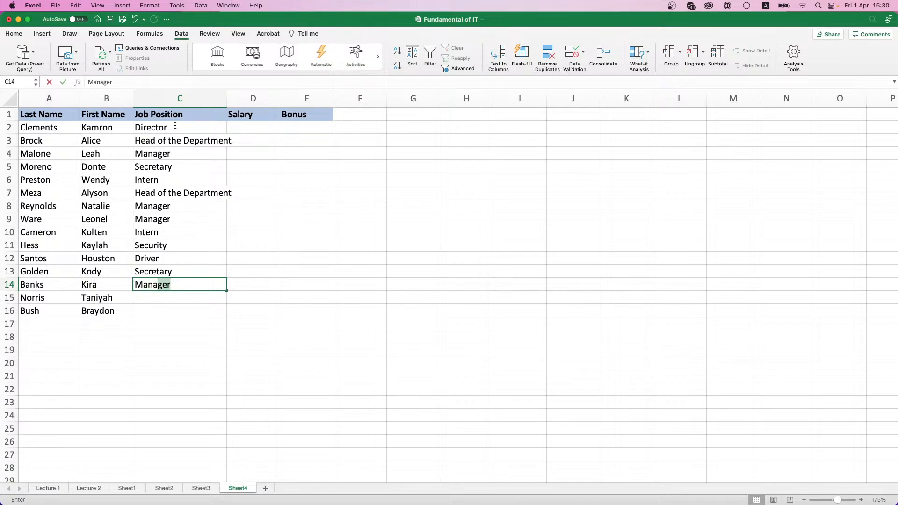
key(Return)
text(Manager)
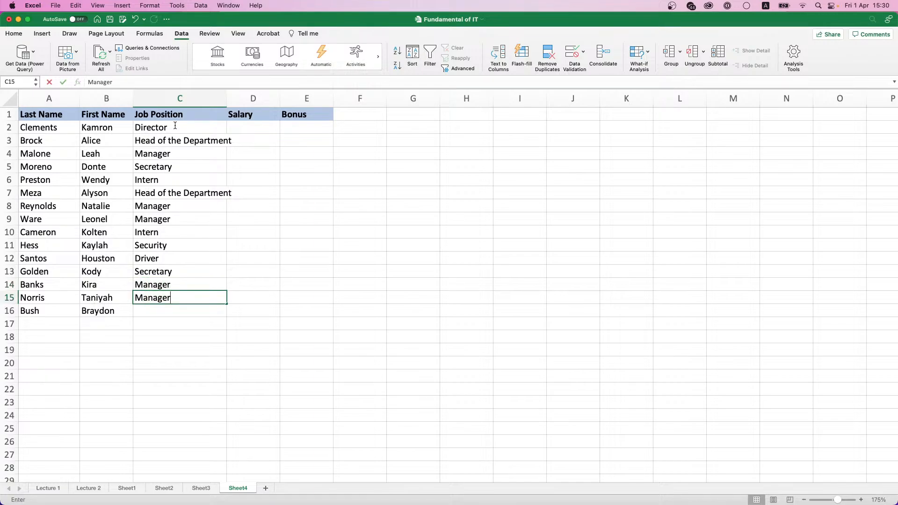
key(Return)
text(Head)
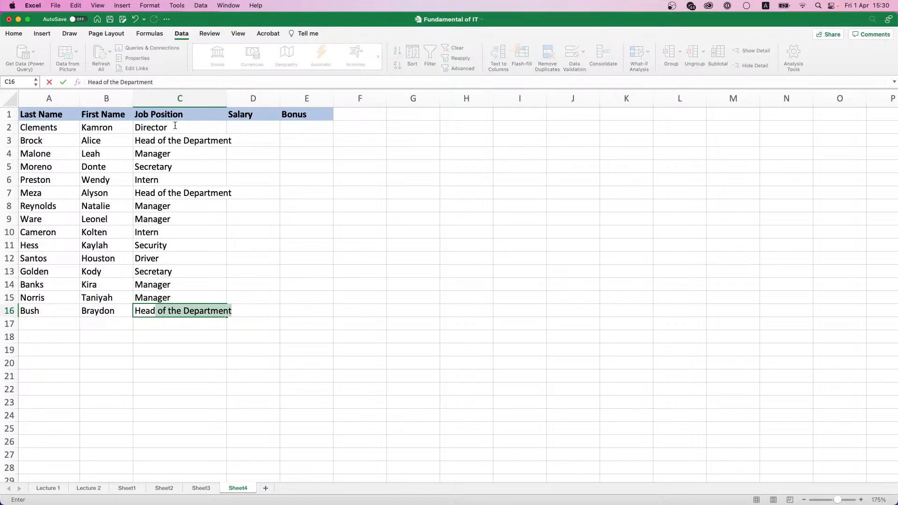
key(Return)
double_click(227, 94)
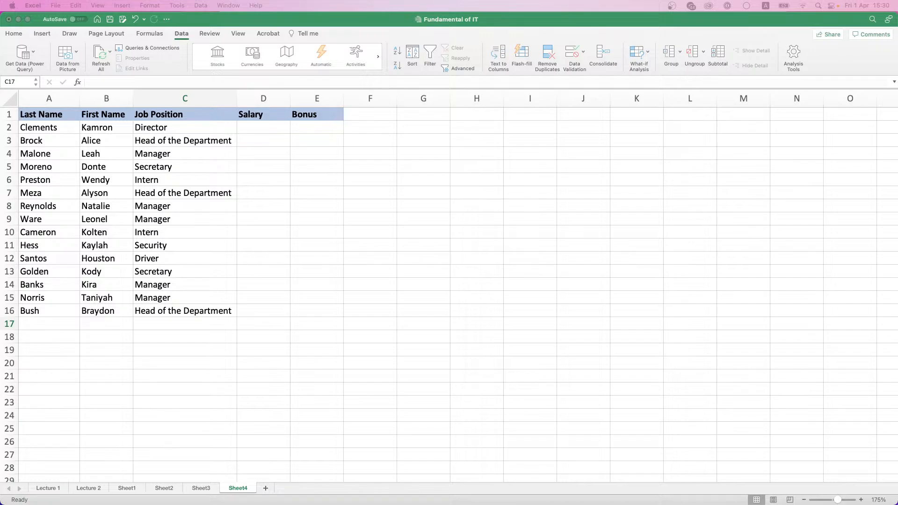
Step: Enter salaries 50000 in D2 and 45000 in D3 and D7, and copy 45000 into D16
click(267, 126)
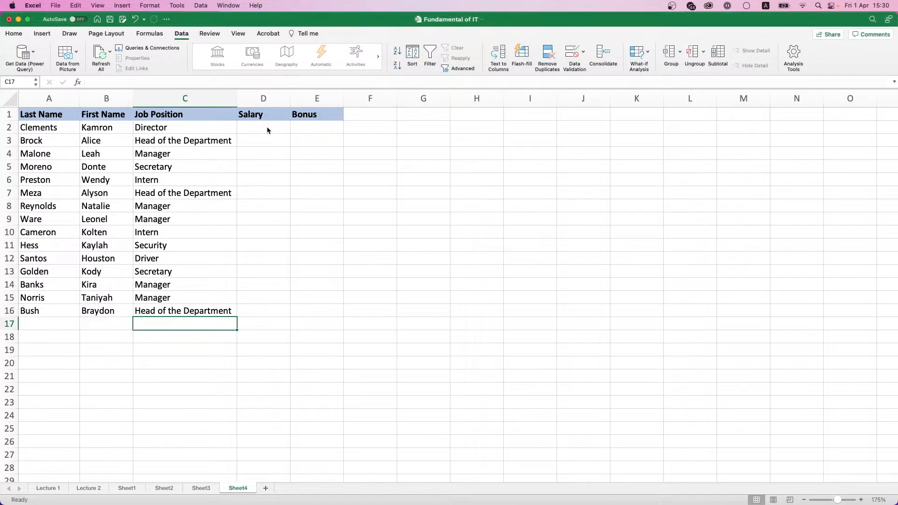
click(267, 127)
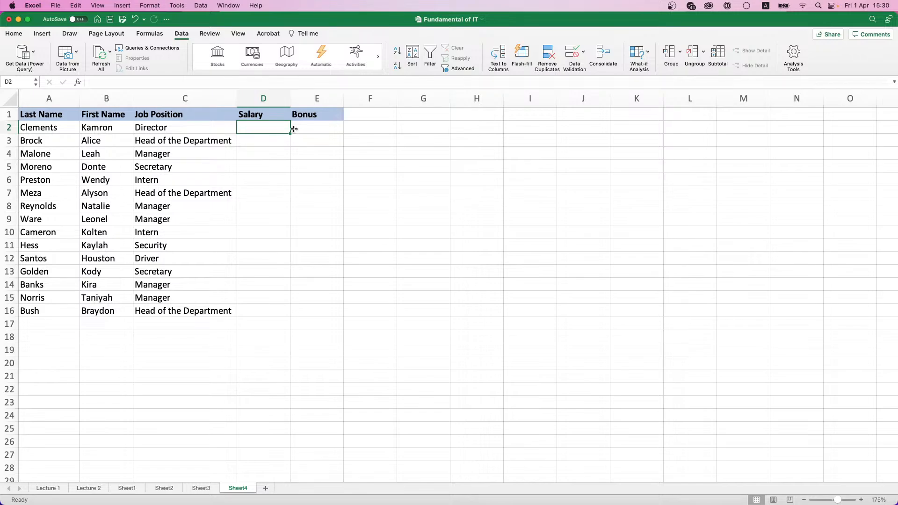
text(50000)
key(Return)
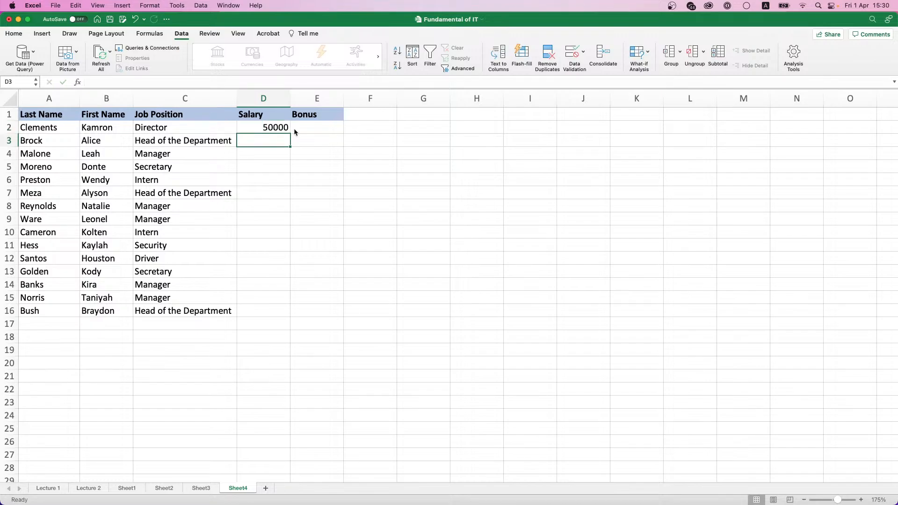
text(45000)
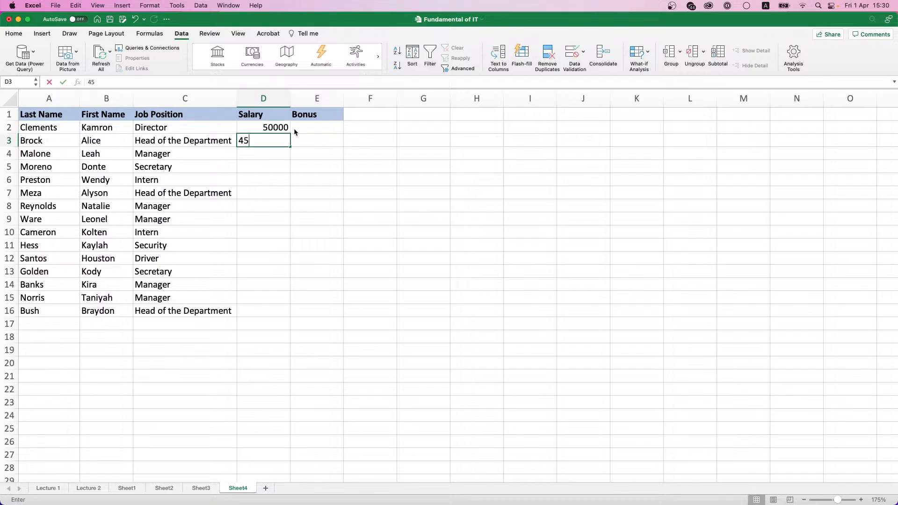
key(Return)
key(Return)
key(Return)
key(Return)
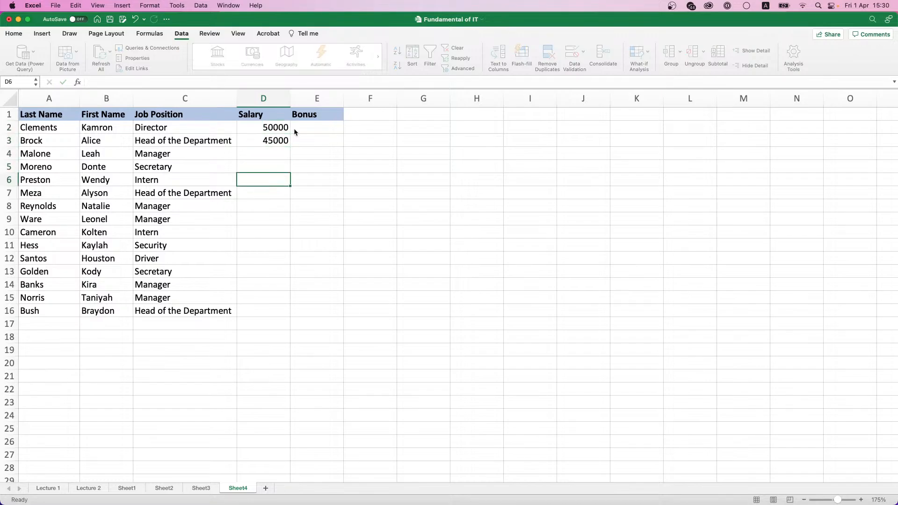
text(45000)
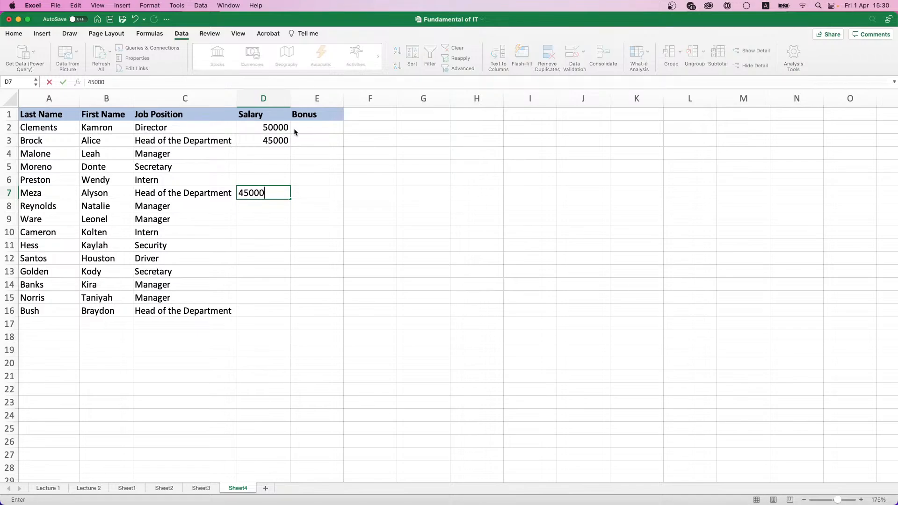
key(Up)
key(Down)
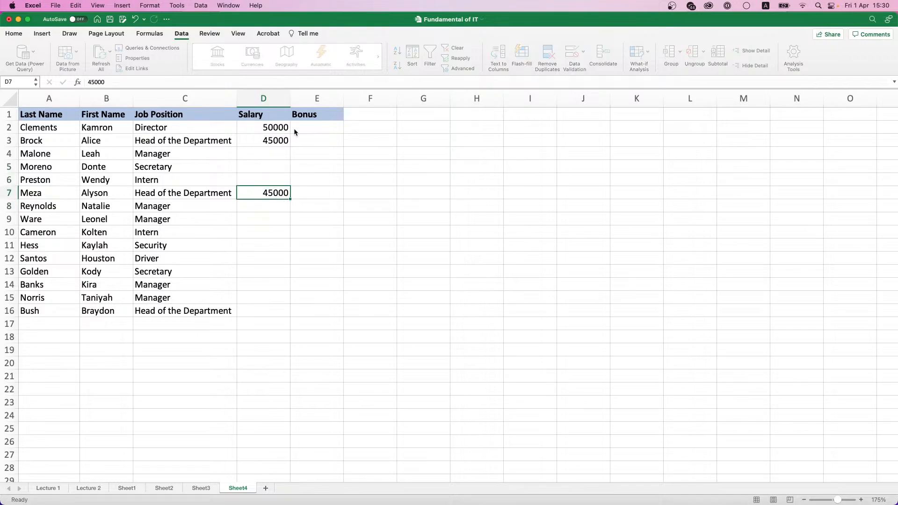
key(super+c)
click(274, 314)
key(super+v)
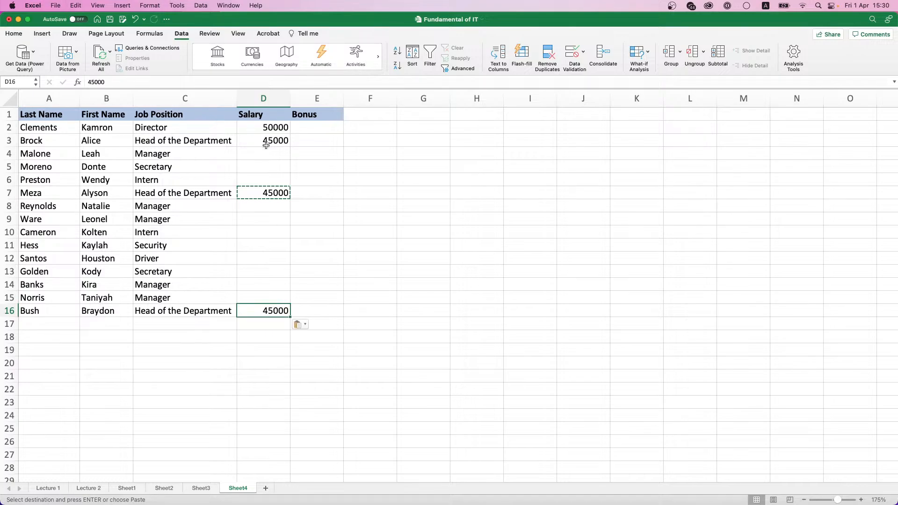
Step: Enter the Manager's salary of 30000 in D4 and copy it
click(267, 141)
click(269, 149)
key(Escape)
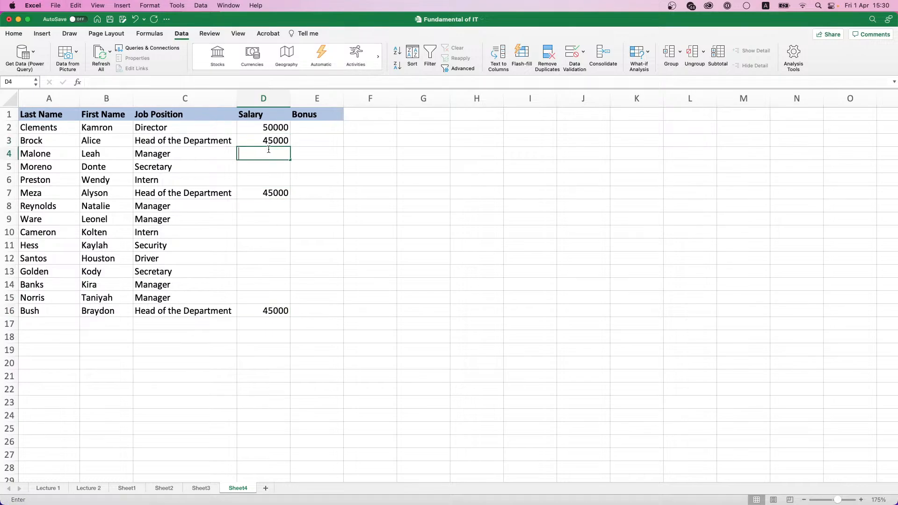
text(30000)
key(Return)
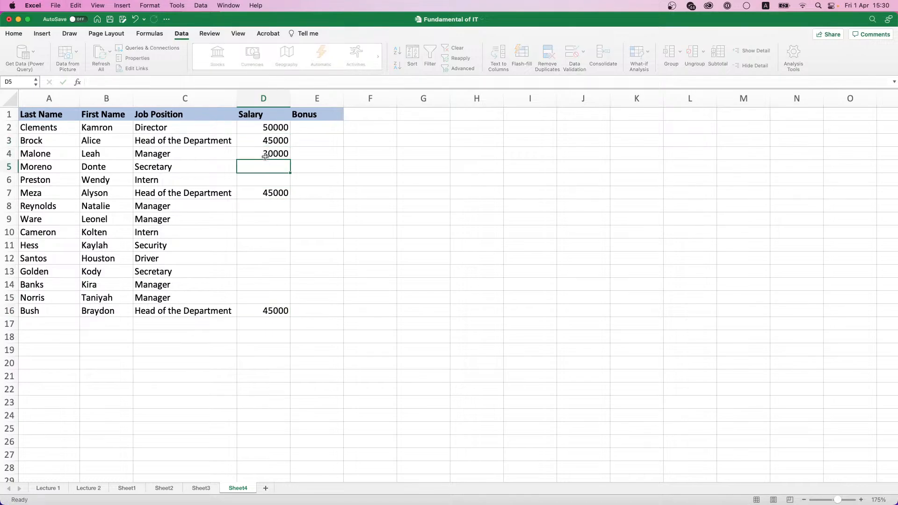
click(268, 151)
key(super+c)
Step: Paste the 30000 Manager salary into D8, D9, D14 and D15
click(263, 194)
click(262, 208)
click(263, 216)
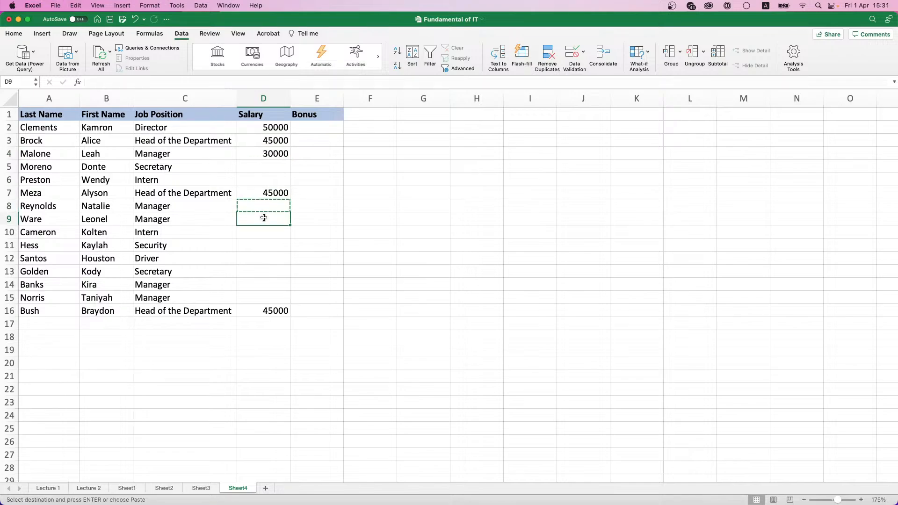
key(super+c)
click(263, 204)
click(263, 153)
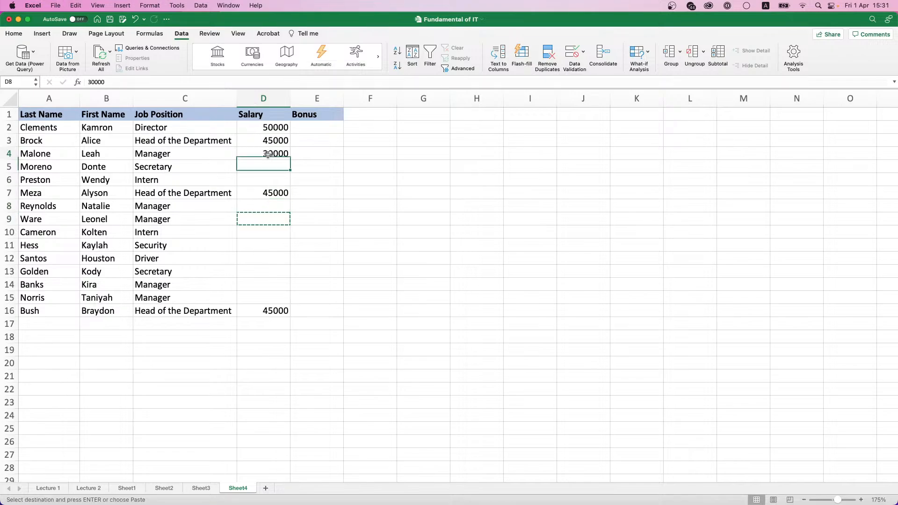
key(super+c)
click(263, 206)
key(super+v)
click(263, 220)
key(super+v)
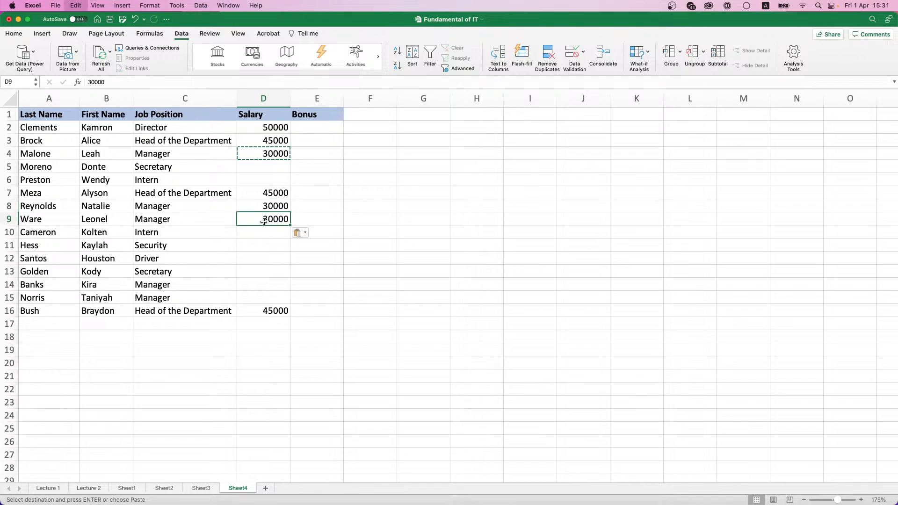
click(257, 283)
key(super+v)
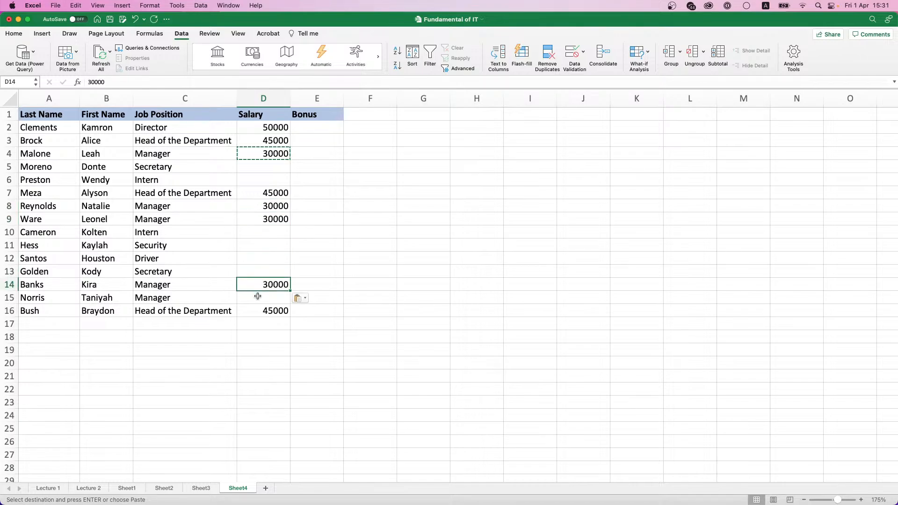
click(257, 296)
key(super+v)
Step: Give both Secretaries a 12000 salary in D5 and D13
click(269, 165)
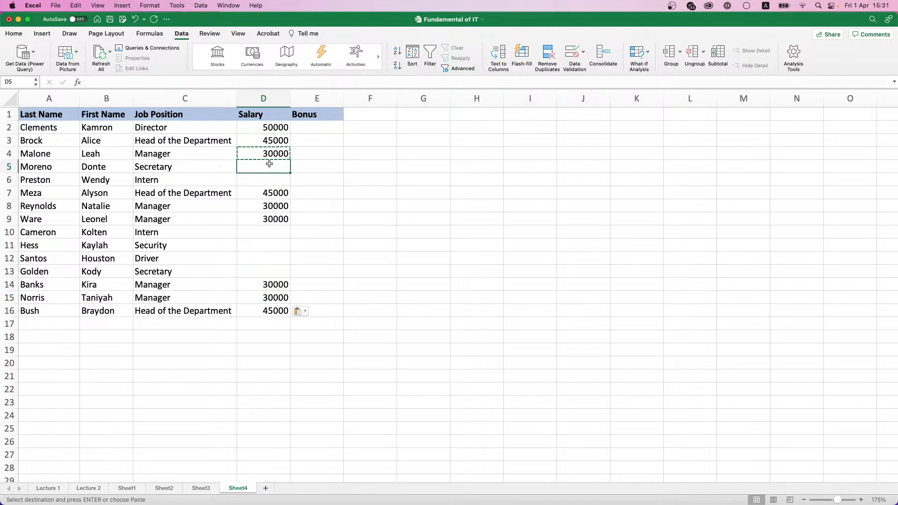
text(1200)
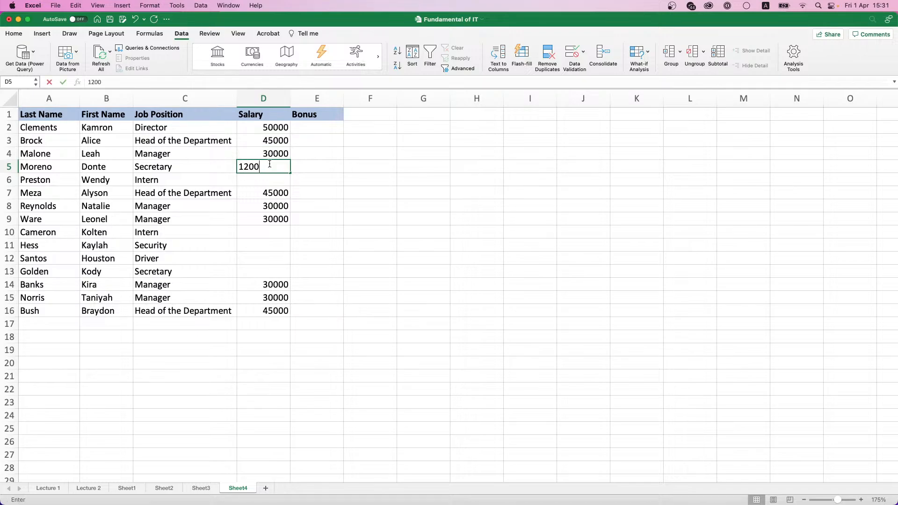
text(0)
key(Return)
click(269, 165)
key(cmd+c)
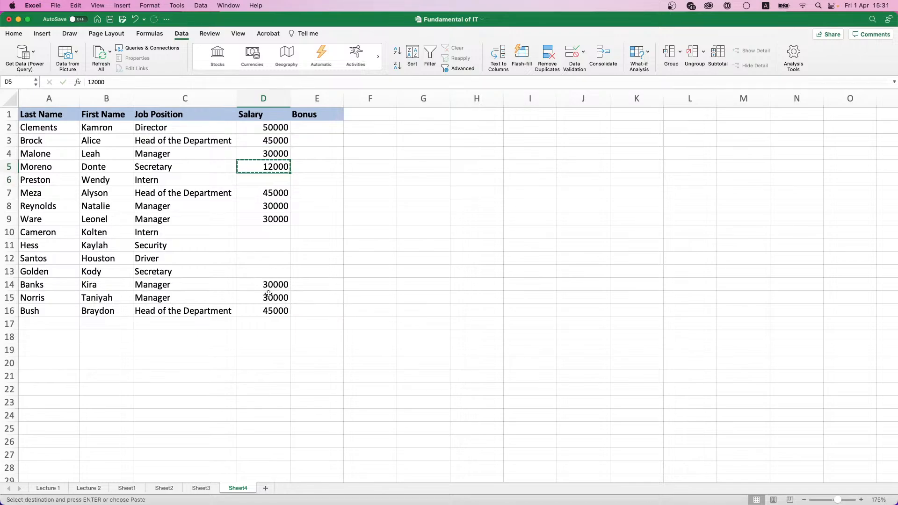
click(273, 272)
key(cmd+v)
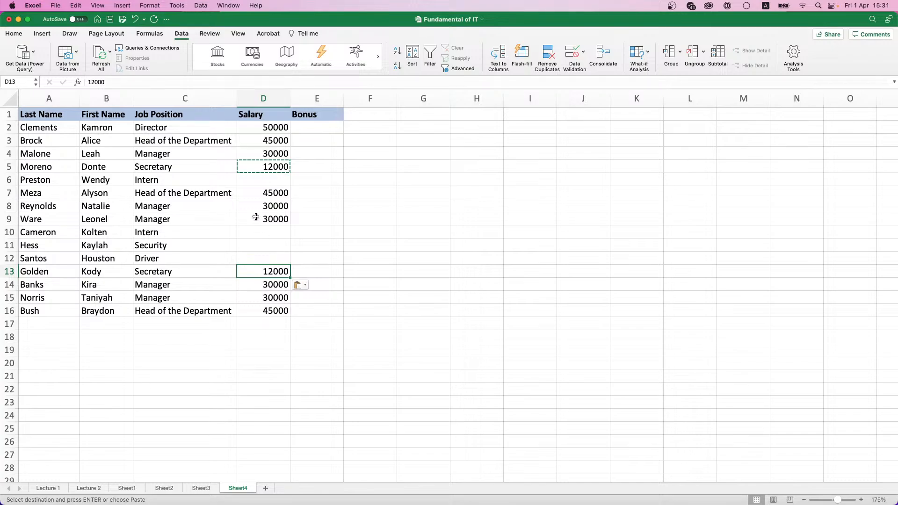
Step: Give both Interns a 15000 salary in D6 and D10
click(263, 179)
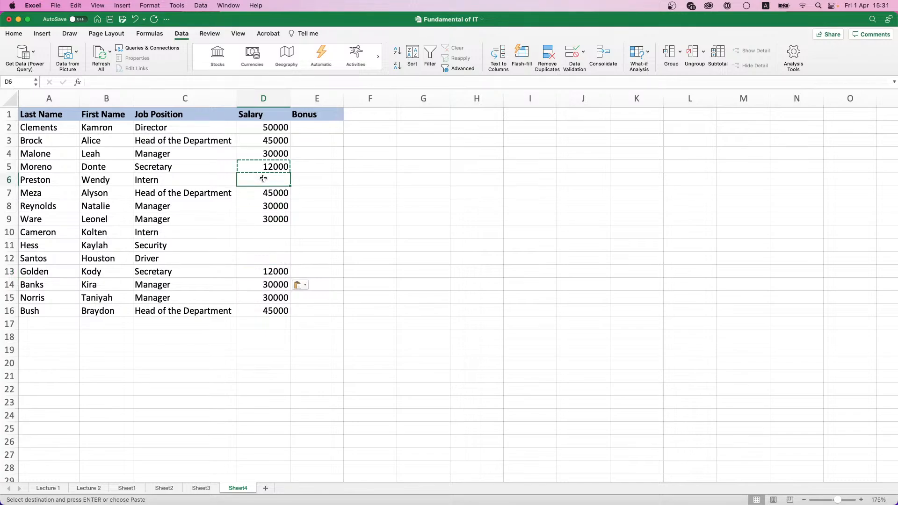
text(15000)
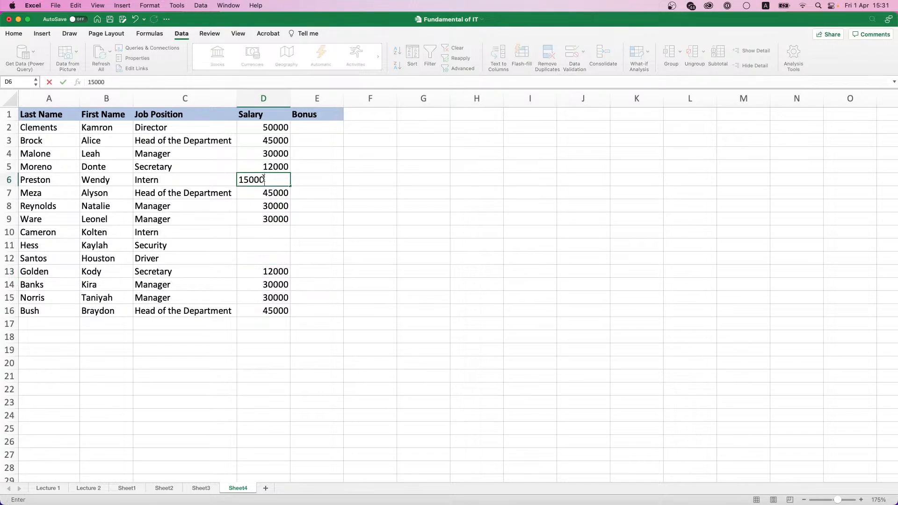
key(Return)
click(263, 178)
key(super+c)
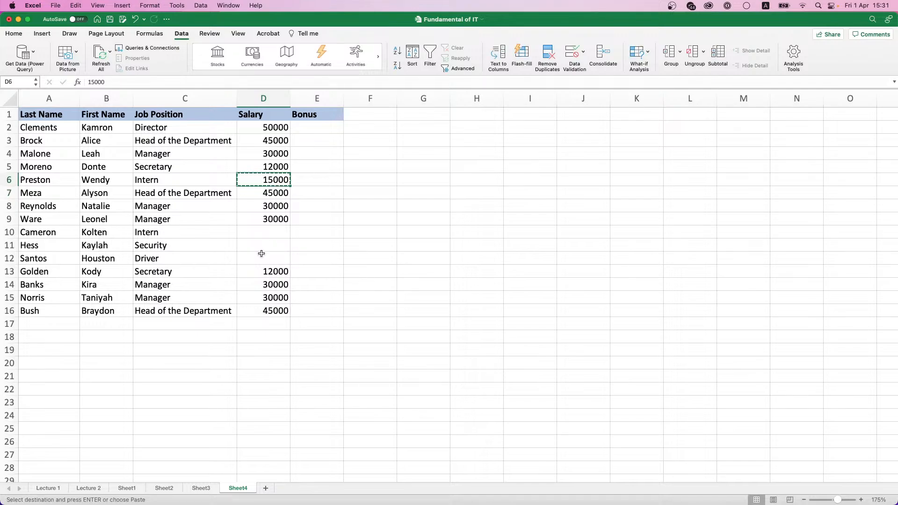
click(267, 233)
key(super+v)
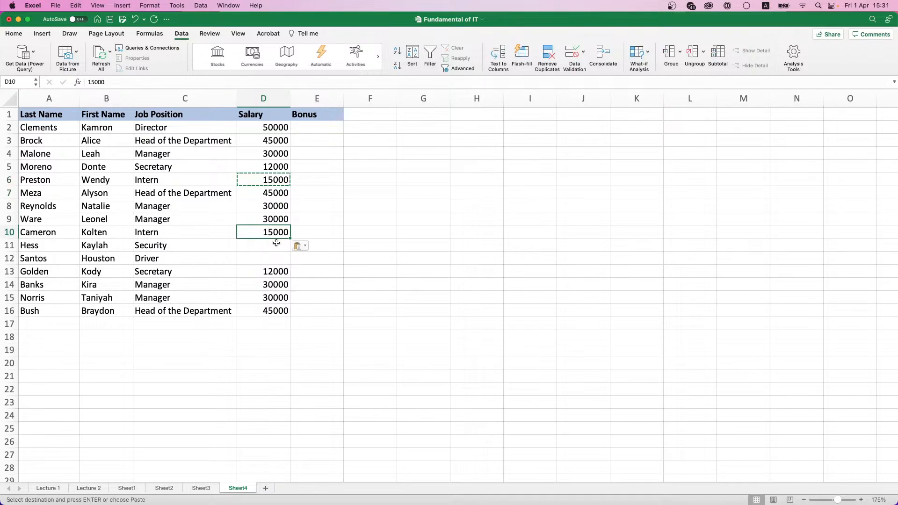
Step: Enter 10000 for Security in D11 and 15000 for the Driver below it
click(268, 246)
text(10000)
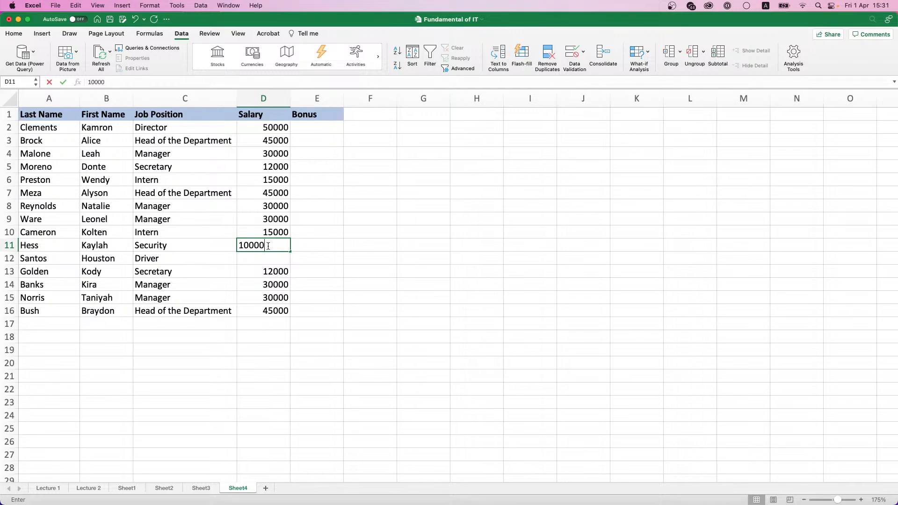
key(Return)
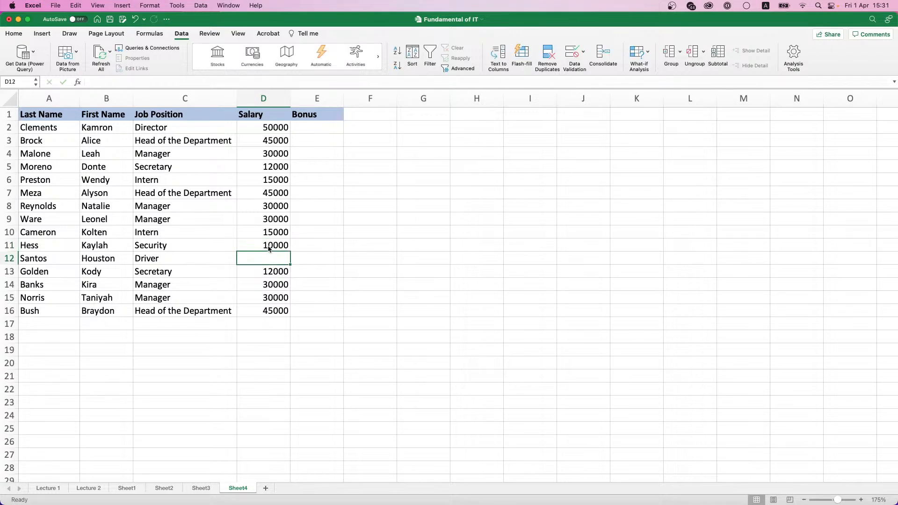
text(15000)
key(Return)
Step: Enter bonuses 1000, 3000, 5000, 4000, 2000, 1000, 2000 and 5000 in E2:E9
click(322, 127)
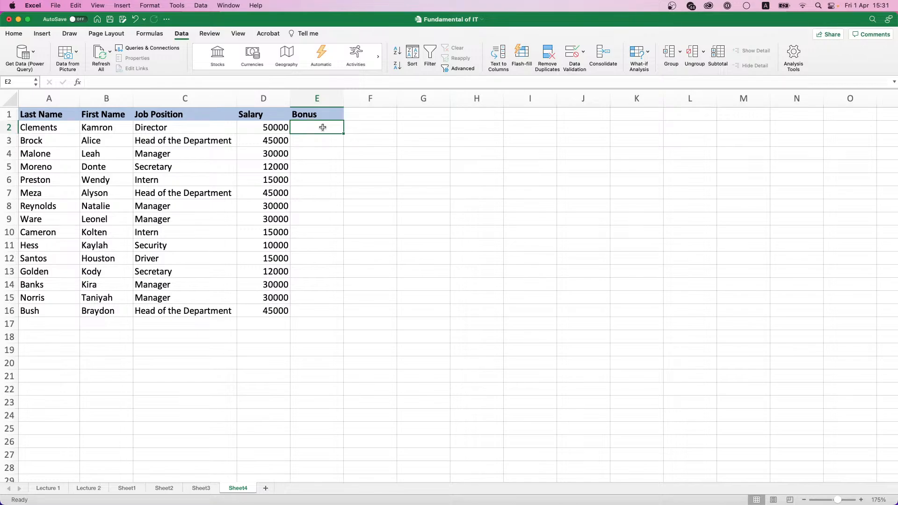
text(1000)
key(Return)
text(3000)
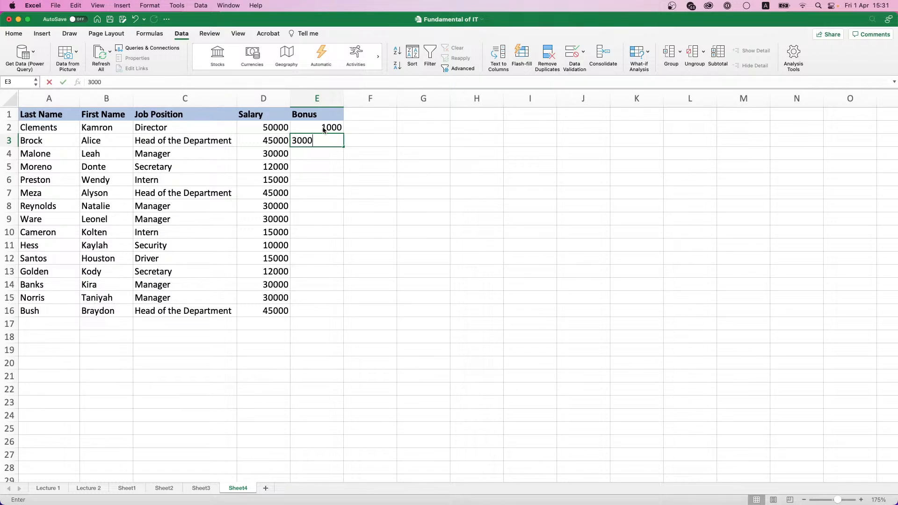
key(Return)
text(5000)
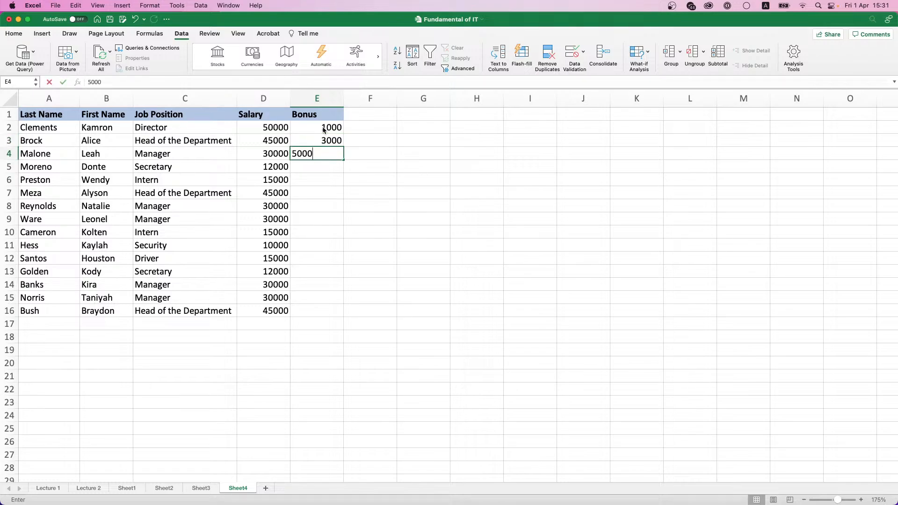
key(Return)
text(4000)
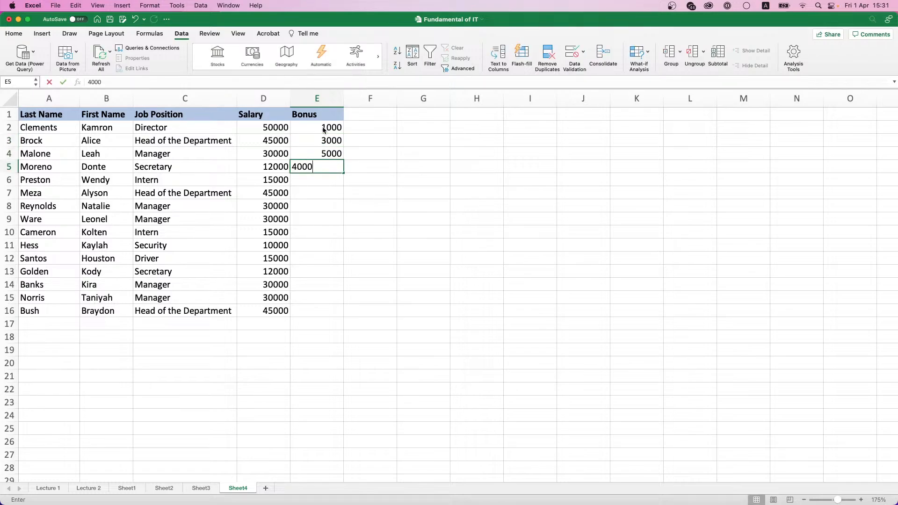
key(Return)
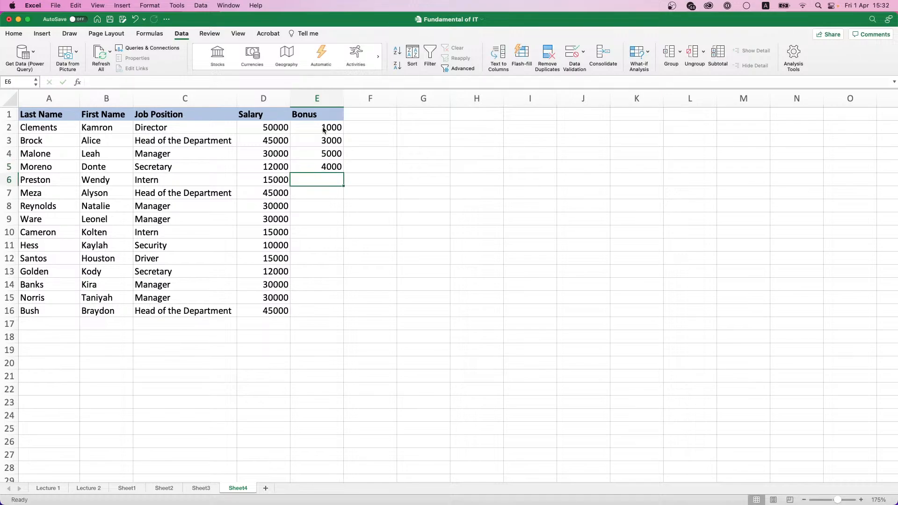
text(2000)
key(Return)
text(100)
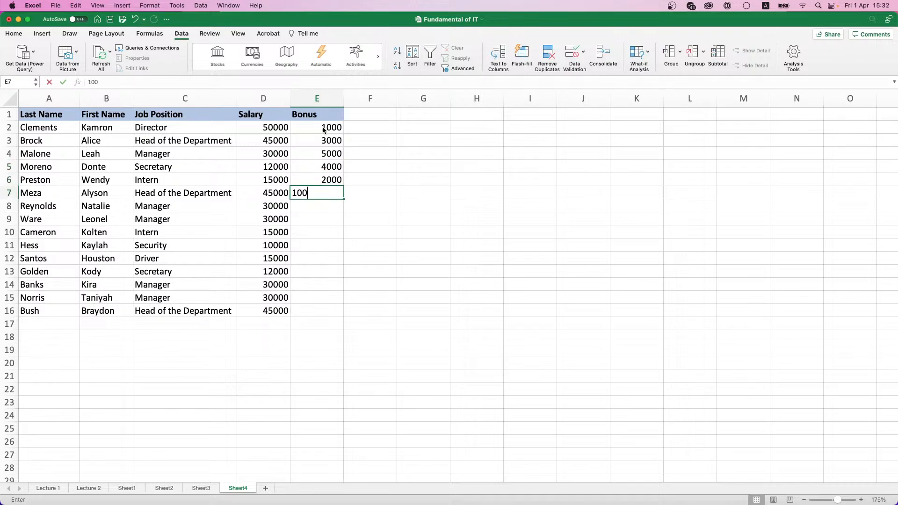
text(0)
key(Return)
text(2000)
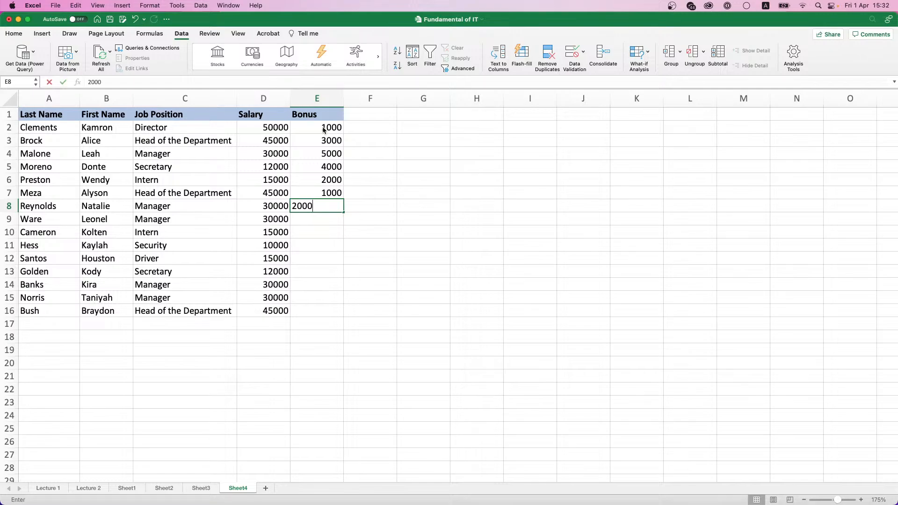
key(Return)
text(5000)
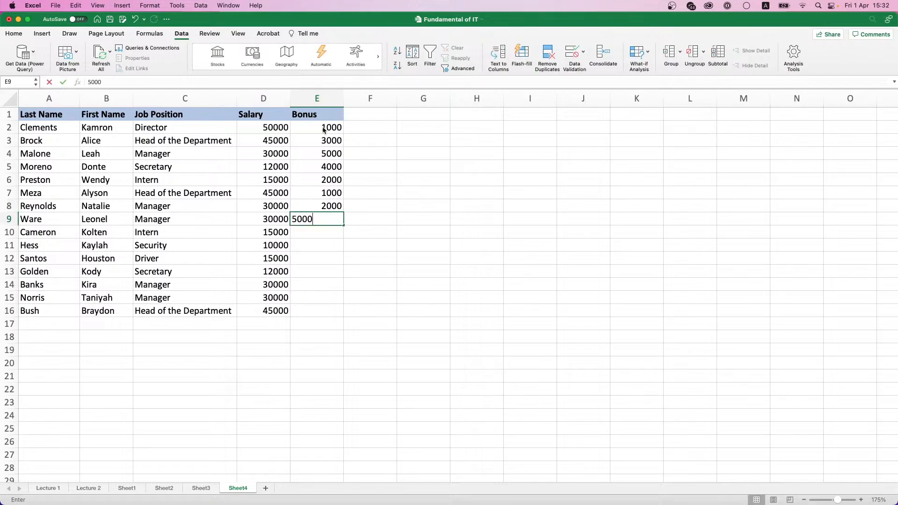
key(Return)
Step: Enter bonuses 3000, 4000, 1000, 5000, 2000, 3000 and 4000 in E10:E16
text(3000)
key(Return)
text(4000)
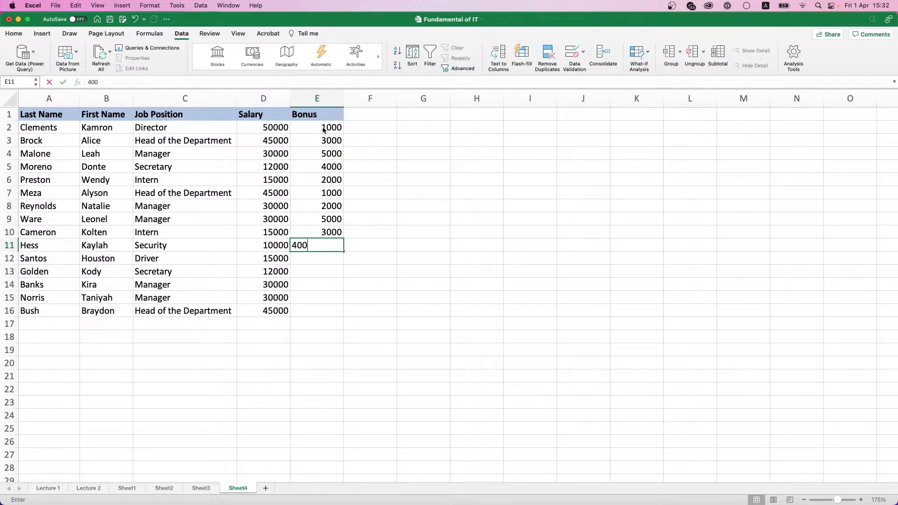
key(Return)
text(1000)
key(Return)
text(5000)
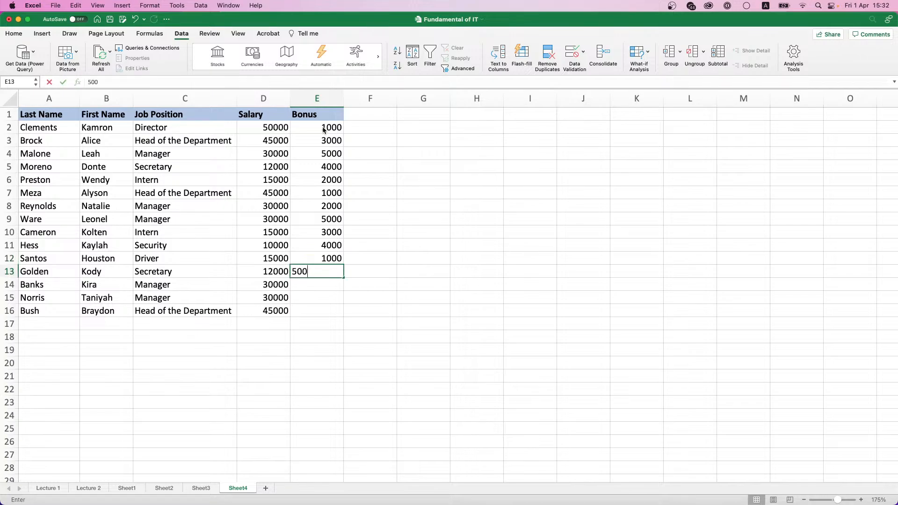
key(Return)
text(2000)
key(Return)
text(3000)
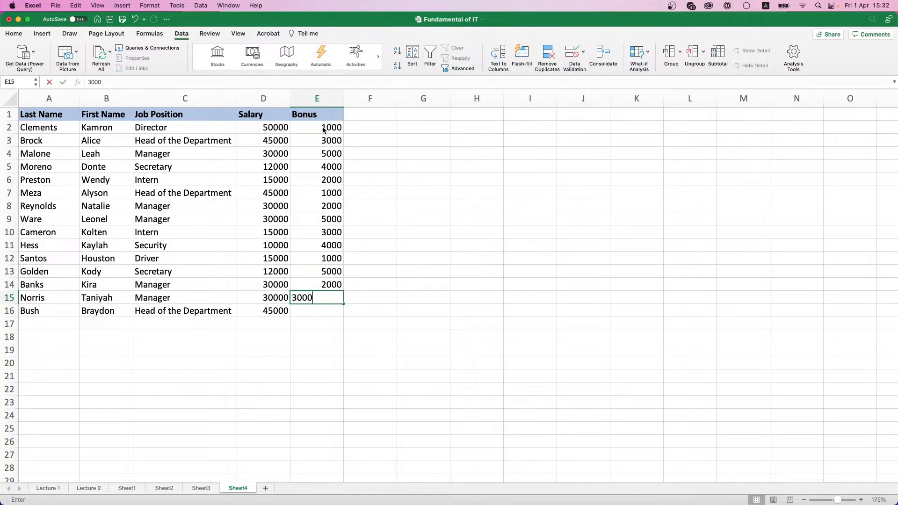
key(Return)
text(4000)
key(Return)
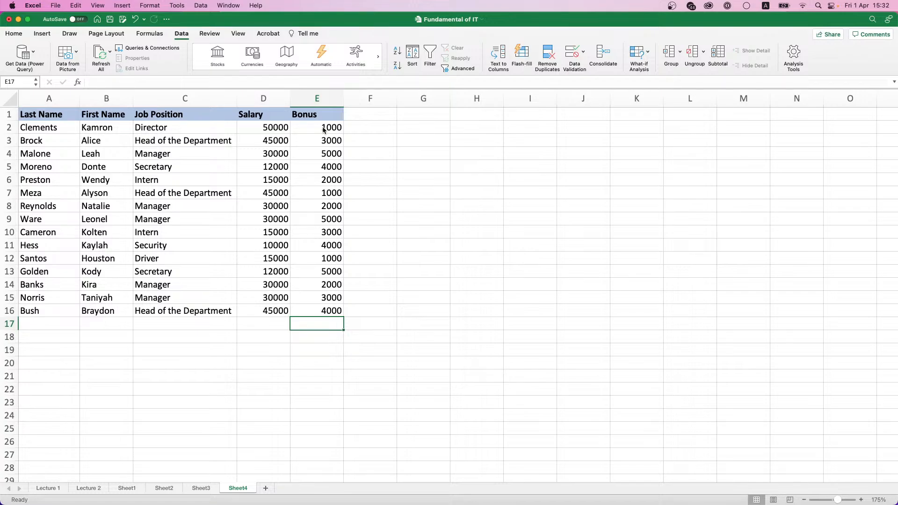
Step: Add the heading 'Total' in F1
click(365, 118)
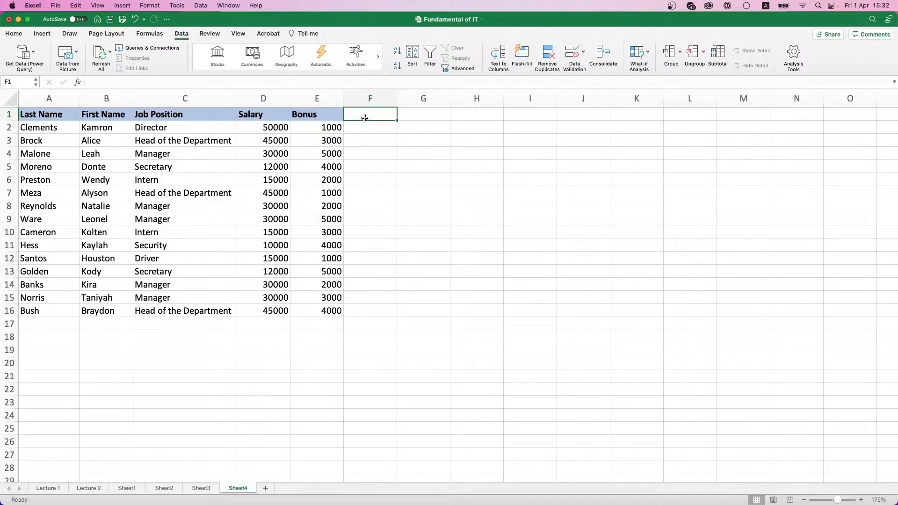
text(Total)
key(Return)
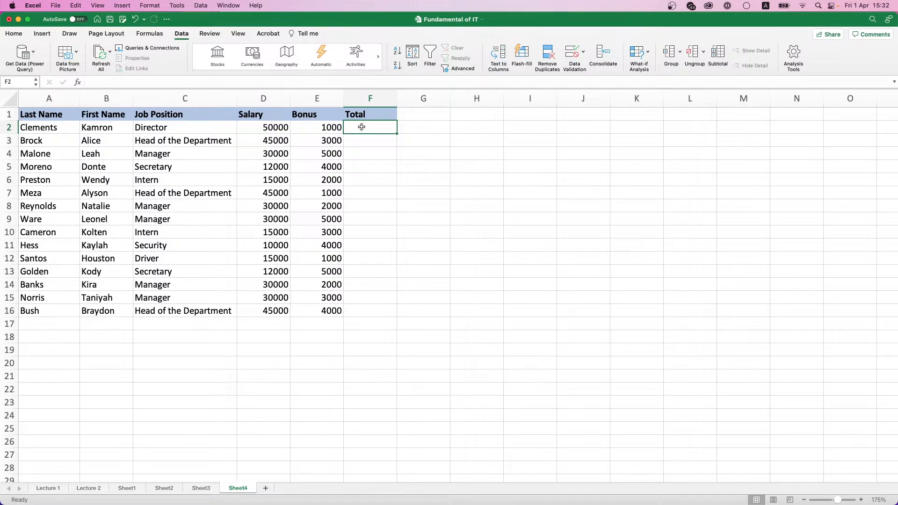
Step: Enter the formula =D2+E2 in F2 to total salary and bonus
text(=)
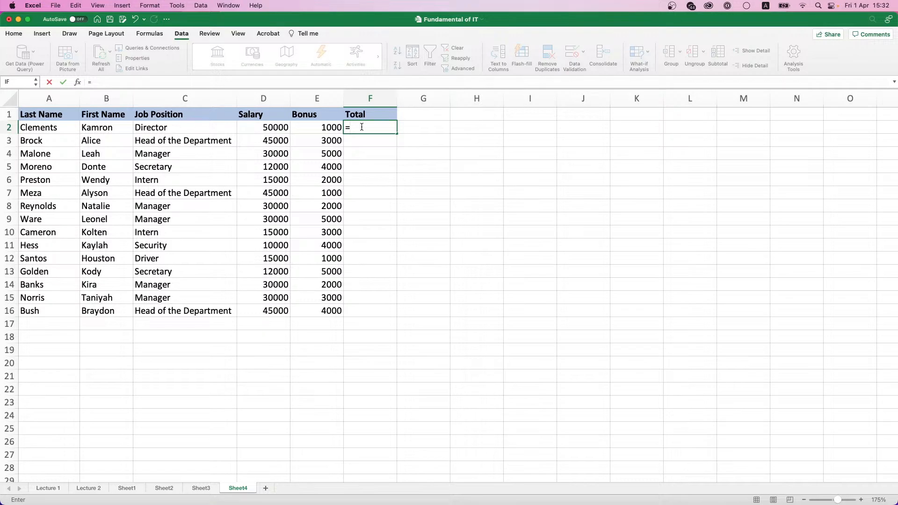
text(50000+)
key(BackSpace)
key(BackSpace)
key(BackSpace)
key(BackSpace)
key(BackSpace)
key(BackSpace)
click(279, 125)
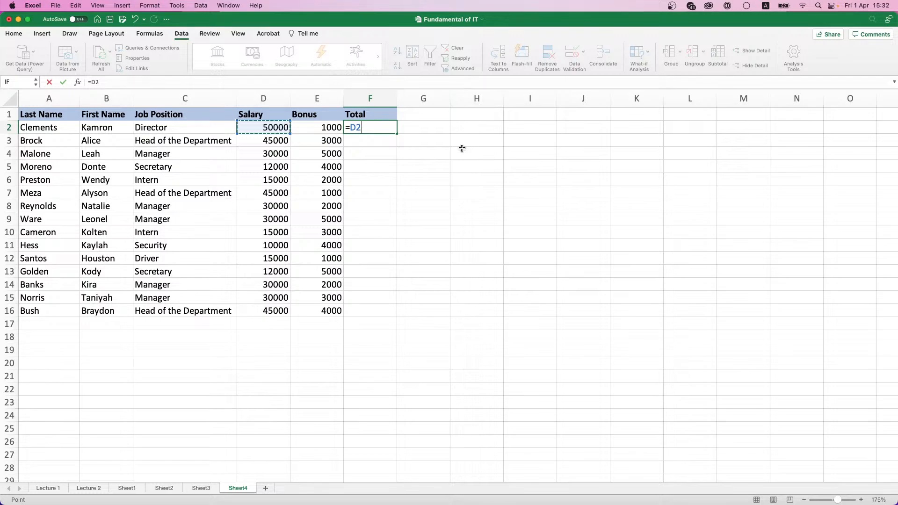
text(+)
click(323, 129)
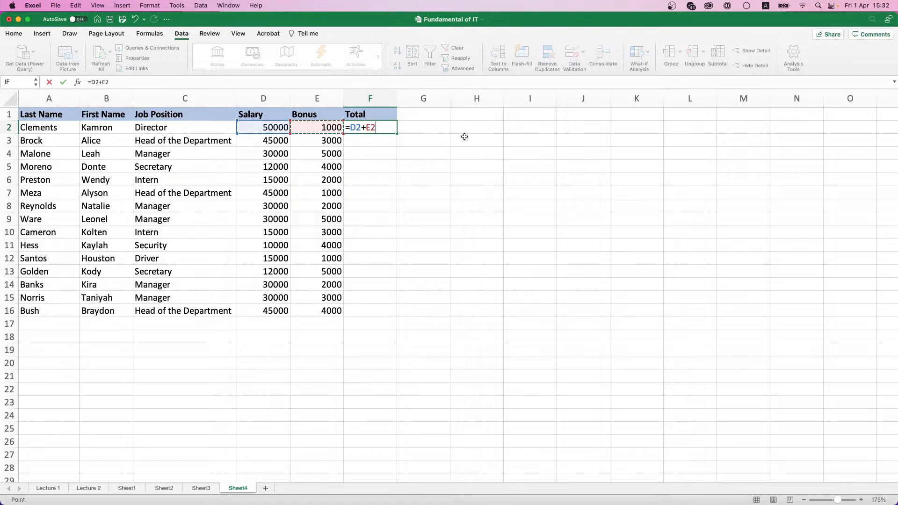
key(Return)
Step: Fill the F2 total formula down to F16 and confirm F3 reads =D3+E3
click(374, 125)
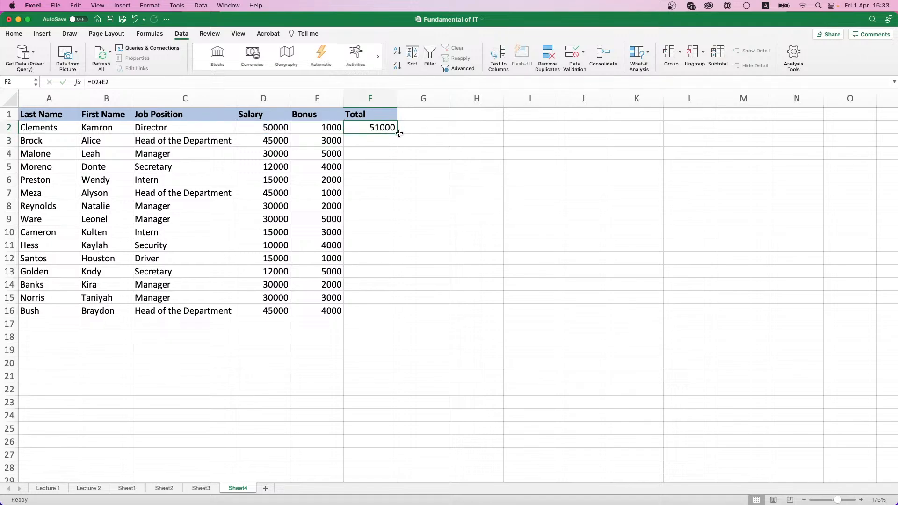
double_click(396, 133)
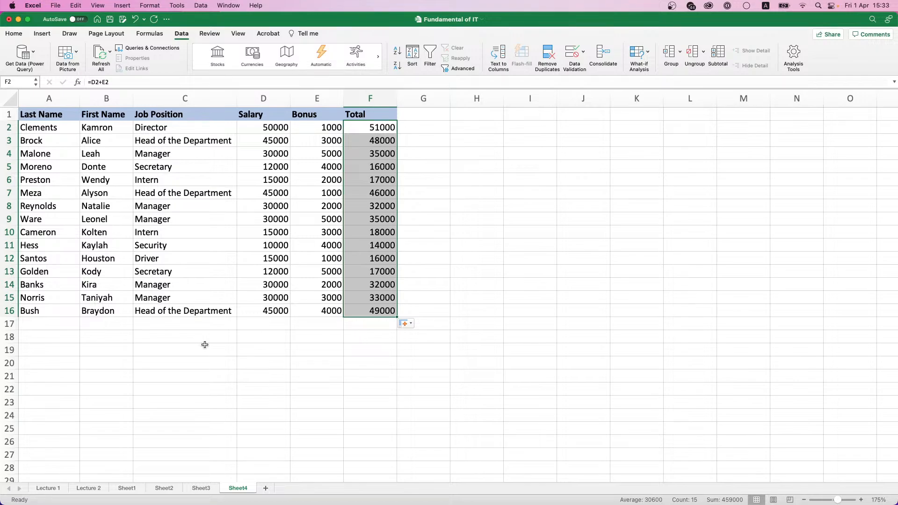
click(382, 141)
drag(263, 140, 327, 141)
click(380, 142)
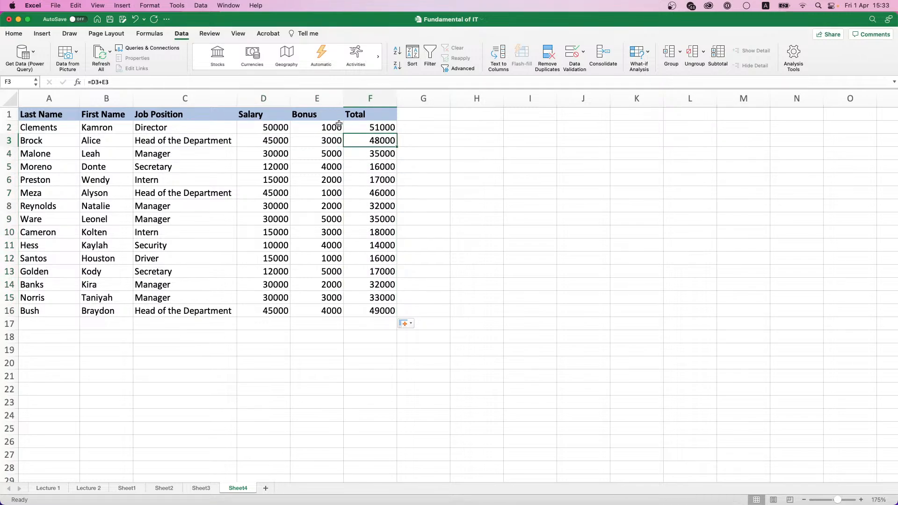
click(102, 82)
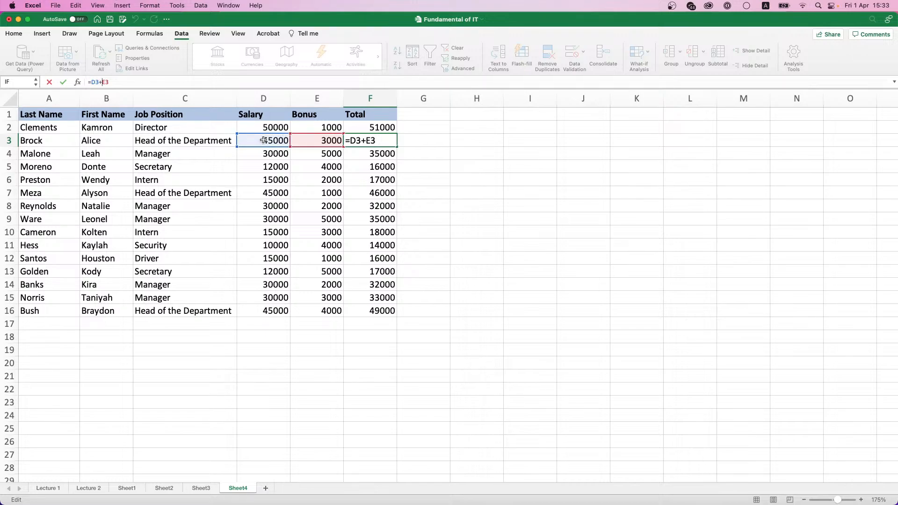
click(389, 149)
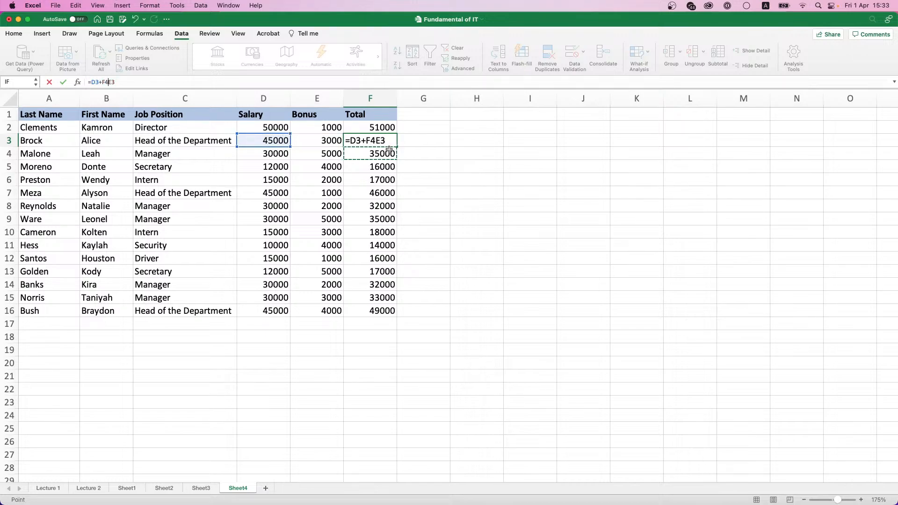
key(Escape)
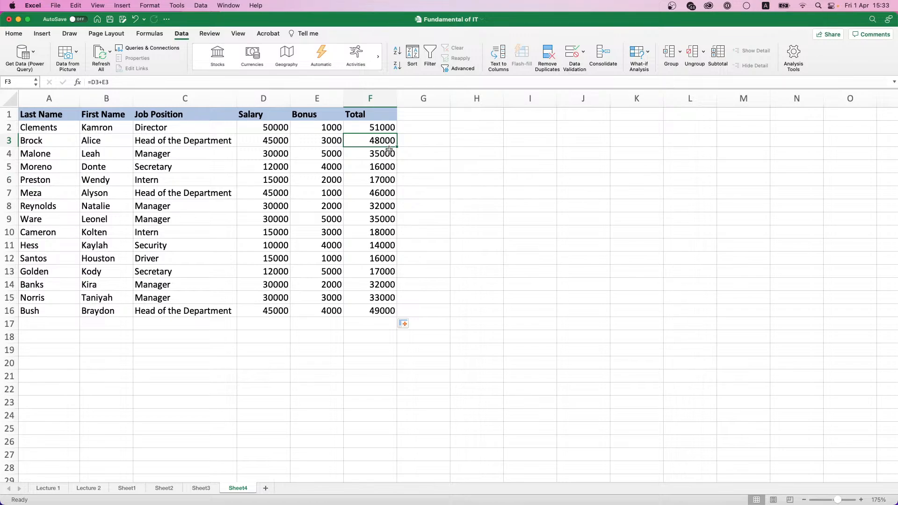
Step: Apply Comma Style to D2:F16 and widen column D to fit
click(15, 37)
drag(276, 128, 377, 308)
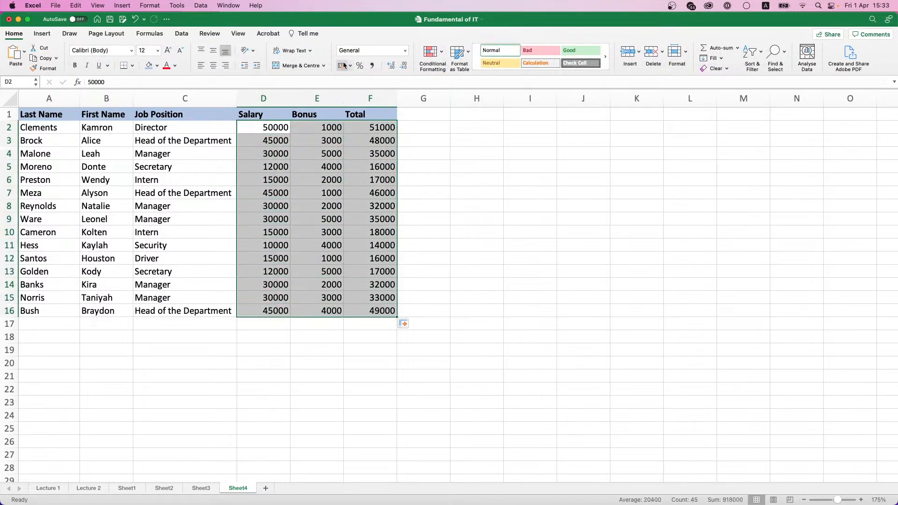
click(374, 66)
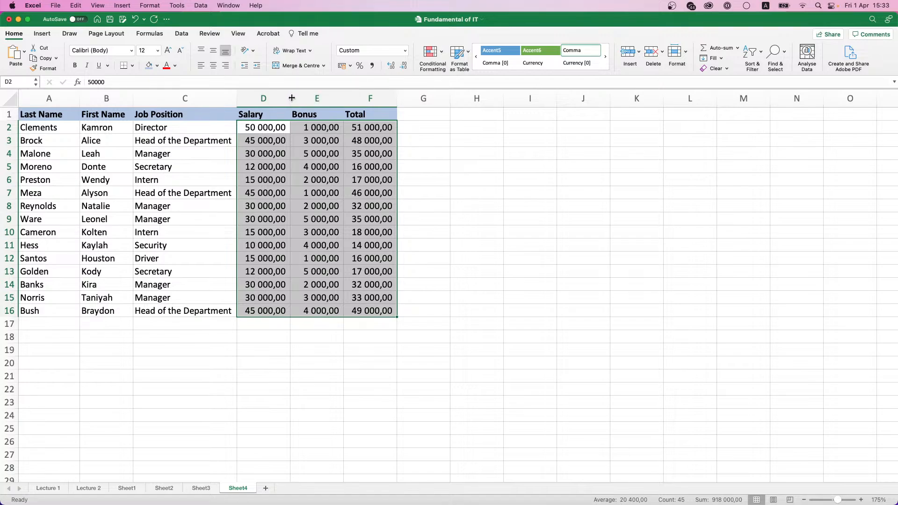
drag(291, 96, 302, 96)
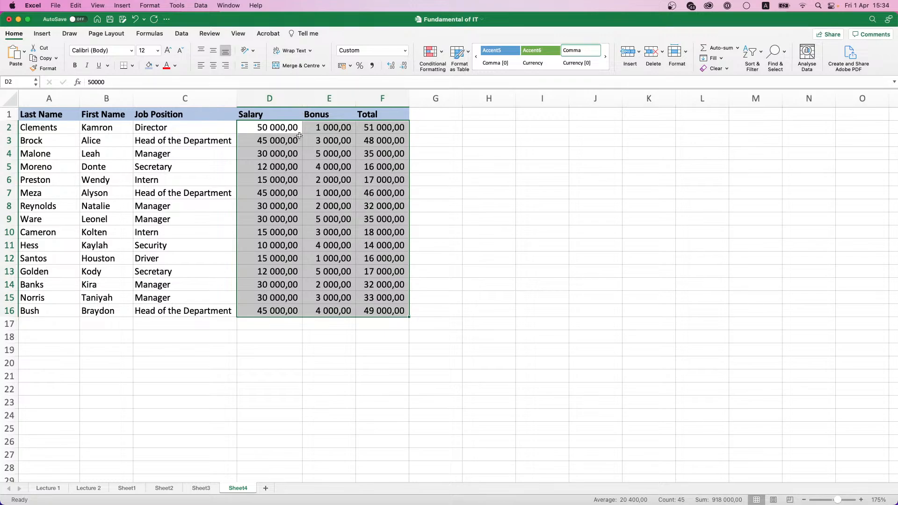
Step: Change the bonuses in E10, E6 and E15 to 0
click(329, 229)
text(0)
key(Return)
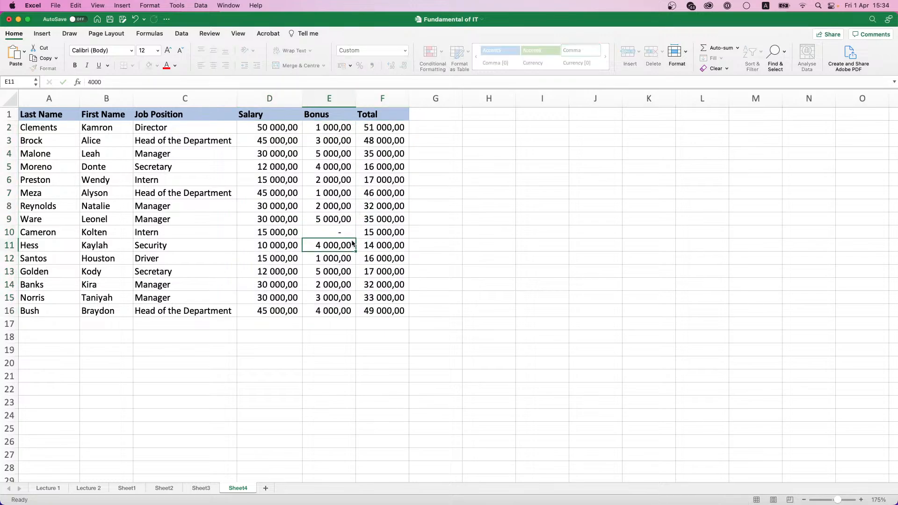
key(Return)
key(Down)
key(Up)
key(Up)
key(Up)
key(Up)
key(Up)
key(Up)
key(Up)
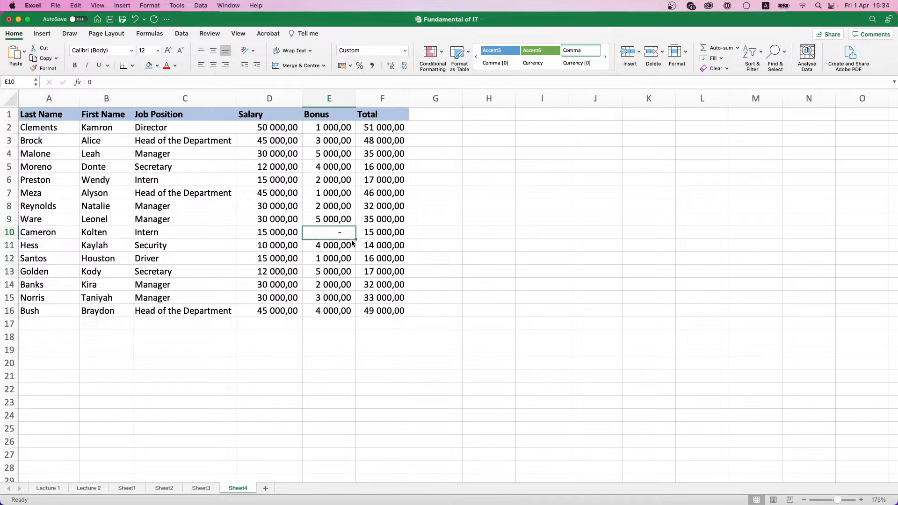
text(0)
key(Return)
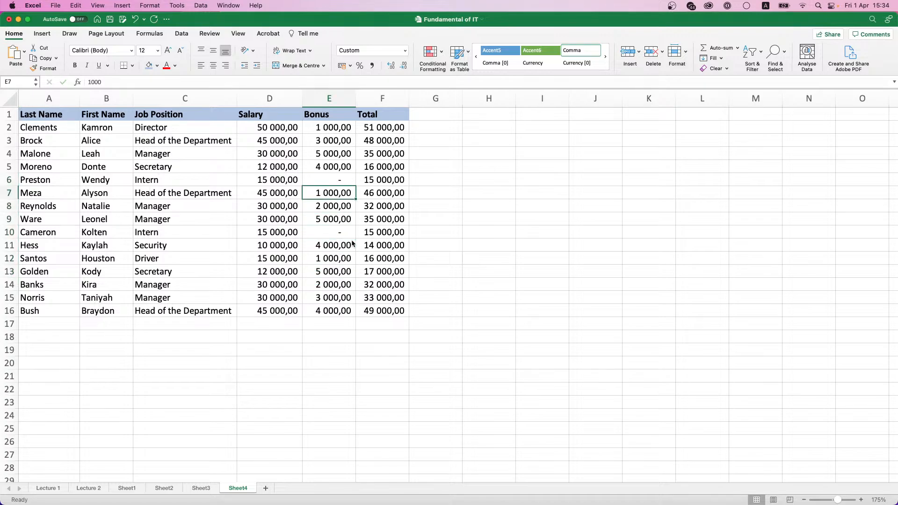
key(Down)
key(Down)
key(Down)
key(Down)
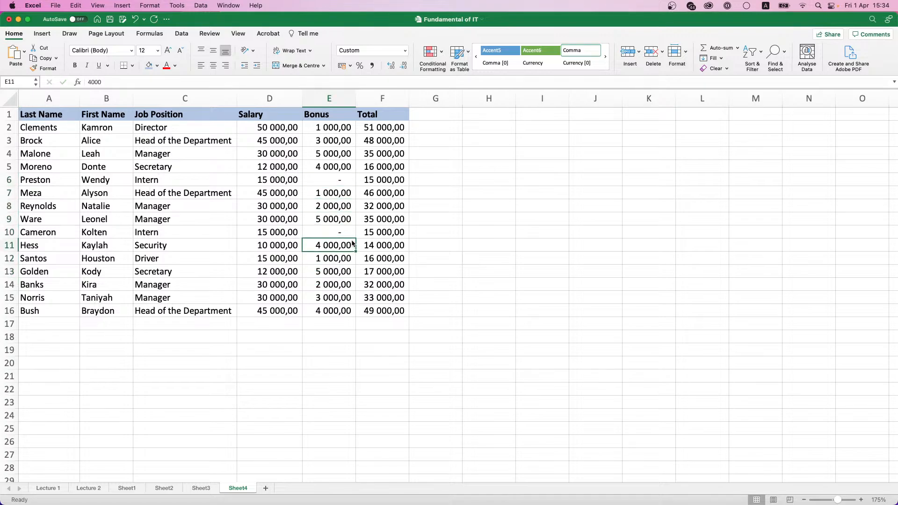
key(Up)
key(Up)
key(Up)
key(Up)
key(Up)
key(Up)
key(Up)
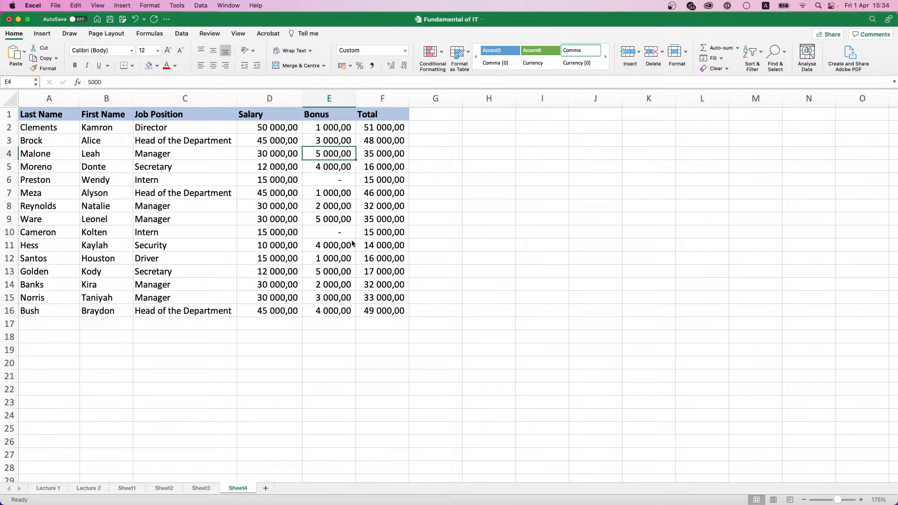
key(Down)
key(Down)
key(Down)
key(Down)
key(Down)
key(Down)
key(Down)
key(Down)
key(Down)
key(Down)
key(Down)
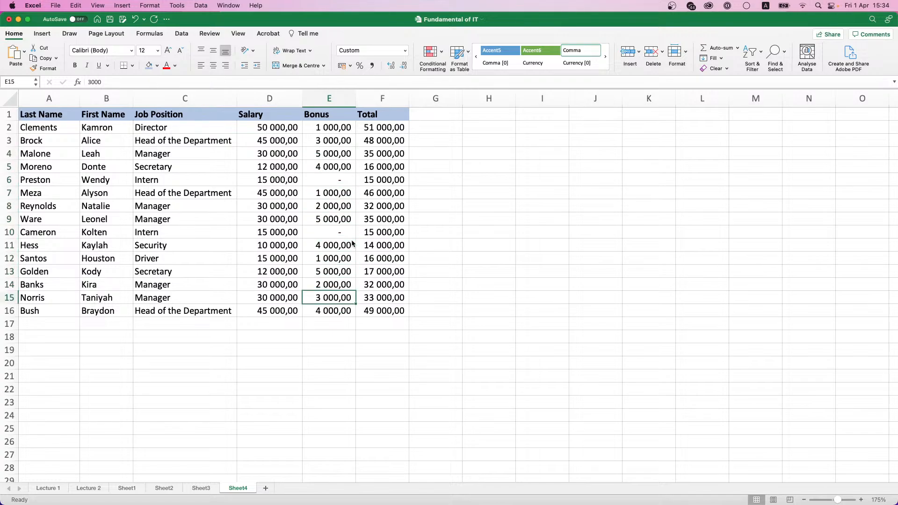
text(0)
key(Return)
key(Up)
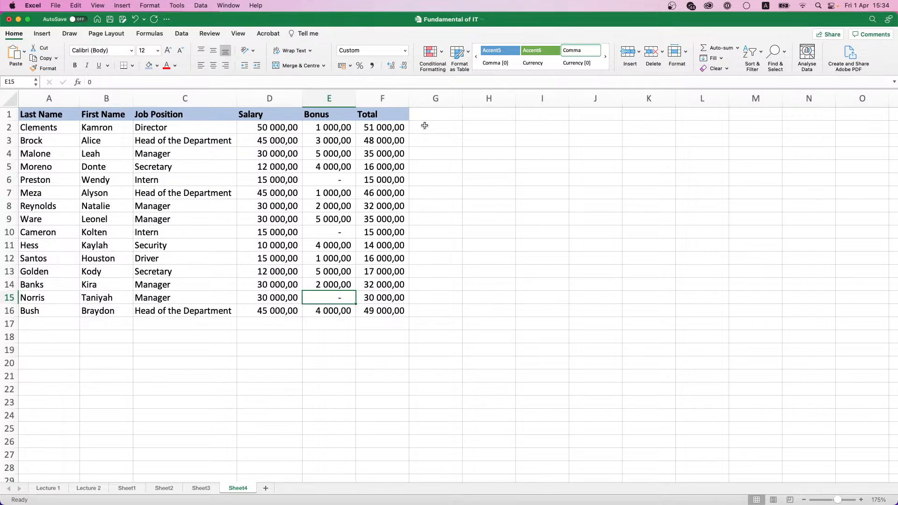
Step: Label G1 with the header Tax, replacing the first entry 'Fee'
click(425, 126)
click(431, 119)
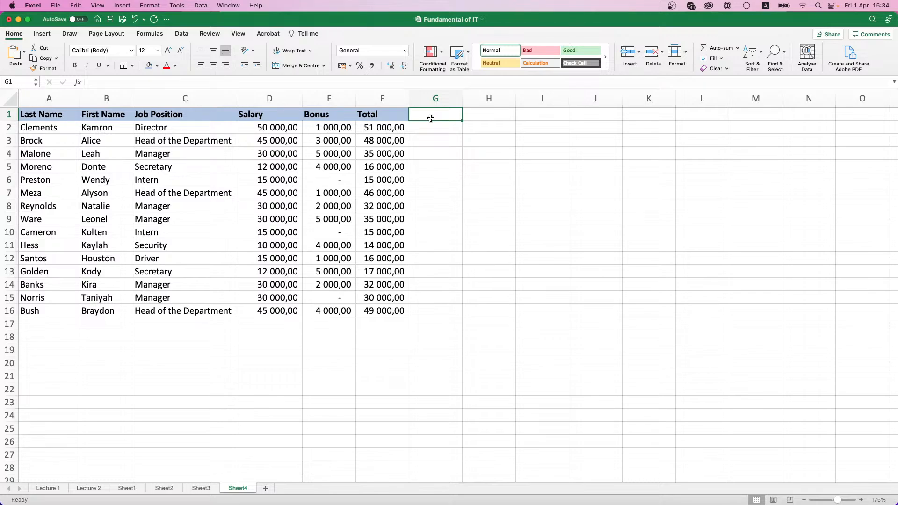
text(Fee)
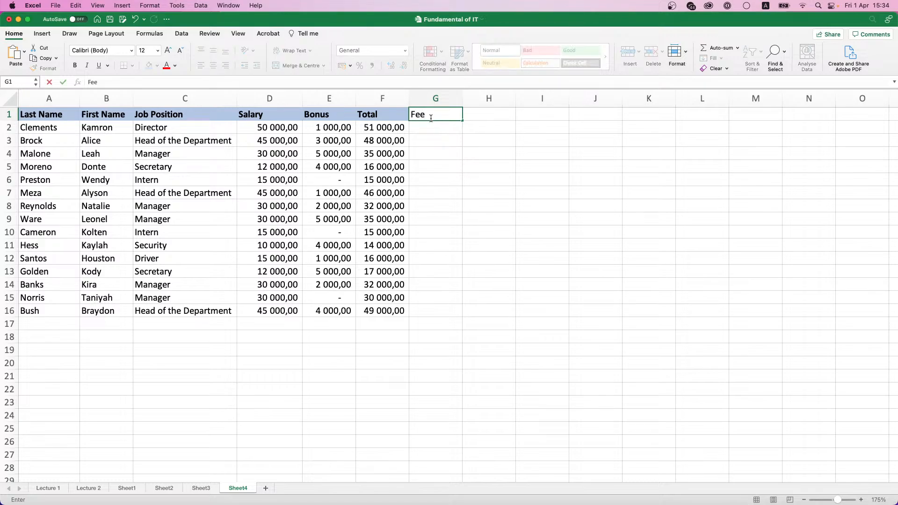
key(Return)
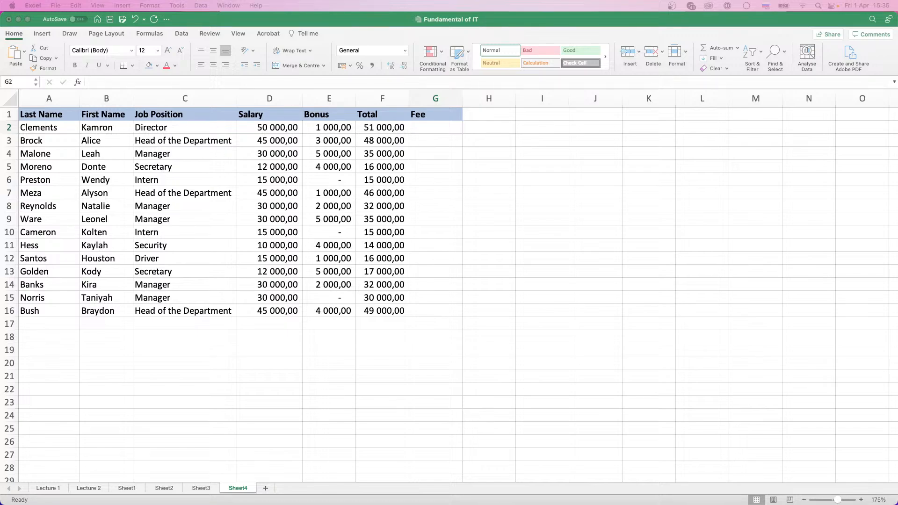
double_click(433, 115)
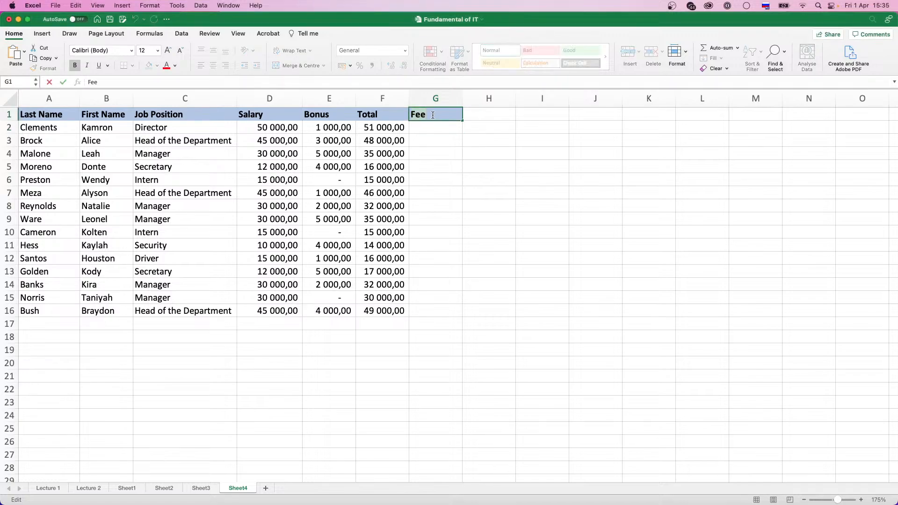
key(BackSpace)
key(BackSpace)
key(BackSpace)
text(Tax)
key(Return)
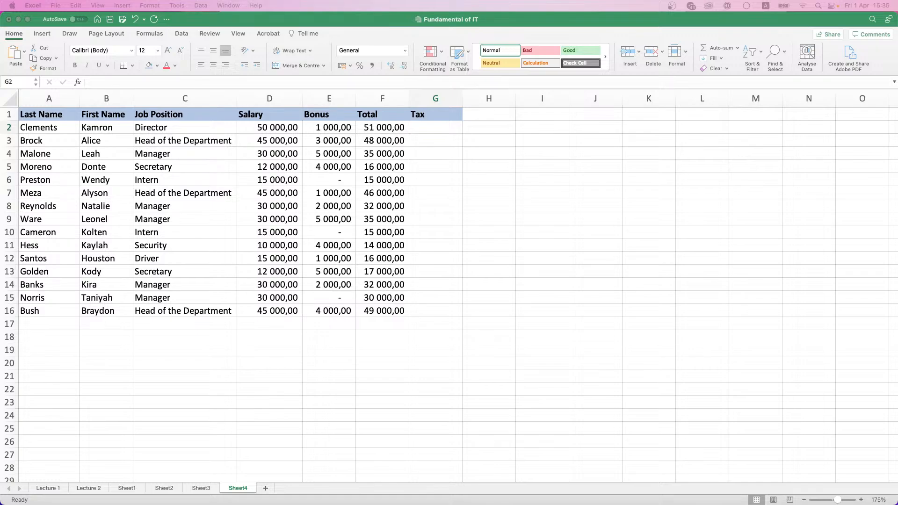
Step: Enter =D2*13% in G2 and fill it down to G16
click(426, 125)
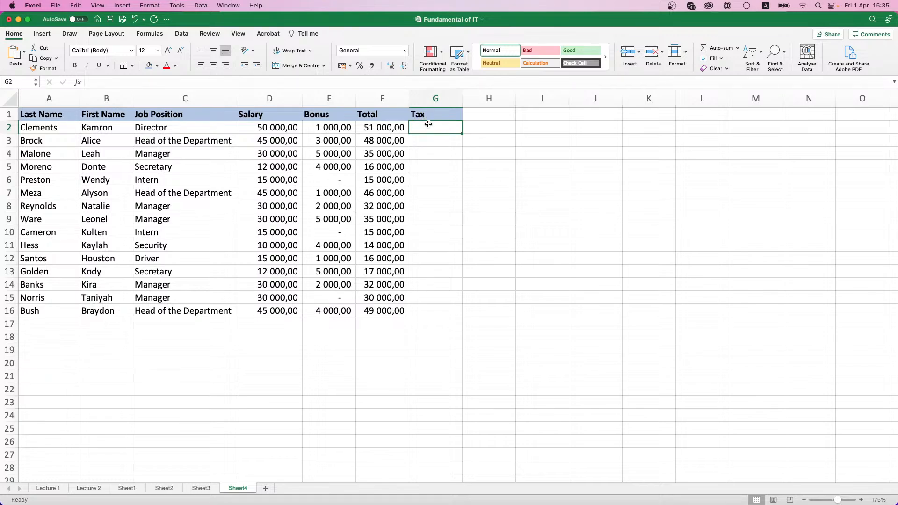
text(=)
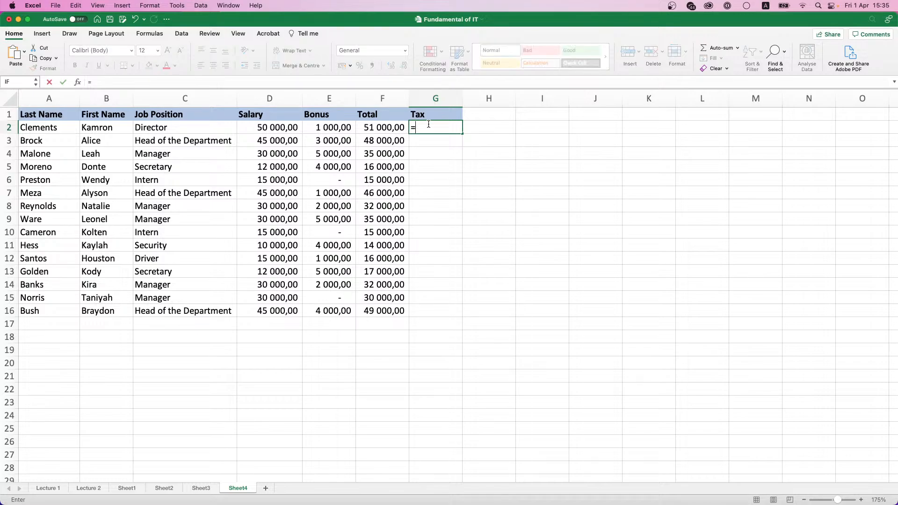
click(272, 128)
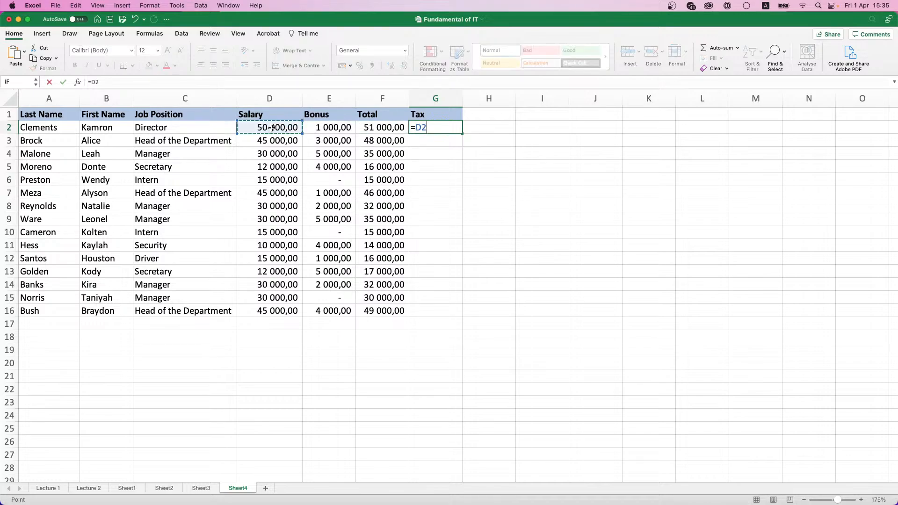
text(*13%)
key(ctrl+Return)
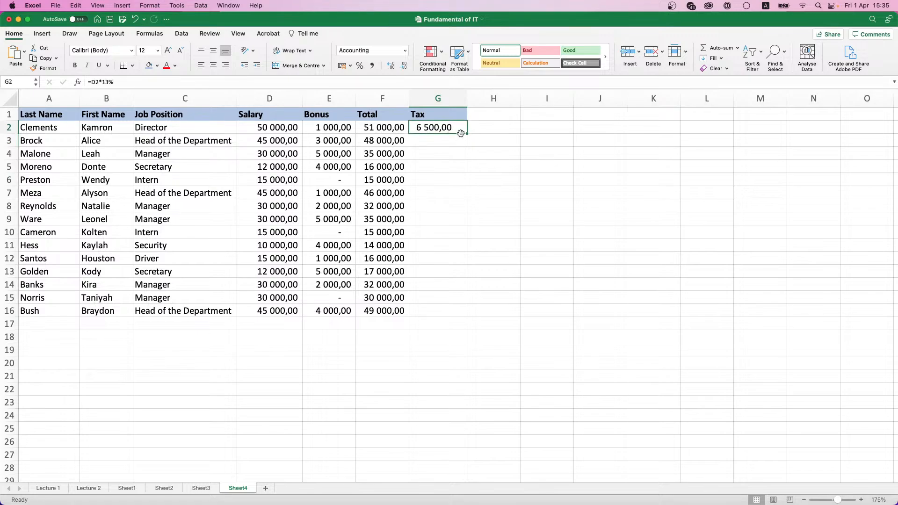
double_click(461, 133)
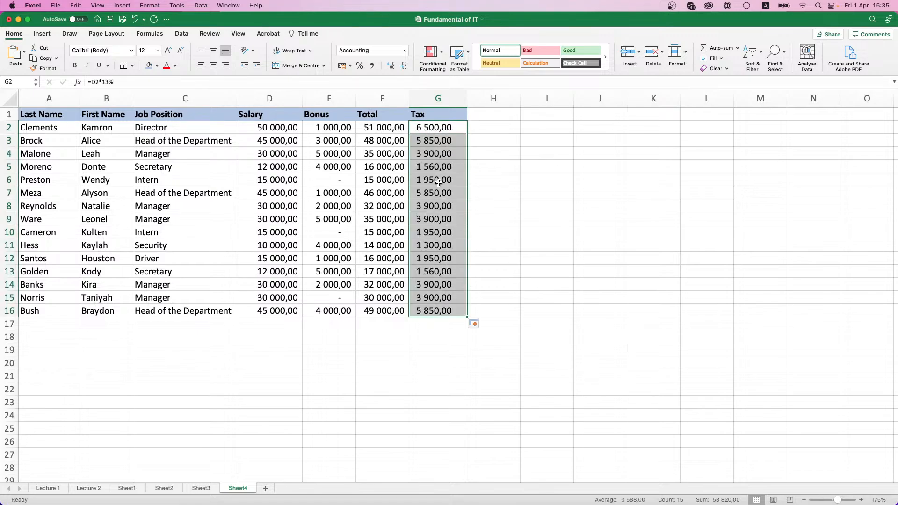
click(498, 111)
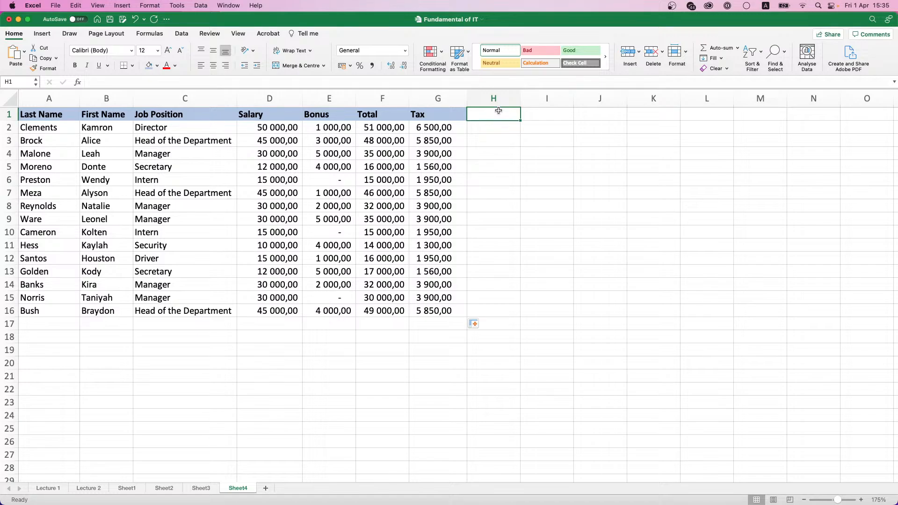
Step: Enter the header Salary per Day in H1 and autofit column H
text(Salary)
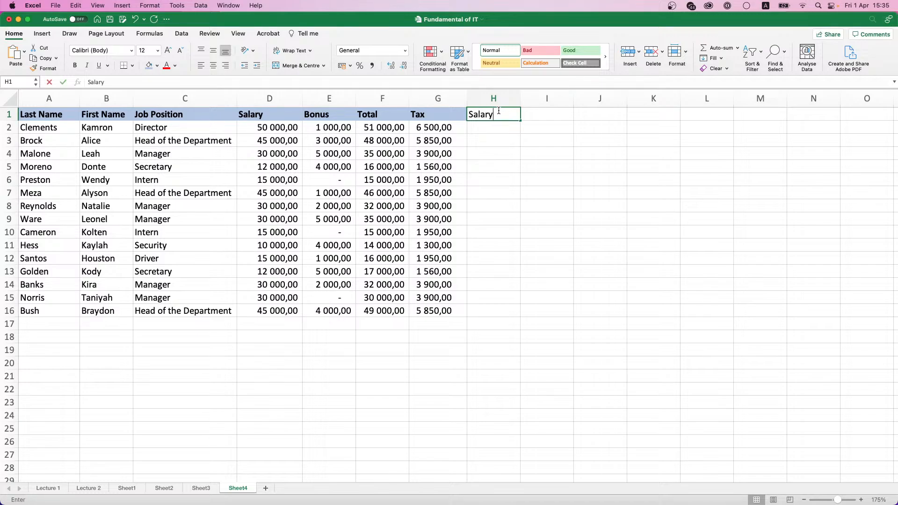
text( per)
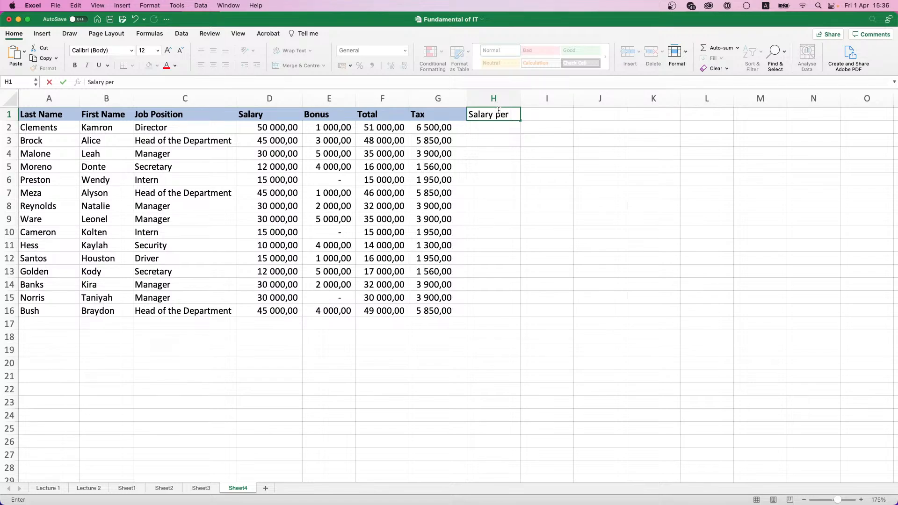
text( Day)
key(Return)
double_click(520, 99)
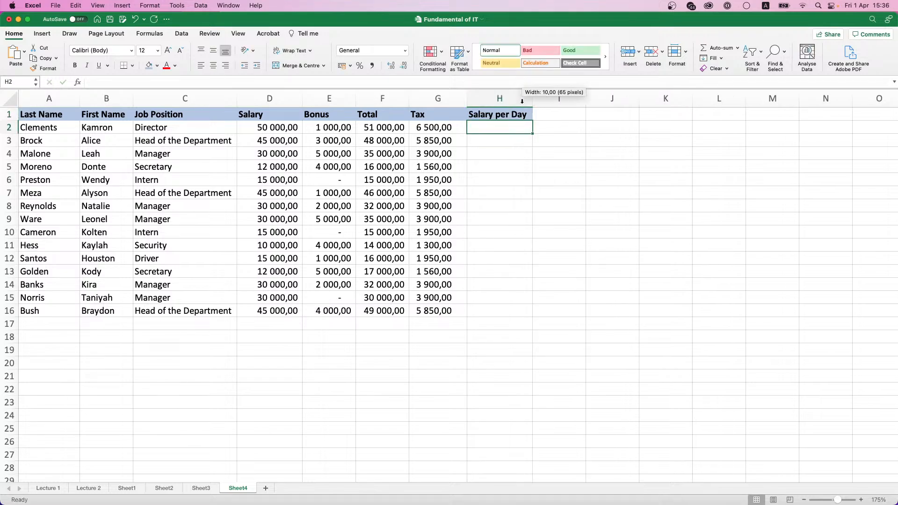
Step: Enter =D2/20 in H2 and fill it down through row 16
text(=)
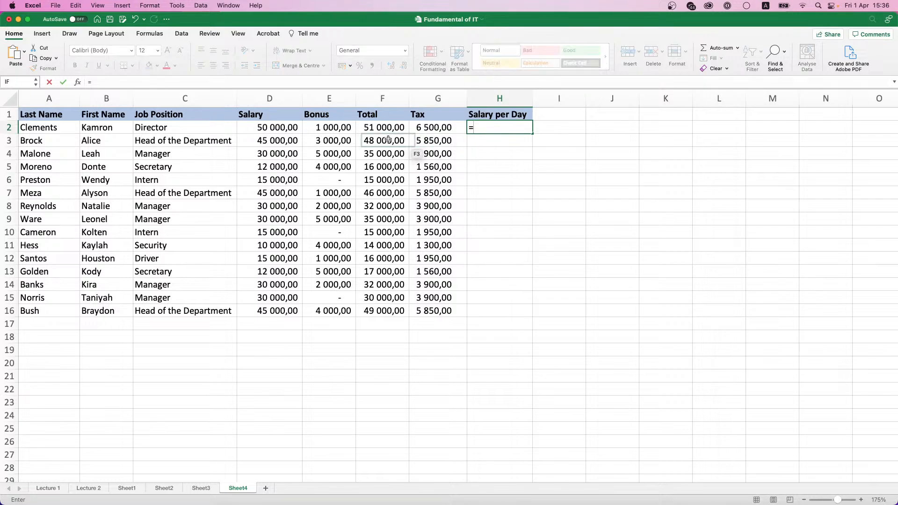
click(274, 127)
text(/)
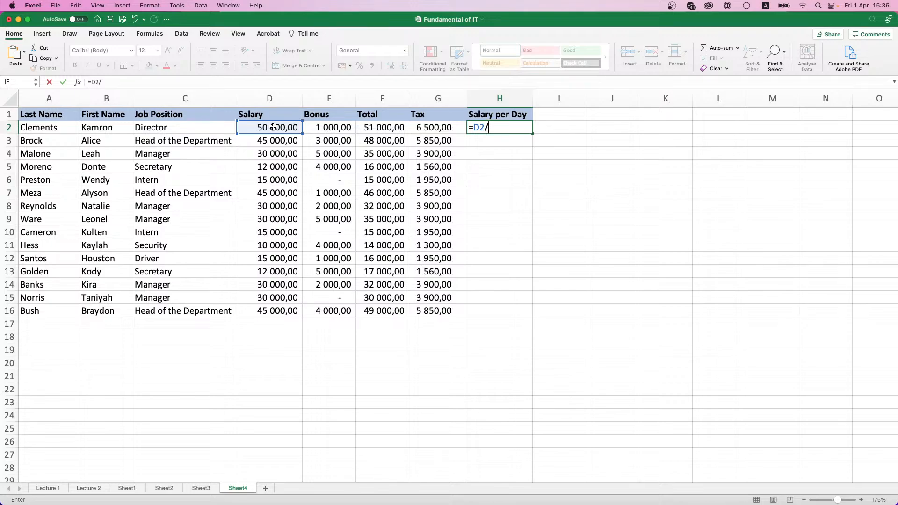
text(20)
key(Return)
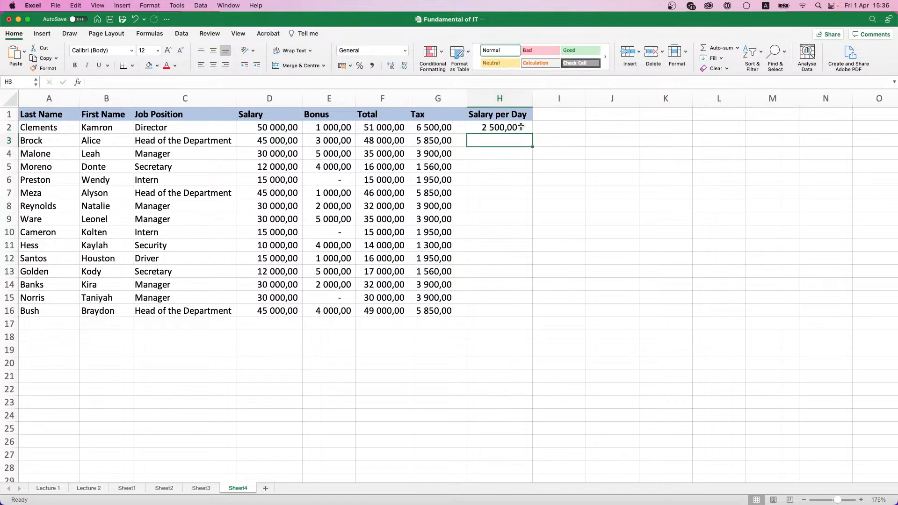
click(523, 128)
double_click(532, 134)
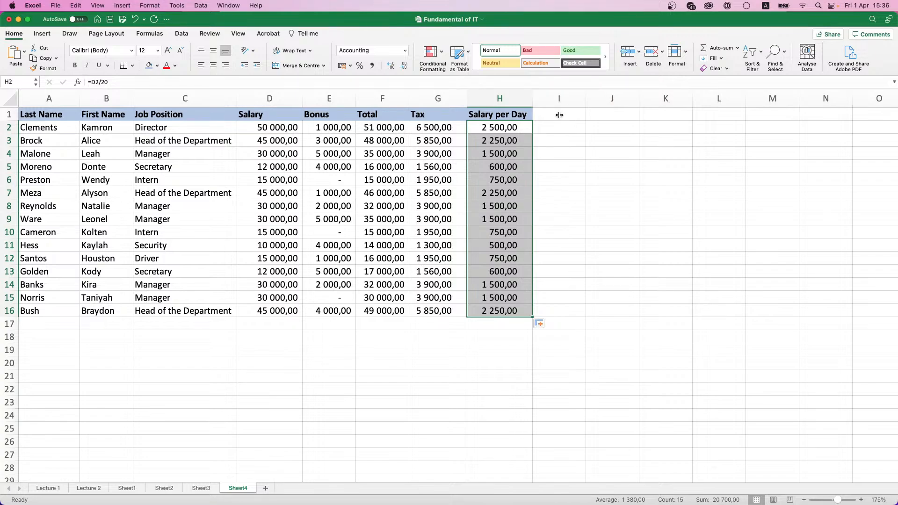
click(559, 115)
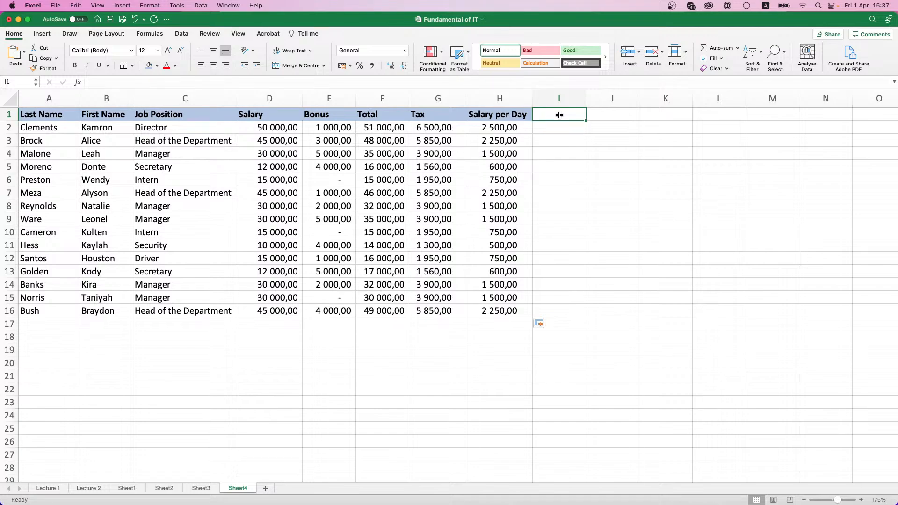
Step: Enter the header Full Name in I1 and widen column I
text(First Name)
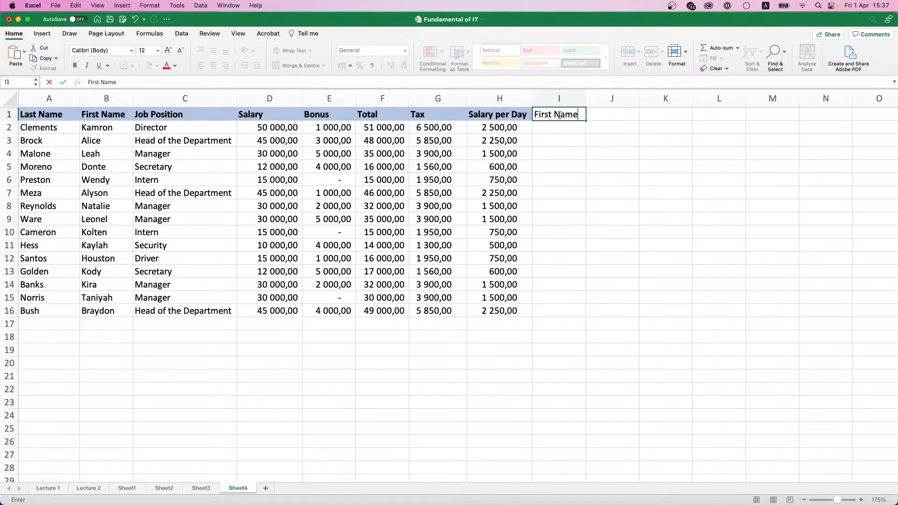
key(BackSpace)
key(BackSpace)
key(BackSpace)
key(BackSpace)
key(BackSpace)
key(BackSpace)
key(BackSpace)
key(BackSpace)
key(BackSpace)
text(ull Name)
key(Return)
drag(586, 98, 603, 98)
Step: Try =B2+A2 in I2, get #VALUE!, and clear the cell
click(121, 132)
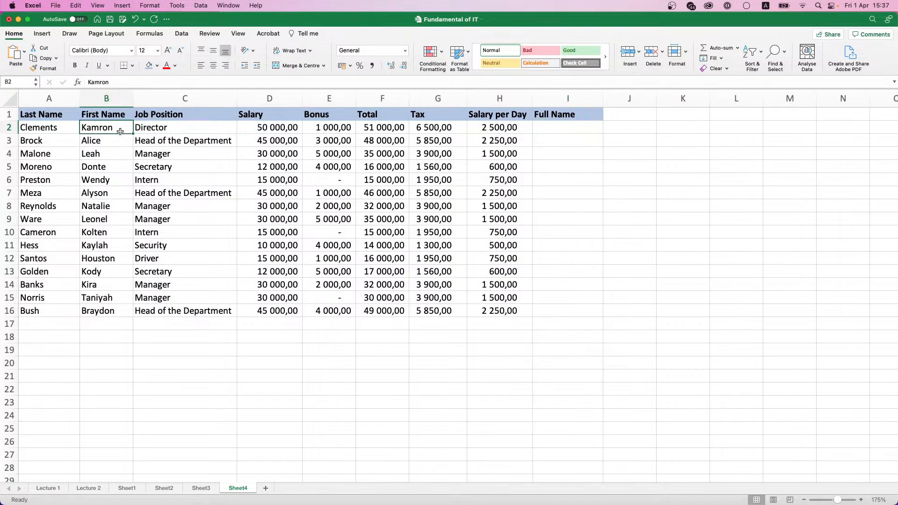
click(63, 128)
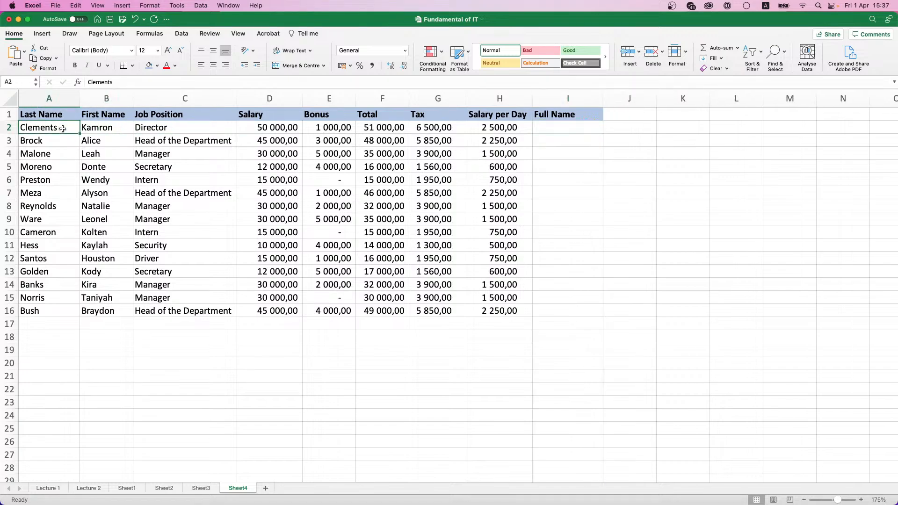
click(556, 131)
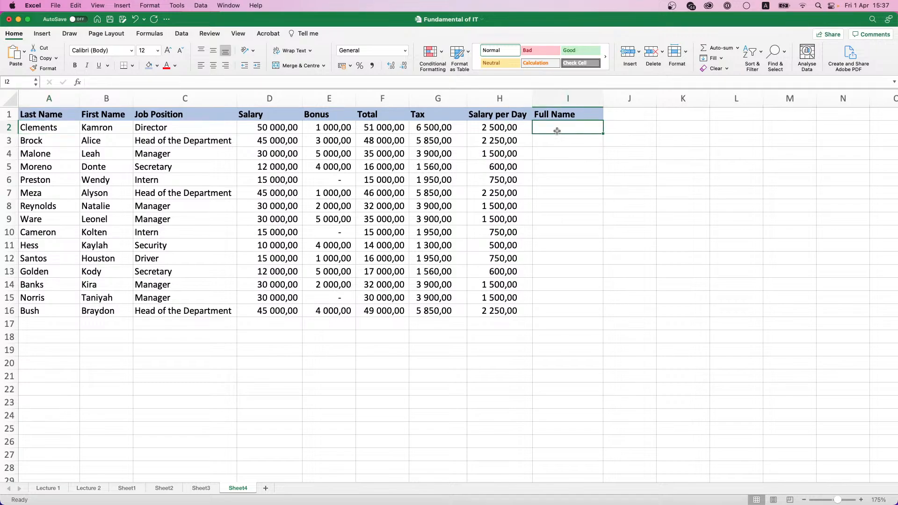
text(=)
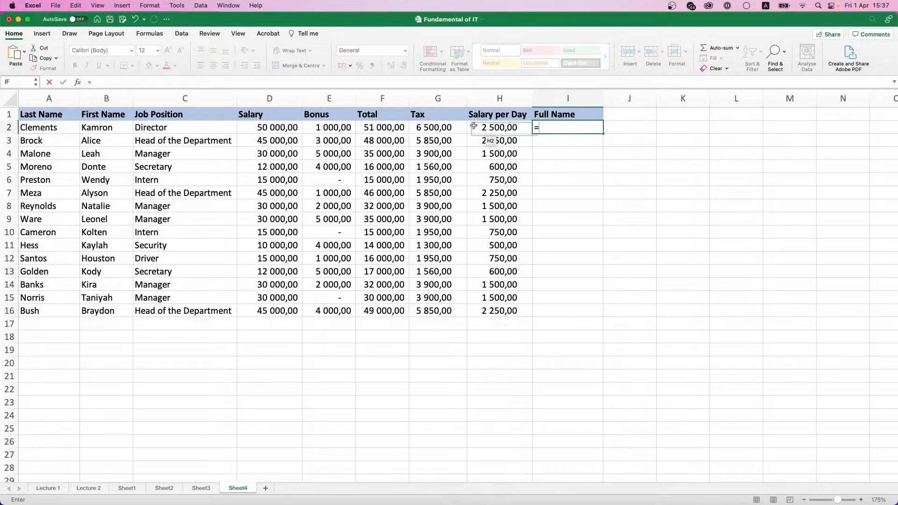
click(88, 127)
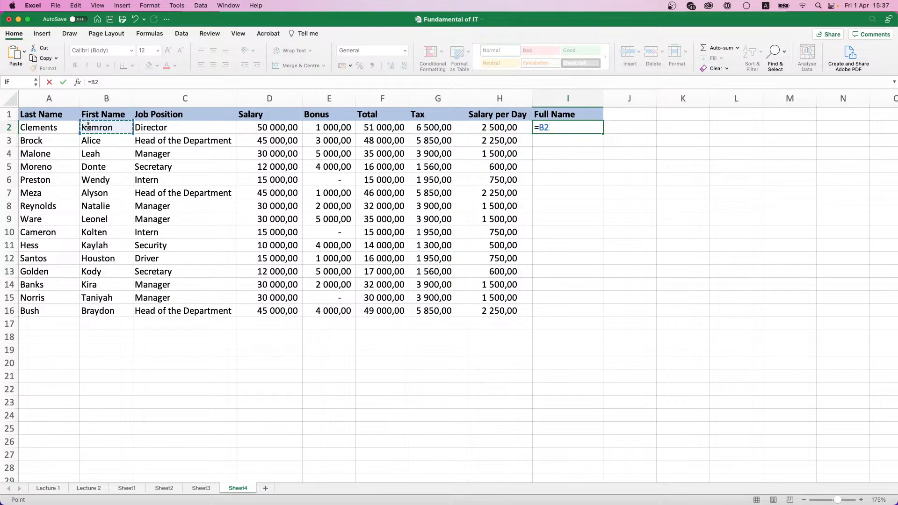
text(+)
click(50, 127)
key(Return)
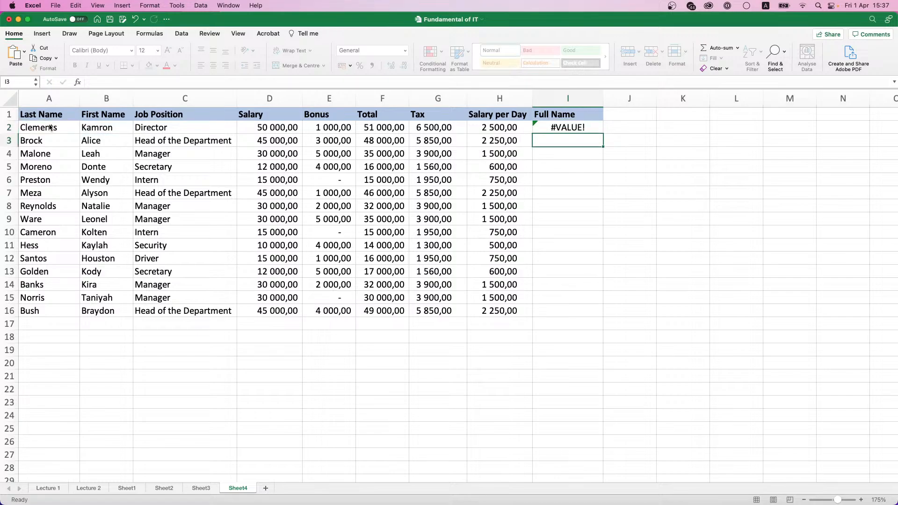
click(578, 127)
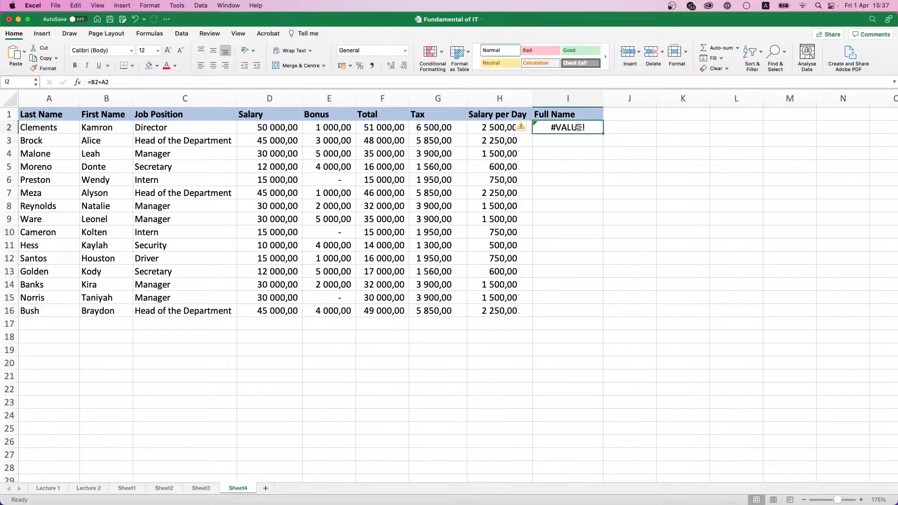
key(Delete)
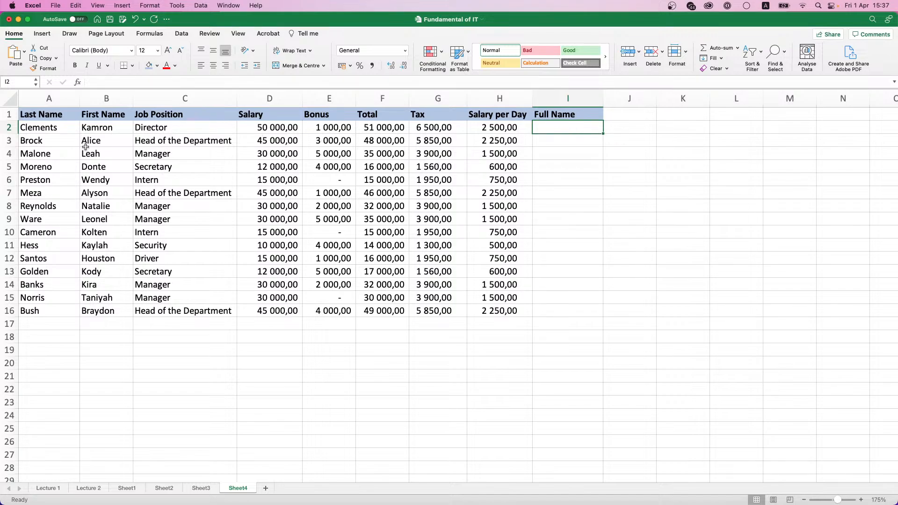
Step: Enter =B2&A2 in I2 to join first and last names, then reopen it for editing
text(=)
click(89, 129)
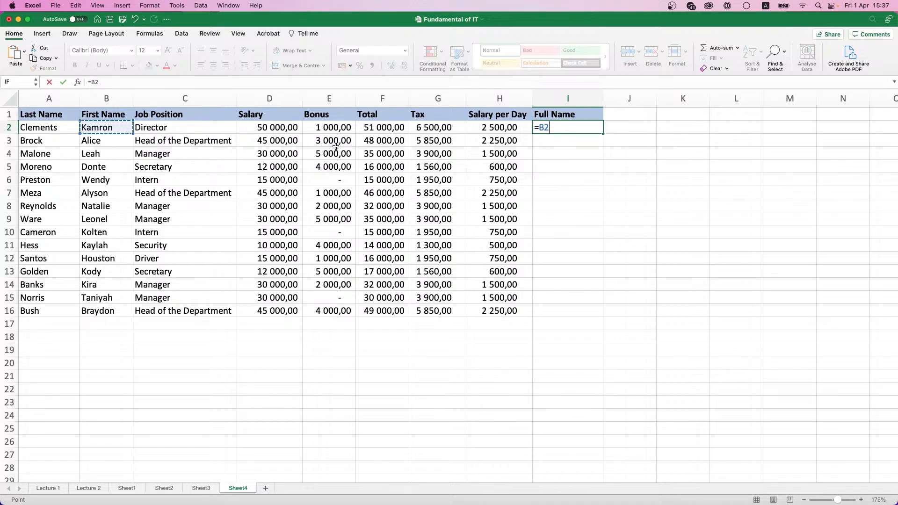
text(&)
click(54, 128)
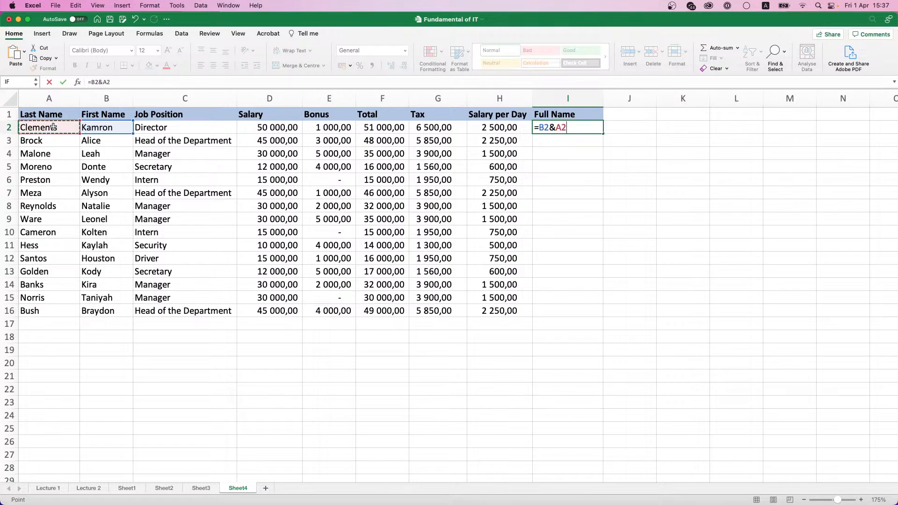
key(Return)
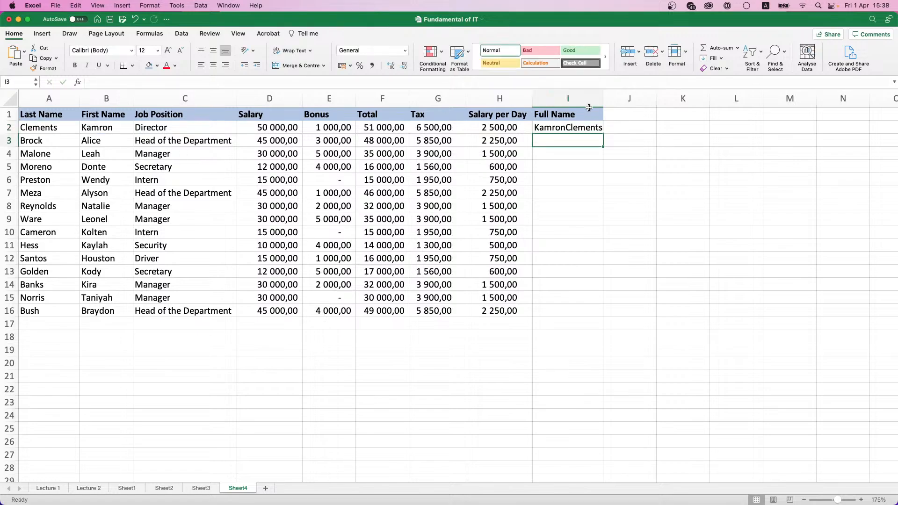
click(569, 129)
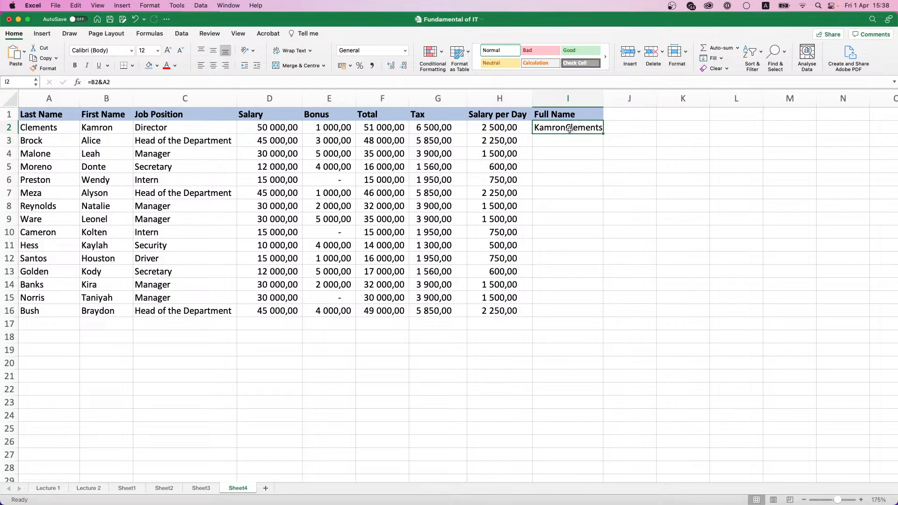
click(103, 82)
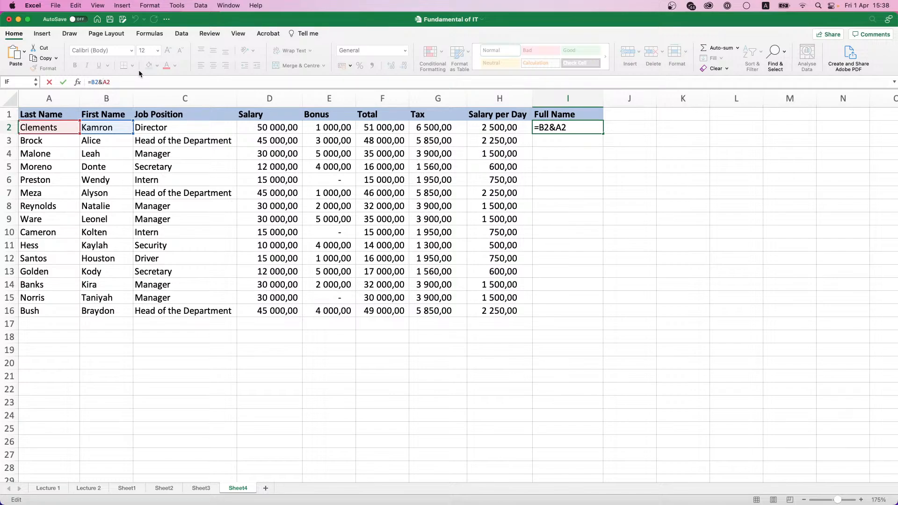
Step: Change the I2 formula to =B2&" "&A2 so the names are separated by a space
text(")
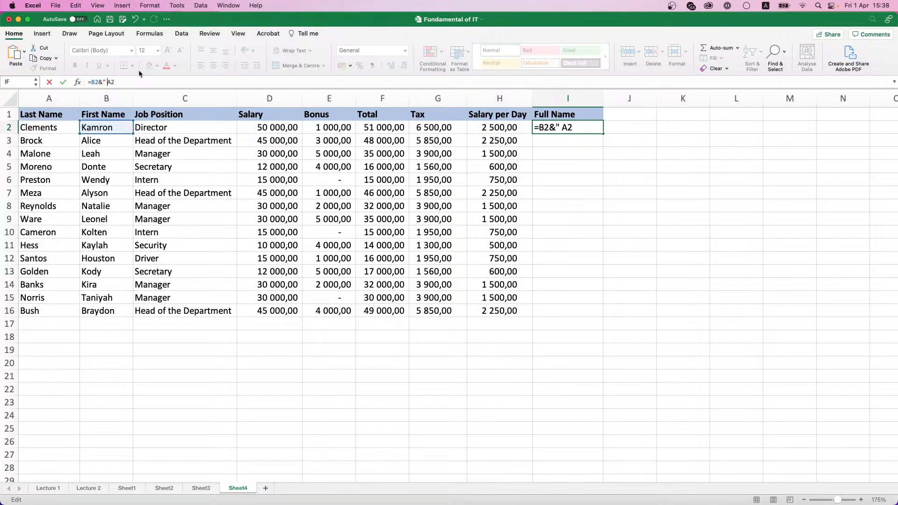
text( "&)
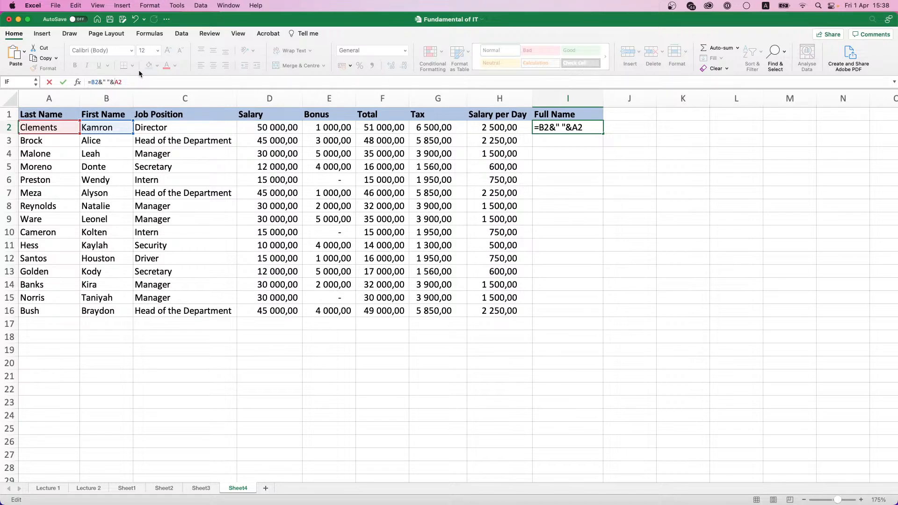
double_click(543, 128)
double_click(552, 127)
double_click(562, 128)
click(562, 127)
drag(555, 127, 577, 127)
key(Return)
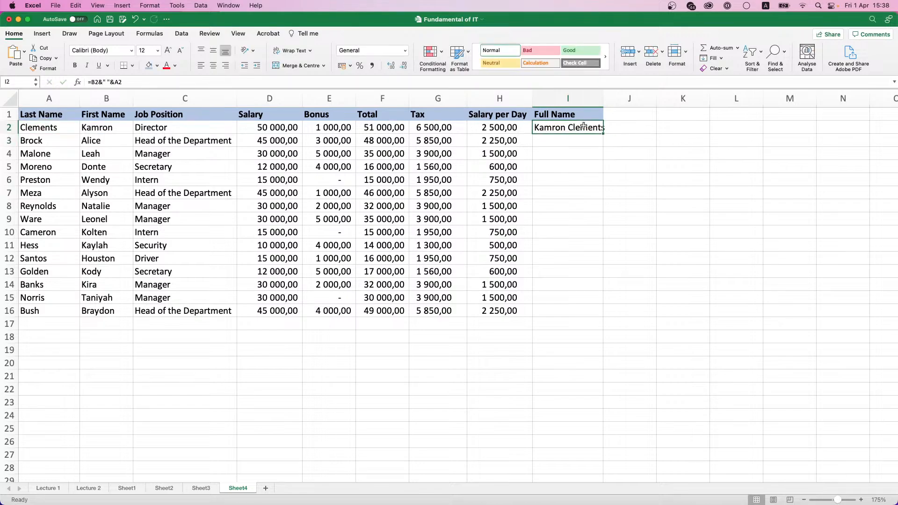
Step: Fill the Full Name formula down to row 16 and autofit column I
double_click(603, 134)
double_click(603, 102)
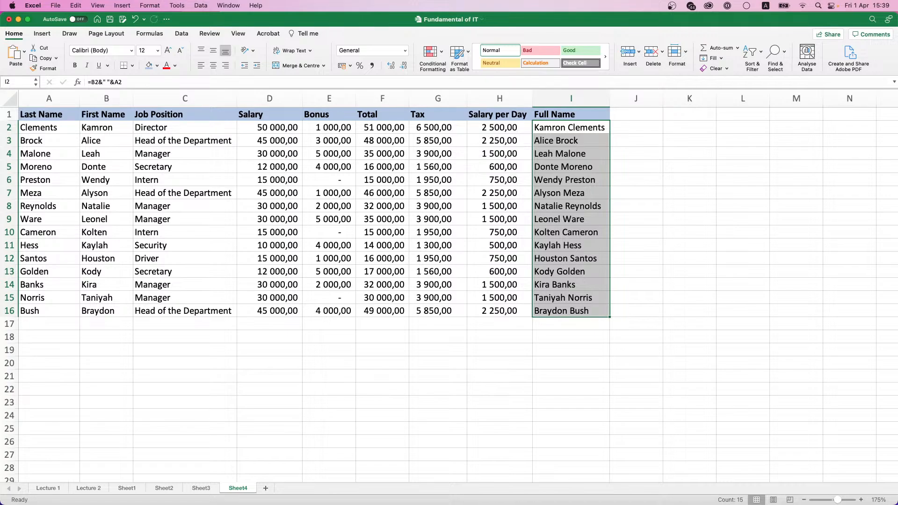
click(627, 123)
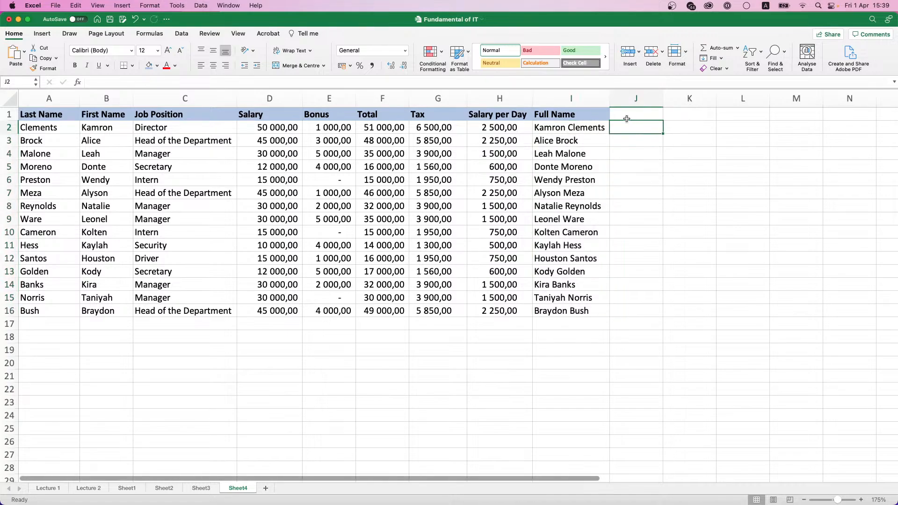
Step: Enter the header 'Total, USD' in J1, revised from 'Total in USD'
click(627, 117)
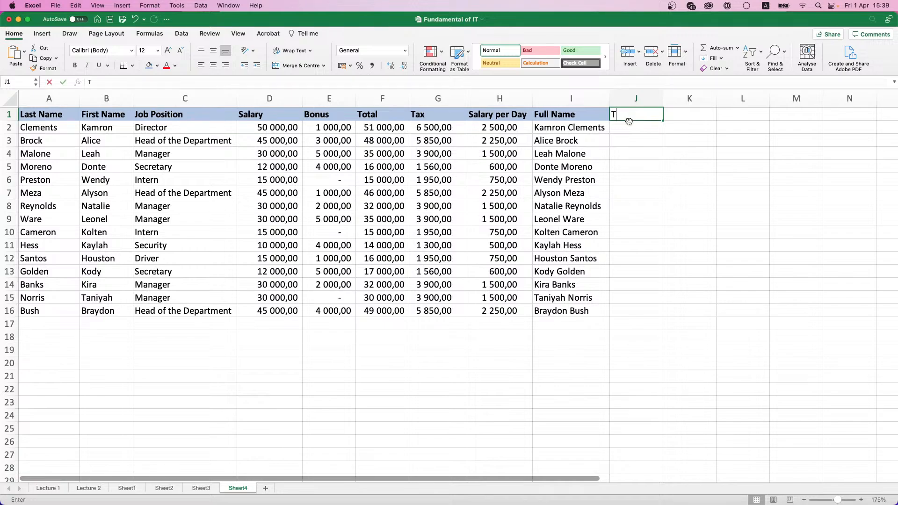
text(Total in USD)
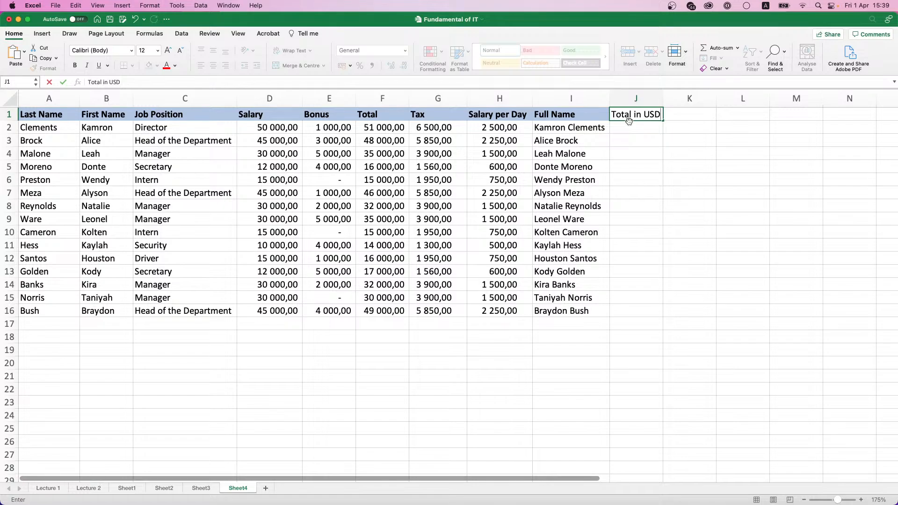
key(Return)
click(636, 115)
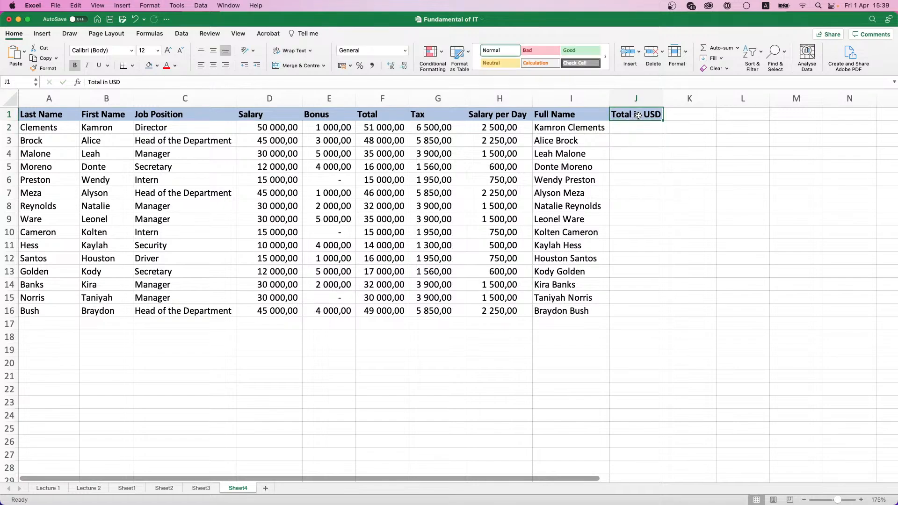
double_click(638, 115)
key(BackSpace)
key(BackSpace)
key(BackSpace)
key(BackSpace)
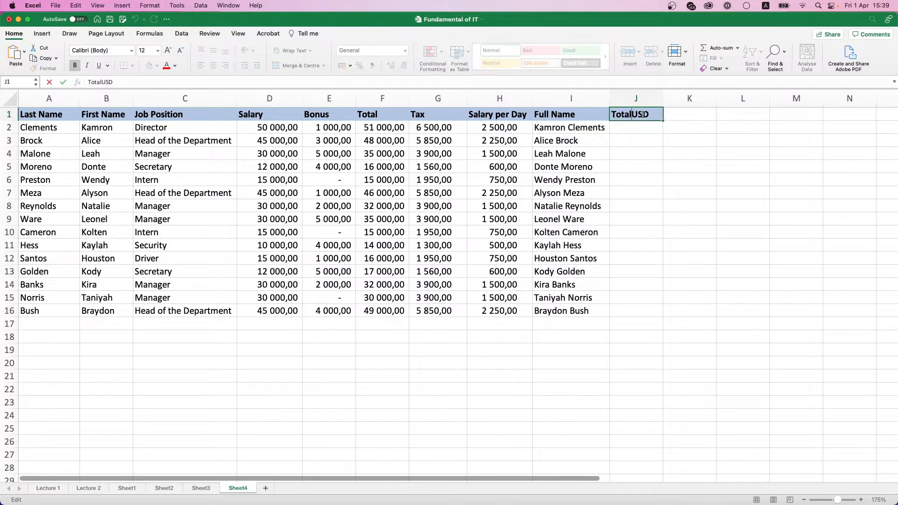
text(,)
click(683, 136)
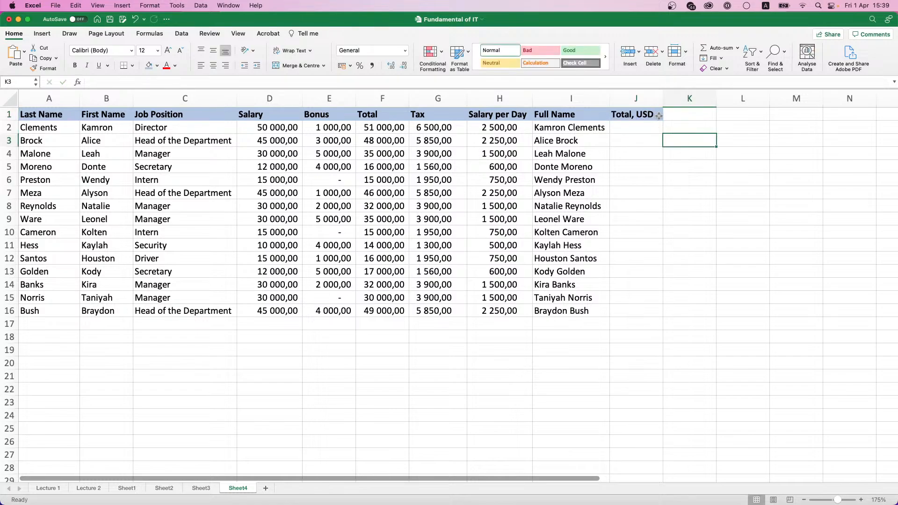
click(654, 127)
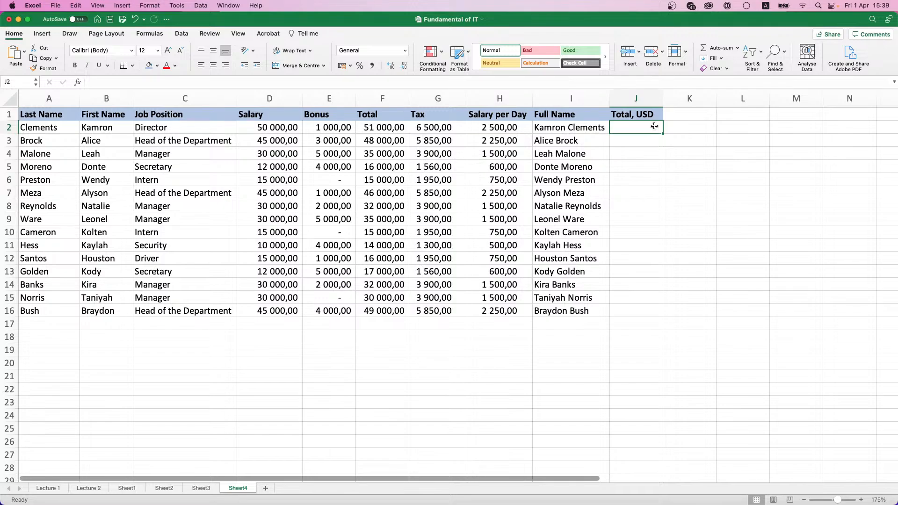
Step: Enter a bold USD Rate label in I18 with a light green fill
click(569, 335)
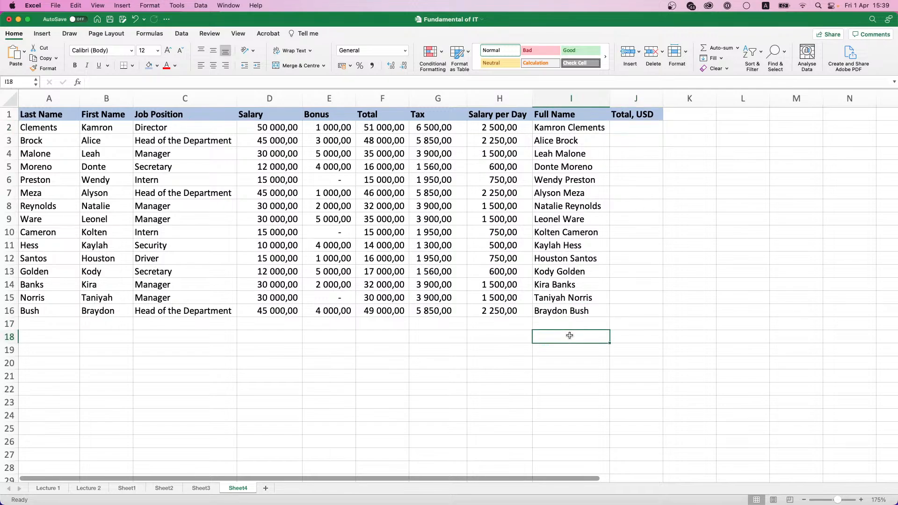
text(USD Rate)
key(Tab)
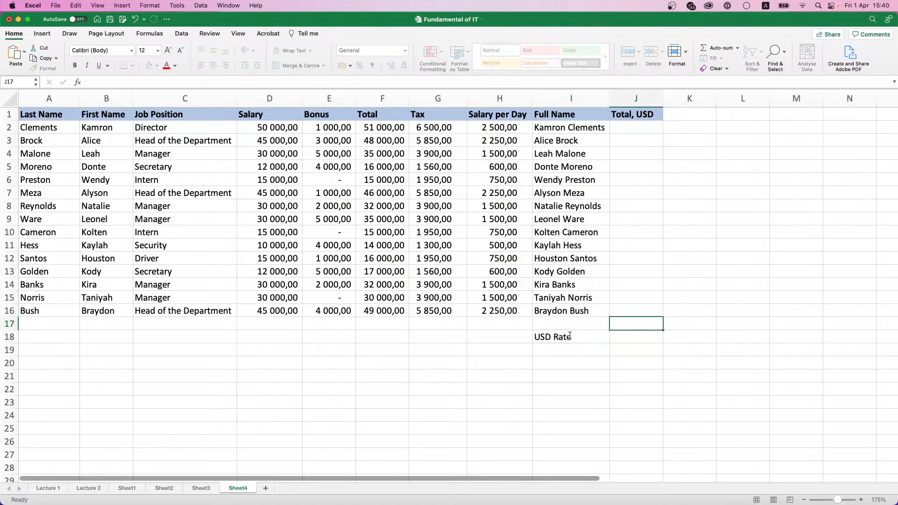
key(Up)
key(Up)
key(Down)
key(Down)
double_click(570, 335)
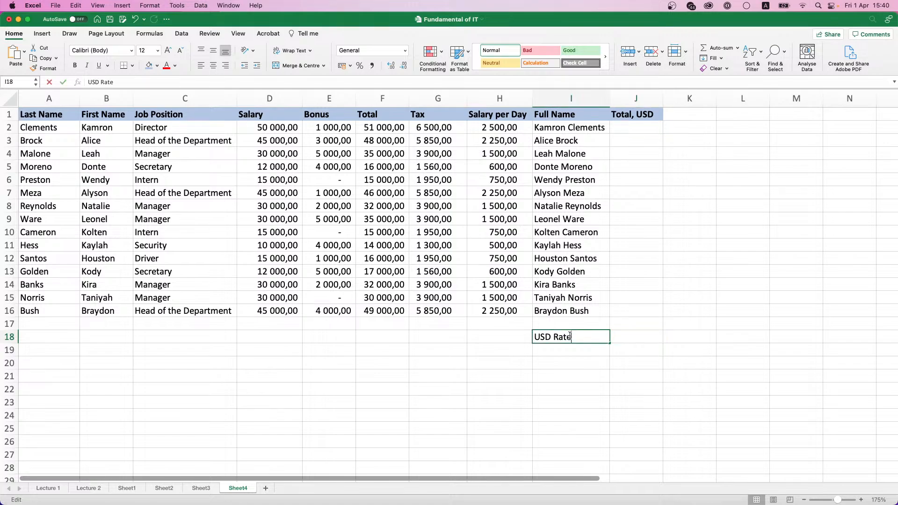
drag(570, 336, 534, 336)
click(75, 65)
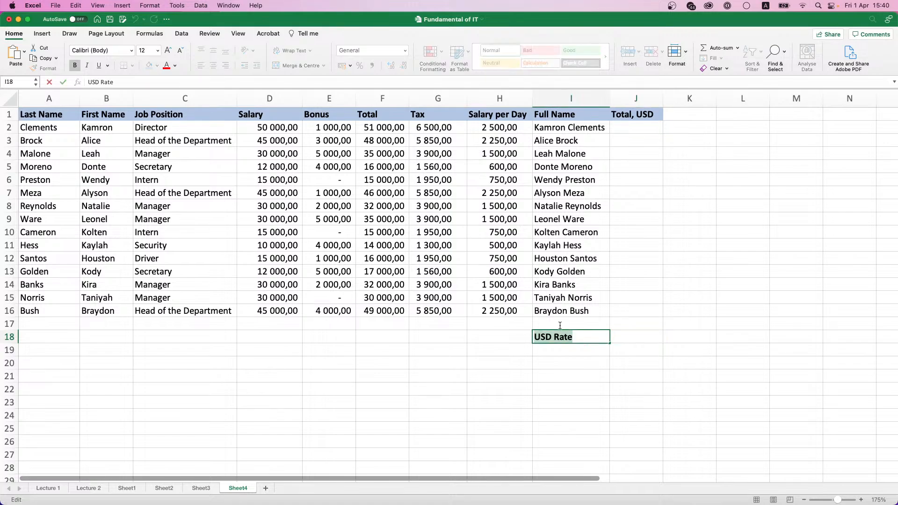
click(577, 338)
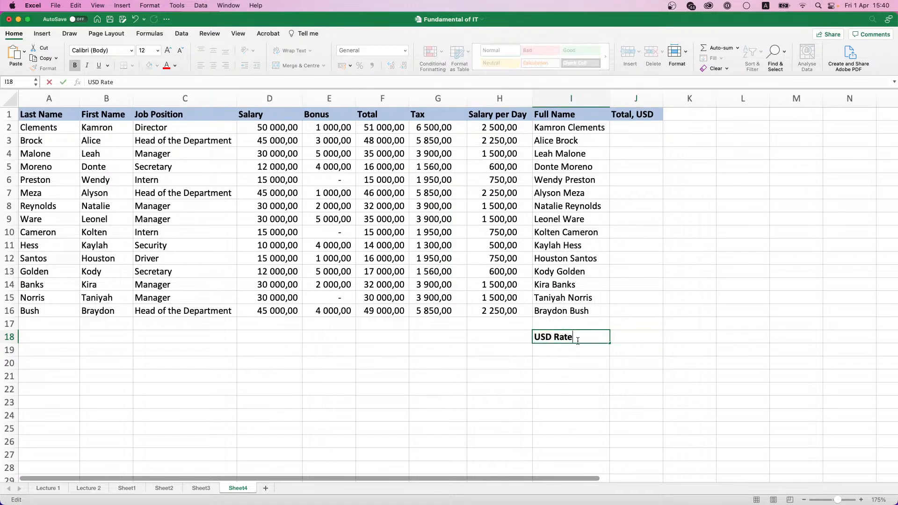
key(Return)
key(Up)
click(157, 66)
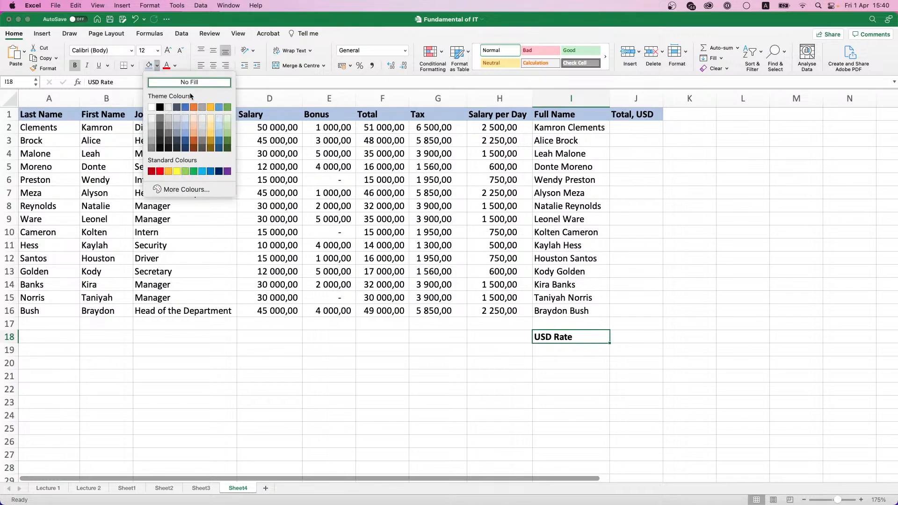
click(229, 130)
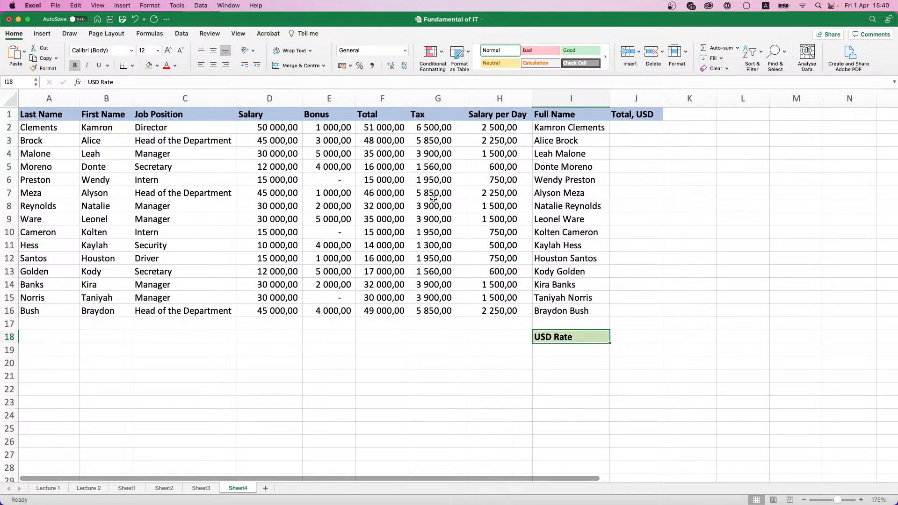
Step: Enter the exchange rate 3,21 in J18
click(625, 336)
text(3.)
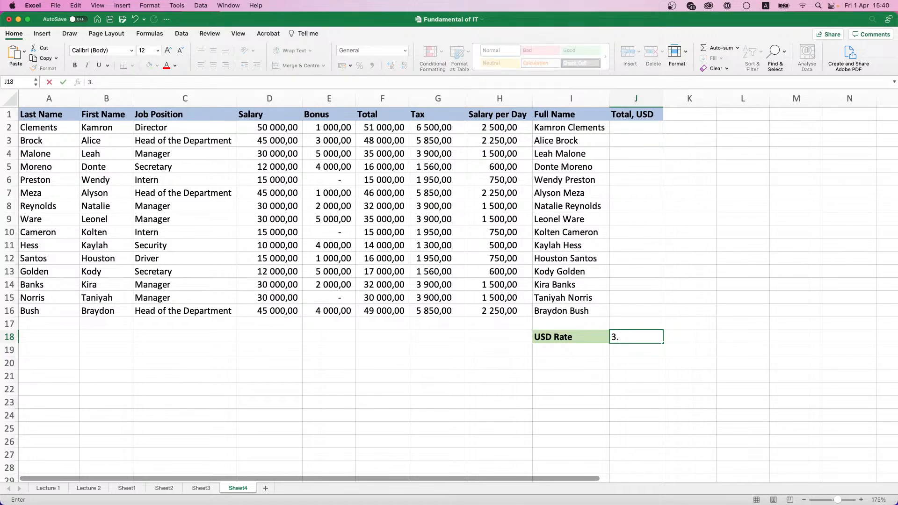
key(BackSpace)
text(,21)
key(Return)
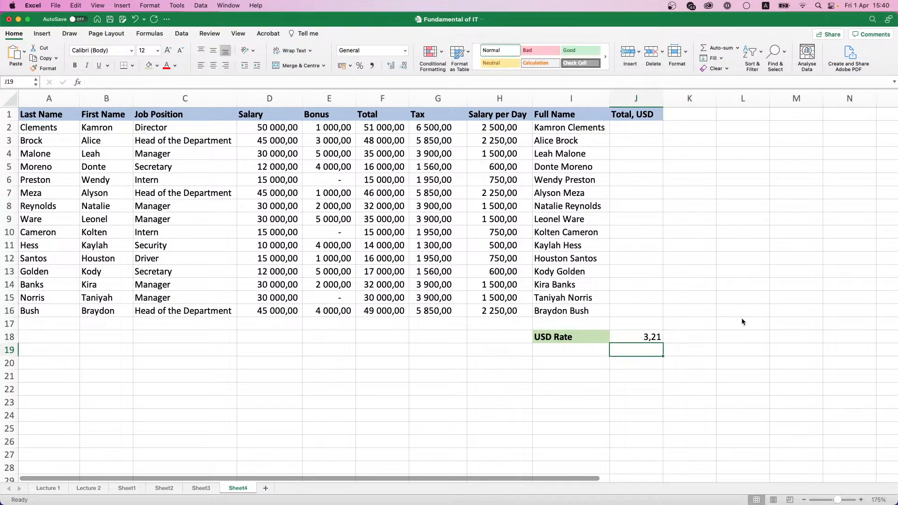
Step: Enter =F2/J18 in J2 to convert the first Total to USD
click(656, 127)
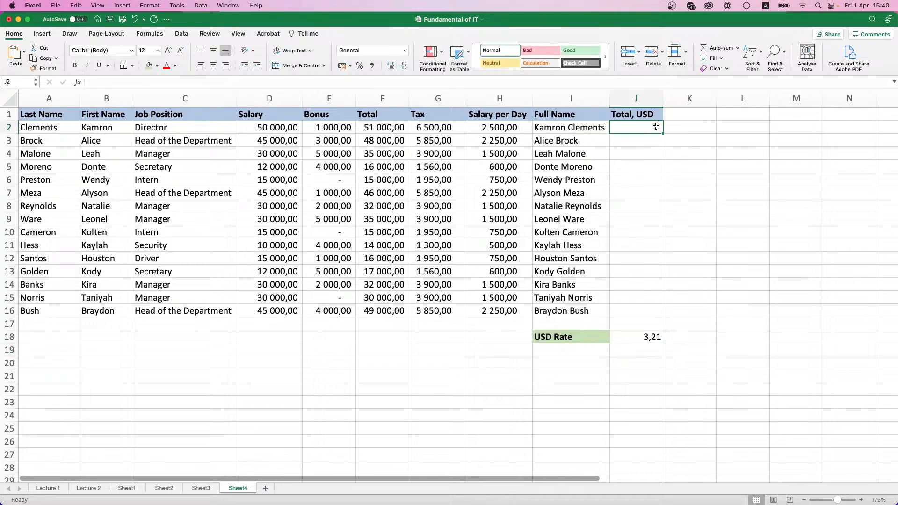
click(382, 128)
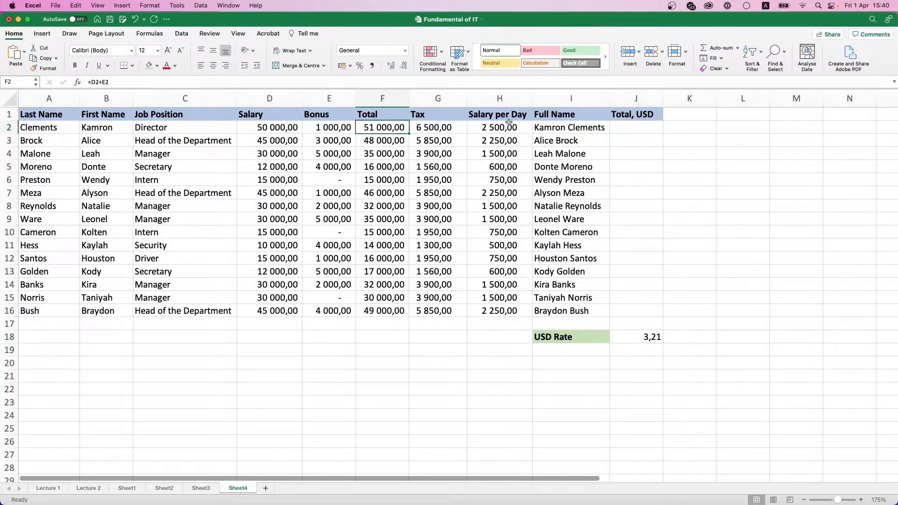
click(655, 125)
text(=)
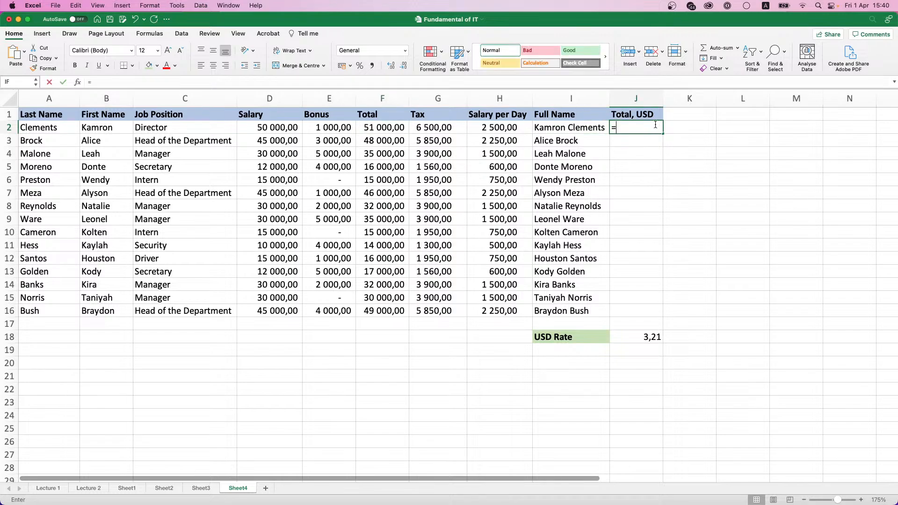
click(382, 128)
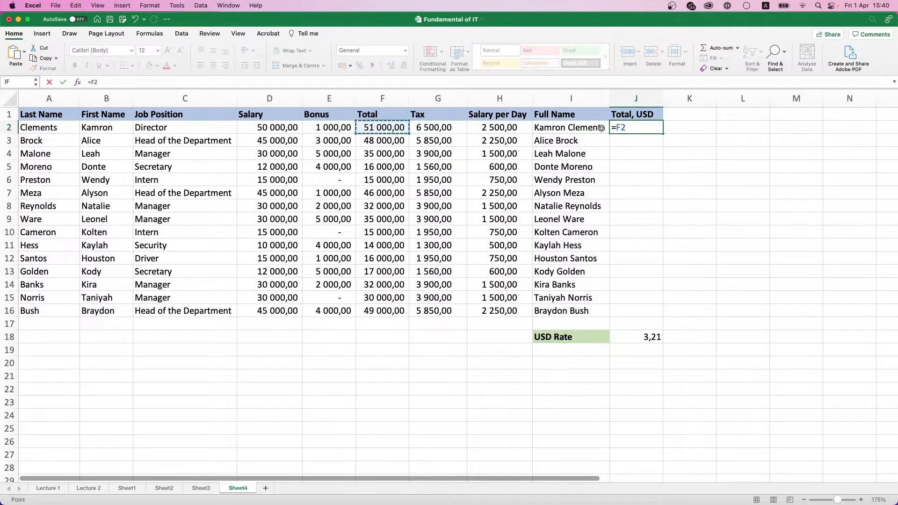
text(/)
click(643, 338)
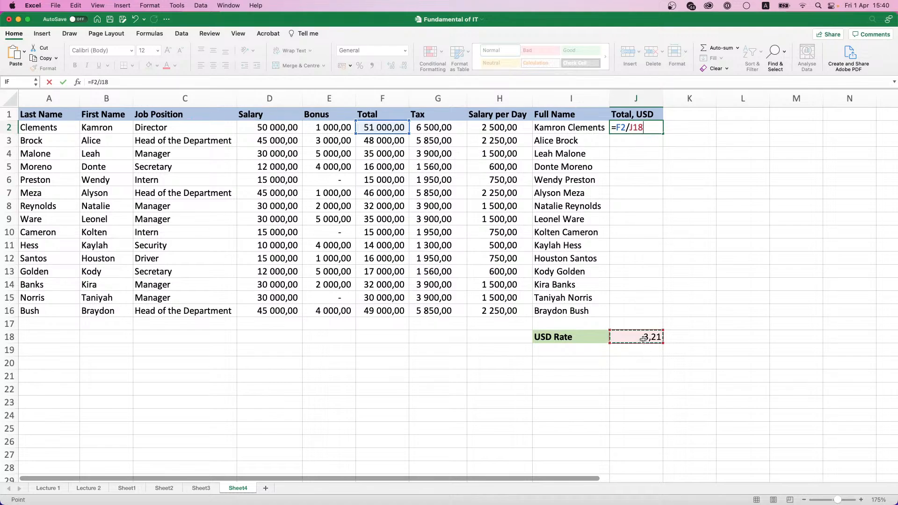
key(Return)
Step: Fill the formula down to J16 and inspect J2 and J3, which shows #DIV/0!
click(657, 131)
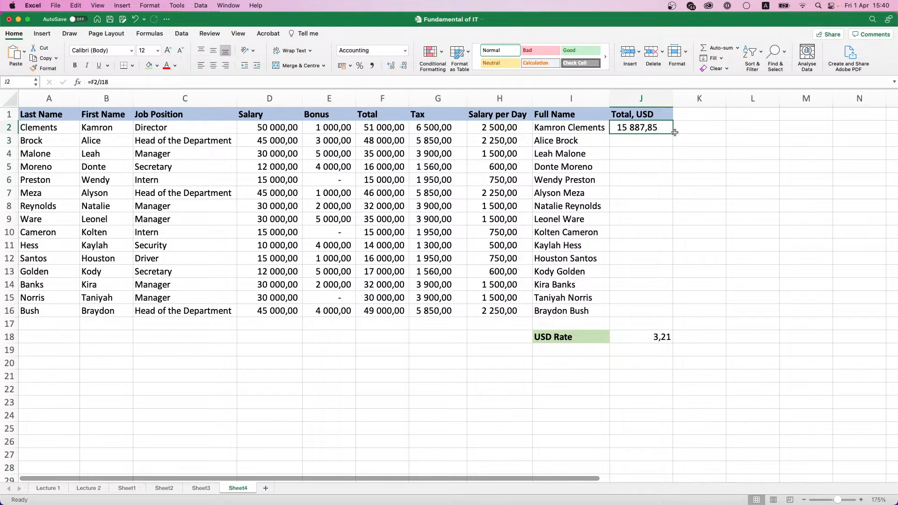
drag(674, 132, 668, 312)
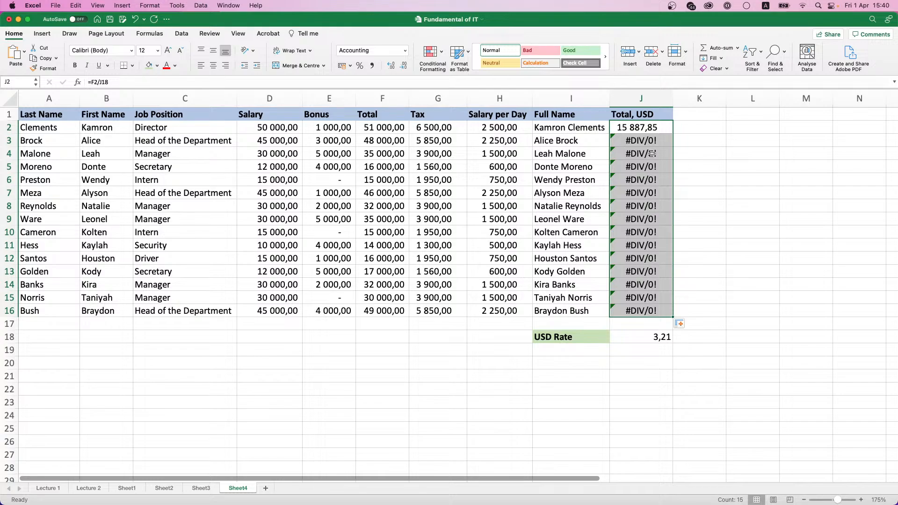
click(632, 130)
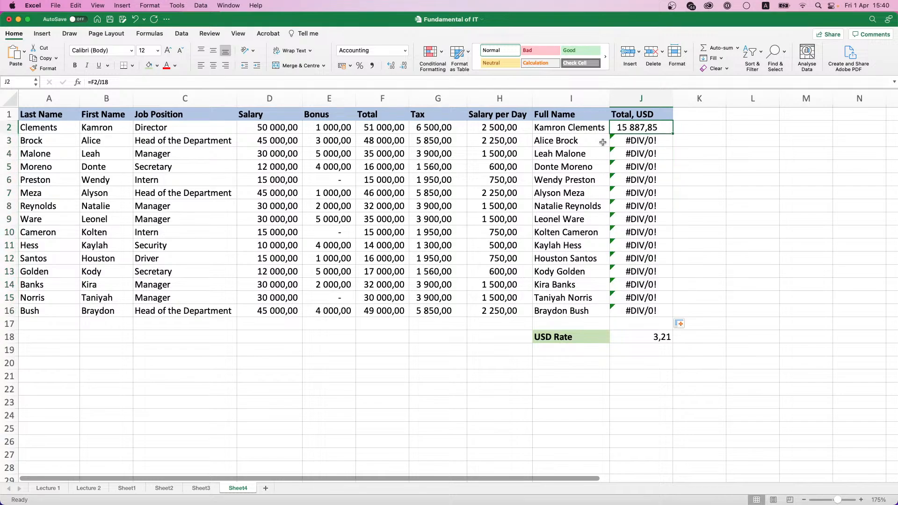
click(97, 81)
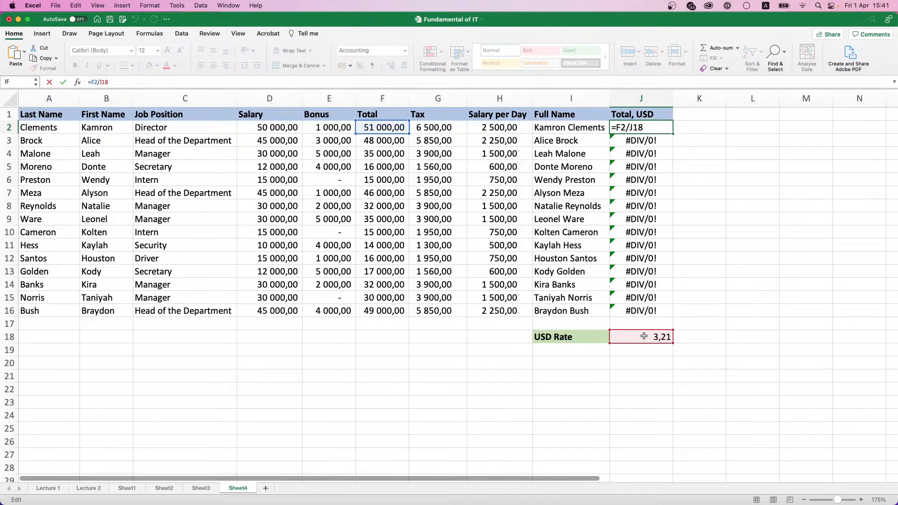
key(Return)
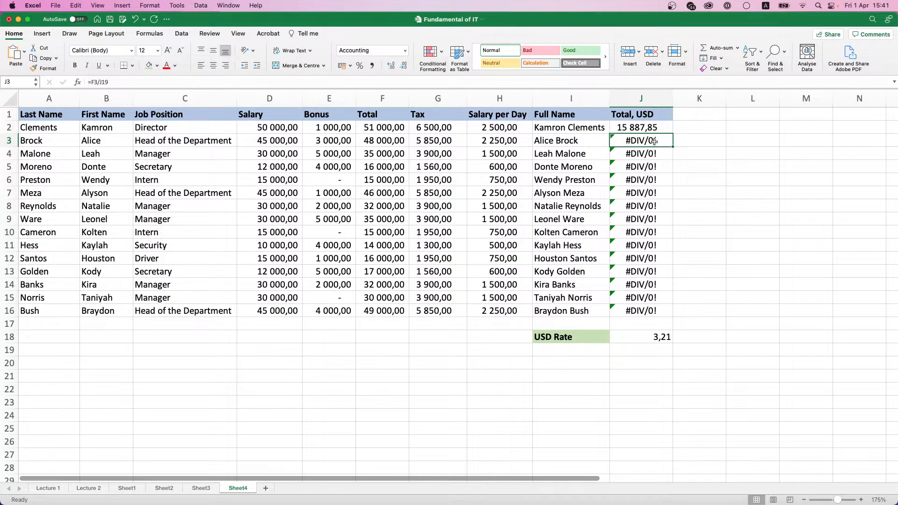
click(97, 82)
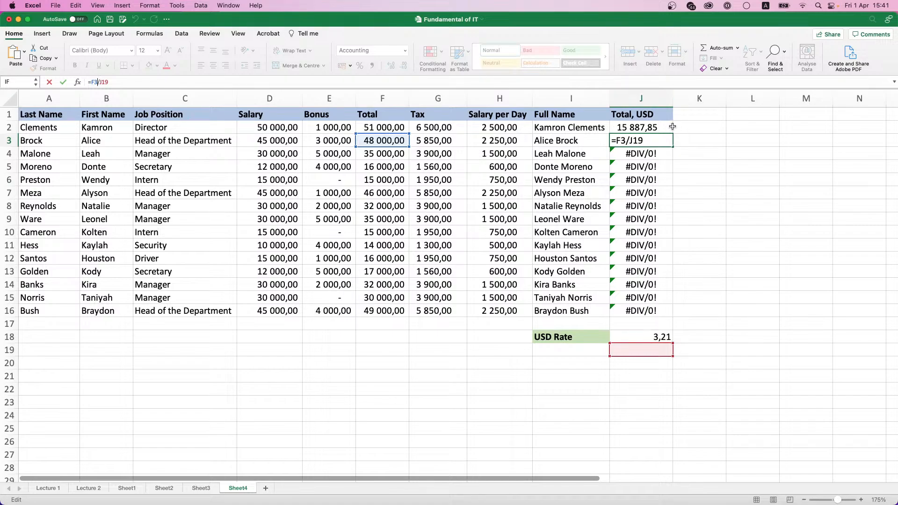
Step: Return to J2 and open its =F2/J18 formula for editing
click(656, 127)
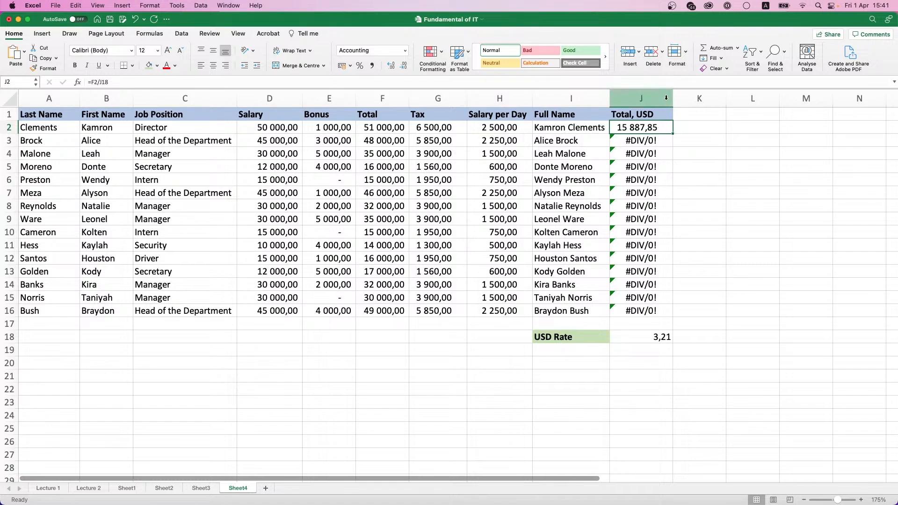
click(107, 82)
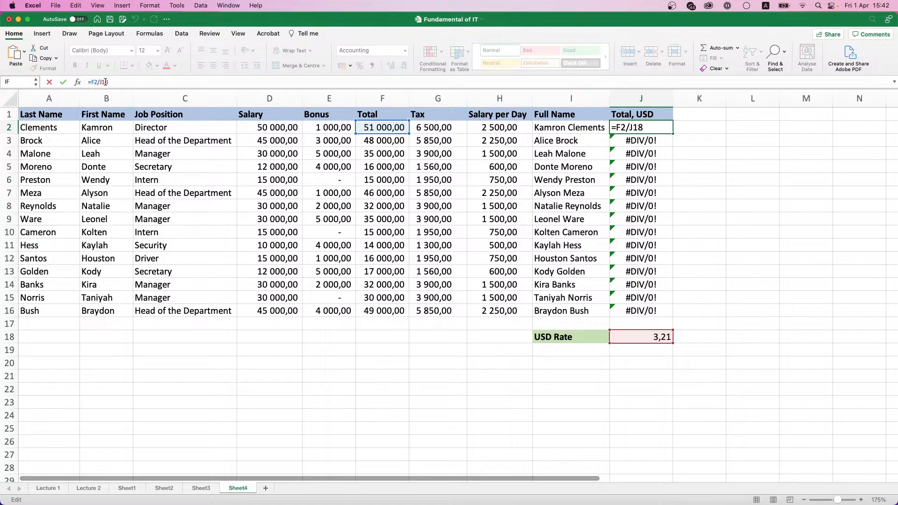
Step: Change J2 to =F2/J$18 and fill it down the Total, USD column
text($)
key(Return)
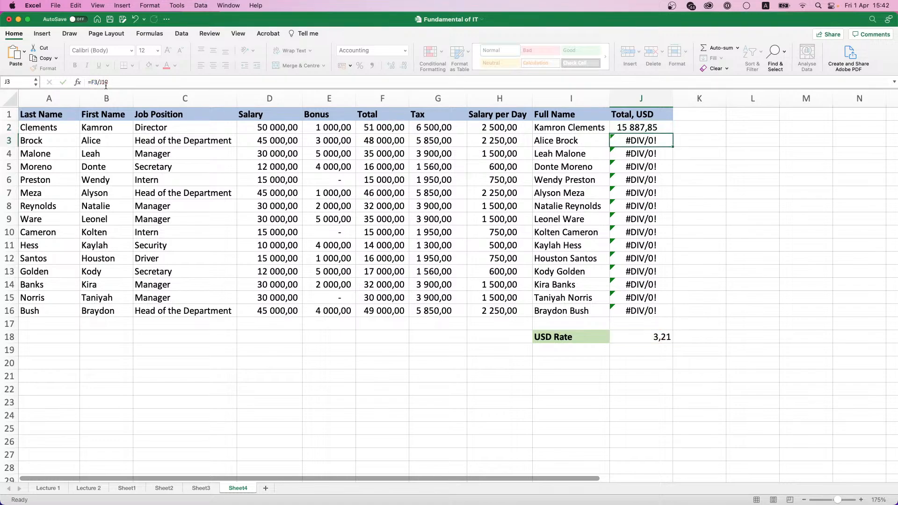
click(646, 127)
double_click(671, 134)
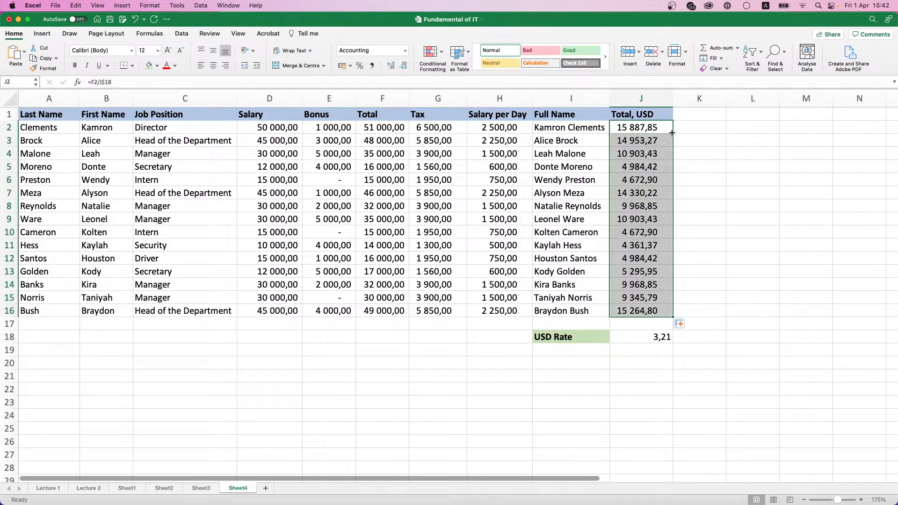
Step: Check that the J3 and J4 formulas divide by the locked J$18 rate
click(650, 142)
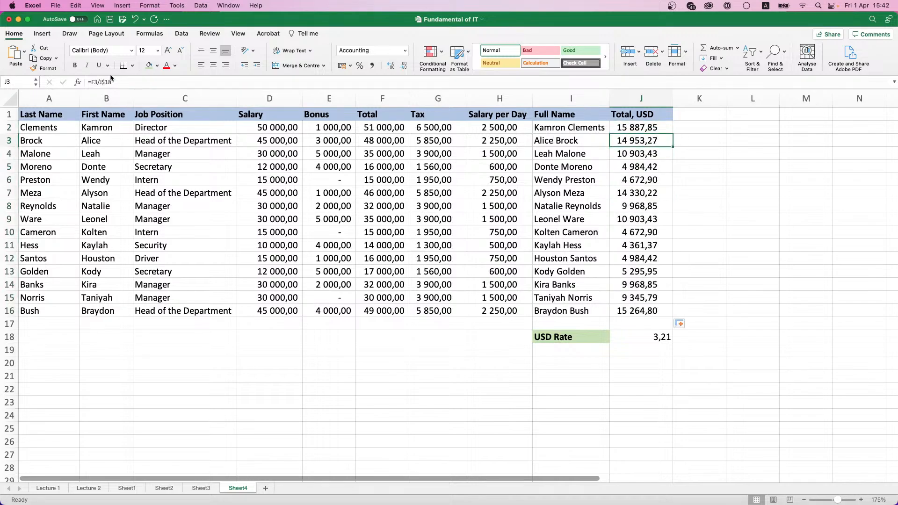
key(F2)
key(Return)
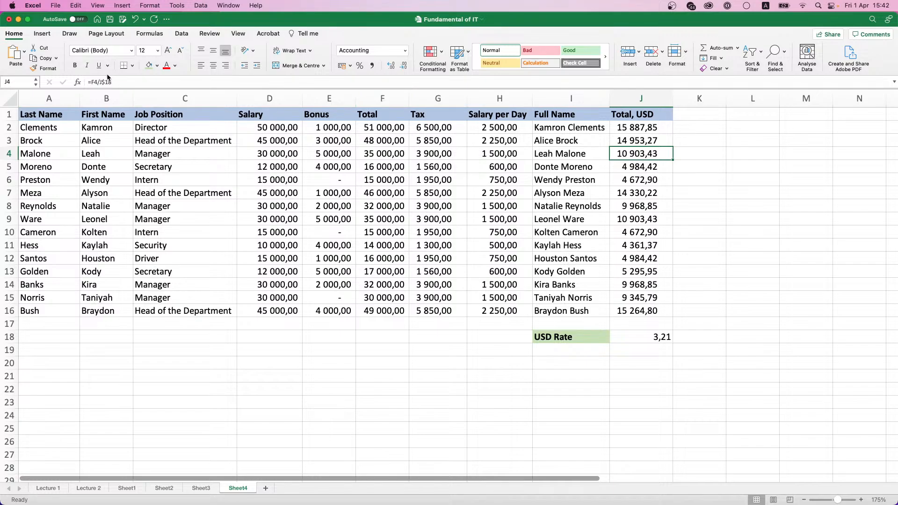
key(F2)
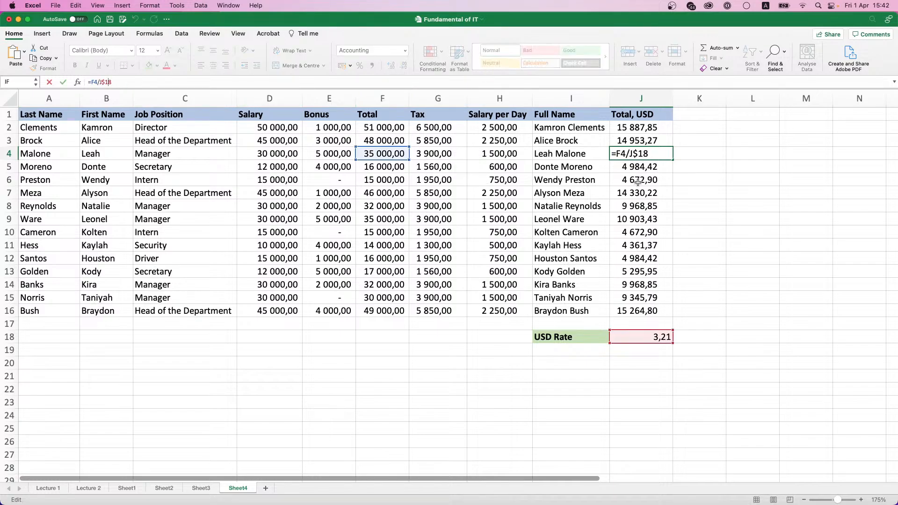
key(Return)
click(701, 337)
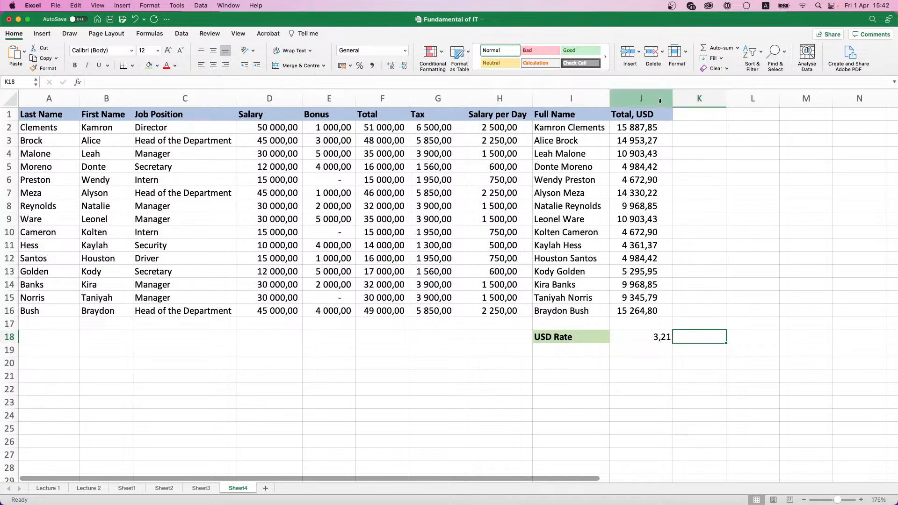
Step: Edit J2's formula to =F2/$J18 so the rate reference is locked only by column
click(644, 124)
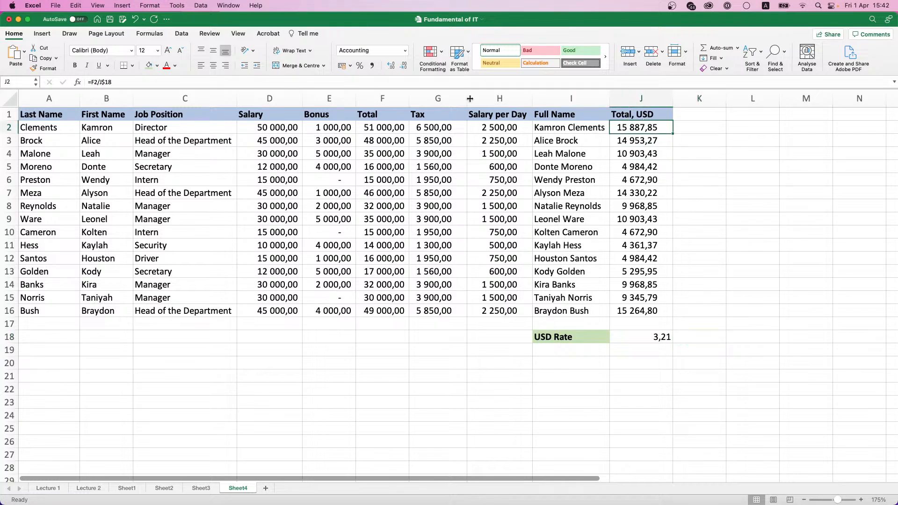
click(101, 82)
key(BackSpace)
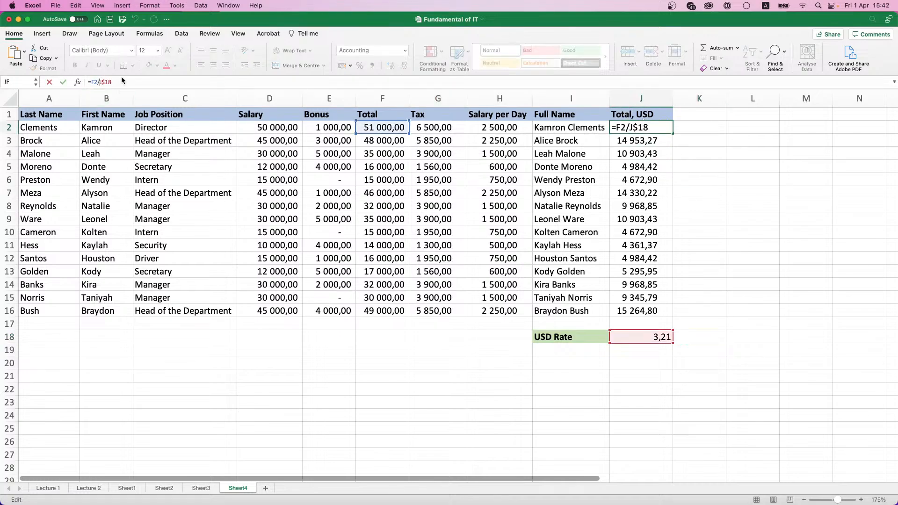
text($)
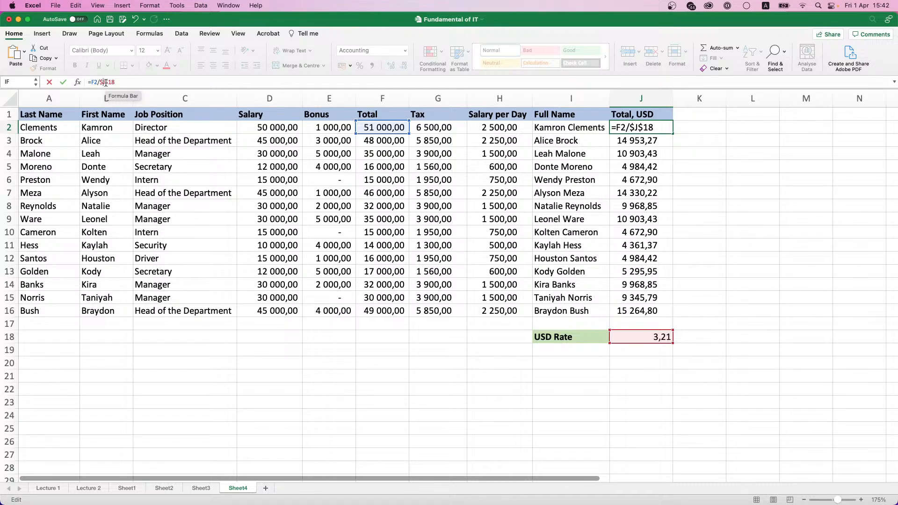
key(Return)
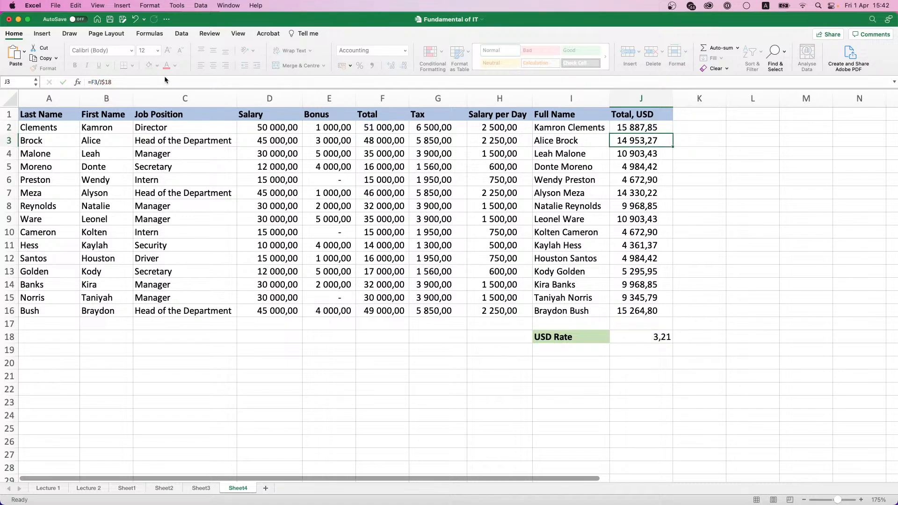
Step: Fill J2's formula down to J16 and inspect J18 and J2, showing #DIV/0! in rows 3–16
click(653, 132)
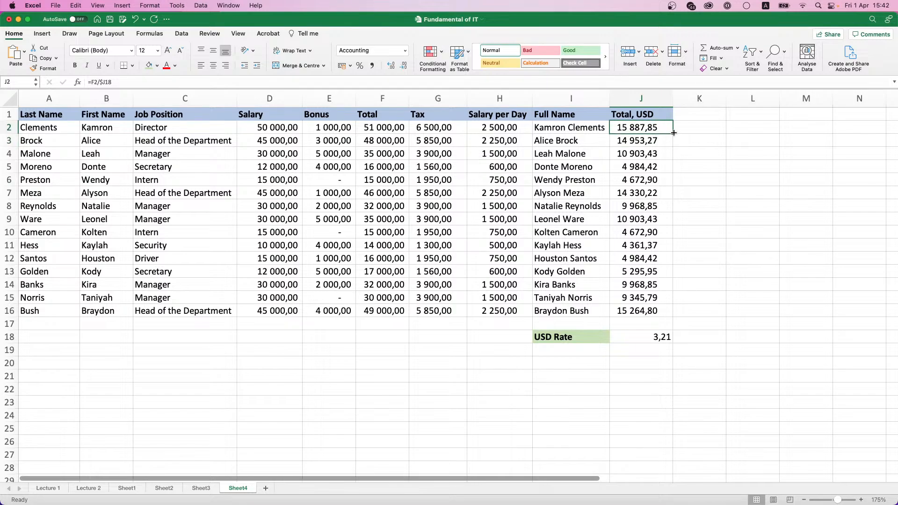
drag(672, 132, 664, 313)
click(649, 337)
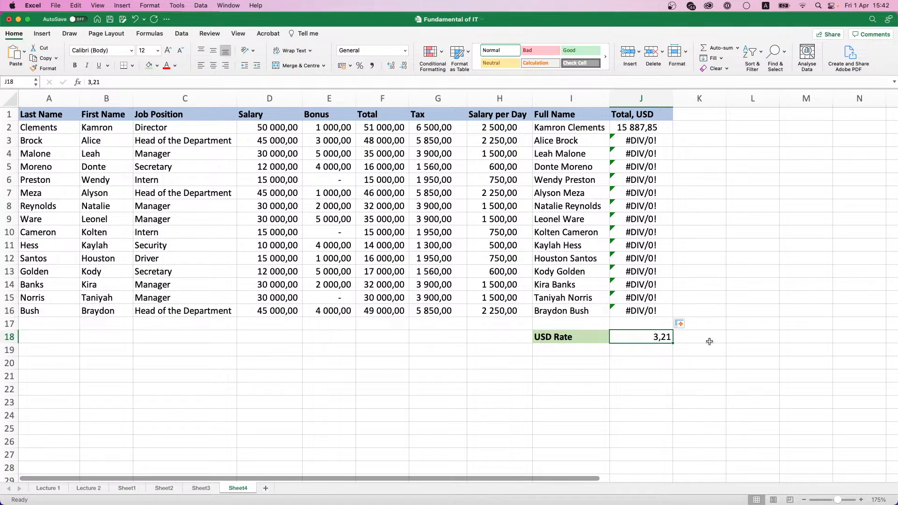
click(638, 133)
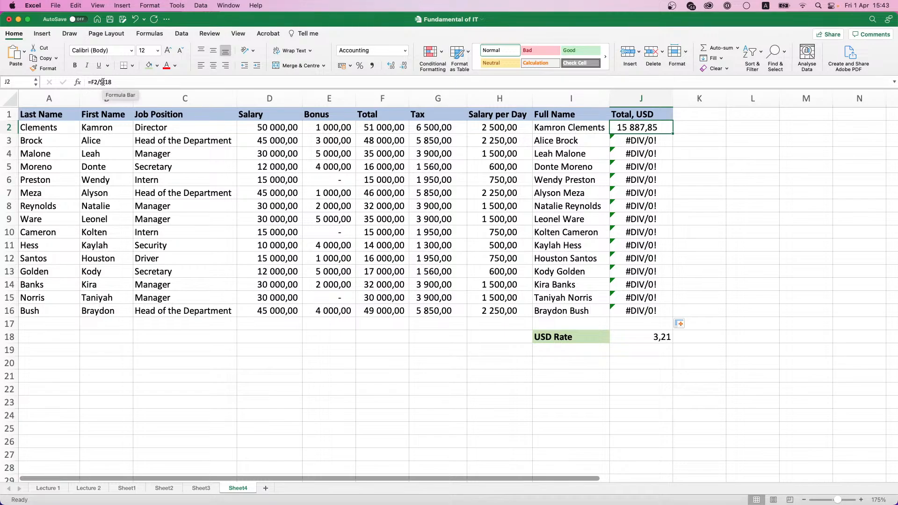
Step: Make the rate reference fully absolute, changing J2's formula to =F2/$J$18
click(103, 82)
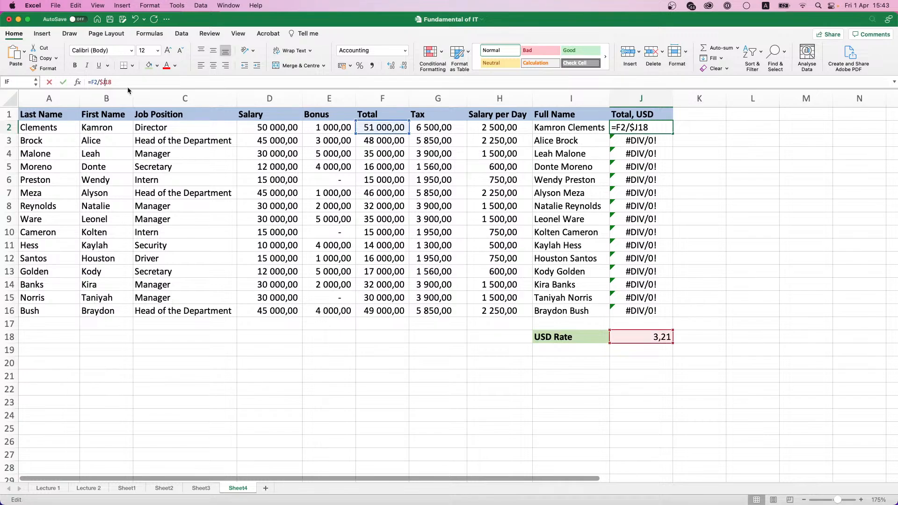
text($)
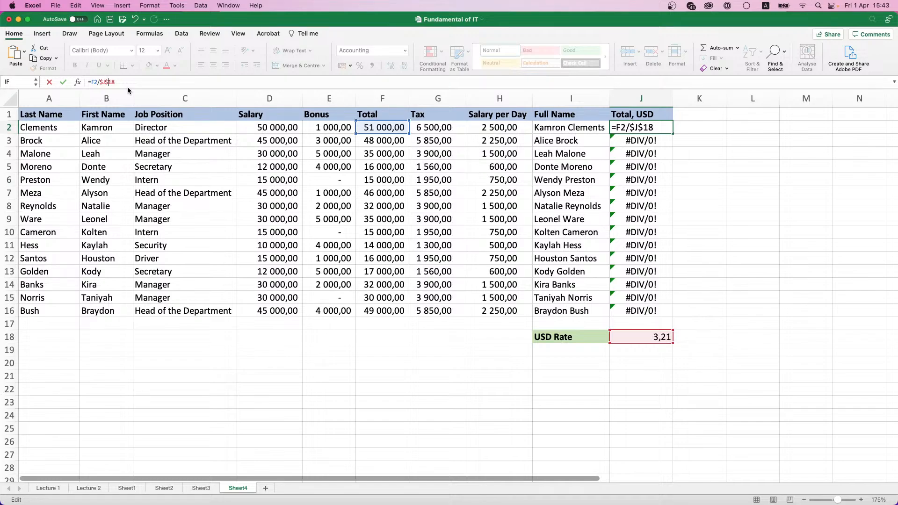
key(Return)
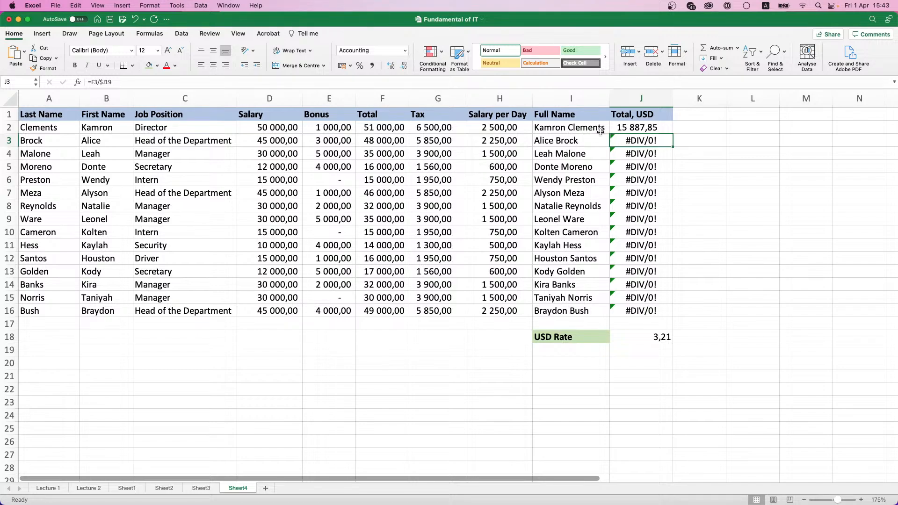
Step: Fill J2's formula down the Total, USD column so rows 2–16 show converted amounts
click(639, 123)
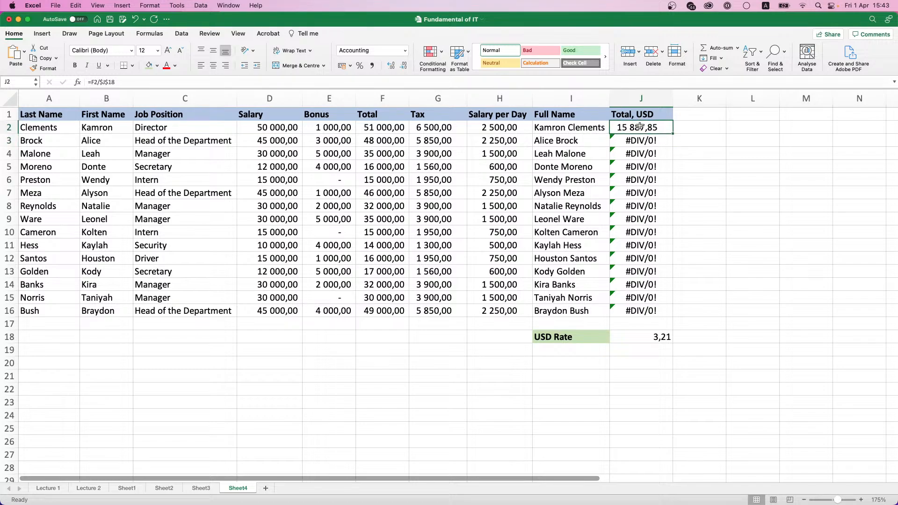
double_click(671, 133)
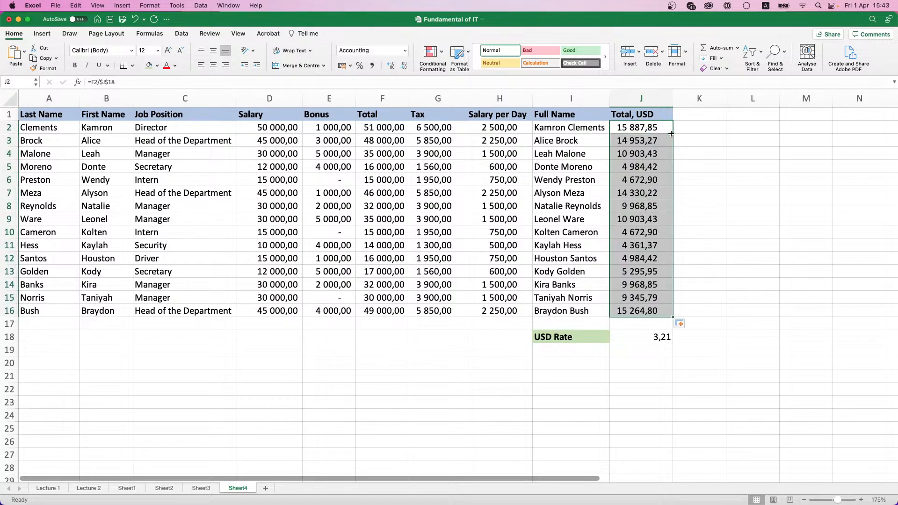
right_click(679, 178)
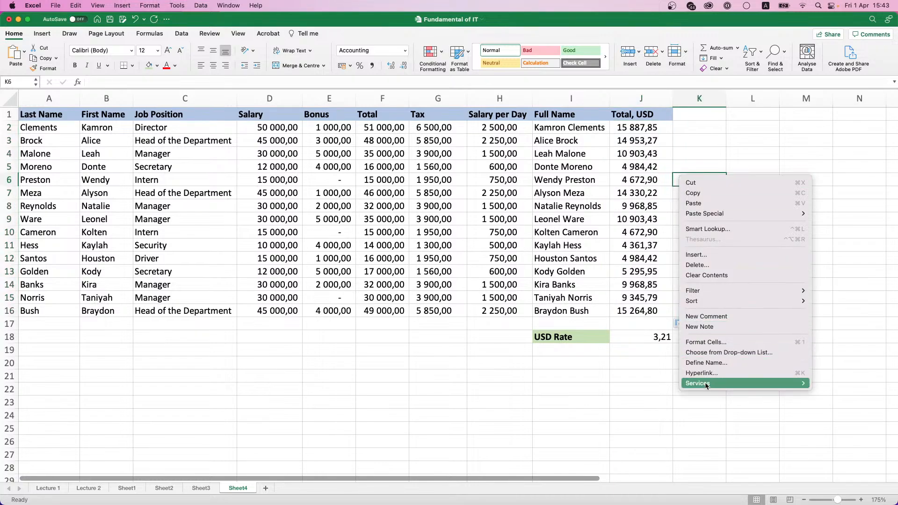
click(700, 445)
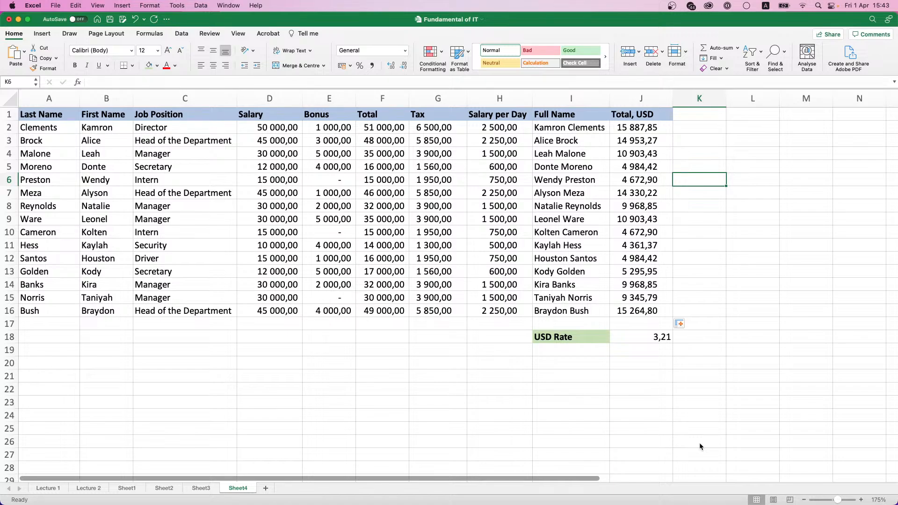